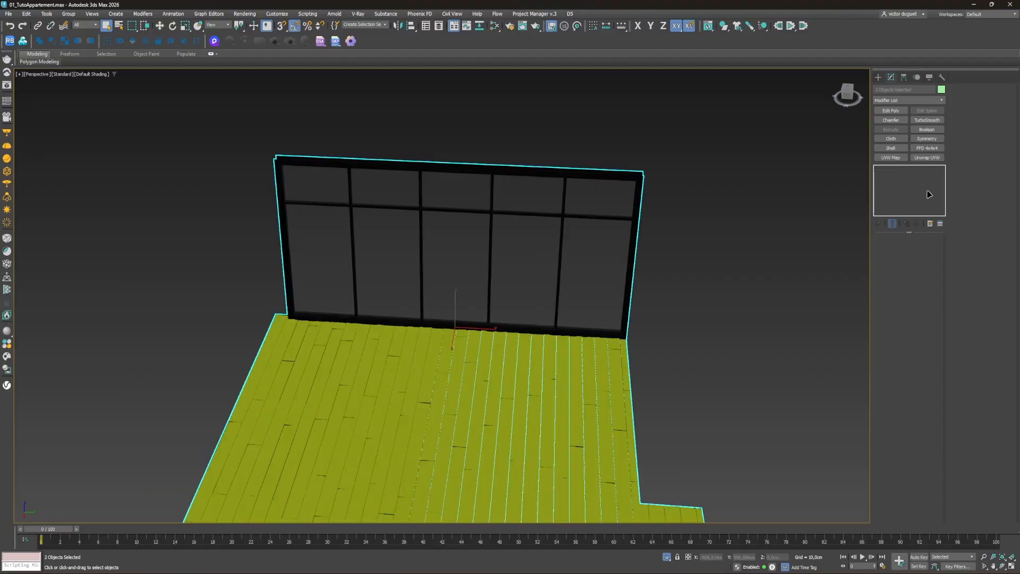
Step: Create a box about 680 by 460 cm in front of the window, with its top level with the wood floor
click(878, 77)
click(890, 143)
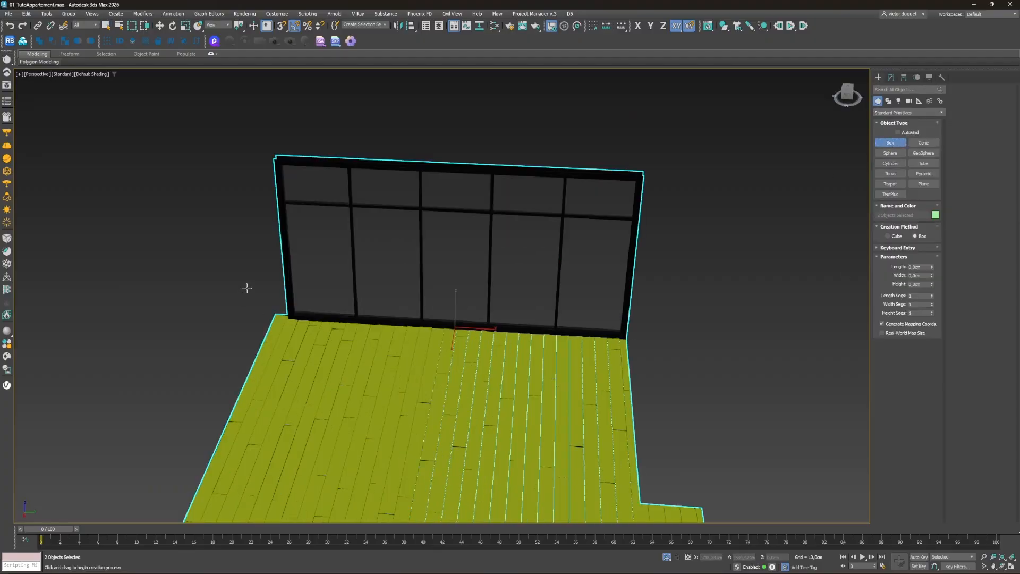
drag(246, 289, 704, 492)
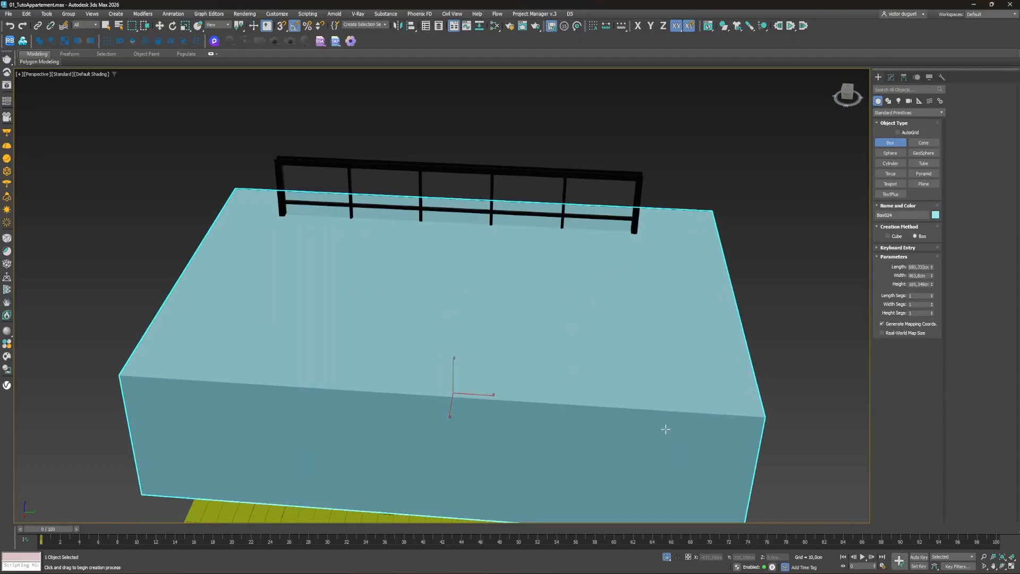
alt+middle_drag(645, 429, 611, 407)
click(701, 558)
alt+middle_drag(533, 439, 590, 449)
middle_drag(589, 449, 626, 359)
right_click(626, 360)
Step: Add the window frame to the selected box, isolate both objects, and clear the selection
ctrl+click(631, 306)
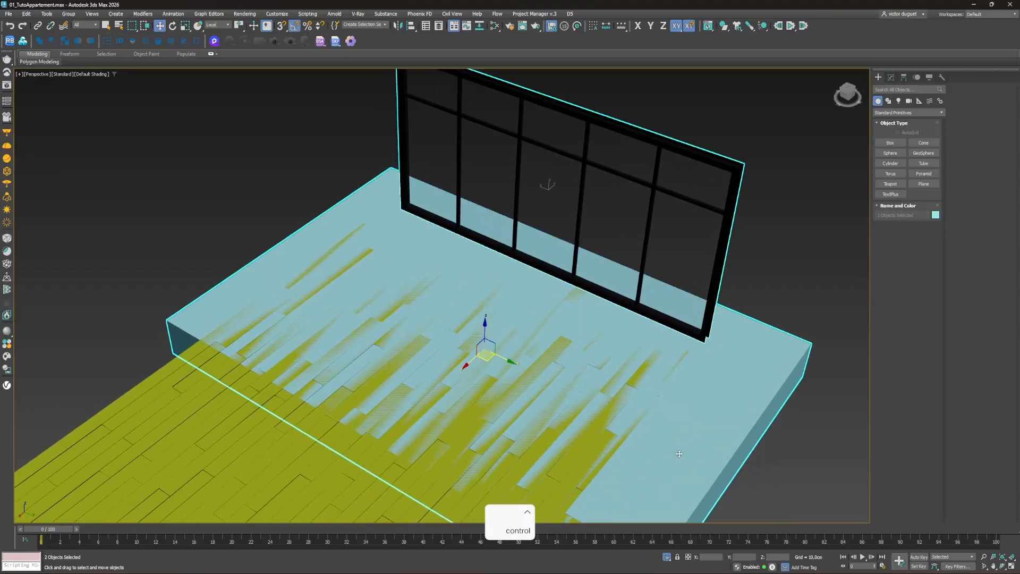
click(668, 557)
alt+middle_drag(568, 447, 630, 399)
click(182, 312)
alt+middle_drag(366, 296, 496, 320)
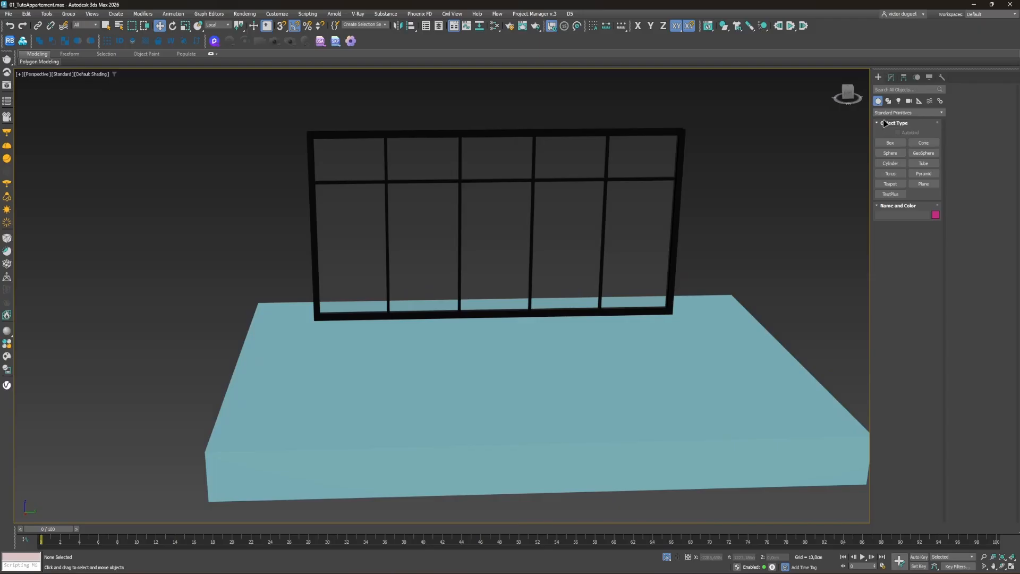
Step: Draw a plane about 253 by 247 cm over one half of the window in the left view
click(889, 101)
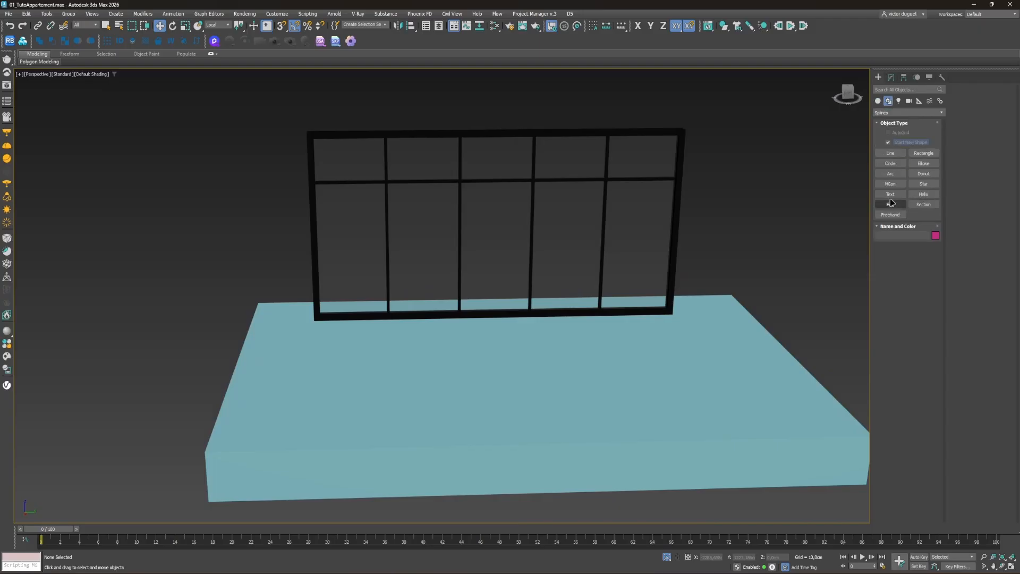
click(878, 101)
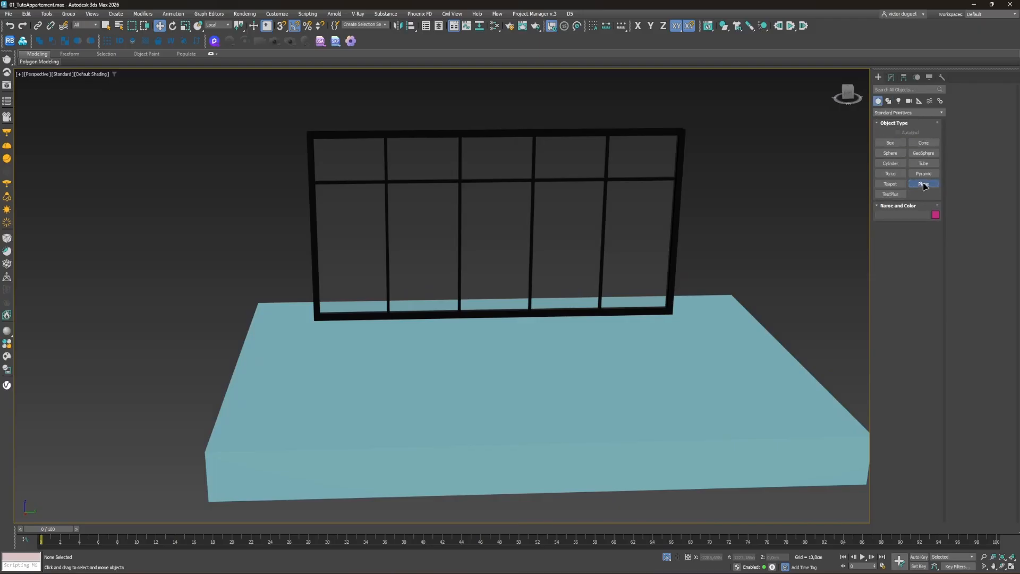
click(923, 184)
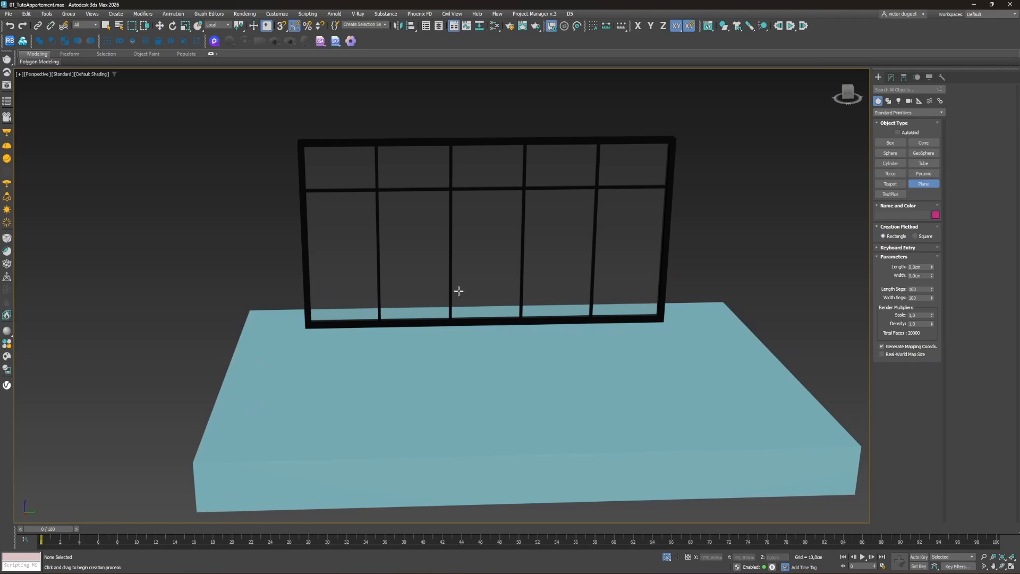
key(alt+w)
key(alt+w)
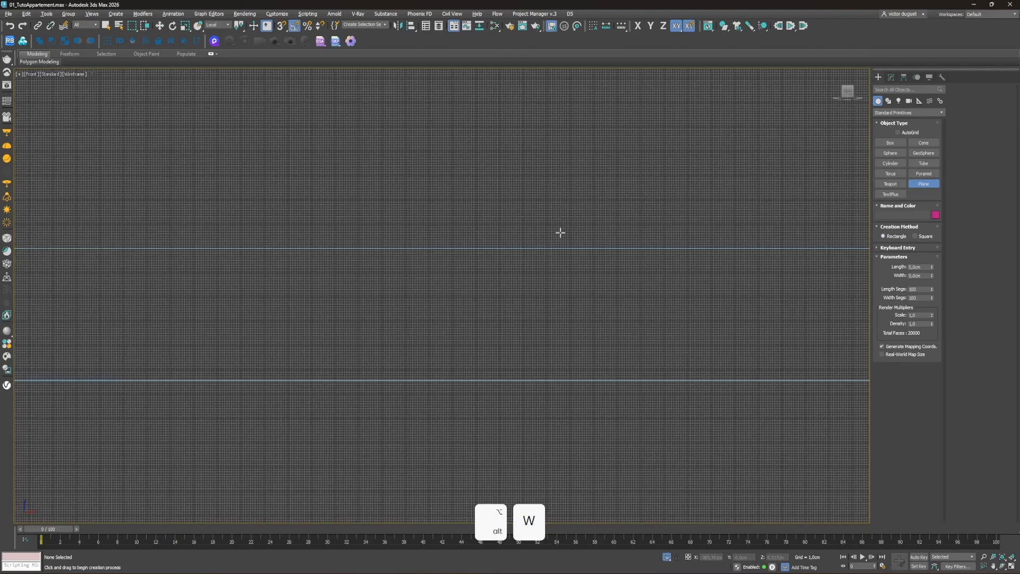
scroll(560, 232, down, 10)
key(alt+w)
key(alt+w)
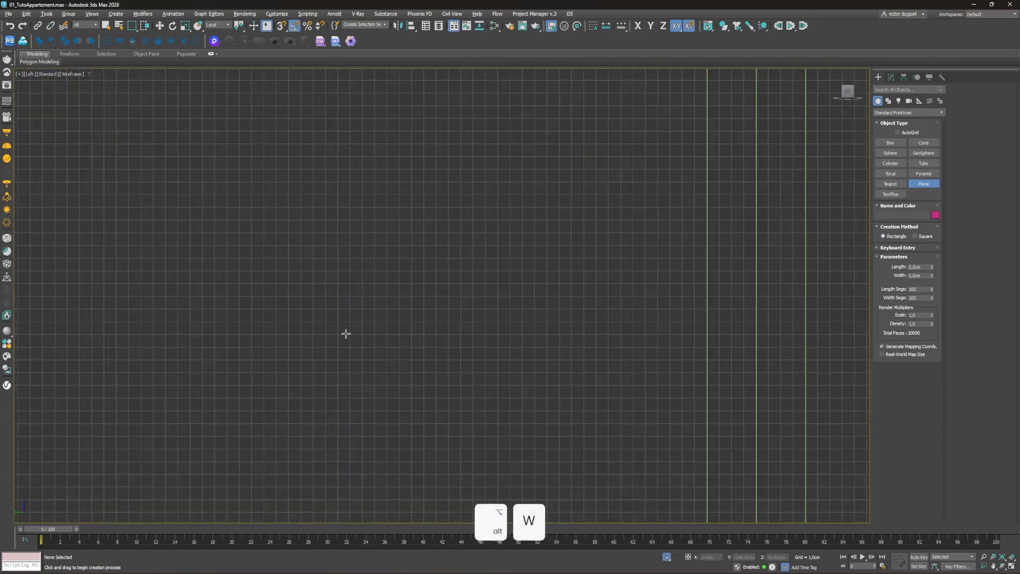
scroll(346, 334, down, 10)
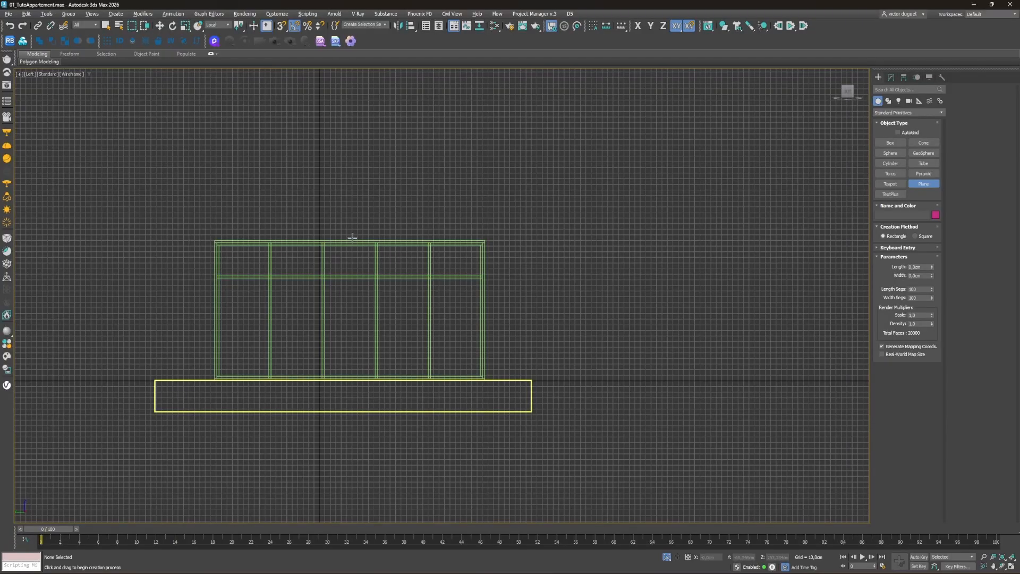
drag(352, 238, 487, 381)
scroll(445, 370, up, 4)
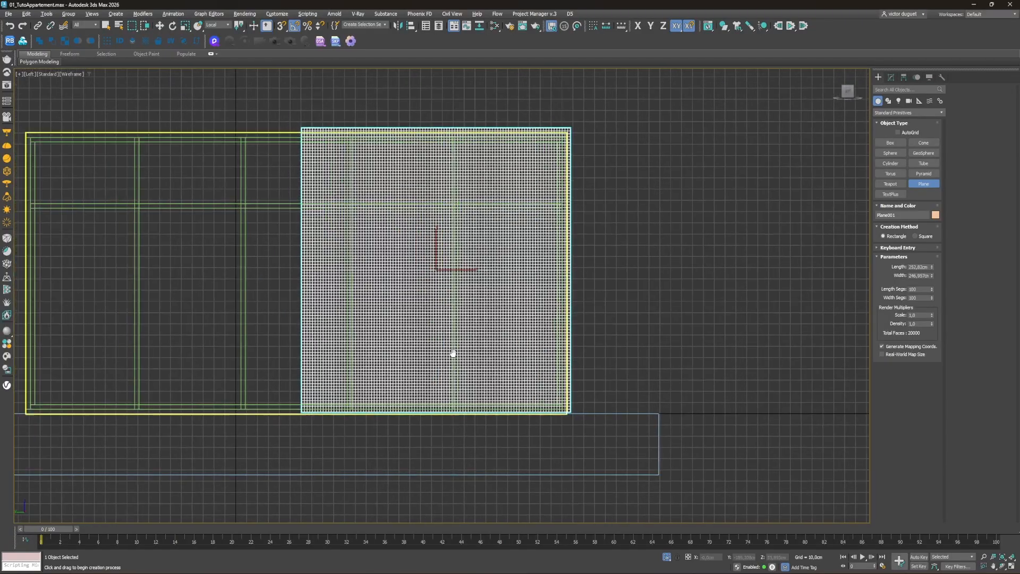
Step: Set the plane's length and width to 250 cm each
click(918, 267)
key(ctrl+a)
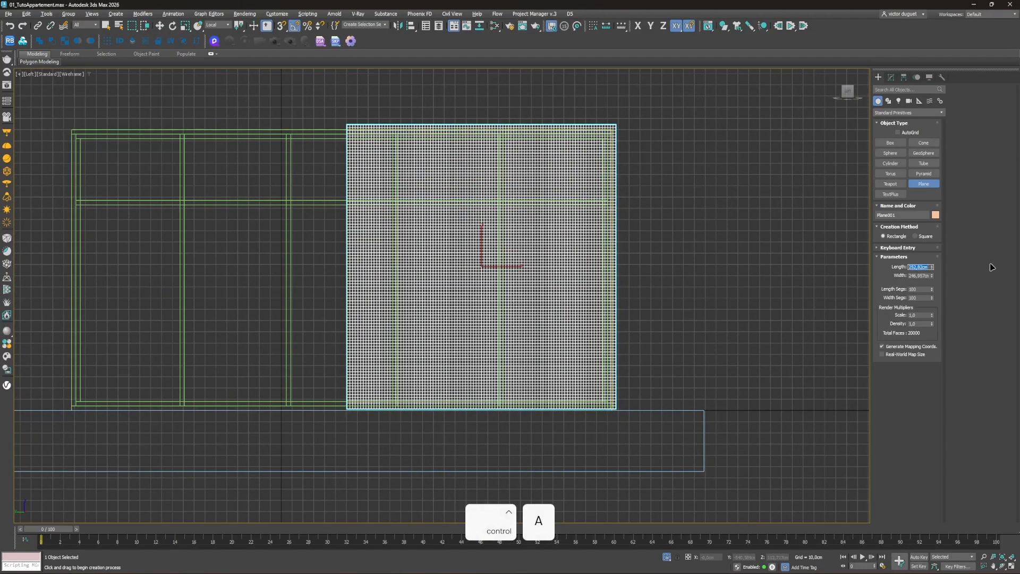
text(250)
key(Tab)
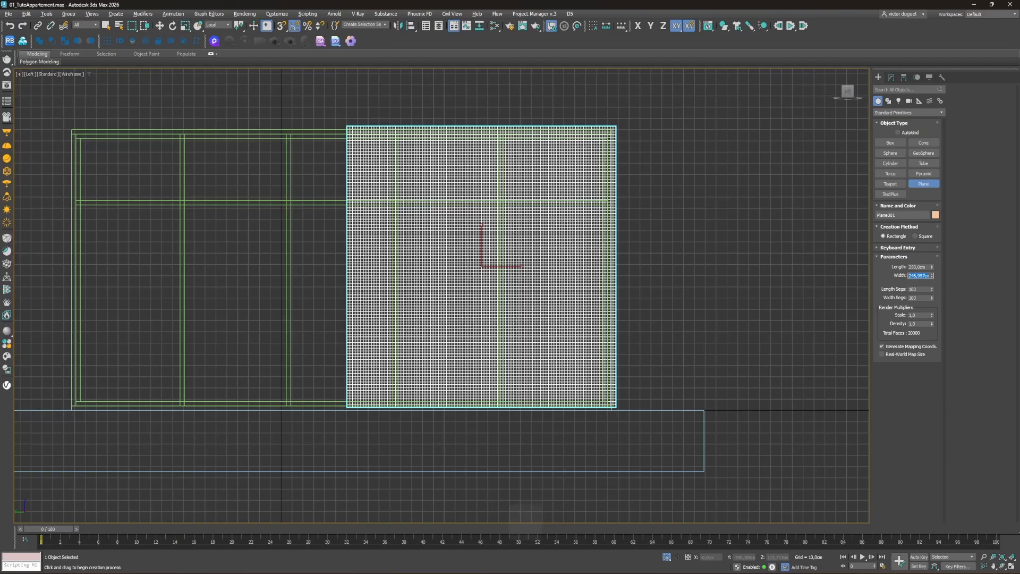
text(250)
key(Return)
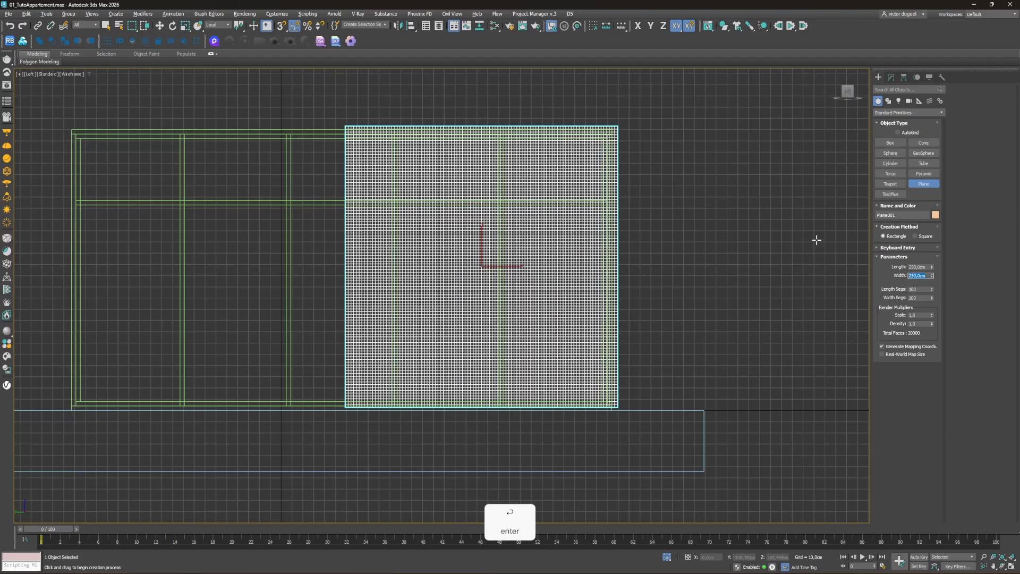
Step: Move the plane slightly above the floor box and align its outer side with the window frame's outer edge
middle_drag(505, 253, 576, 256)
key(w)
drag(575, 270, 549, 238)
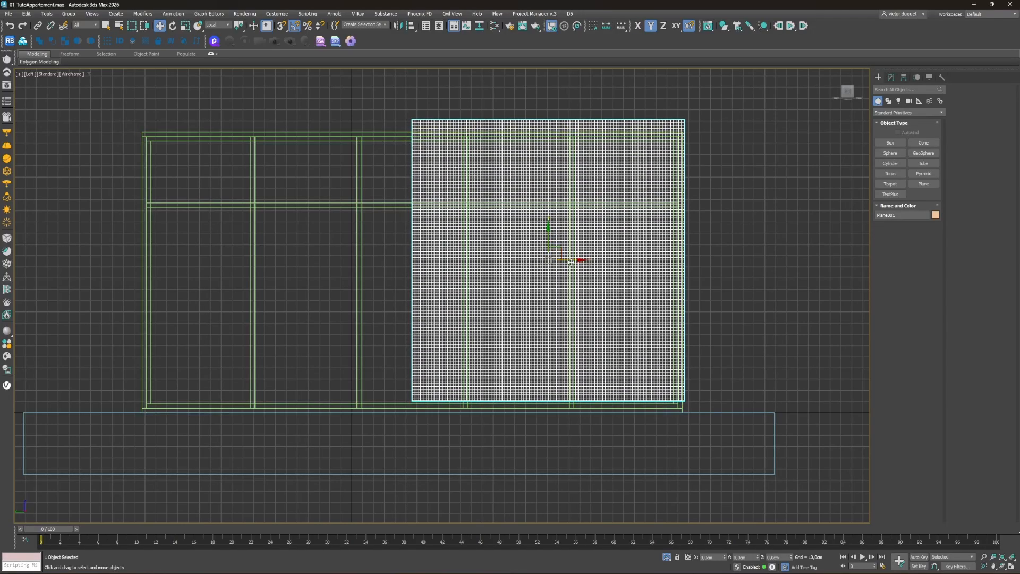
drag(570, 262, 526, 262)
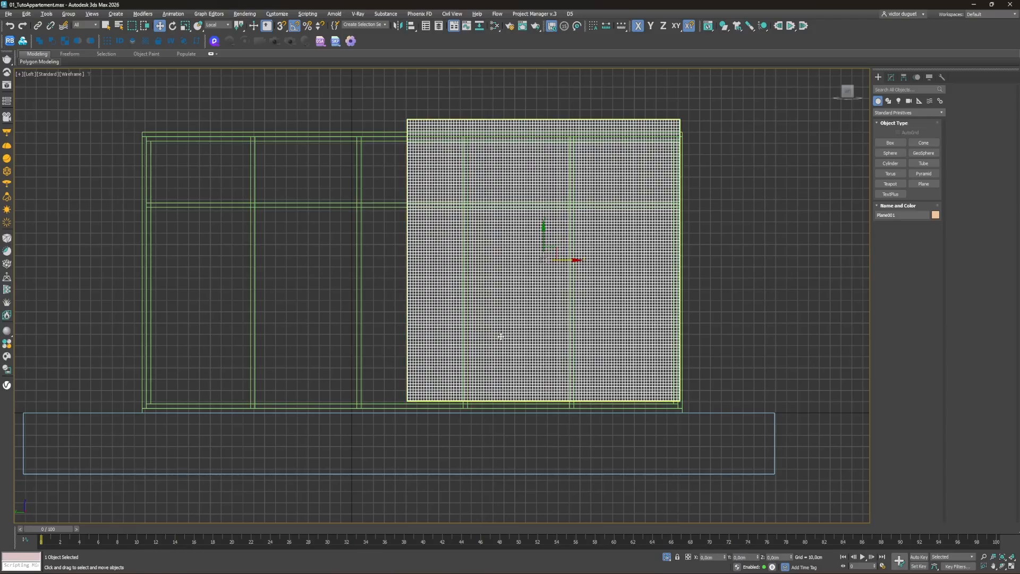
Step: Move the plane along its depth axis in the perspective view so it stands just in front of the window frame
key(alt+w)
key(alt+w)
scroll(413, 344, down, 4)
alt+middle_drag(398, 383, 393, 403)
drag(398, 404, 755, 431)
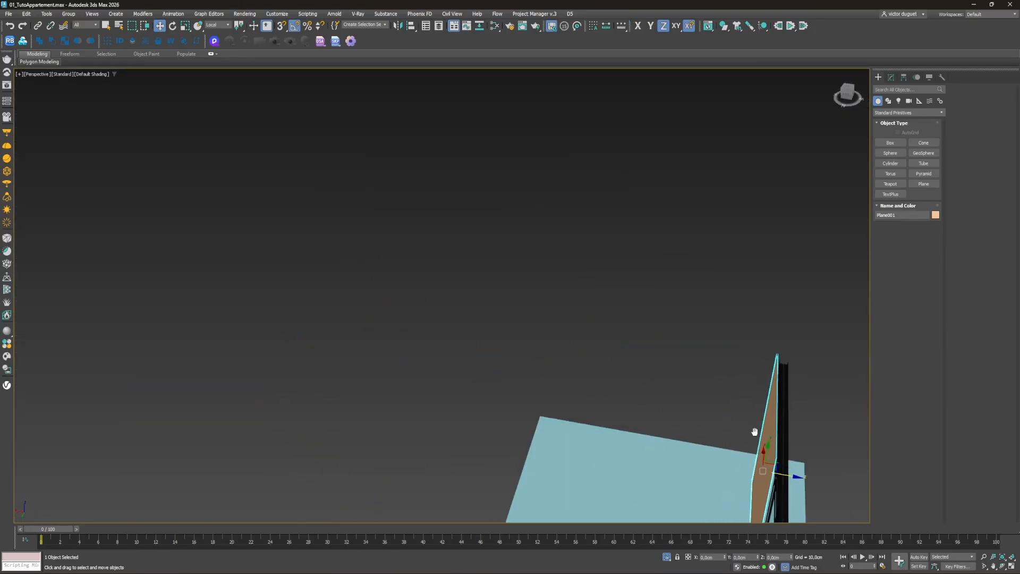
alt+middle_drag(754, 432, 512, 350)
scroll(494, 399, up, 2)
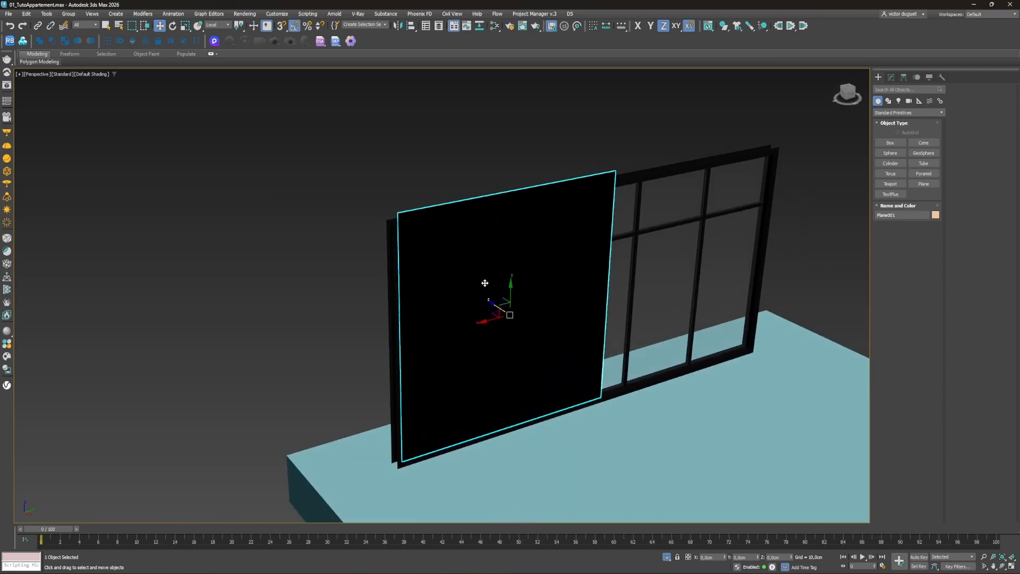
Step: Rotate the plane half a turn around its vertical axis so its front face points into the room
key(e)
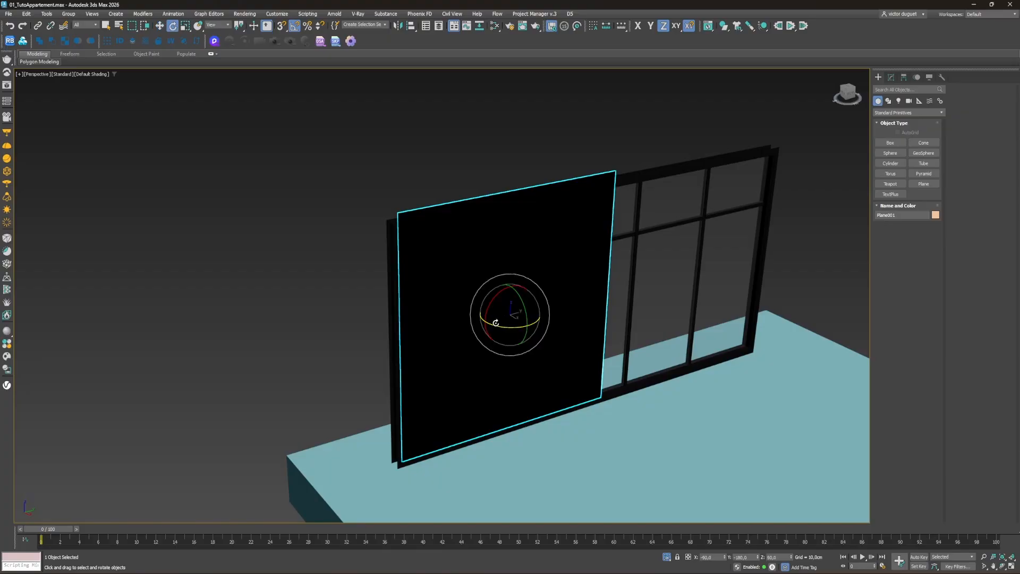
drag(493, 325, 564, 296)
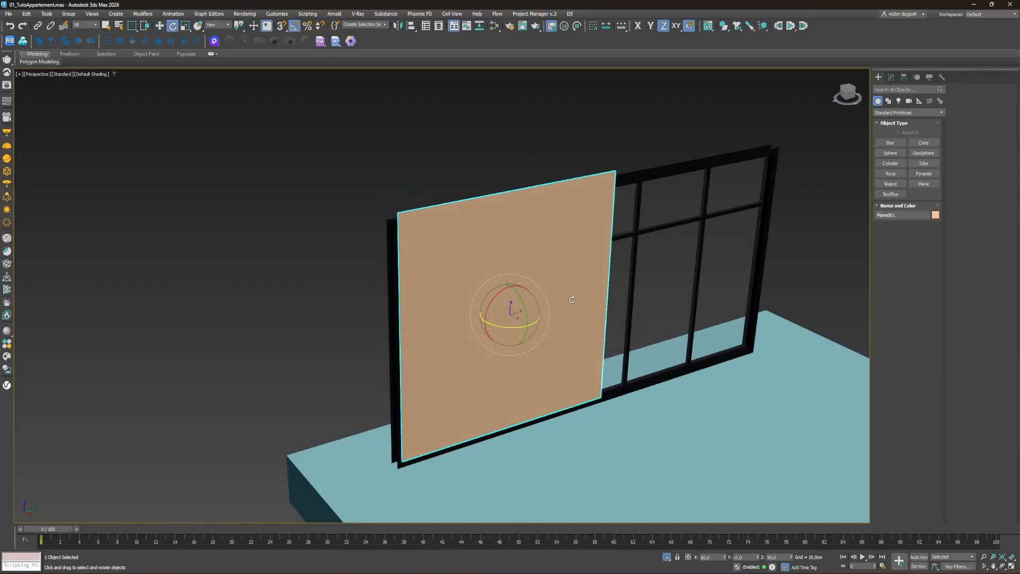
key(w)
alt+middle_drag(530, 326, 510, 296)
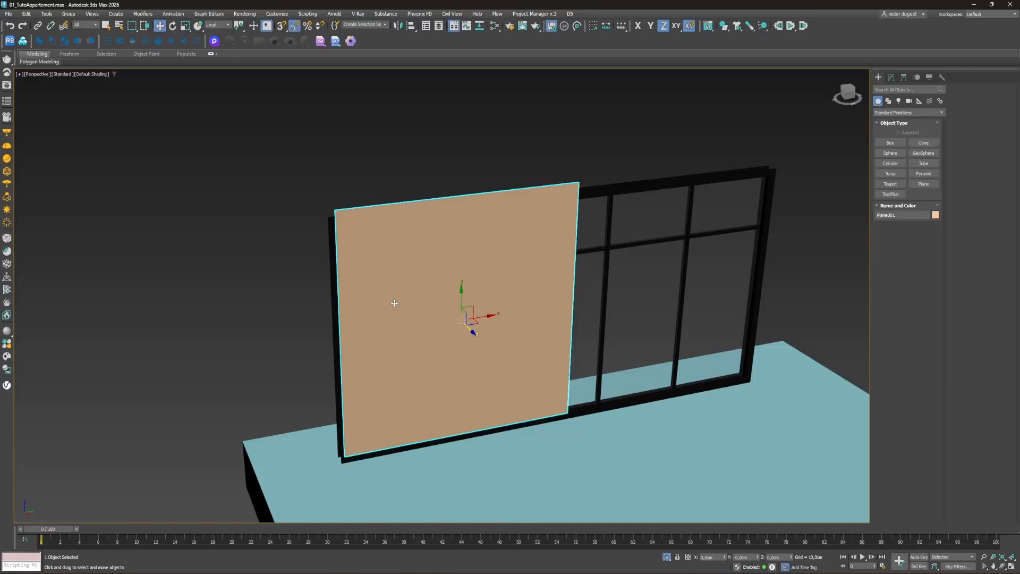
click(891, 78)
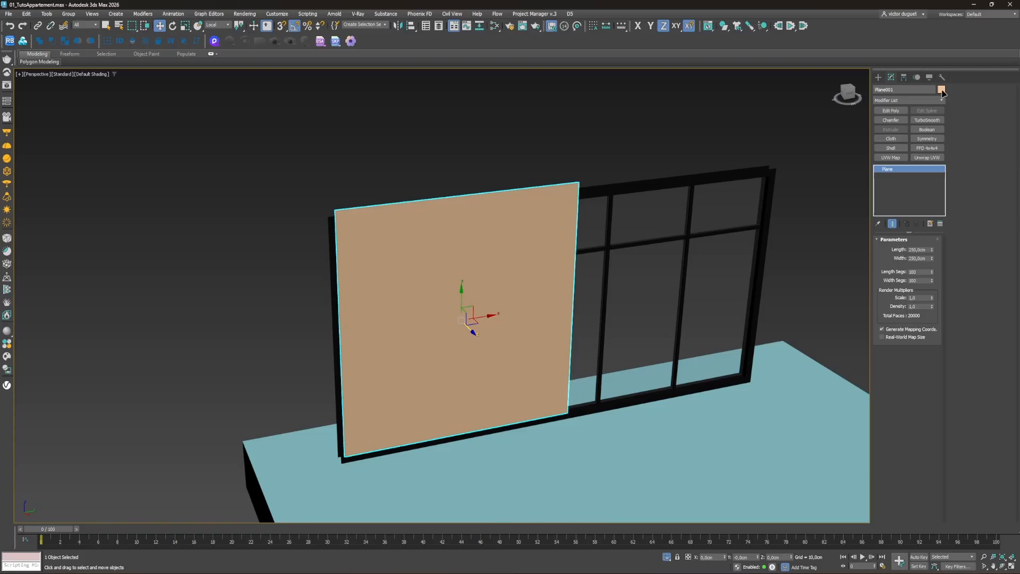
click(941, 90)
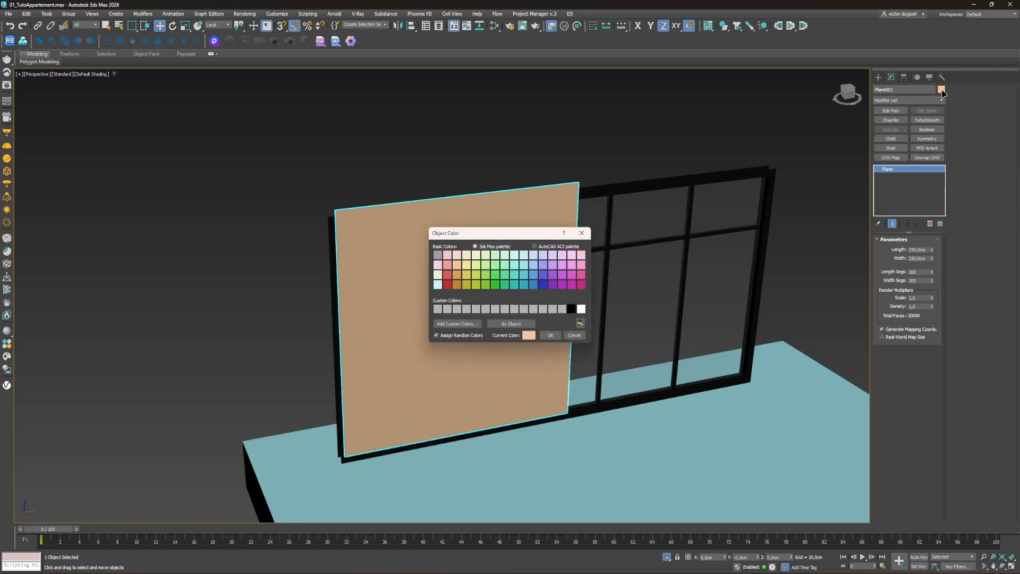
click(578, 337)
alt+middle_drag(503, 341, 470, 322)
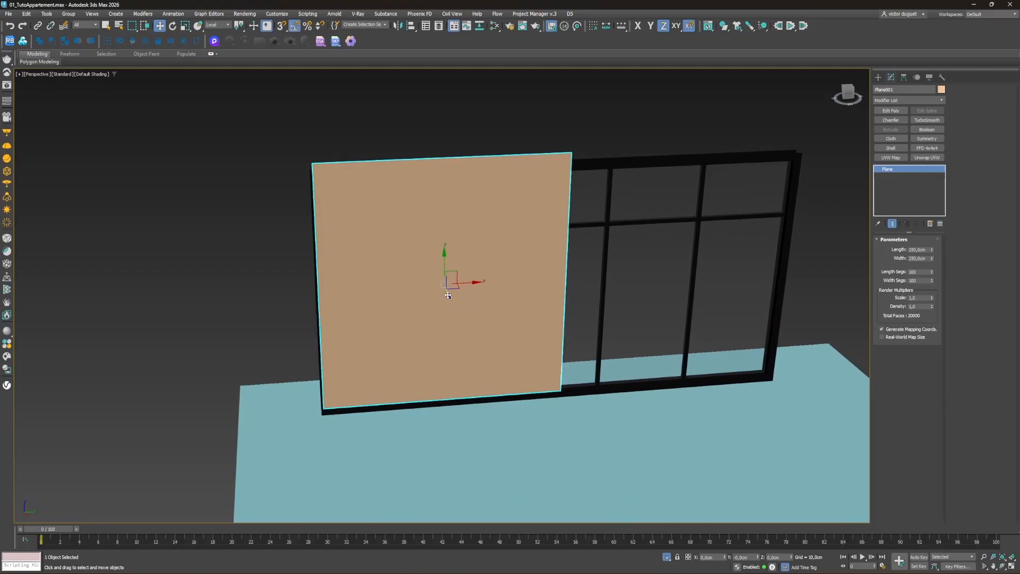
Step: Turn on edged-face display in the perspective view to show the plane's segments
key(F4)
scroll(436, 290, up, 3)
alt+middle_drag(419, 292, 446, 281)
scroll(431, 311, down, 3)
Step: Create a long thin box along the plane's base and raise it to just above the plane's upper edge
click(878, 77)
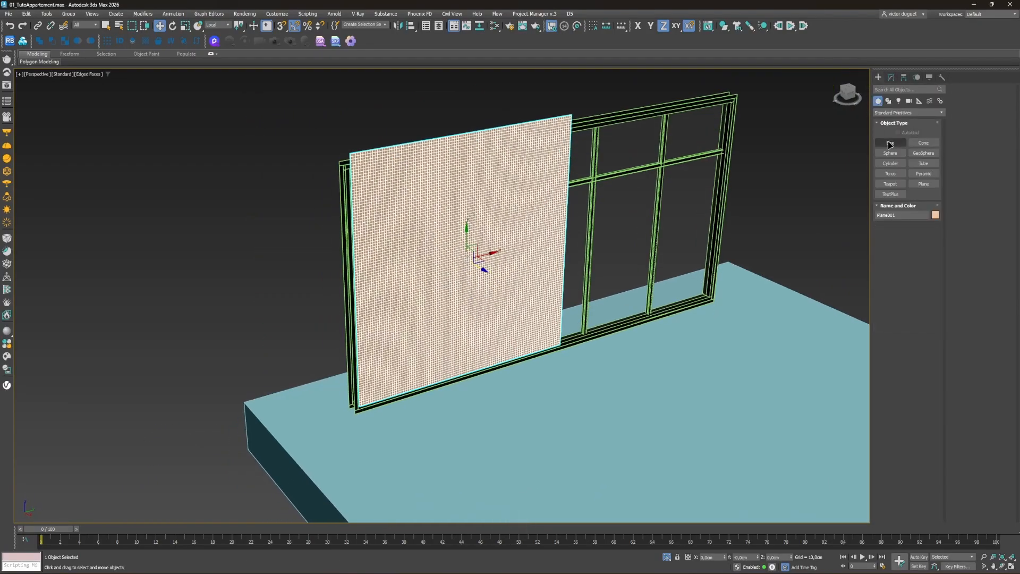
click(891, 143)
drag(345, 418, 579, 360)
click(579, 352)
key(w)
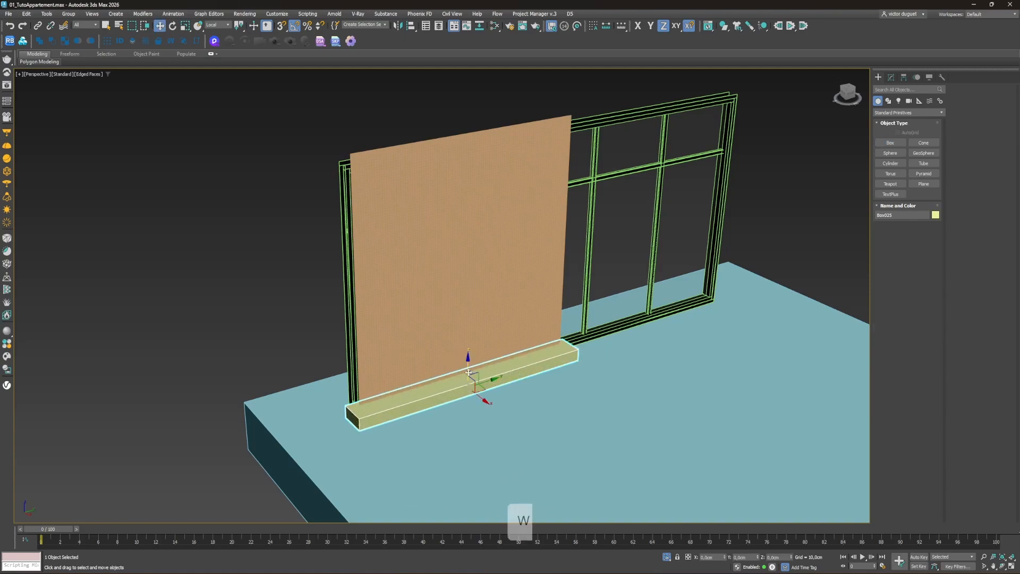
drag(442, 376, 441, 116)
Step: Add a Wave modifier to the plane with Amplitude 1 about 1.95 cm and Wave Length about 10.5 cm
click(415, 209)
alt+middle_drag(415, 208, 348, 217)
click(890, 79)
scroll(463, 261, up, 3)
alt+middle_drag(451, 274, 319, 234)
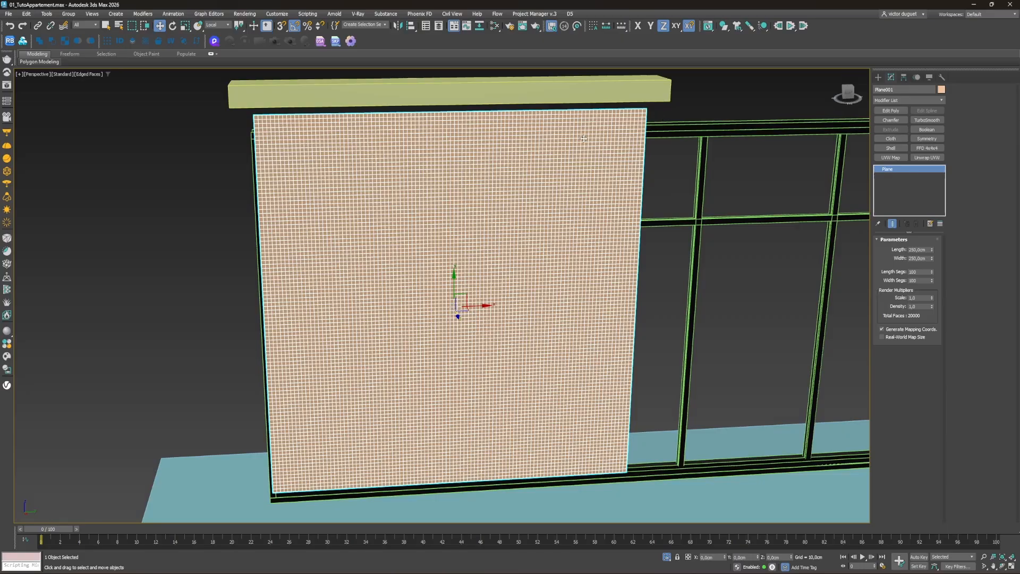
click(906, 100)
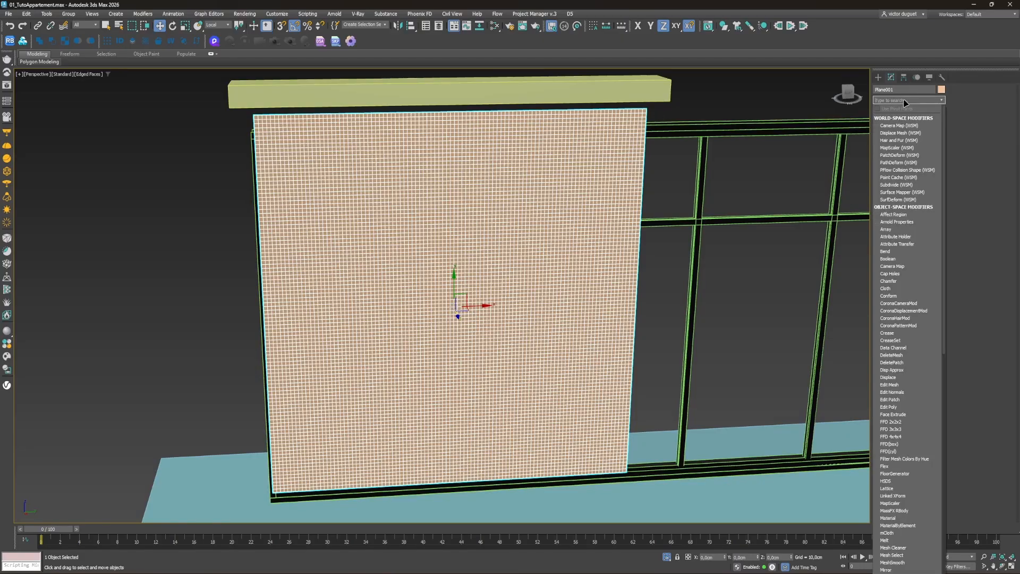
text(wave)
key(Return)
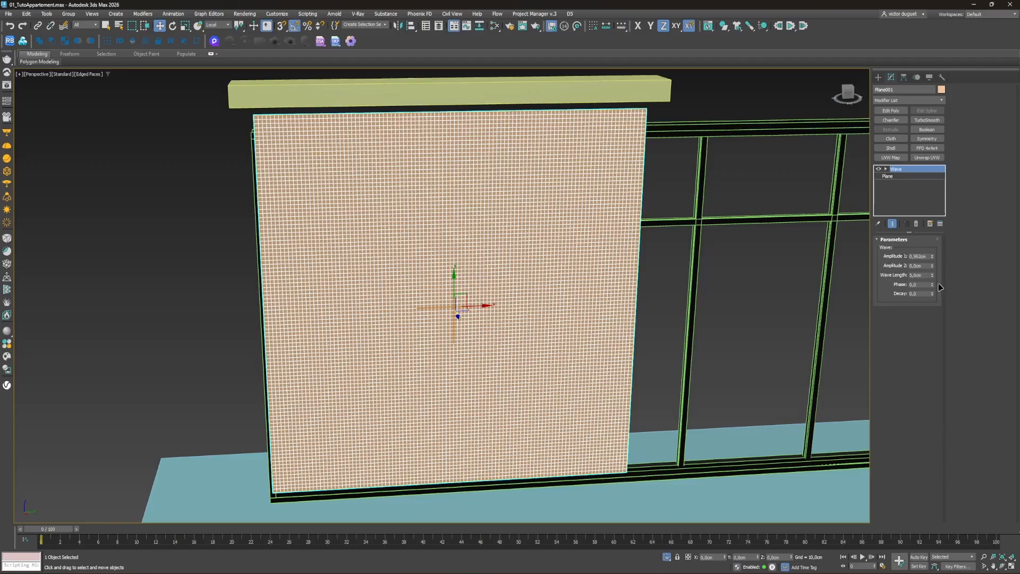
alt+middle_drag(432, 323, 764, 292)
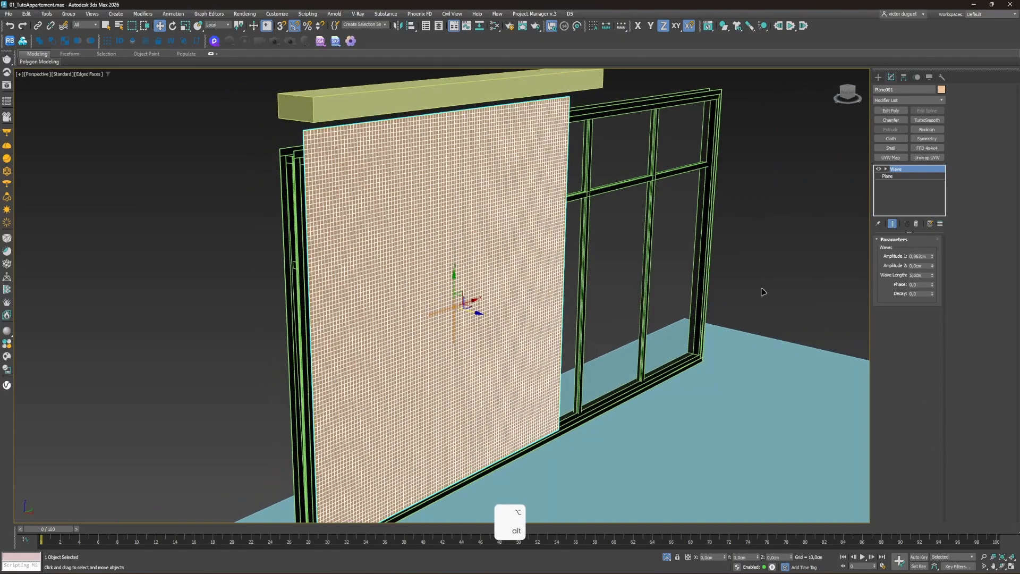
drag(933, 274, 934, 240)
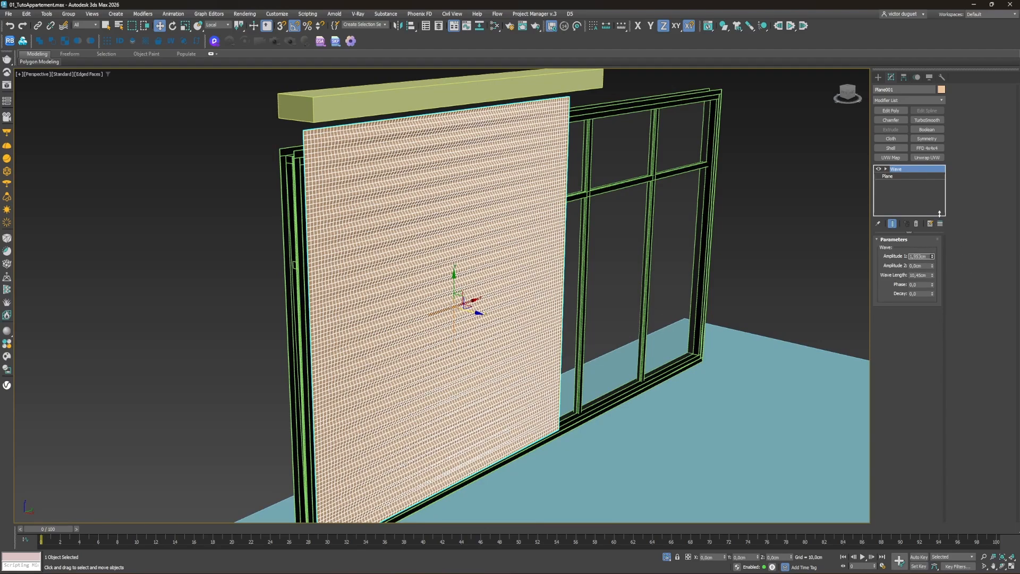
Step: Rotate the Wave modifier's gizmo so the folds run vertically, and scale it up beyond the plane's height
click(886, 169)
click(898, 176)
key(e)
drag(462, 289, 469, 267)
alt+middle_drag(456, 266, 488, 287)
key(r)
drag(483, 254, 504, 132)
Step: Examine the curtain's folds along its upper edge and from both sides, and return to the Wave modifier's main level
scroll(412, 173, up, 5)
alt+middle_drag(386, 192, 480, 249)
scroll(458, 249, up, 2)
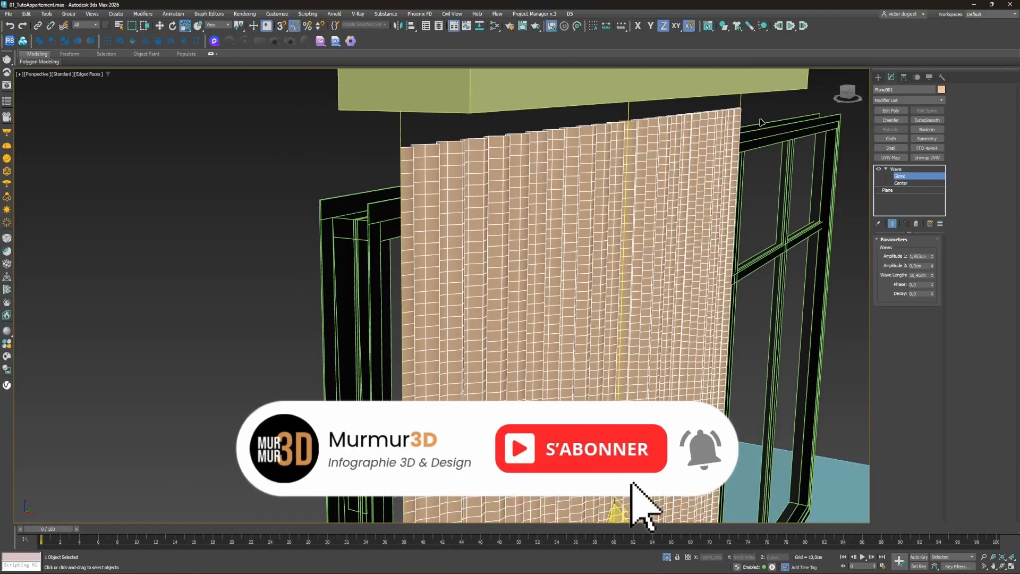
scroll(674, 146, down, 4)
scroll(675, 149, up, 2)
alt+middle_drag(697, 152, 636, 186)
scroll(698, 150, up, 2)
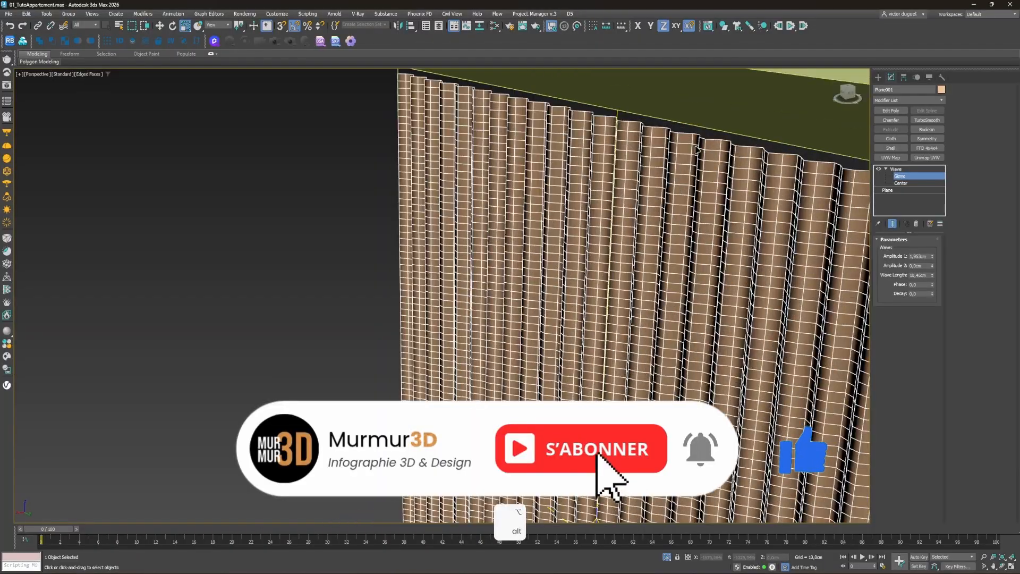
middle_drag(697, 149, 605, 123)
scroll(468, 143, down, 3)
alt+middle_drag(468, 151, 539, 206)
scroll(531, 165, down, 4)
click(896, 169)
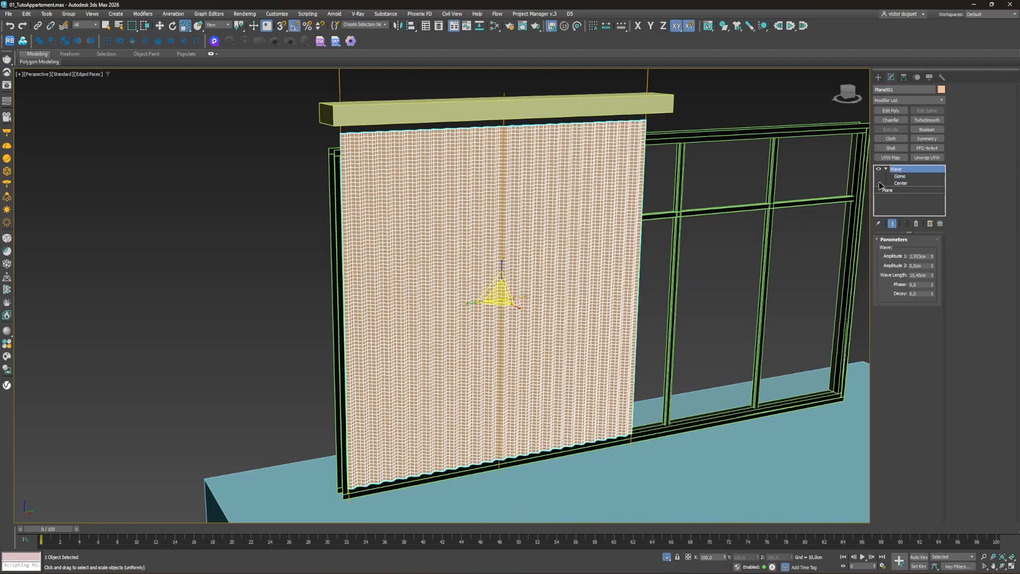
alt+middle_drag(850, 164, 868, 157)
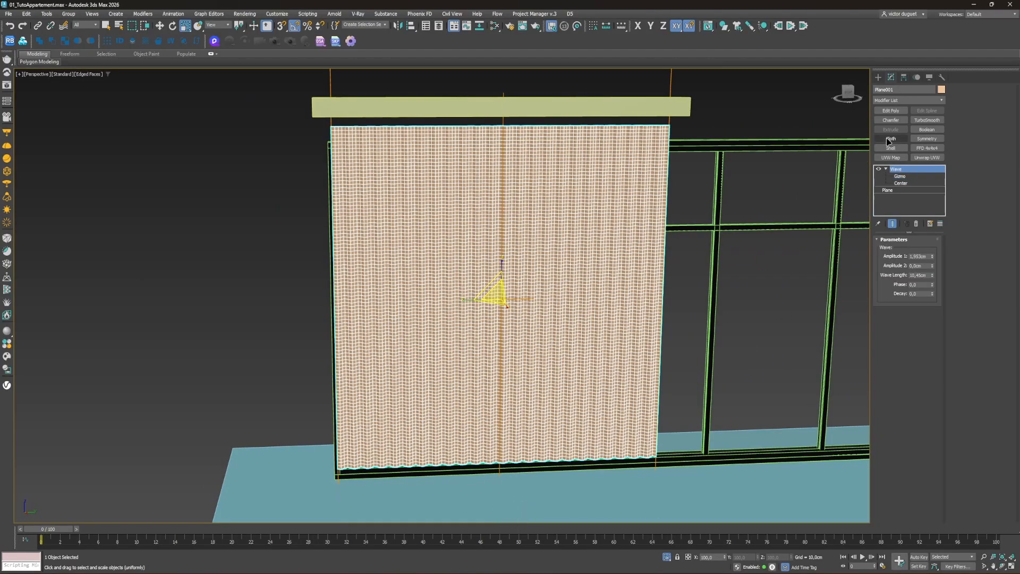
Step: Add a Cloth modifier to the plane and lower the box until it overlaps the plane's upper edge
click(887, 141)
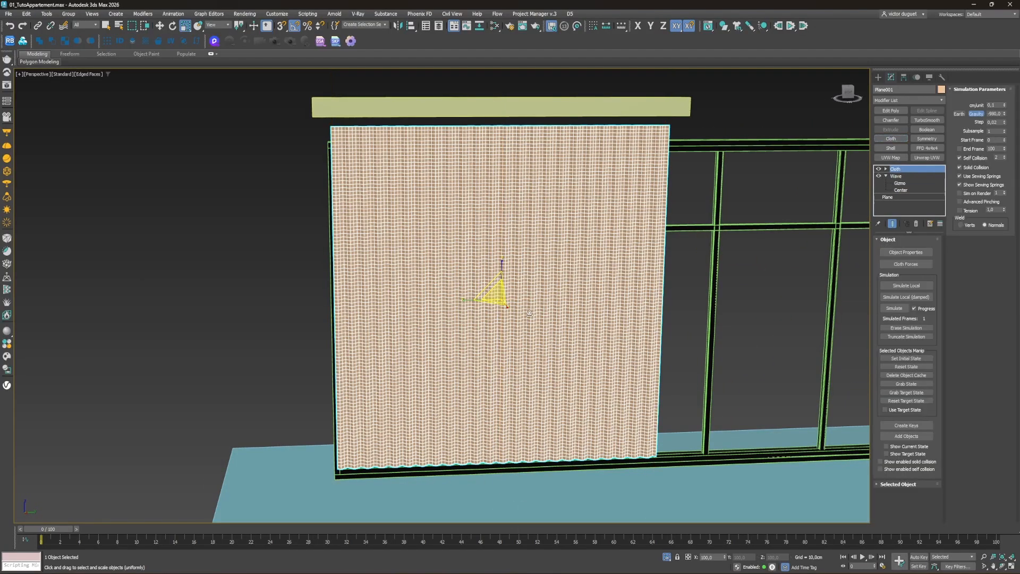
middle_drag(530, 313, 497, 315)
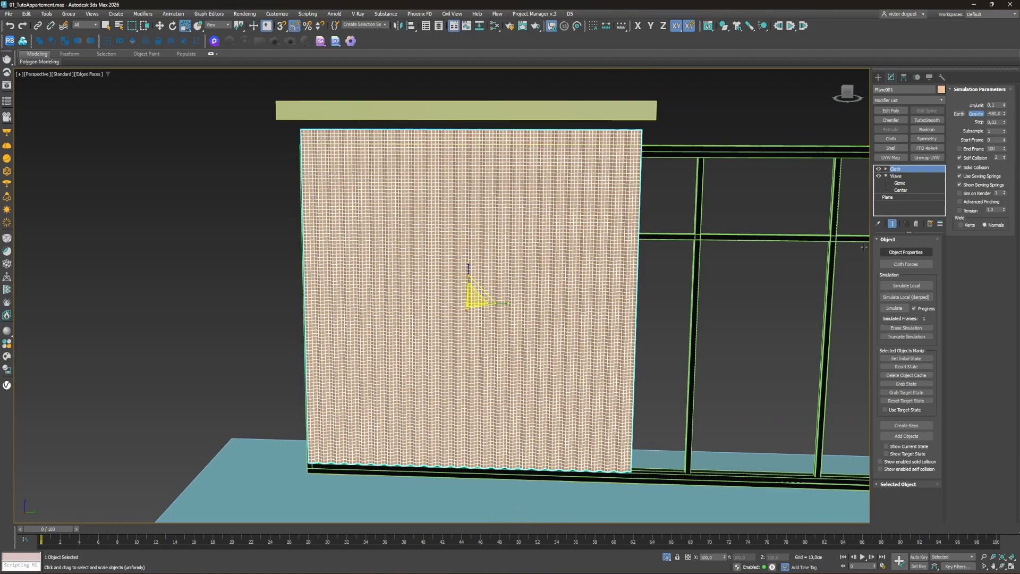
click(526, 105)
key(w)
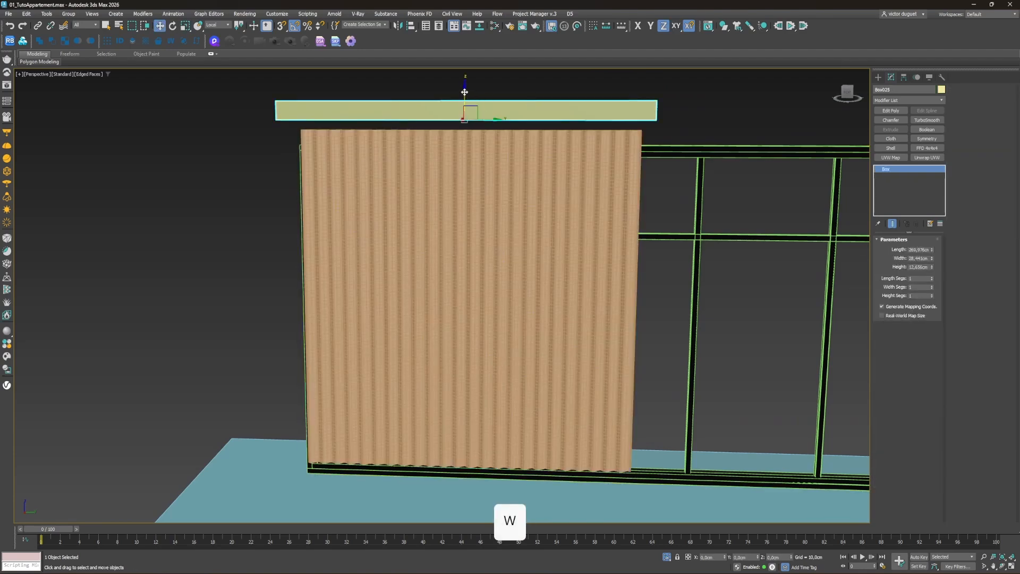
drag(464, 92, 465, 107)
click(505, 183)
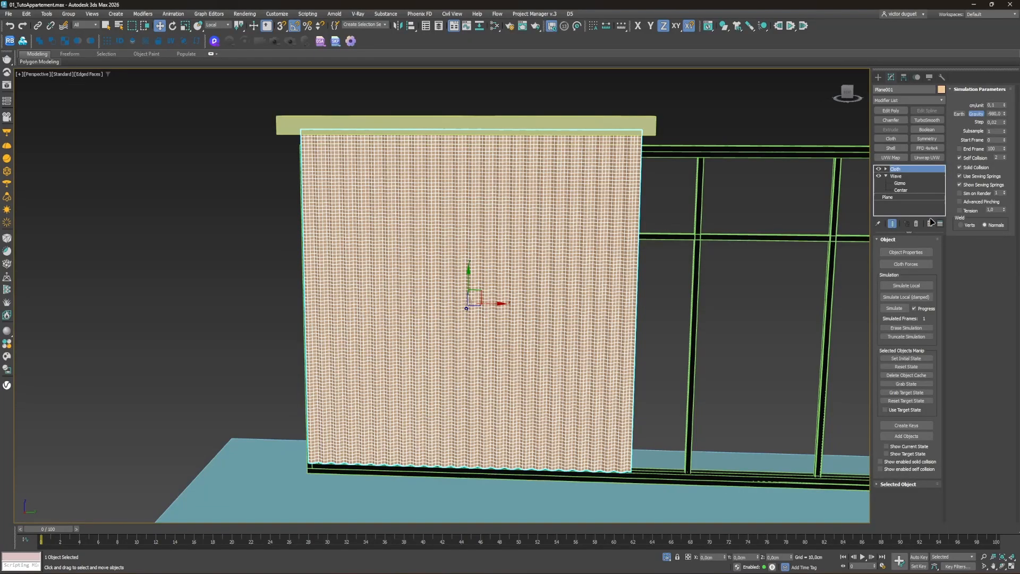
Step: Define the plane as a Cloth object in the simulation with the Cotton preset
click(906, 252)
click(433, 176)
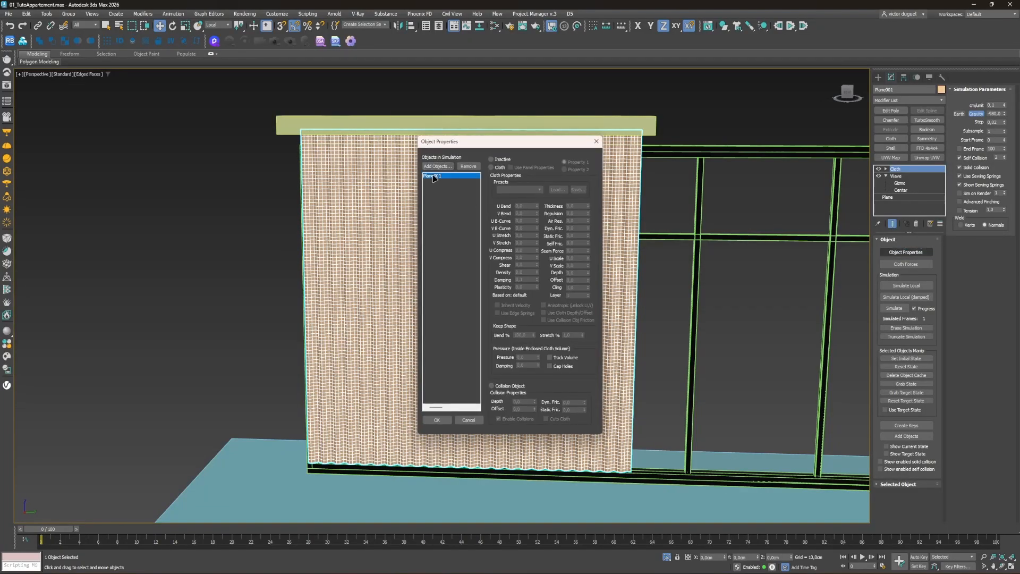
click(492, 168)
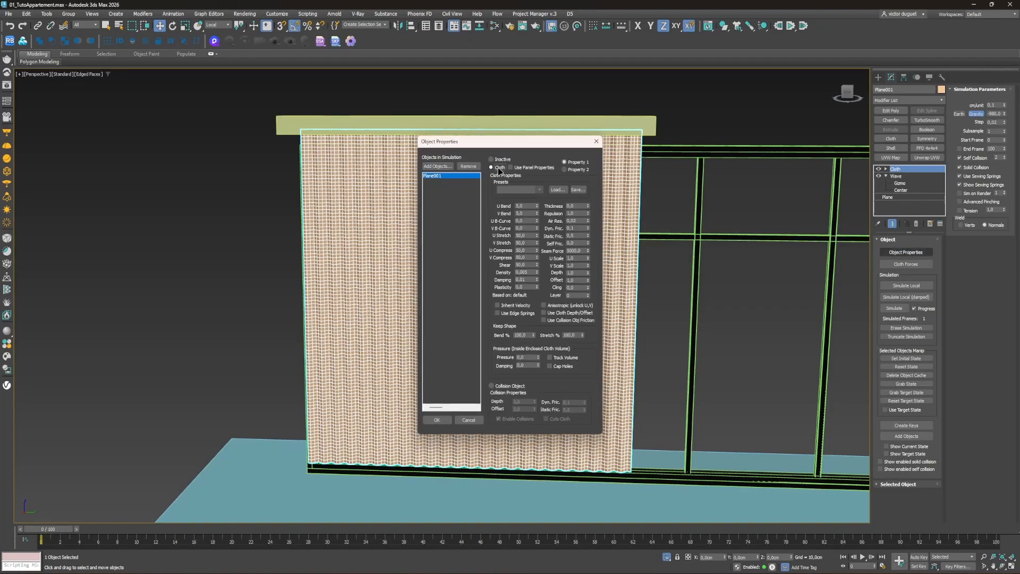
click(514, 191)
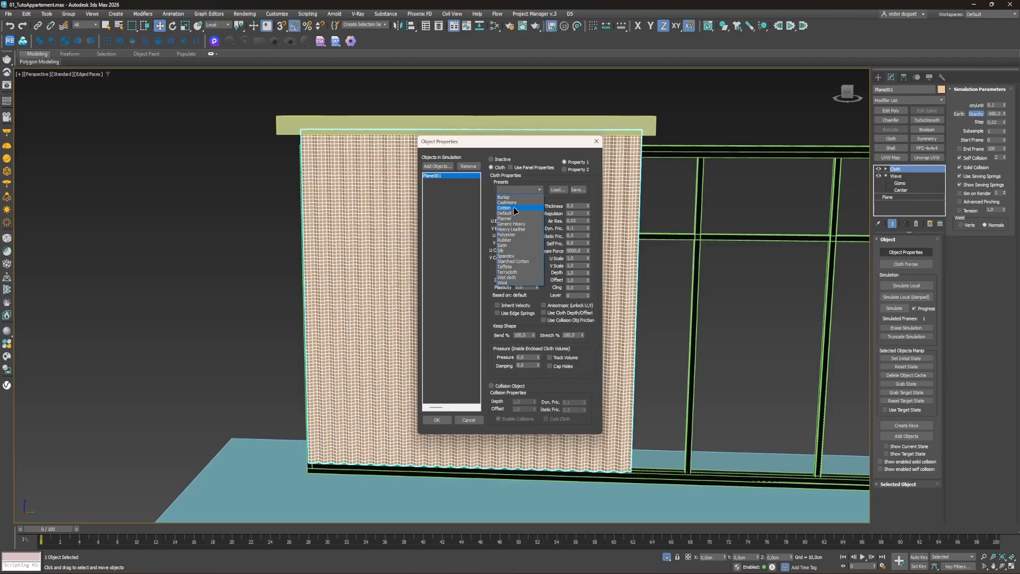
click(511, 208)
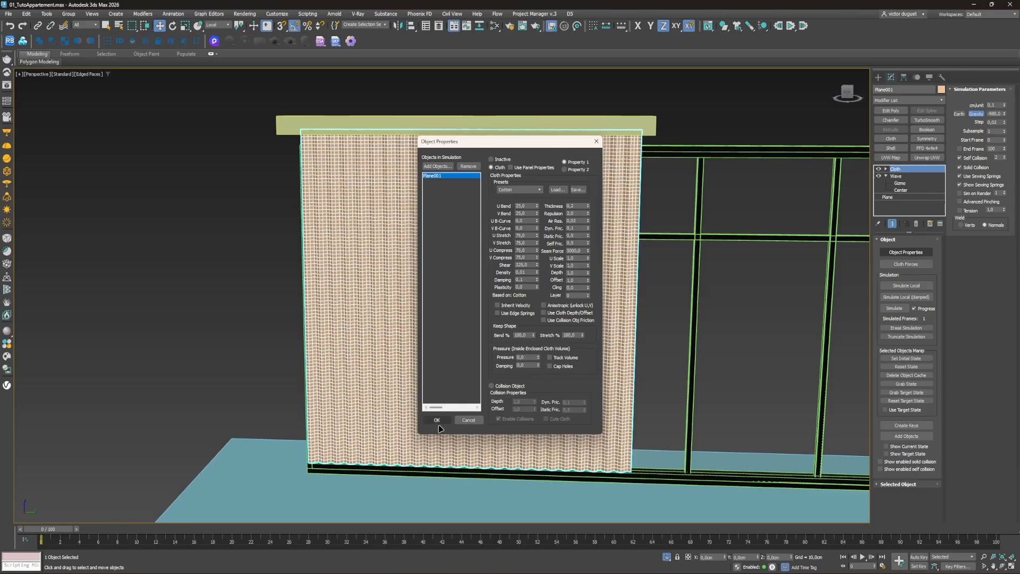
click(510, 189)
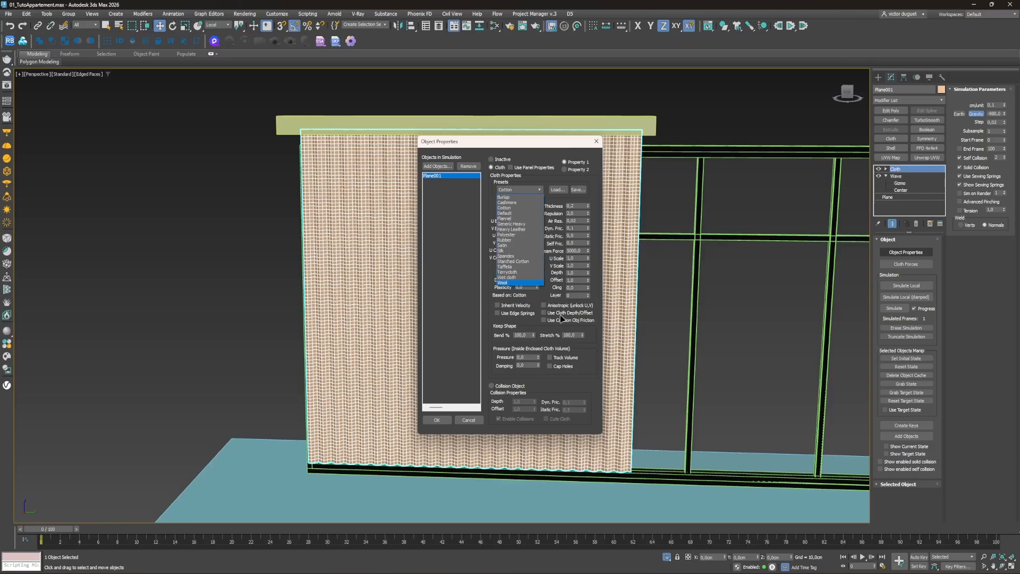
click(523, 193)
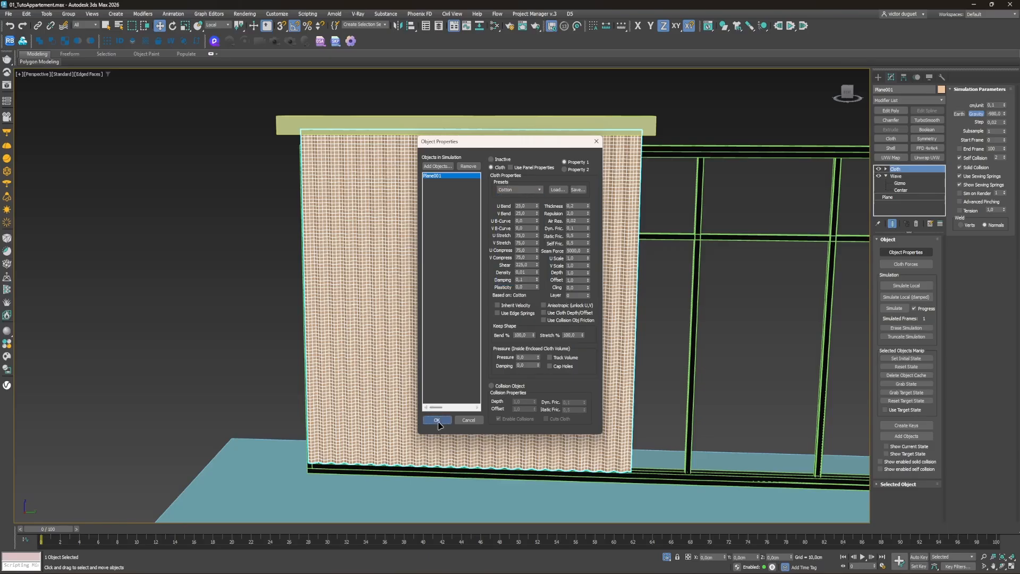
click(436, 419)
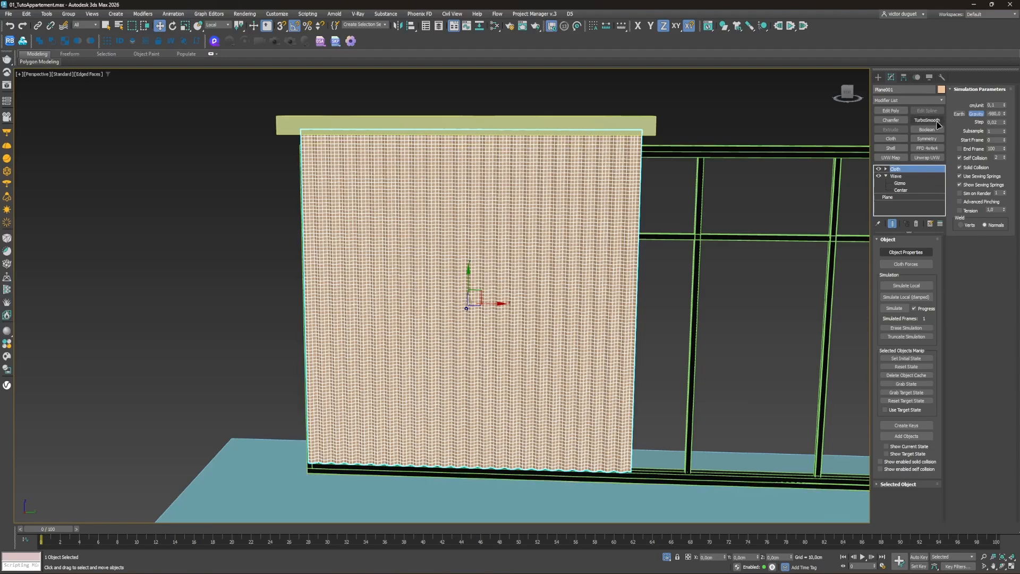
Step: Make a Cloth vertex group from the plane's upper vertices that overlap the box, keeping the name Group001
click(885, 169)
click(896, 176)
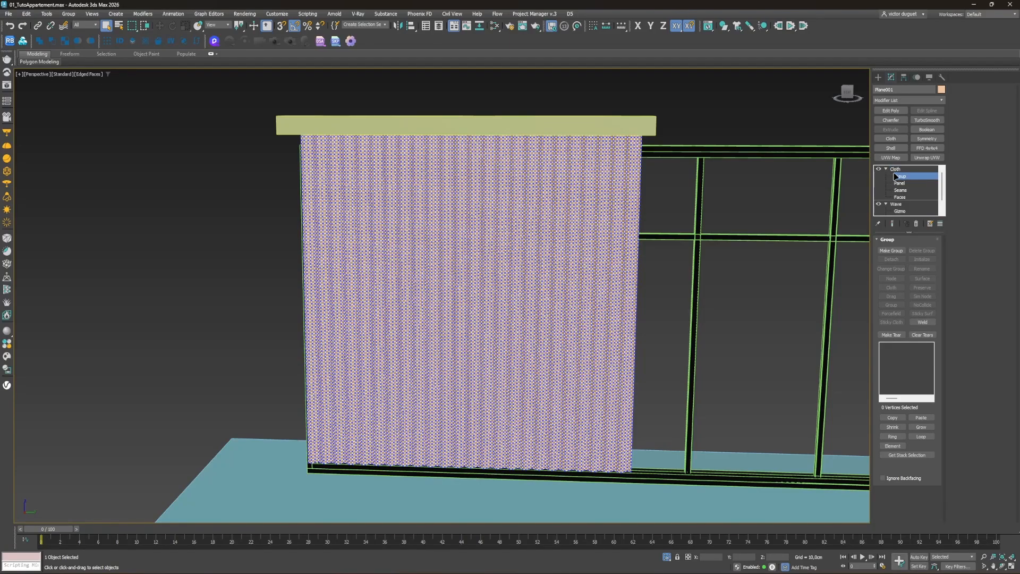
key(alt+w)
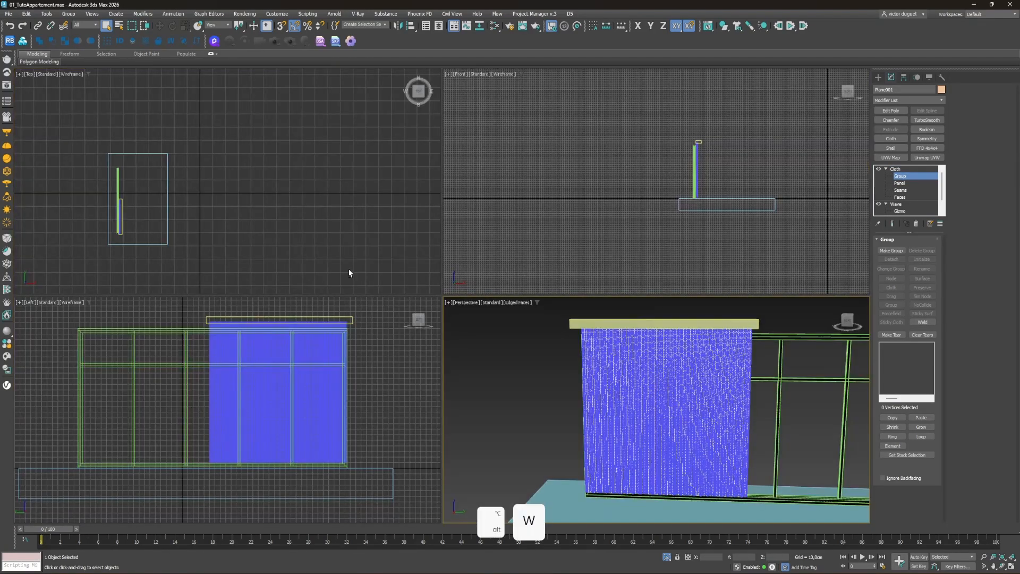
key(alt+w)
scroll(459, 207, up, 4)
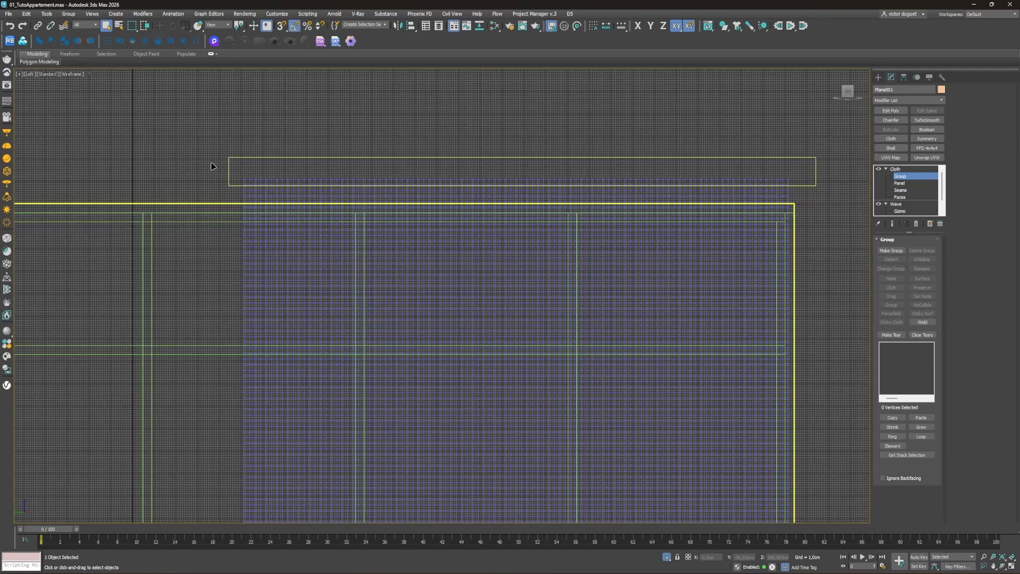
drag(211, 163, 827, 188)
click(891, 251)
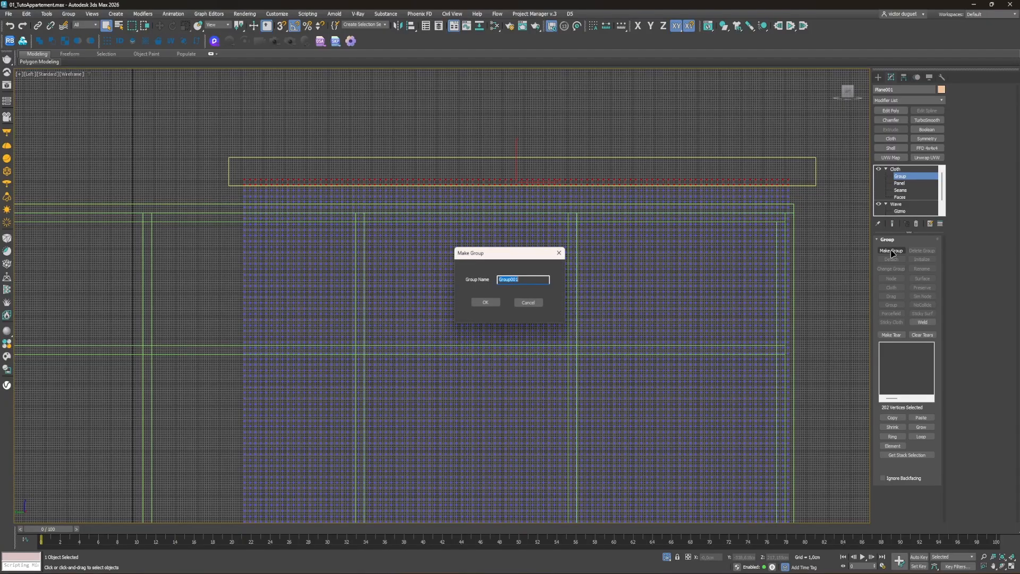
click(485, 303)
Step: Constrain the vertex group to the box with a Node constraint and return to the Cloth modifier's main level
click(892, 279)
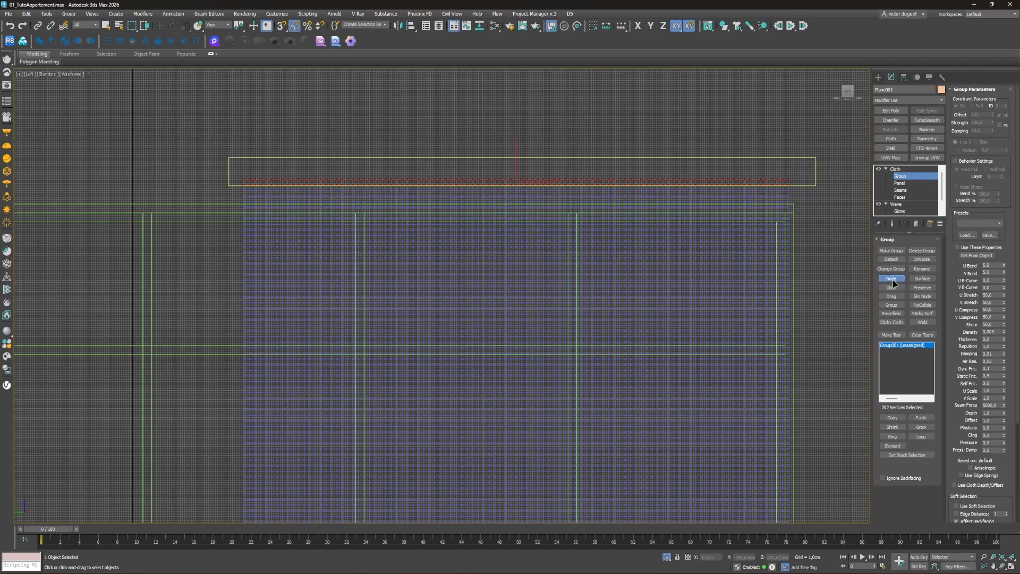
click(815, 179)
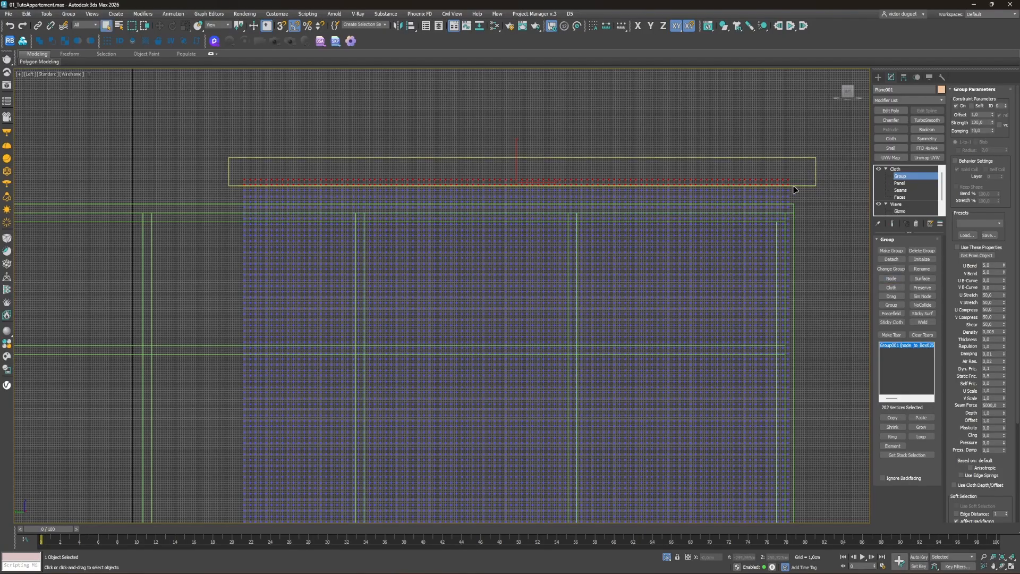
click(915, 169)
key(alt+w)
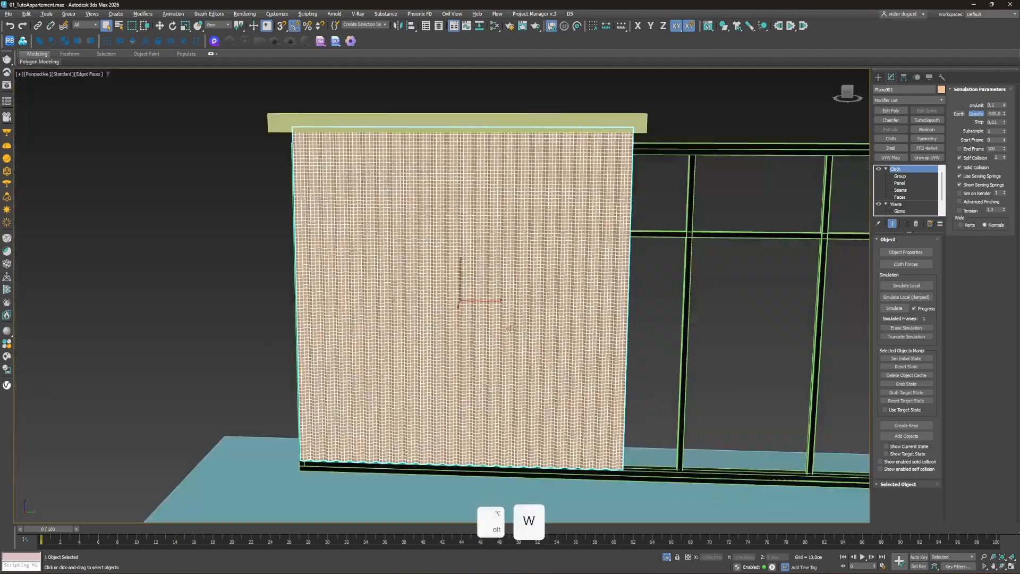
Step: Run a local cloth simulation while scaling the box down along its length to gather the curtain, and stop it
key(w)
scroll(429, 261, down, 3)
alt+middle_drag(428, 241, 445, 271)
scroll(449, 197, up, 3)
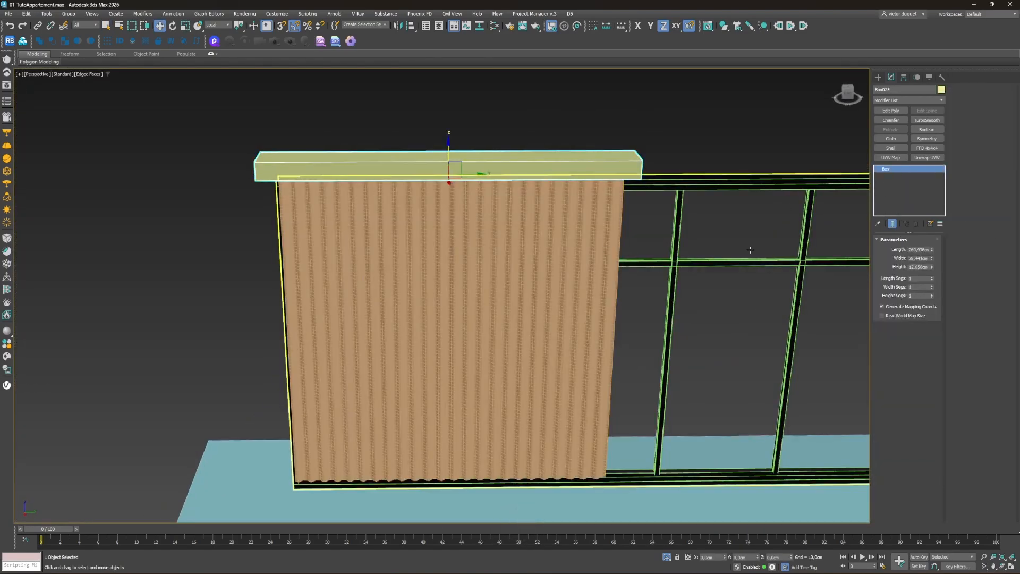
click(907, 286)
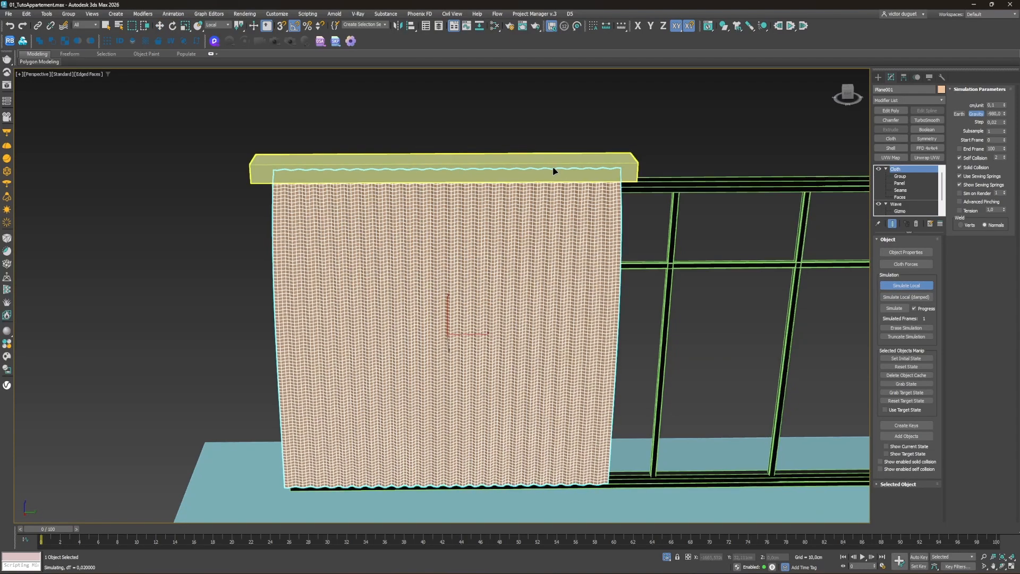
key(w)
click(555, 166)
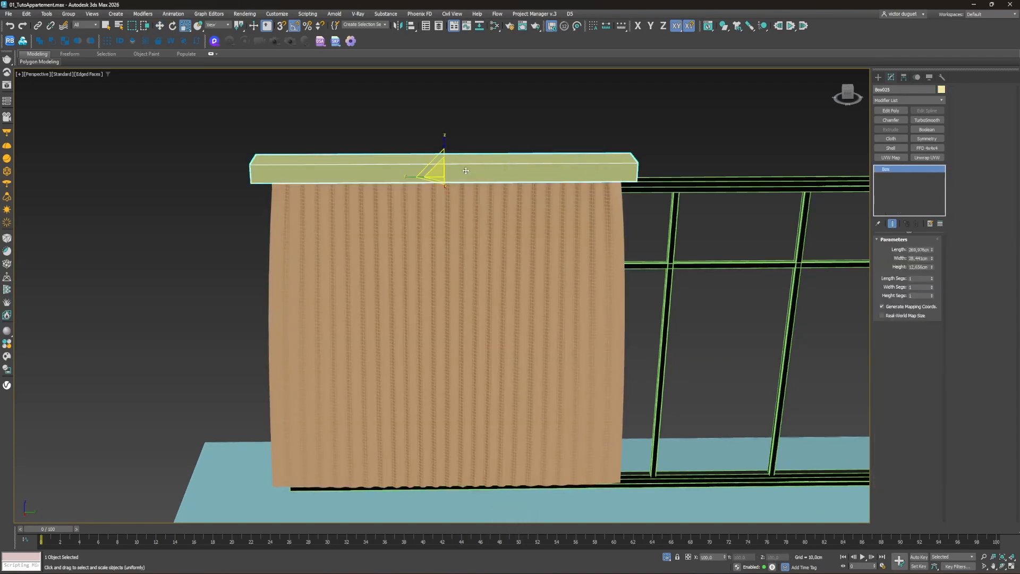
key(r)
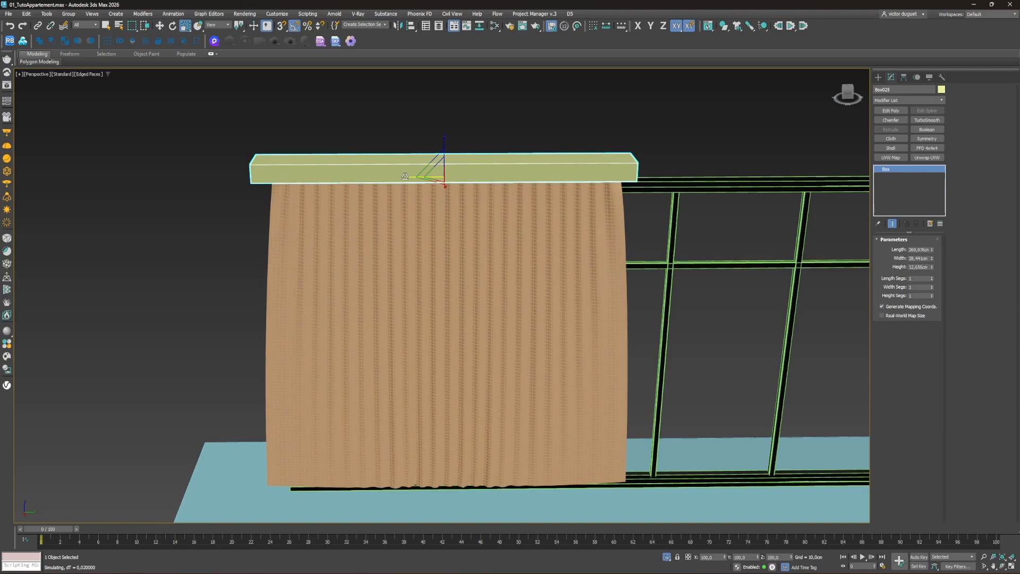
drag(411, 177, 457, 176)
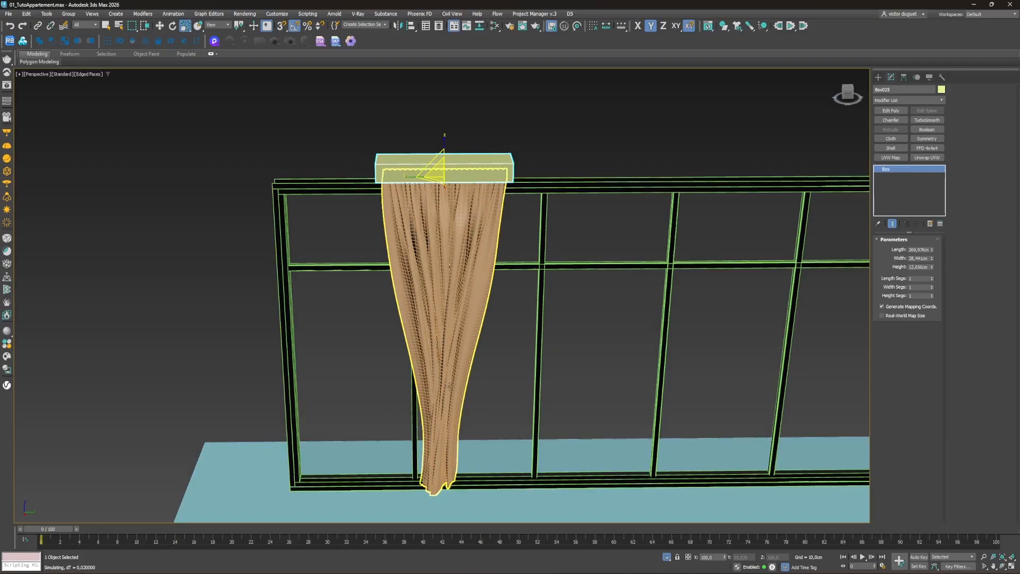
key(Escape)
Step: Check the gathered curtain from several angles, and undo the local simulation and the box scaling
key(w)
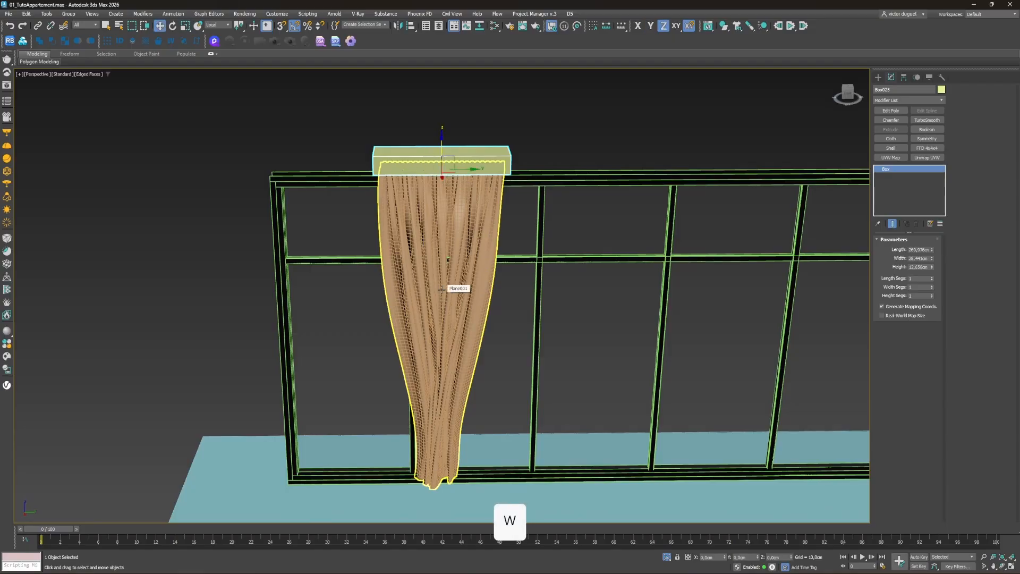
click(451, 295)
mouse_move(453, 368)
alt+middle_down()
mouse_move(471, 336)
mouse_move(517, 347)
mouse_move(456, 362)
mouse_move(423, 325)
mouse_move(500, 351)
mouse_move(537, 345)
alt+middle_up()
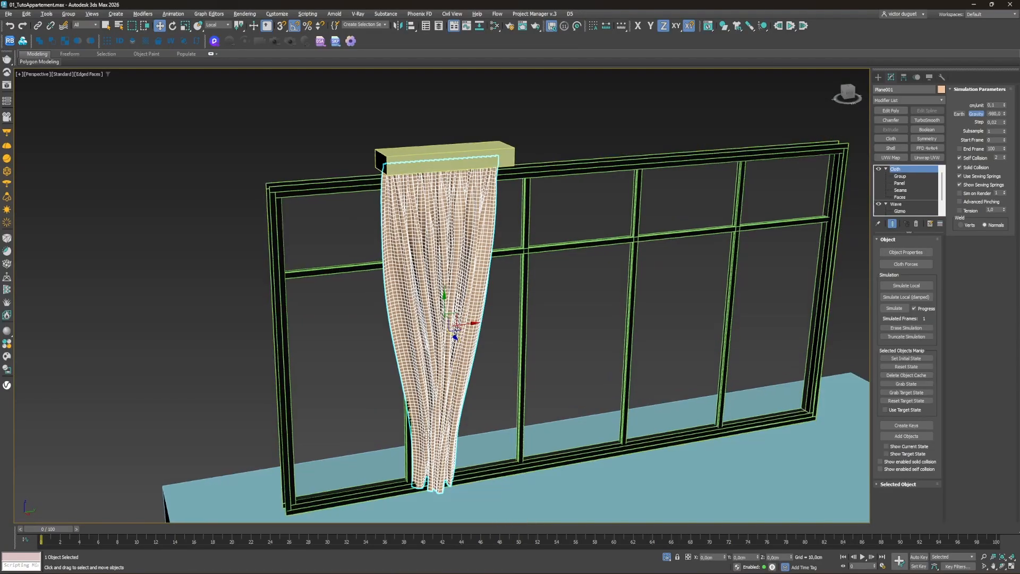
alt+middle_drag(419, 443, 344, 397)
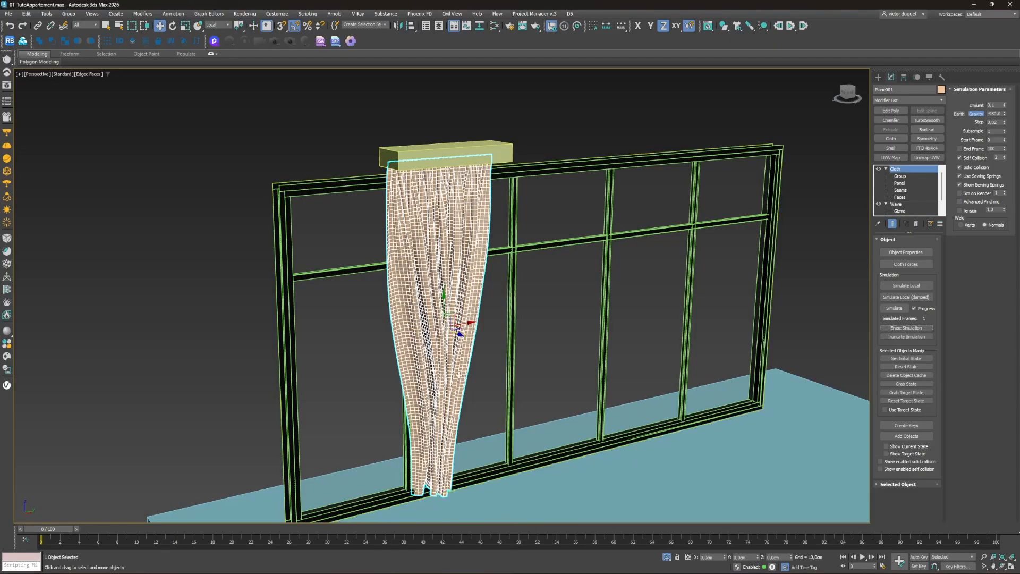
key(ctrl+z)
key(ctrl+z)
key(ctrl+z)
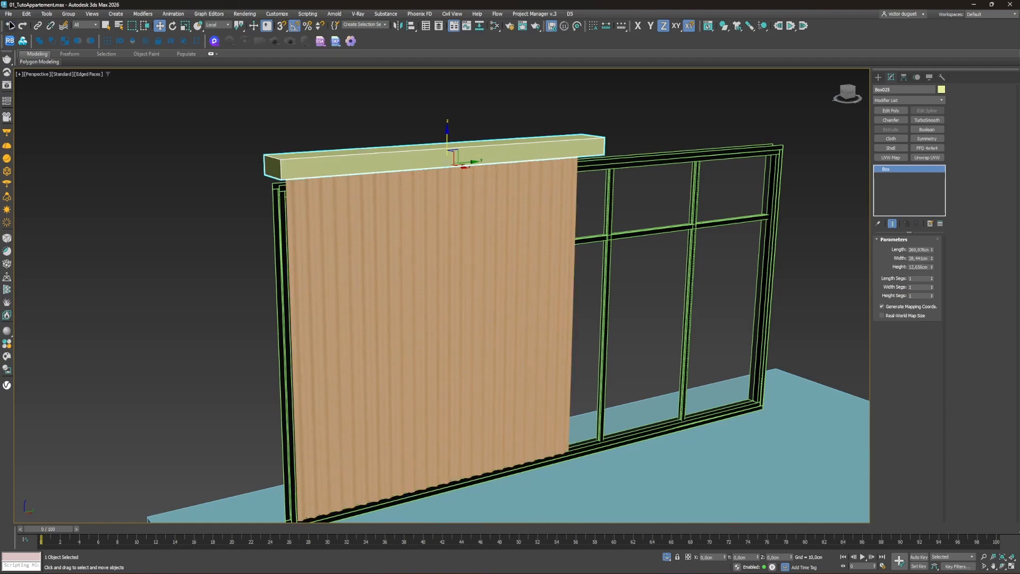
Step: Record an Auto Key animation that scales the box to about a quarter of its length at frame 50
alt+middle_drag(393, 216, 410, 193)
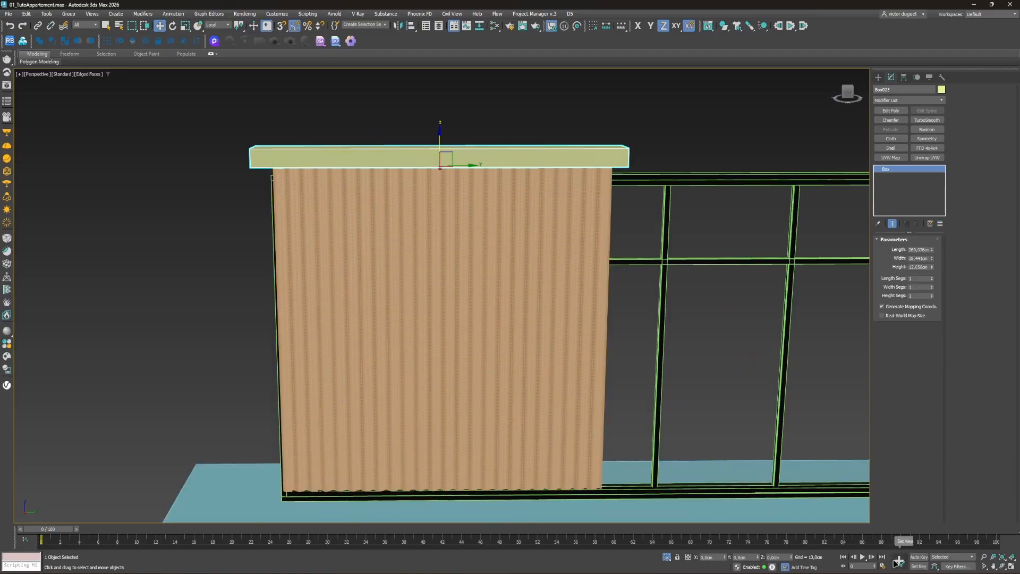
click(920, 557)
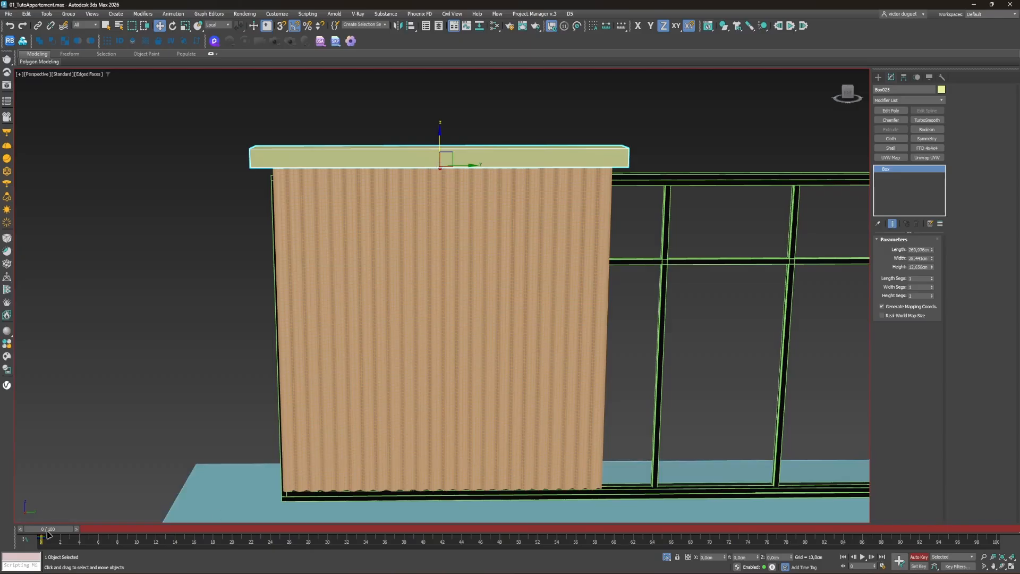
drag(50, 531, 533, 548)
key(w)
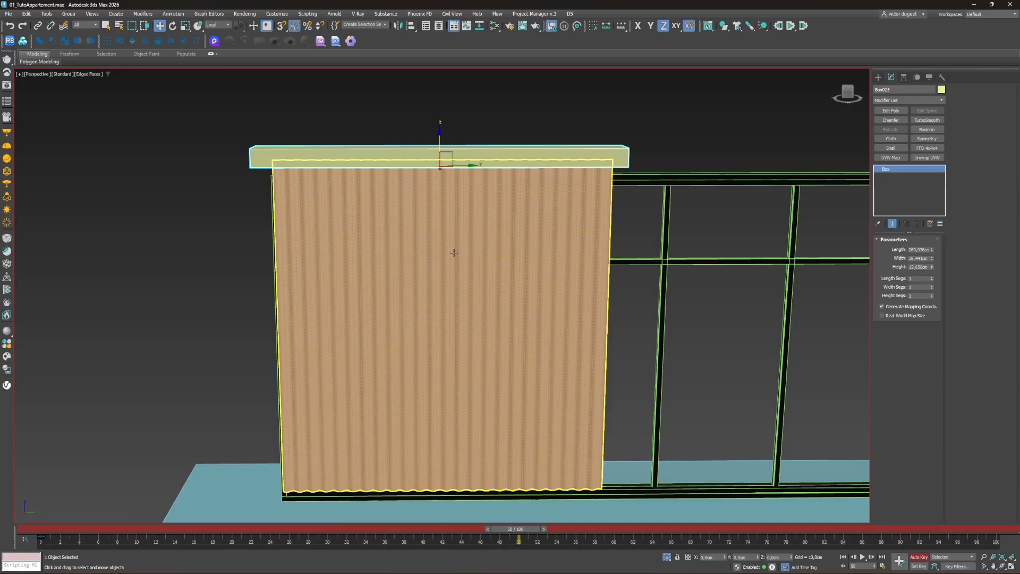
middle_drag(454, 253, 447, 282)
key(r)
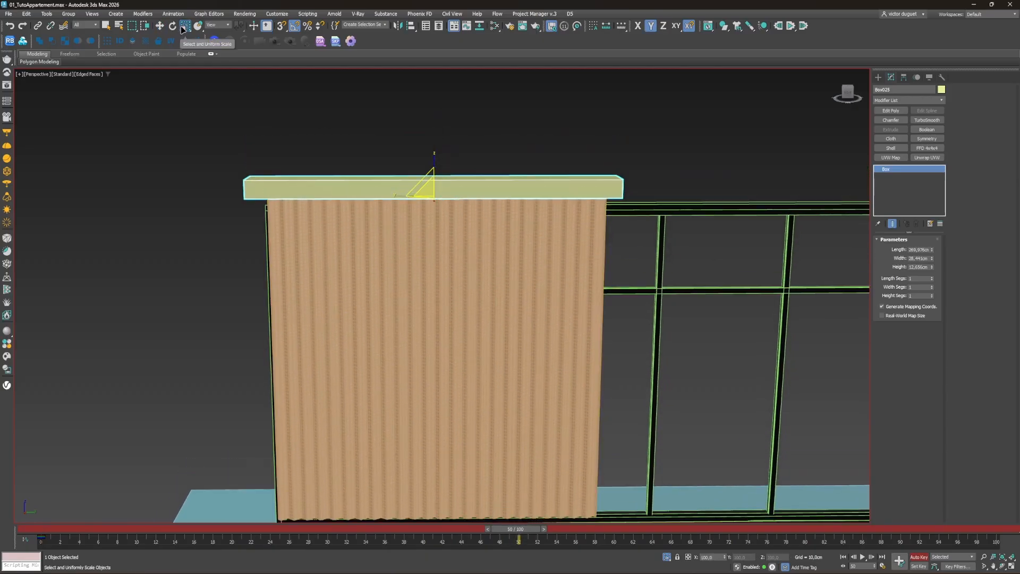
drag(401, 196, 488, 208)
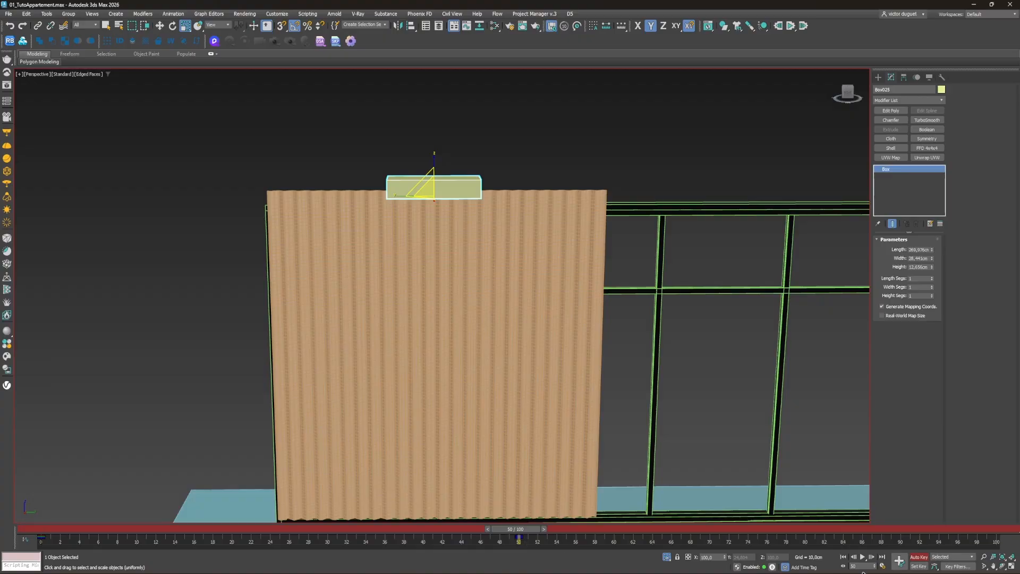
click(919, 557)
Step: Return the timeline to frame 0 and select the curtain plane
middle_drag(441, 306, 435, 268)
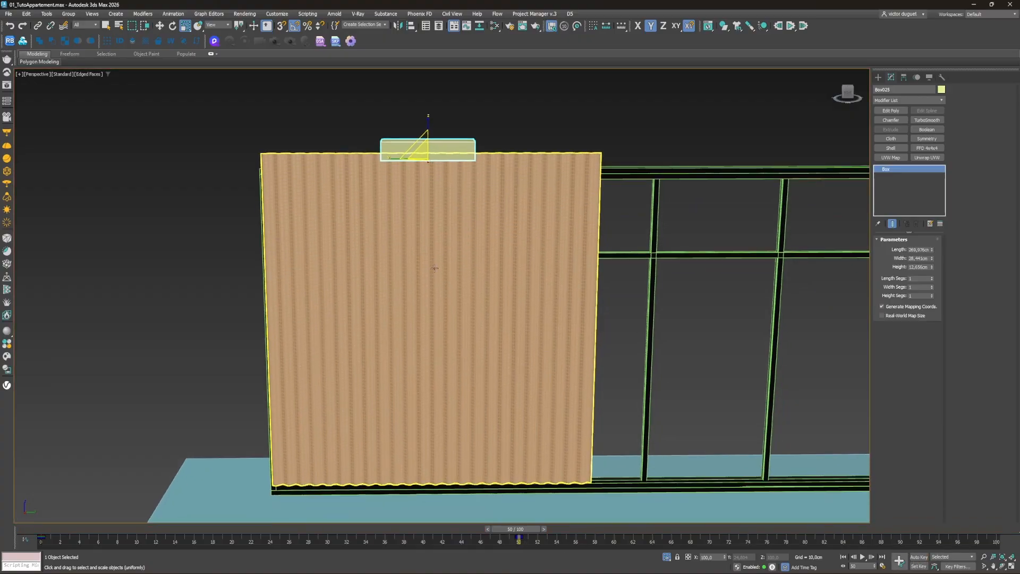
key(w)
key(Home)
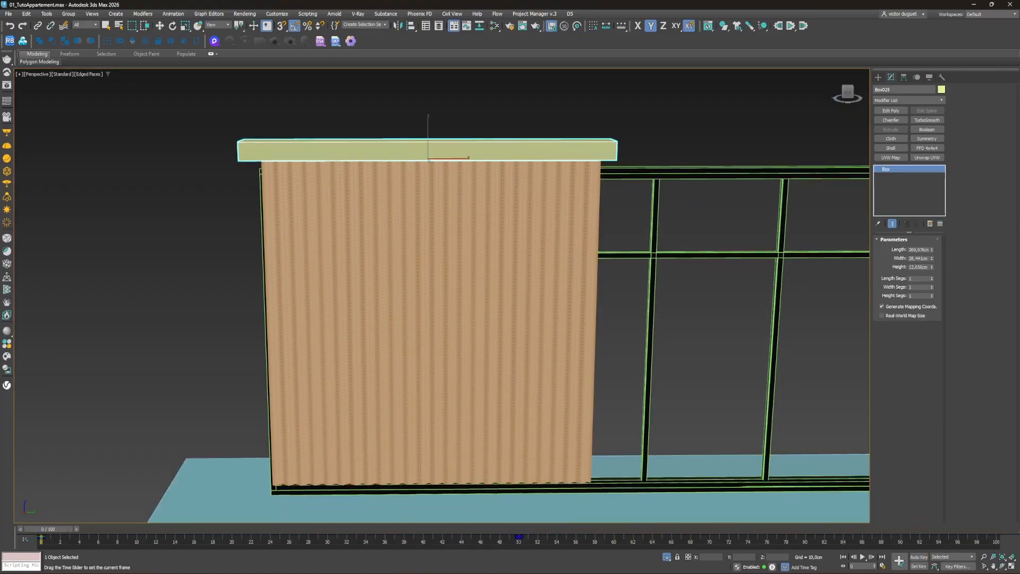
click(412, 234)
key(w)
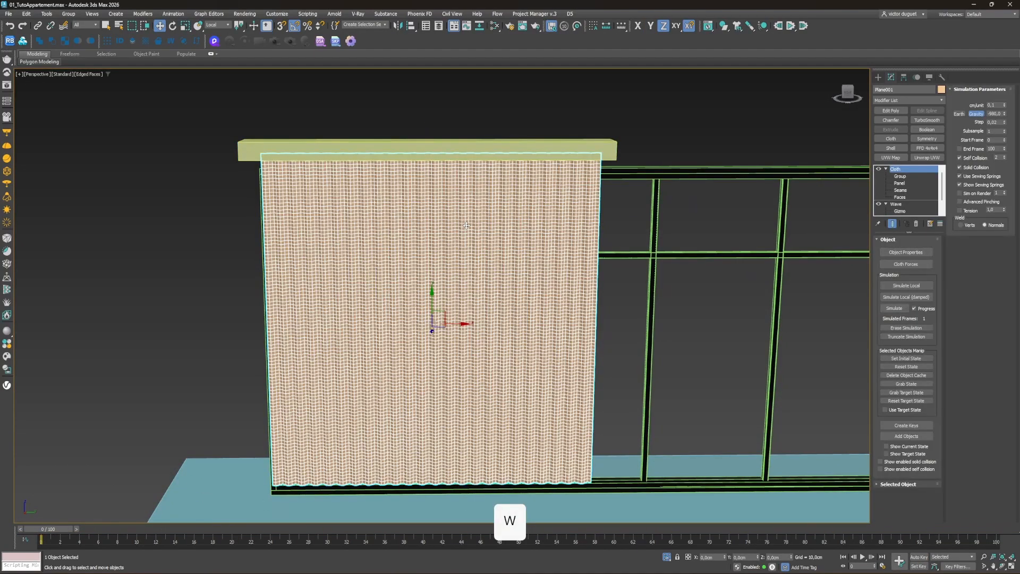
Step: Simulate the curtain cloth over the animated box, stop the simulation around frame 87, and move the timeline to frame 81
click(894, 308)
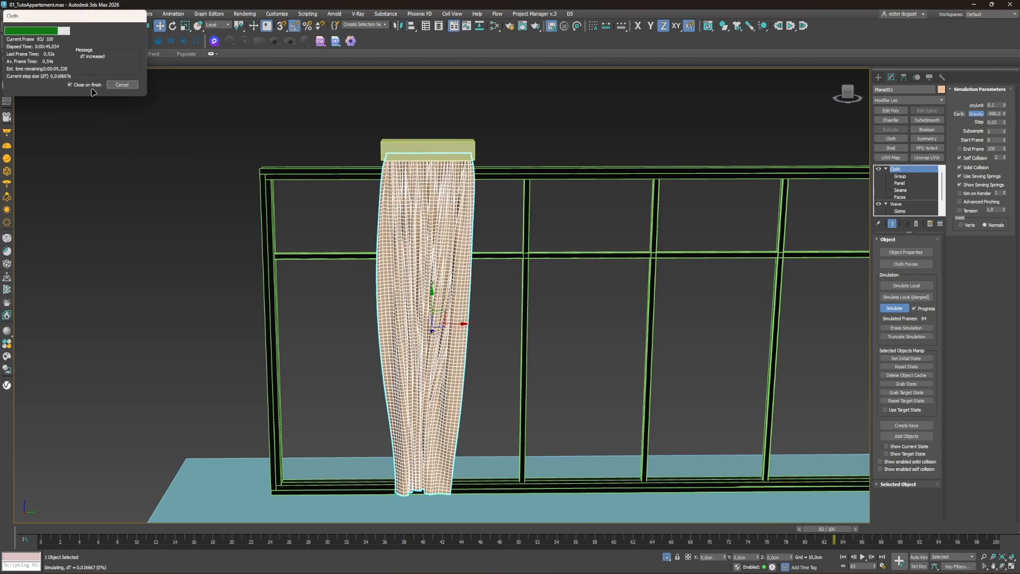
click(128, 85)
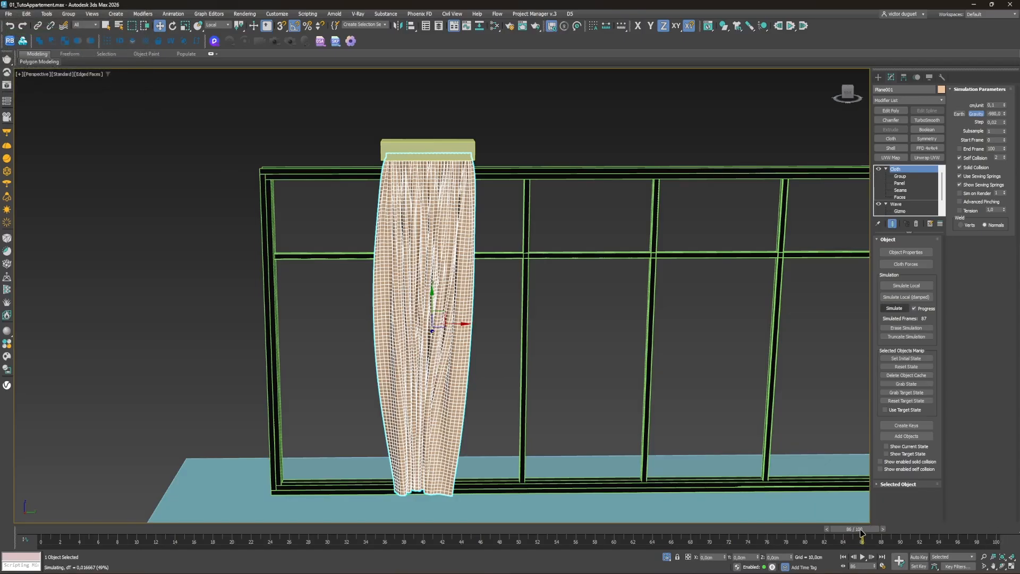
drag(862, 533, 818, 540)
scroll(366, 383, up, 3)
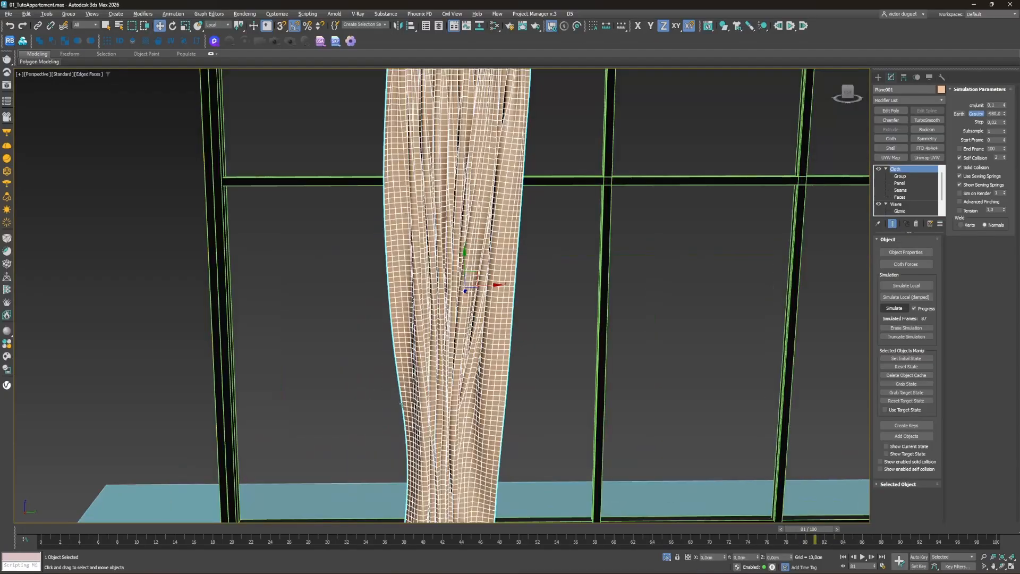
Step: Inspect the gathered curtain's folds up close and convert the curtain to an Editable Poly
alt+middle_drag(367, 325, 406, 345)
scroll(425, 340, down, 4)
scroll(456, 205, up, 6)
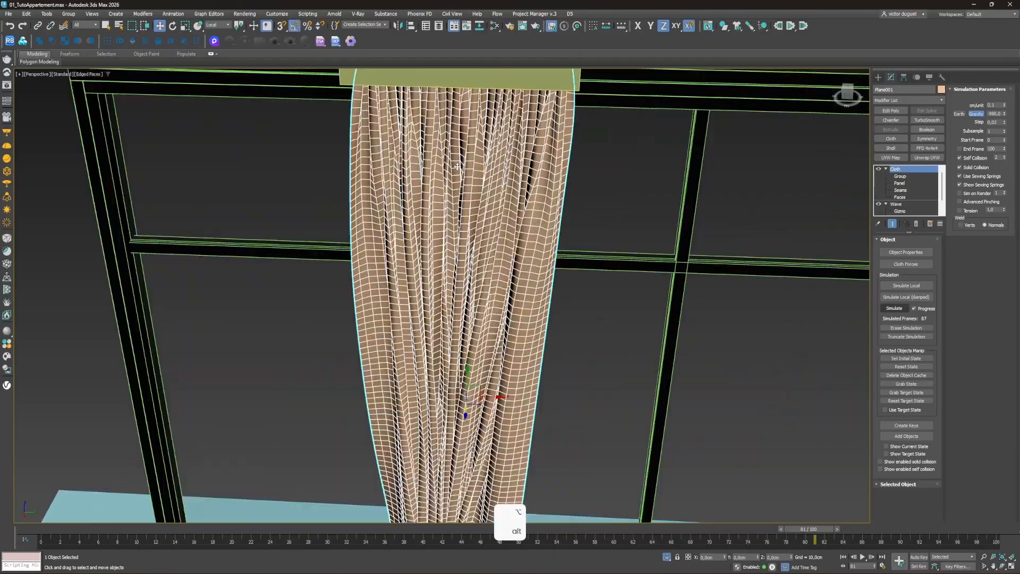
alt+middle_drag(456, 212, 483, 297)
scroll(452, 217, down, 4)
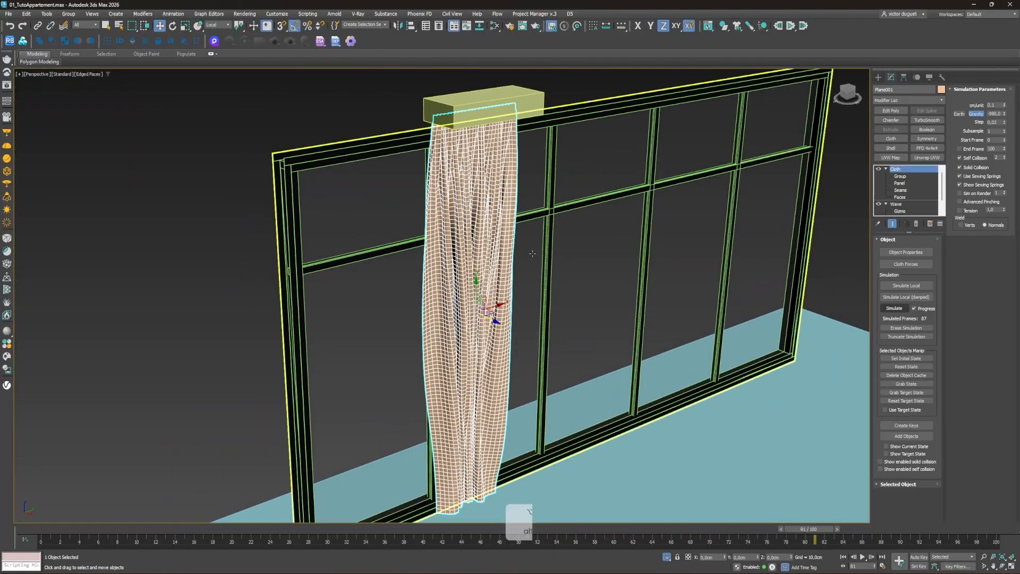
right_click(477, 201)
mouse_move(535, 305)
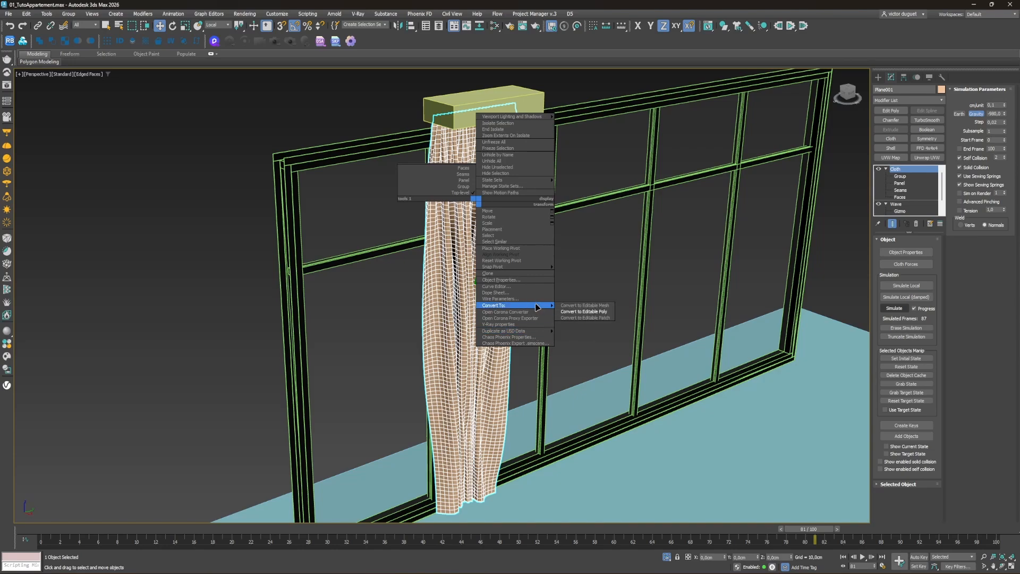
click(594, 313)
alt+middle_drag(531, 319, 483, 309)
Step: Create a Wind space warp on the outer side of the window, near the curtain
click(879, 77)
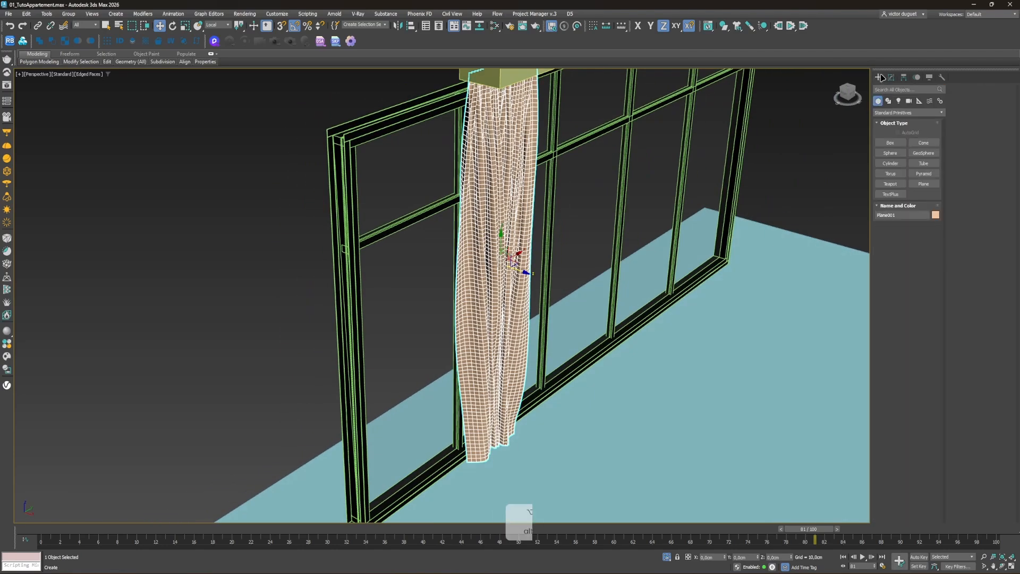
click(930, 101)
click(924, 173)
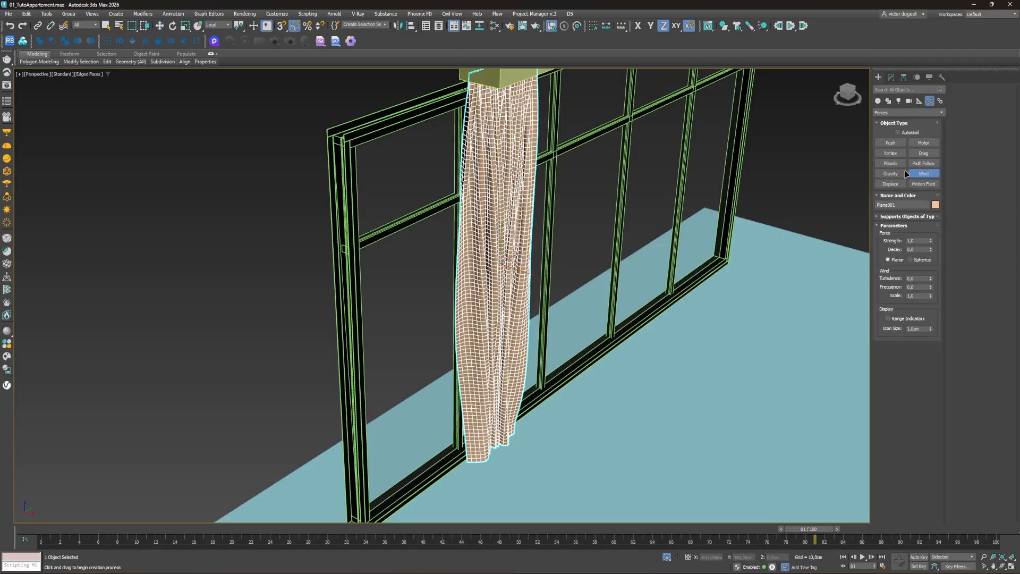
drag(409, 360, 461, 402)
key(w)
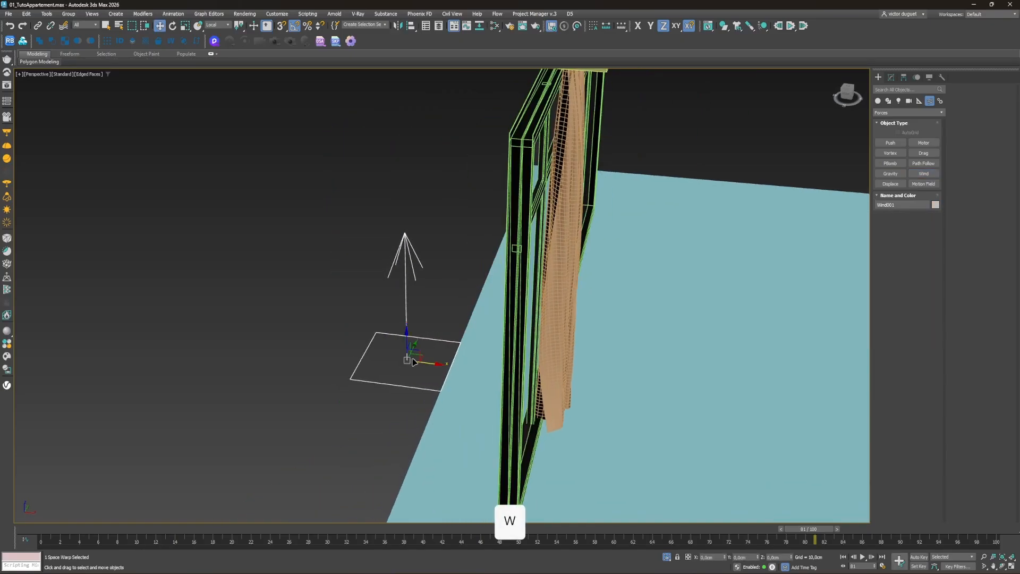
Step: Rotate the wind so it blows through the window into the room, and move it sideways behind the curtain's lower part
key(e)
drag(442, 351, 513, 346)
key(w)
alt+middle_drag(513, 340, 468, 314)
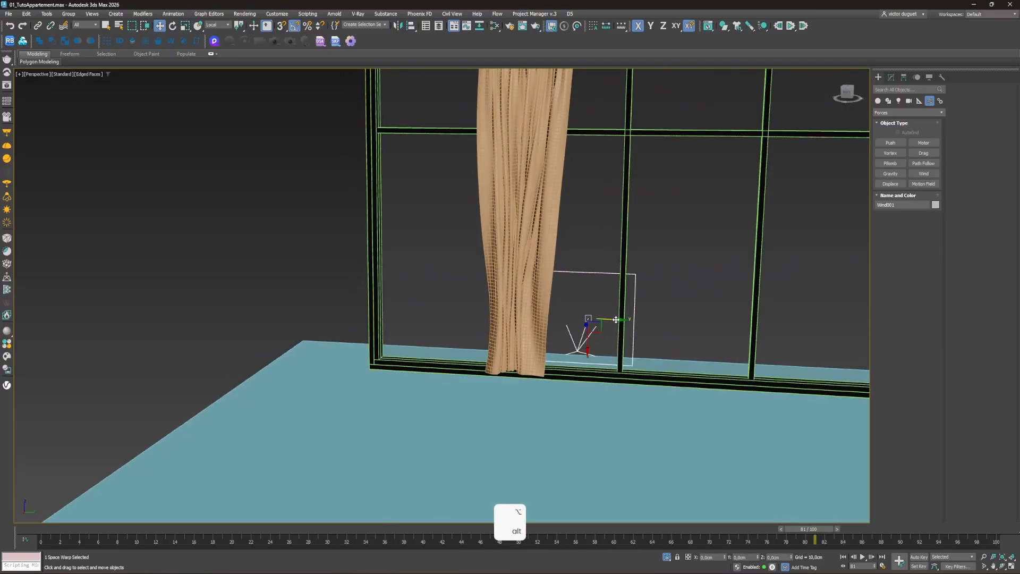
drag(615, 320, 506, 326)
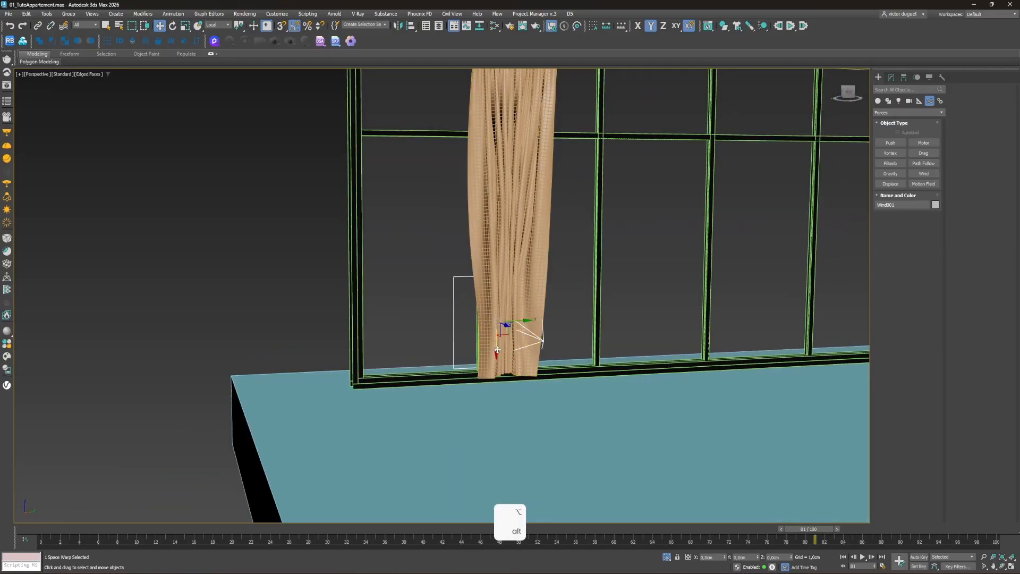
alt+middle_drag(519, 319, 531, 290)
Step: Set the wind's strength to 5 and its turbulence to 0.5
click(906, 77)
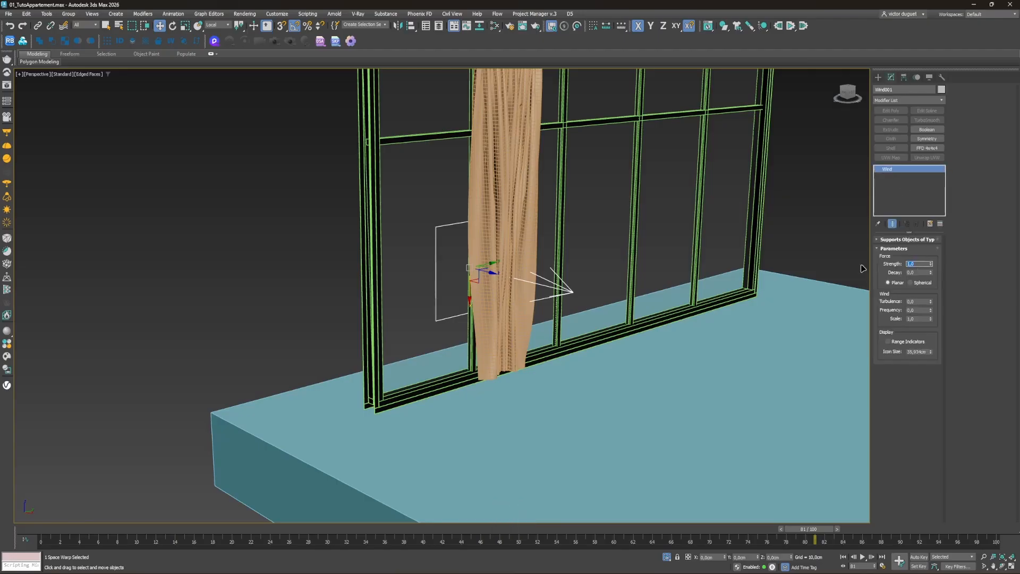
text(5)
key(Return)
text(0,5)
key(Return)
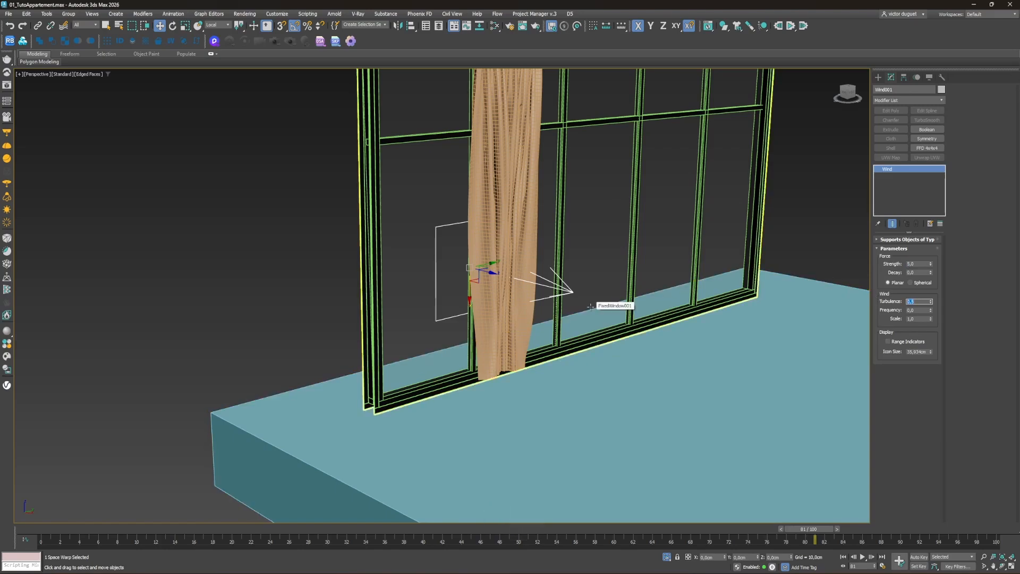
Step: Apply a Cloth modifier to the converted curtain and define it as Cloth with the Cotton preset
scroll(481, 270, up, 2)
alt+middle_drag(482, 263, 501, 270)
scroll(502, 270, down, 2)
key(w)
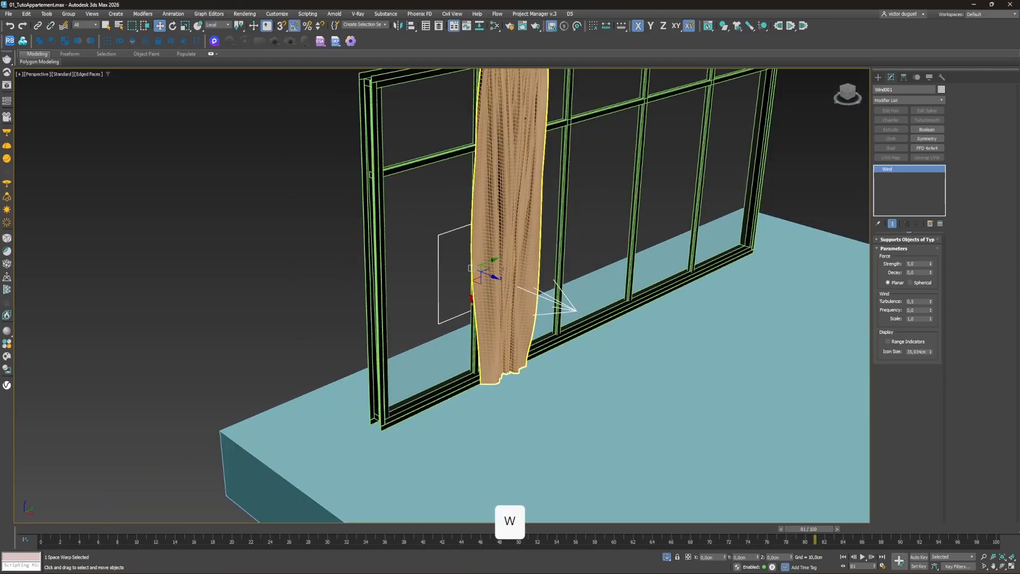
click(503, 270)
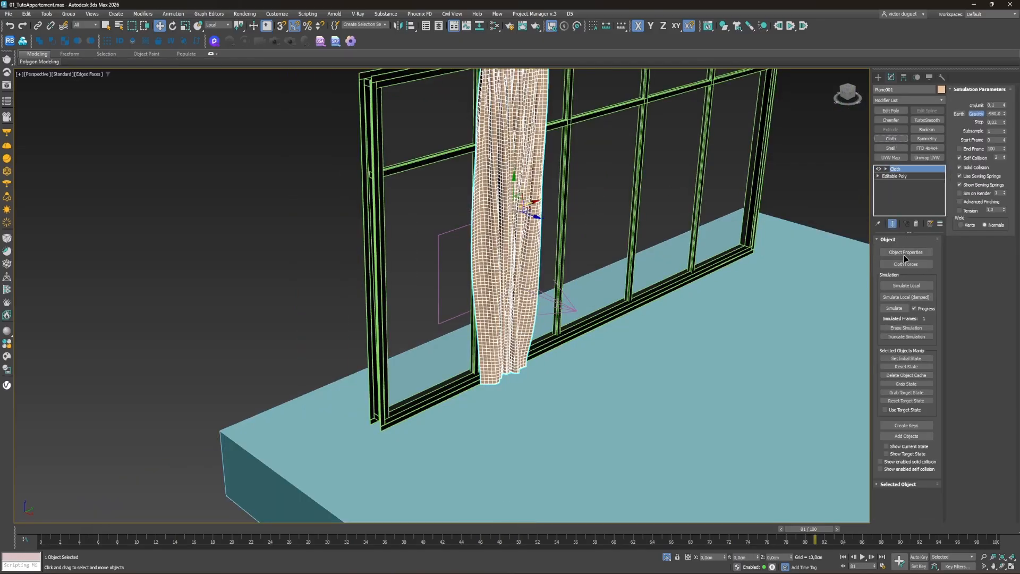
click(901, 252)
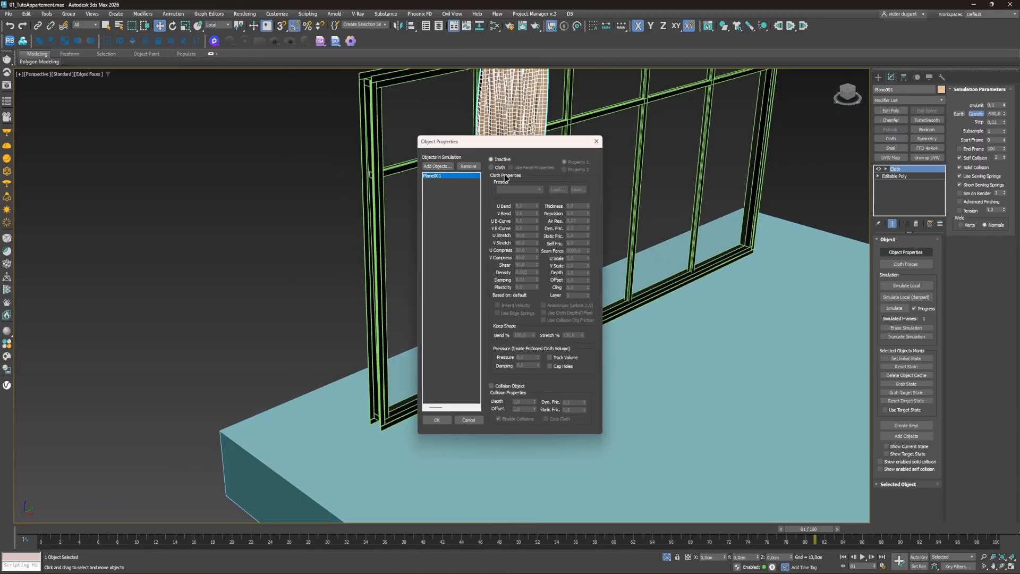
click(495, 169)
click(508, 189)
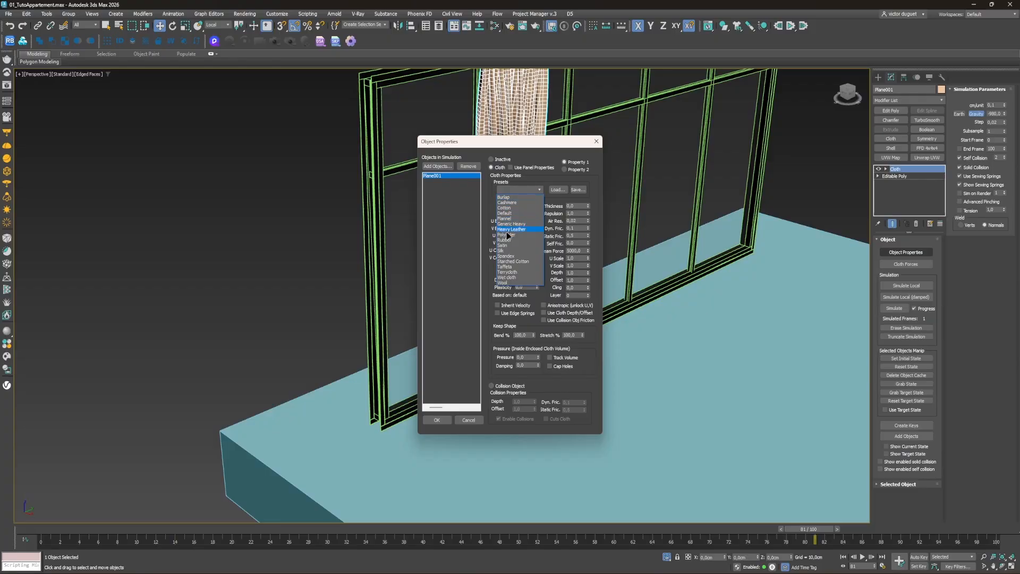
click(505, 208)
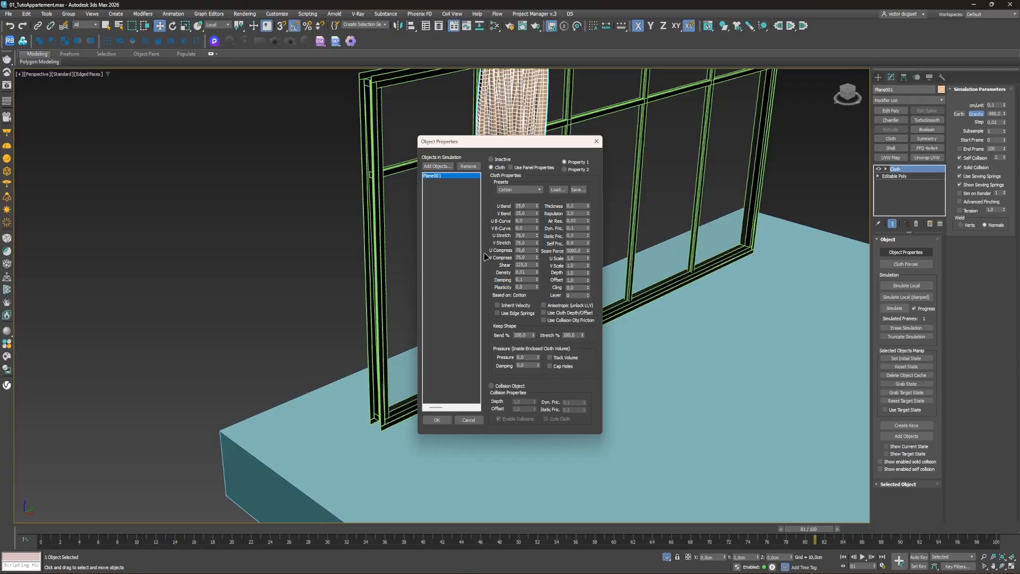
click(441, 420)
Step: Add Wind001 to the forces acting in the curtain's cloth simulation
alt+middle_drag(468, 383, 444, 364)
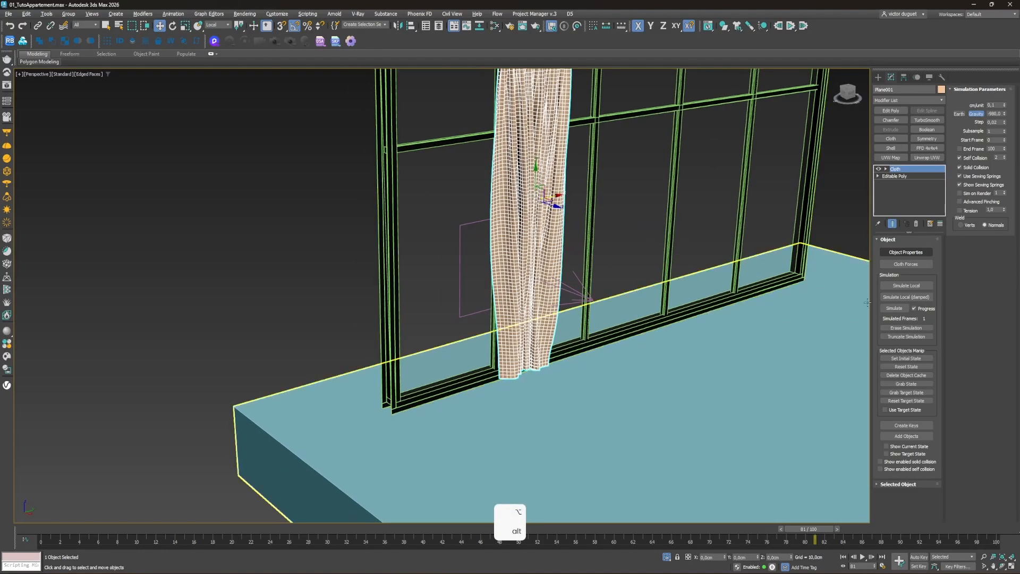
click(899, 265)
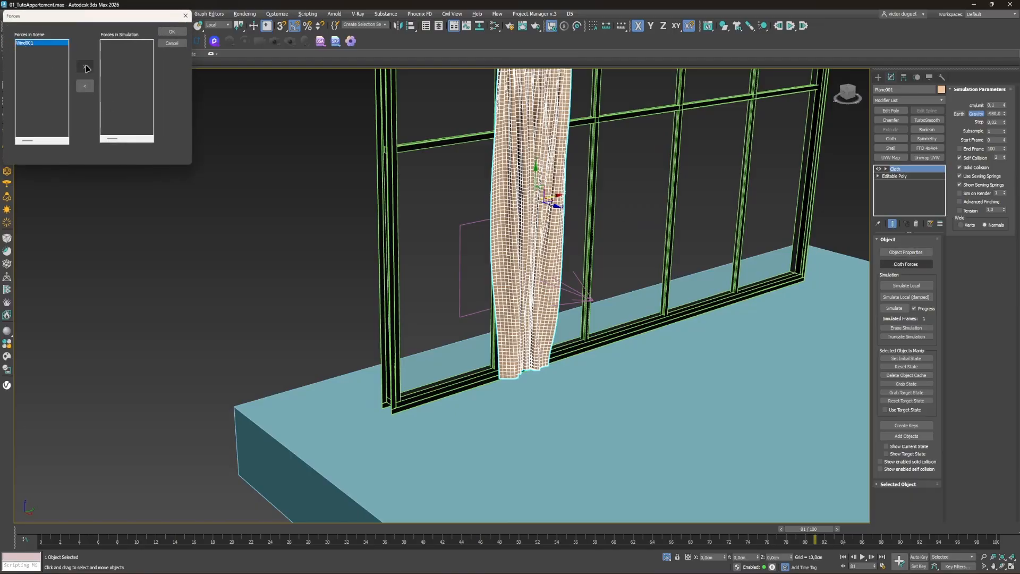
click(172, 33)
alt+middle_drag(449, 334, 589, 291)
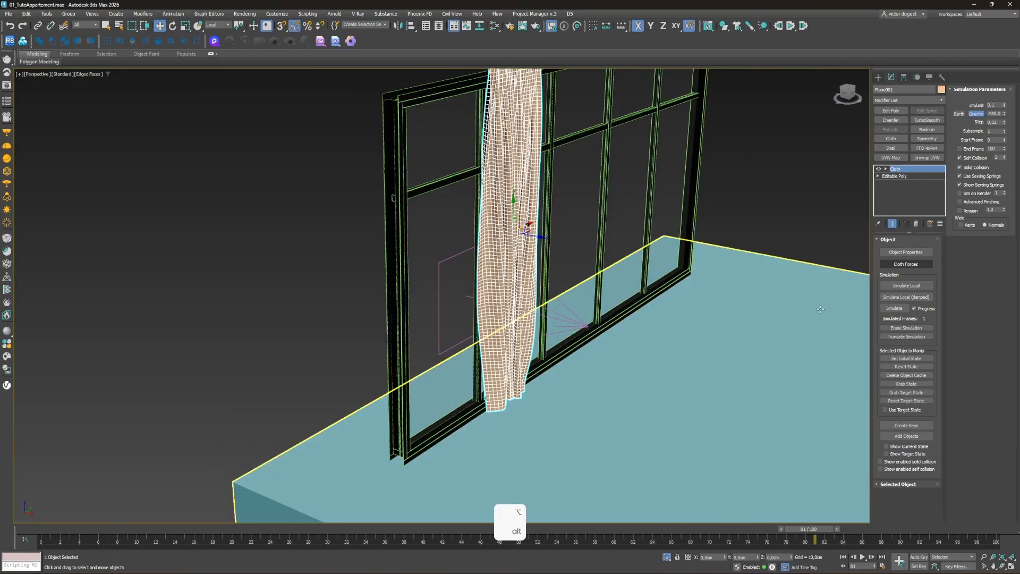
Step: Try simulating the curtain with the wind force, stop it after a few frames, and erase the simulation
click(896, 308)
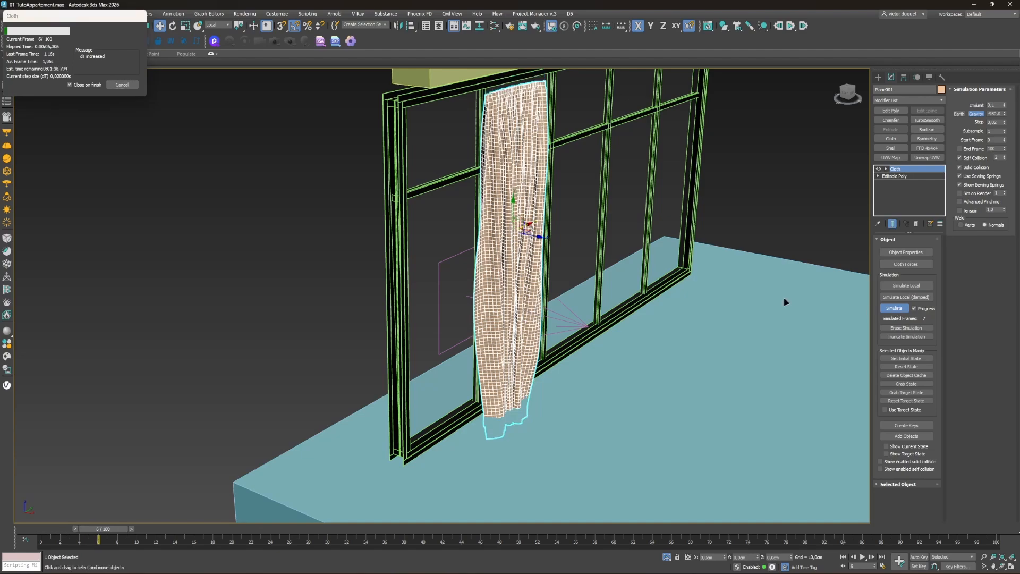
click(116, 85)
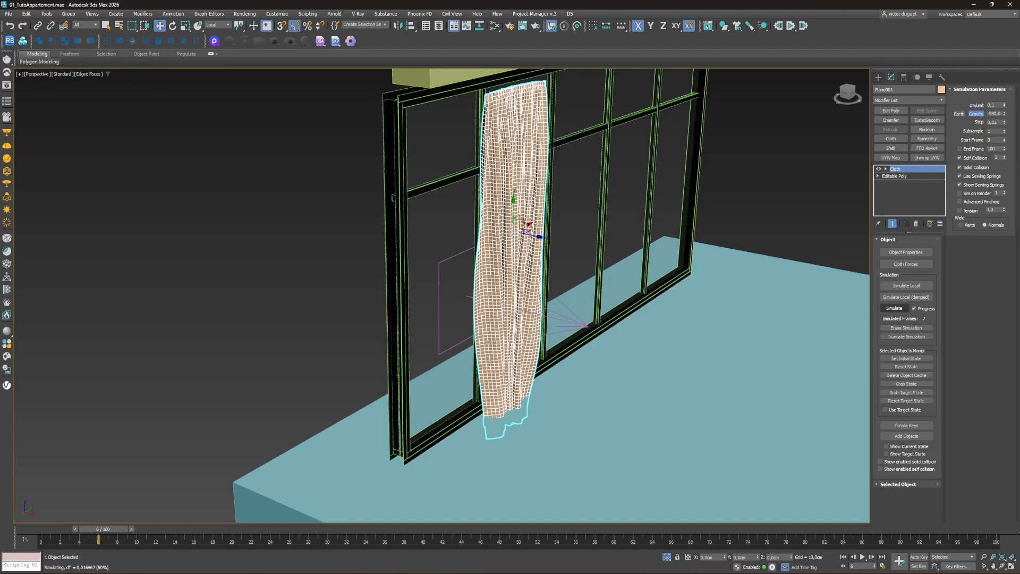
click(10, 27)
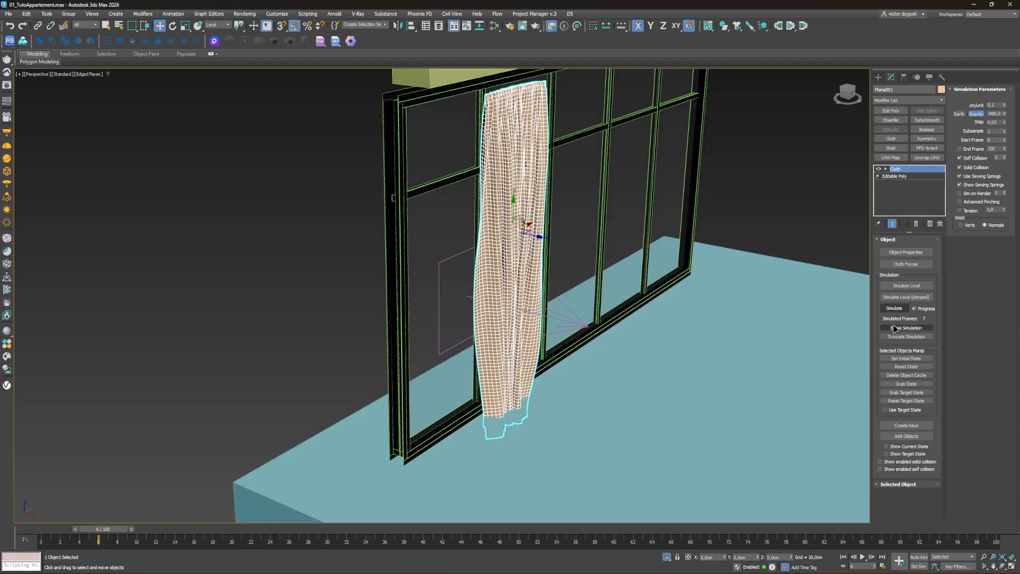
Step: Select the curtain's top rows of vertices in the Left view and make them a cloth group with the default name
scroll(519, 219, up, 2)
alt+middle_drag(518, 219, 515, 519)
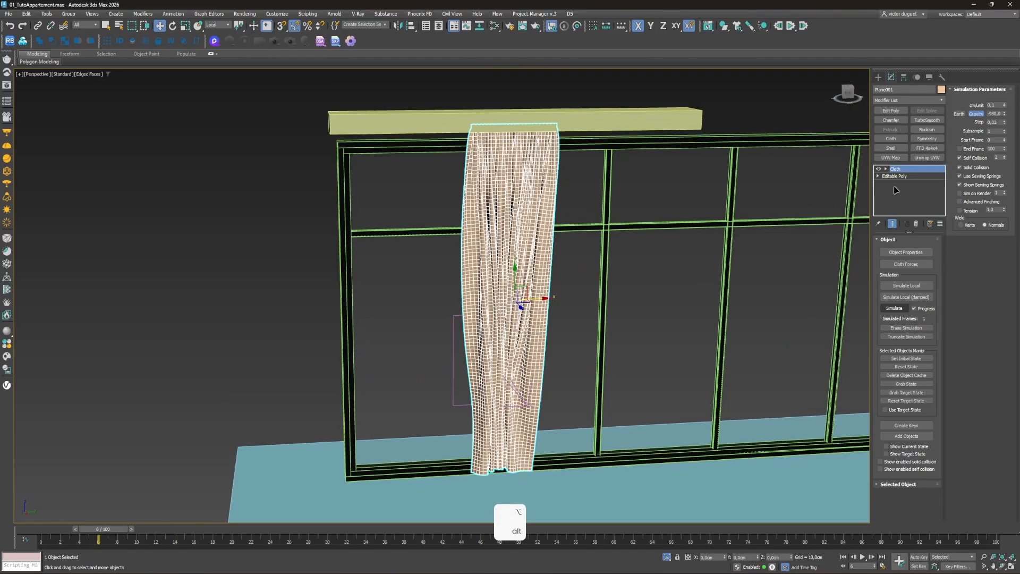
click(885, 169)
click(904, 177)
scroll(456, 178, up, 2)
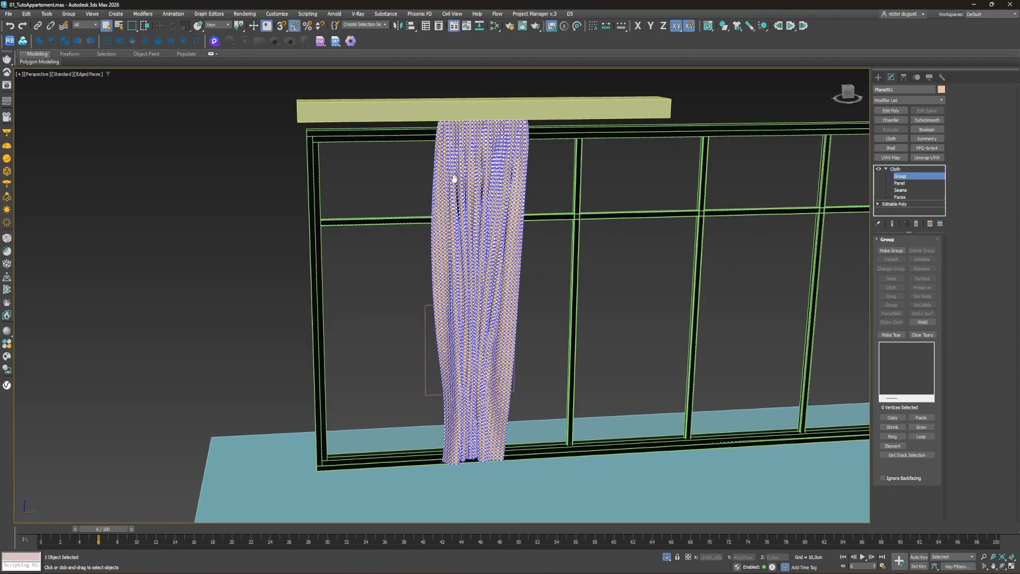
key(alt+w)
key(alt+w)
key(alt+w)
key(alt+w)
scroll(485, 156, up, 5)
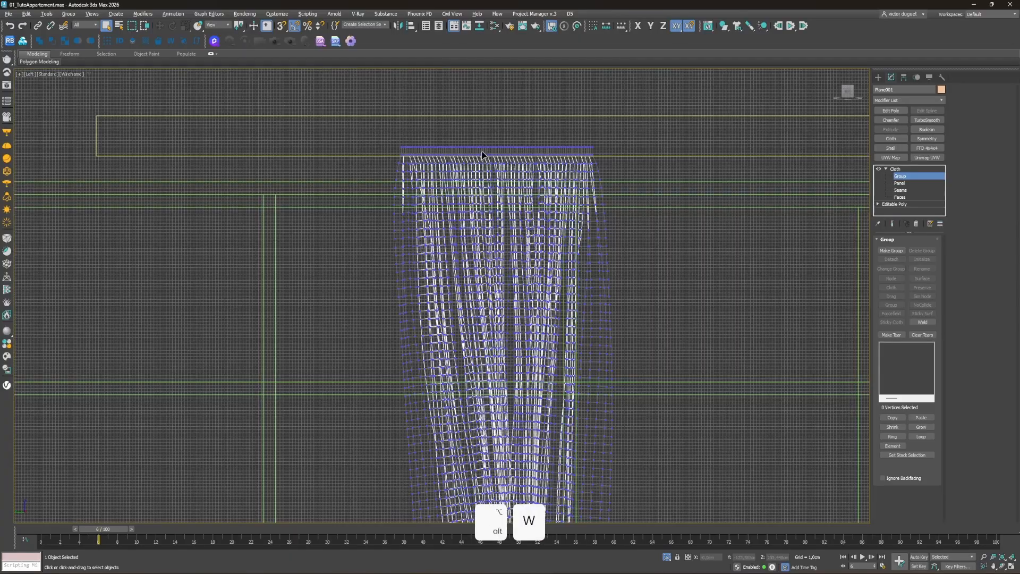
drag(281, 117, 743, 174)
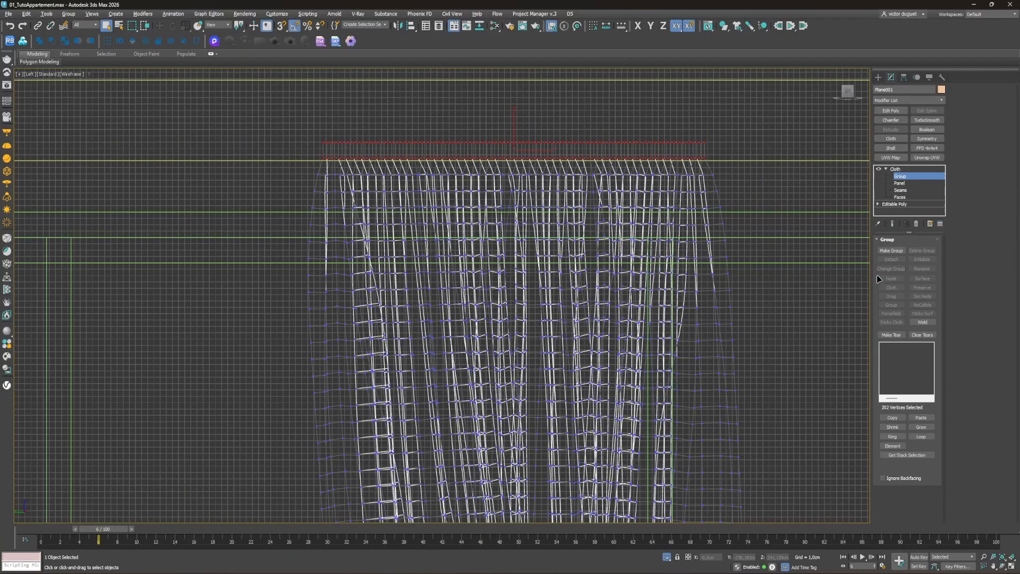
click(893, 251)
click(485, 301)
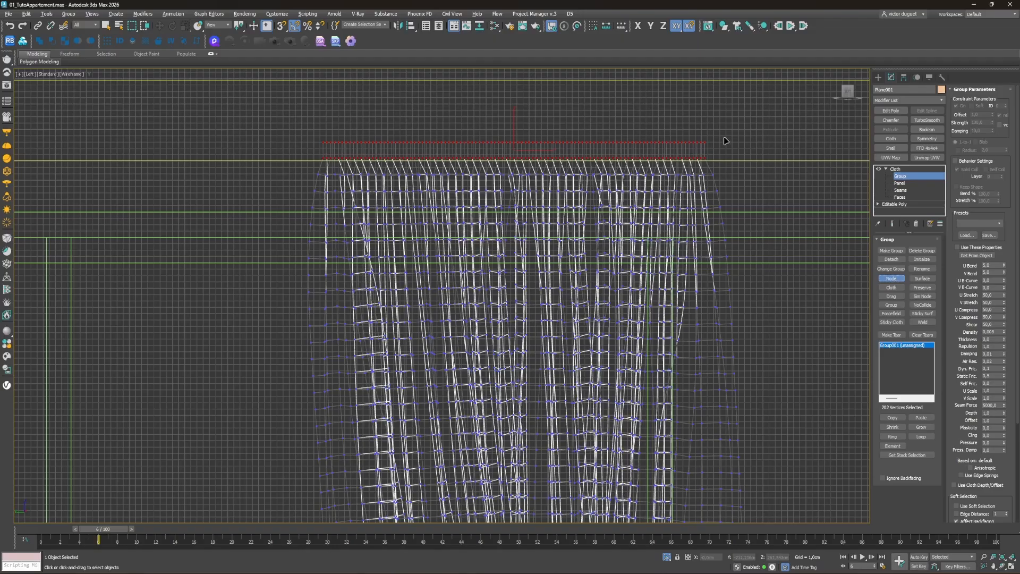
Step: Attach the top vertex group to the box above the curtain with a Node constraint, and return to the Cloth modifier's main level
scroll(657, 111, down, 4)
click(503, 105)
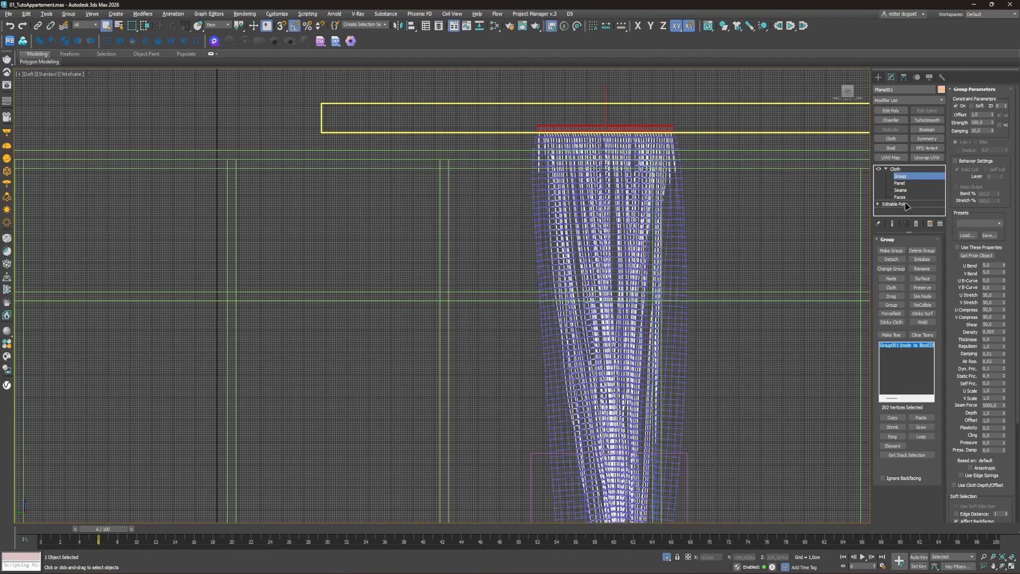
click(904, 169)
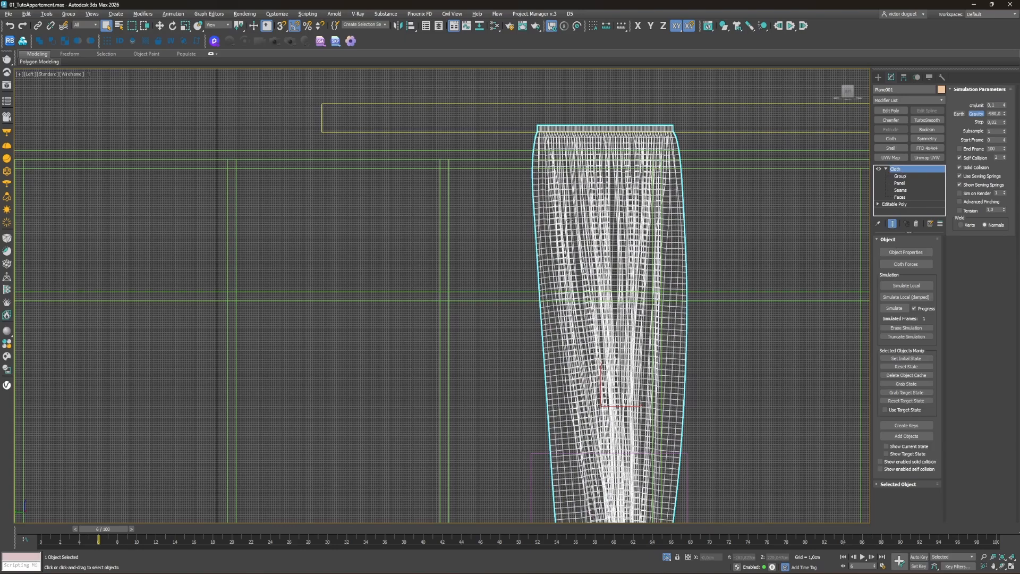
Step: Delete the box's animation keys at frames 0 and 50, and return the timeline to frame 0
key(w)
click(376, 125)
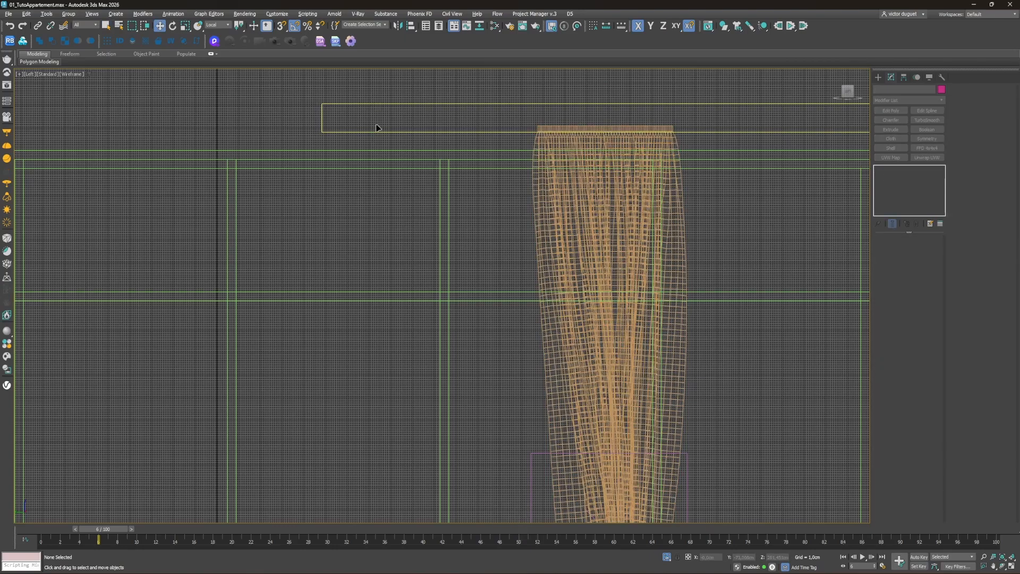
click(382, 104)
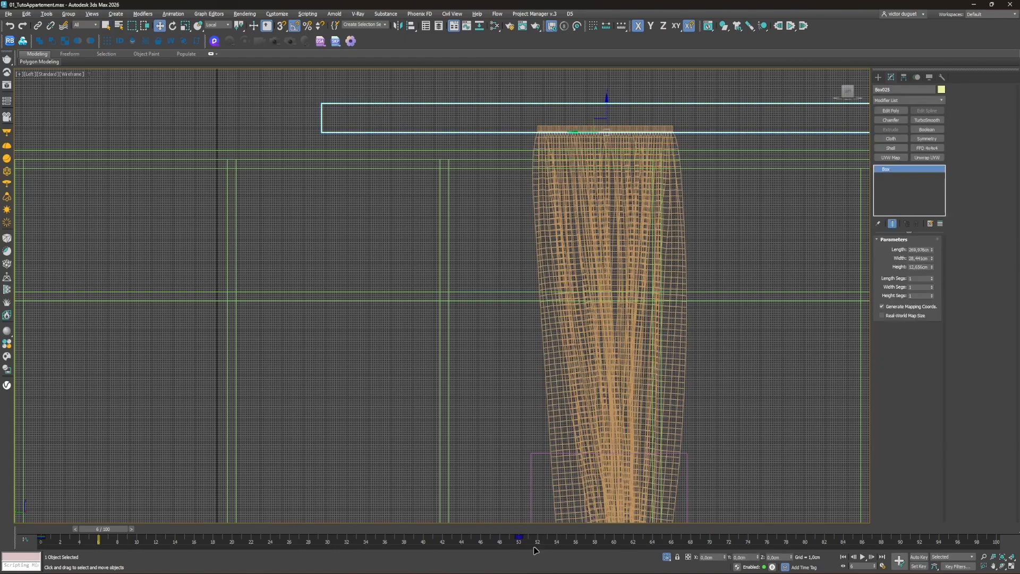
drag(545, 547, 32, 545)
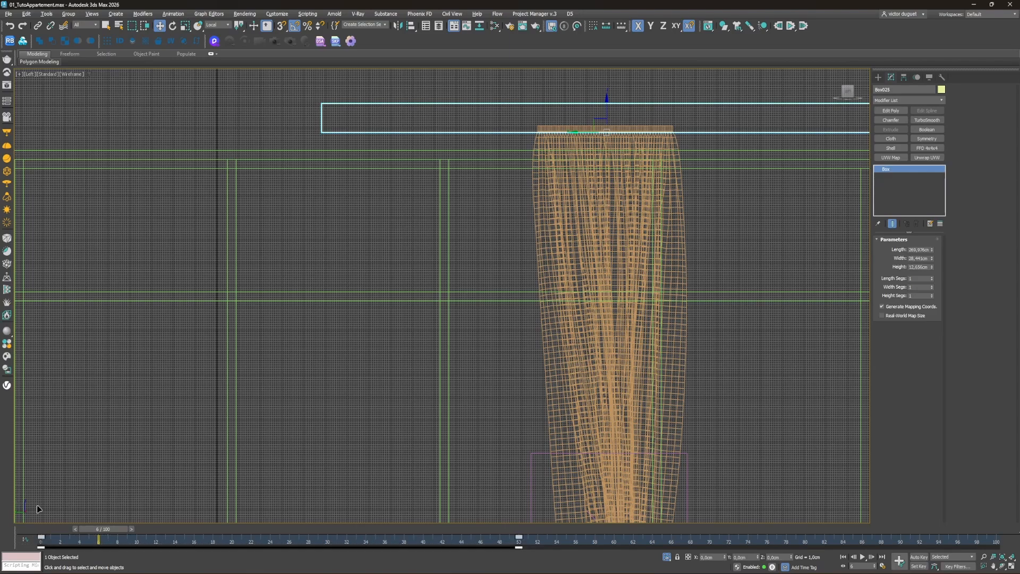
key(Delete)
drag(93, 530, 35, 529)
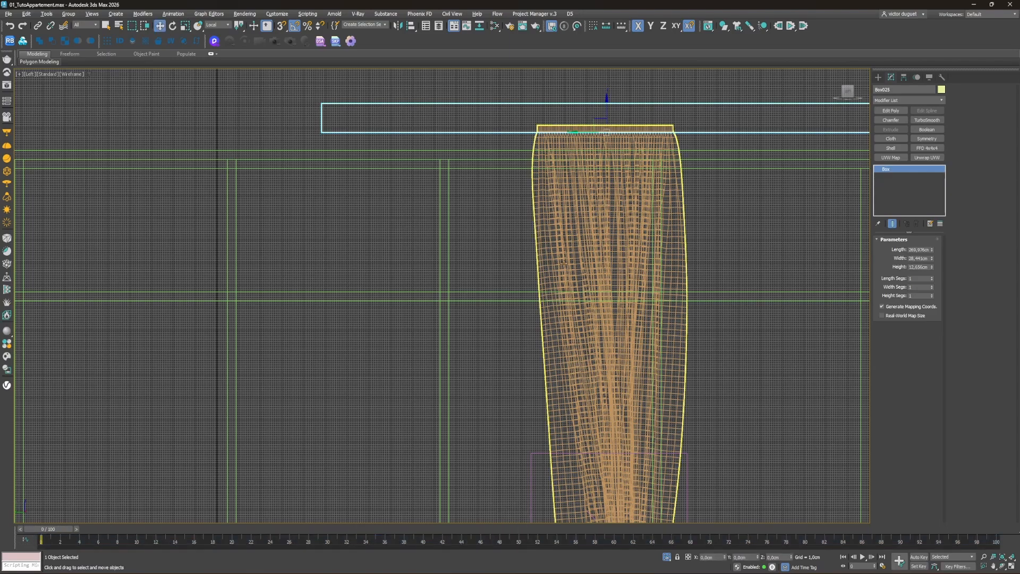
Step: Simulate the curtain with the wind force in the perspective view and stop the simulation at frame 25
key(alt+w)
middle_click(626, 337)
key(alt+w)
click(484, 251)
alt+middle_drag(484, 251, 514, 260)
click(898, 308)
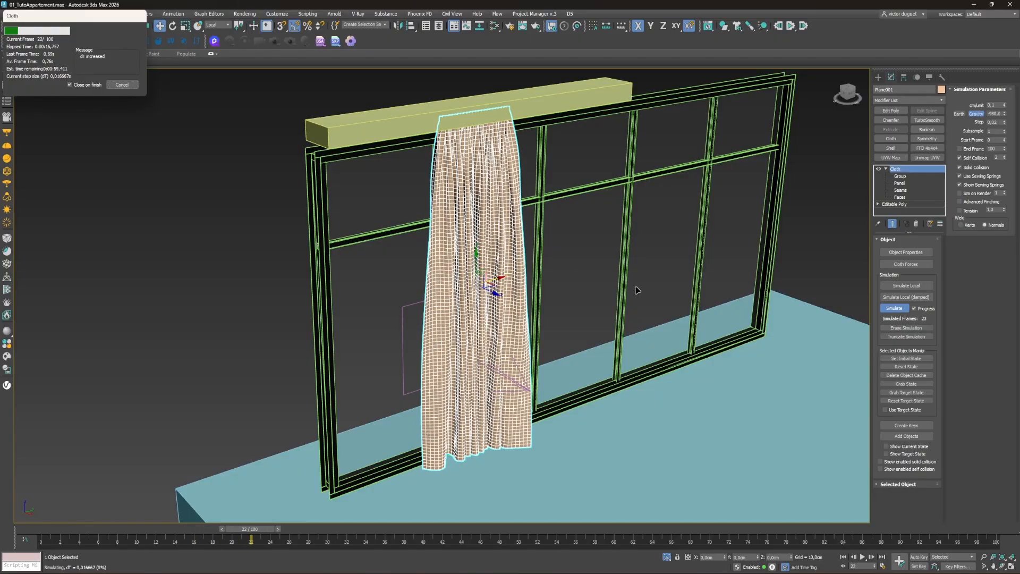
click(123, 85)
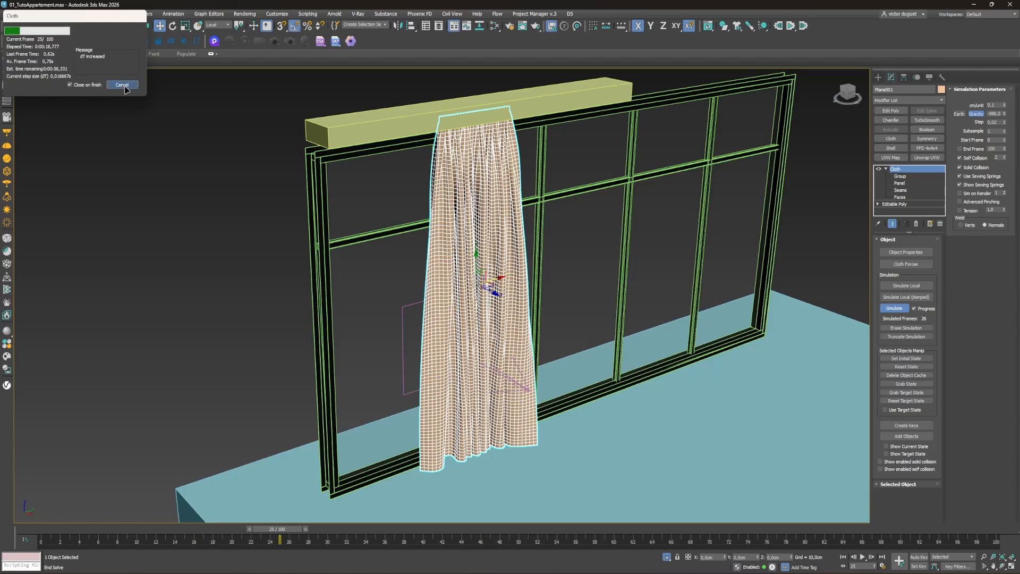
Step: Return the timeline to frame 0 and set the Wind force's strength to 20
alt+middle_drag(378, 325, 283, 367)
click(417, 328)
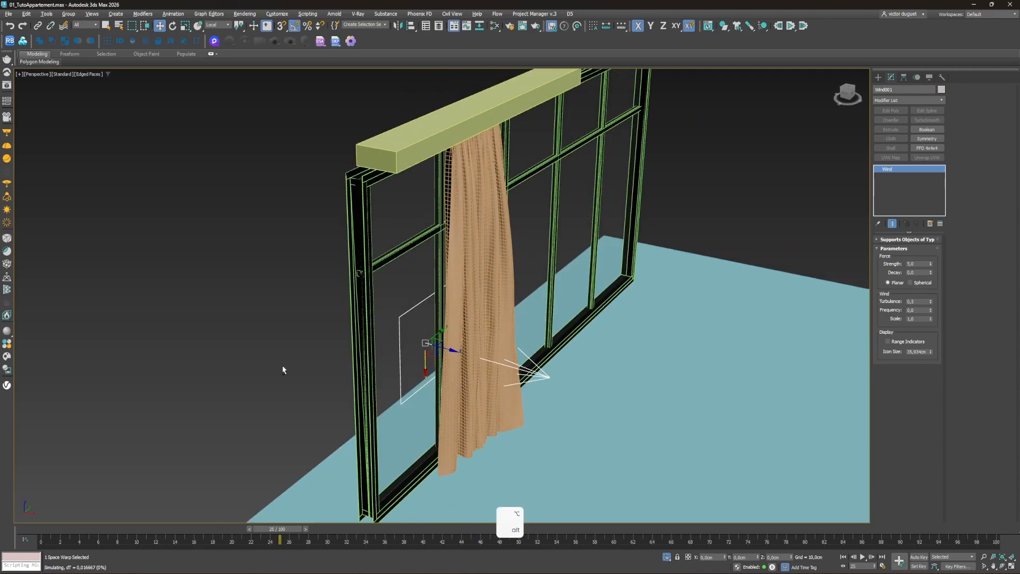
drag(279, 532, 47, 526)
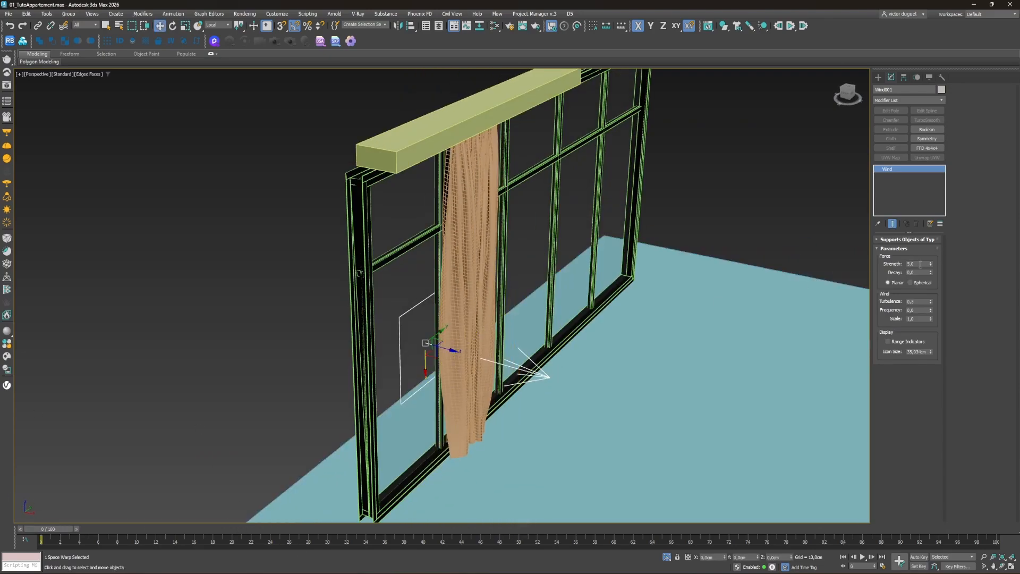
text(20)
key(Return)
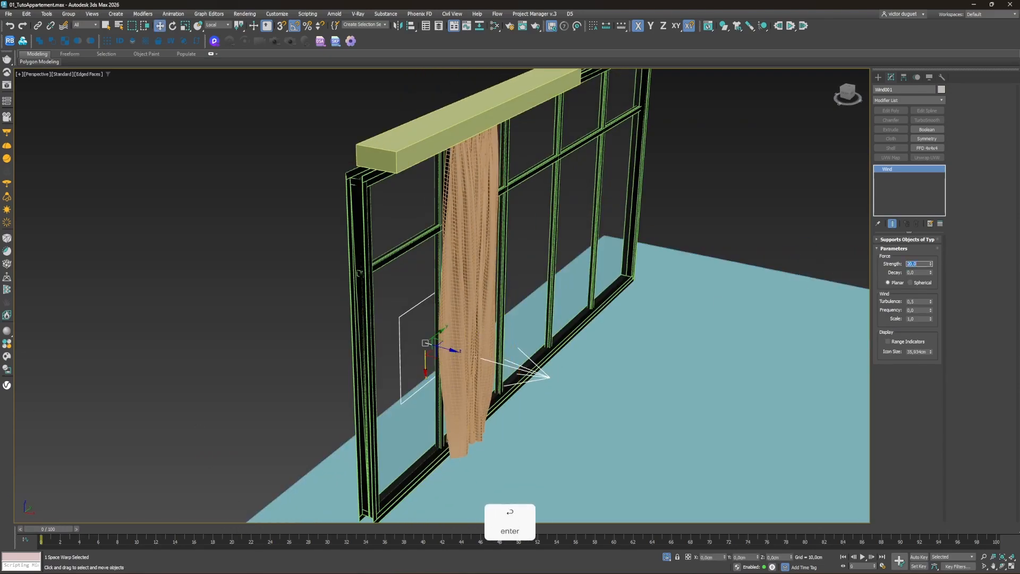
Step: Run the curtain's cloth simulation with the stronger wind and stop it at frame 37
click(468, 287)
alt+middle_drag(468, 287, 458, 291)
click(458, 291)
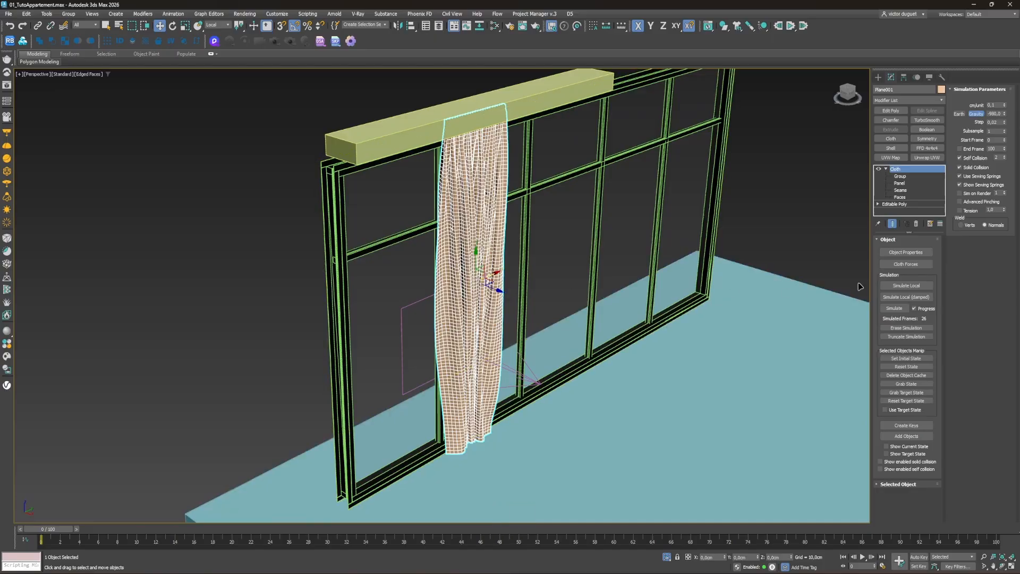
click(892, 309)
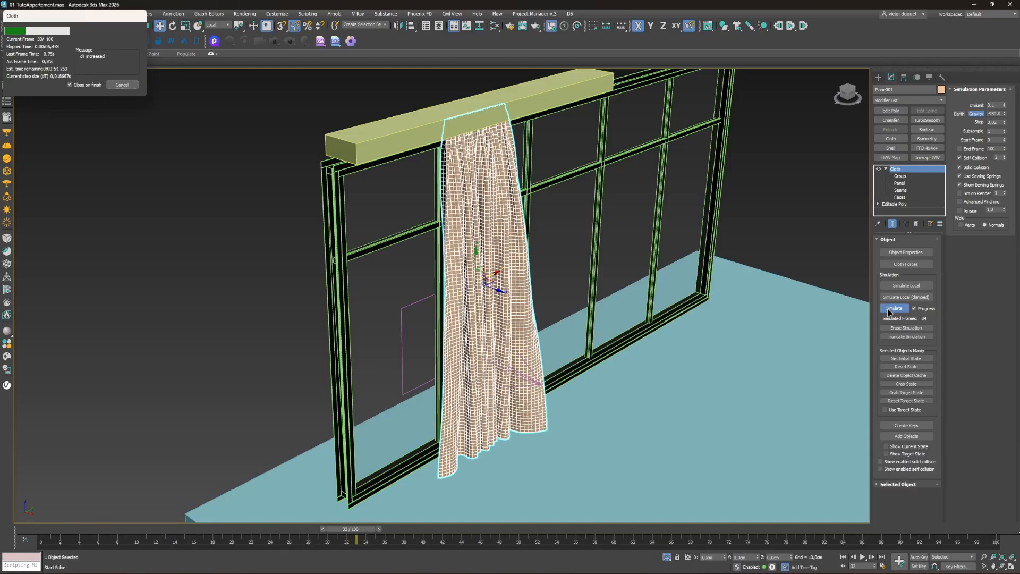
click(122, 84)
alt+middle_drag(490, 329, 414, 494)
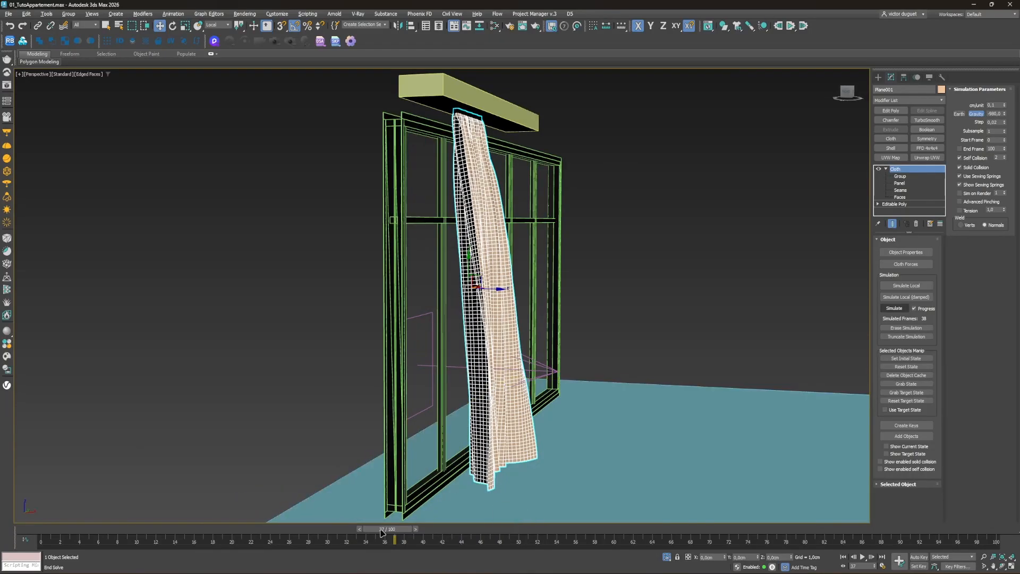
Step: Return the timeline to frame 0 and delete the Wind force
drag(381, 532, 39, 533)
key(w)
alt+middle_drag(298, 478, 352, 349)
click(414, 335)
key(Delete)
Step: Convert the simulated curtain to an Editable Poly
click(490, 253)
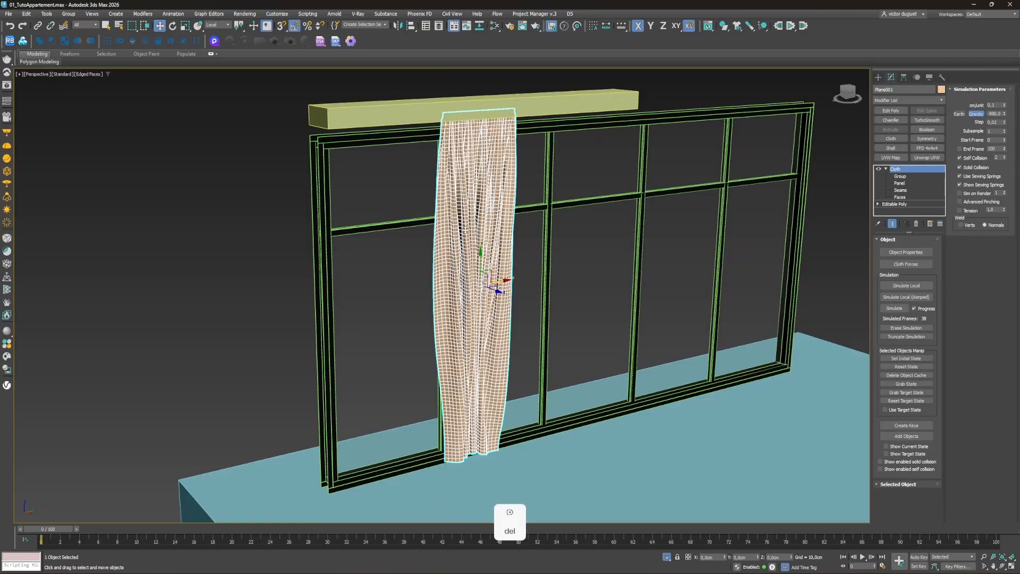
alt+middle_drag(490, 253, 453, 240)
right_click(453, 239)
mouse_move(494, 343)
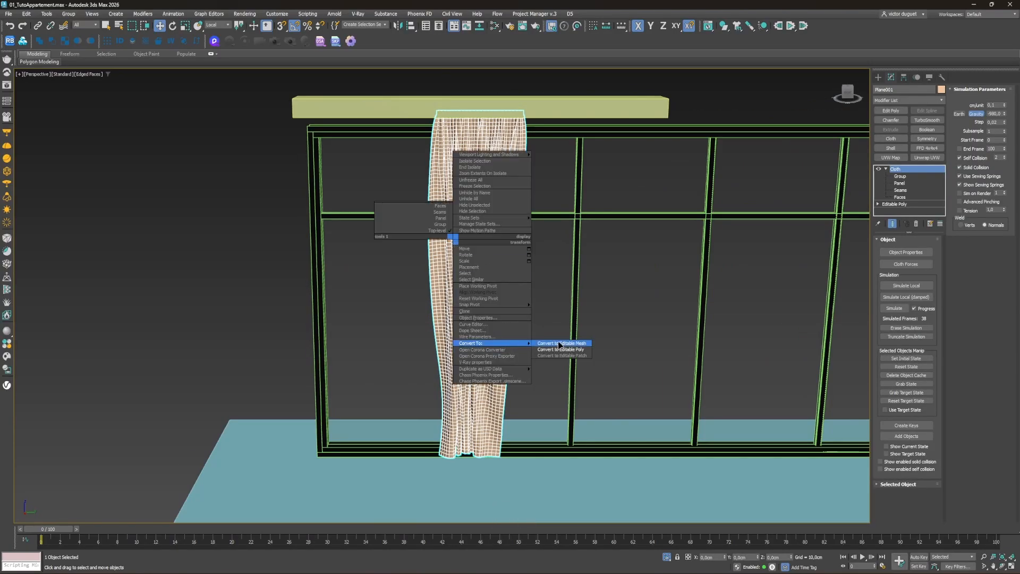
click(558, 350)
Step: Move the curtain to the left end of the window and delete the box that held it
key(w)
drag(502, 286, 383, 287)
click(418, 103)
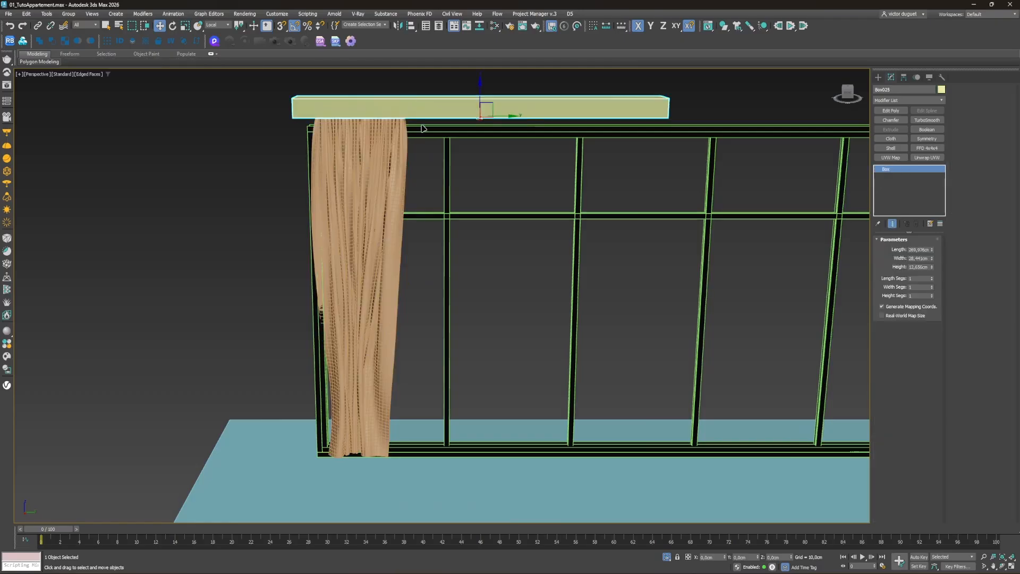
key(Delete)
Step: Add an FFD 4x4x4 modifier to the curtain and enter its Control Points level
click(353, 202)
alt+middle_drag(353, 202, 372, 213)
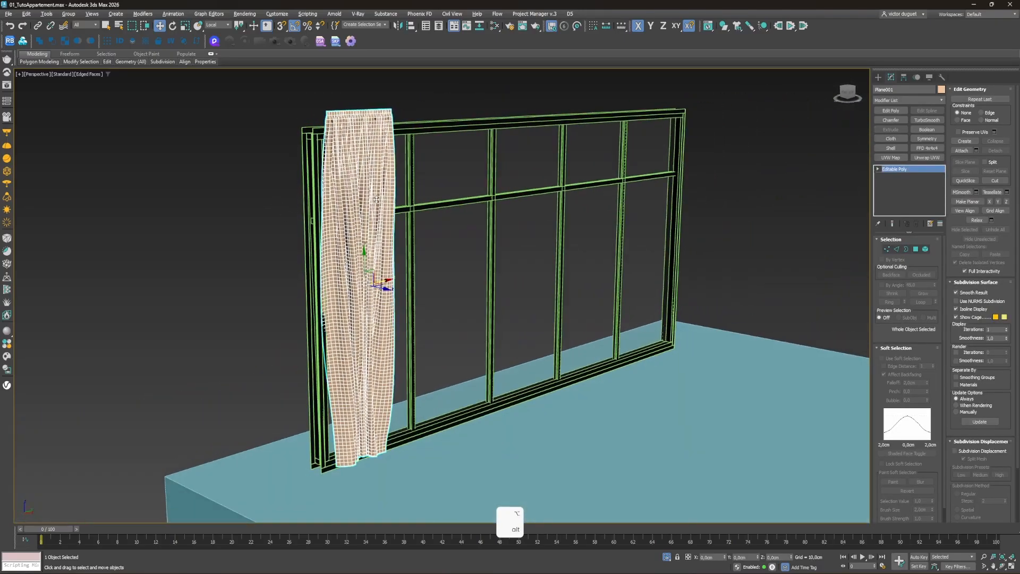
click(927, 148)
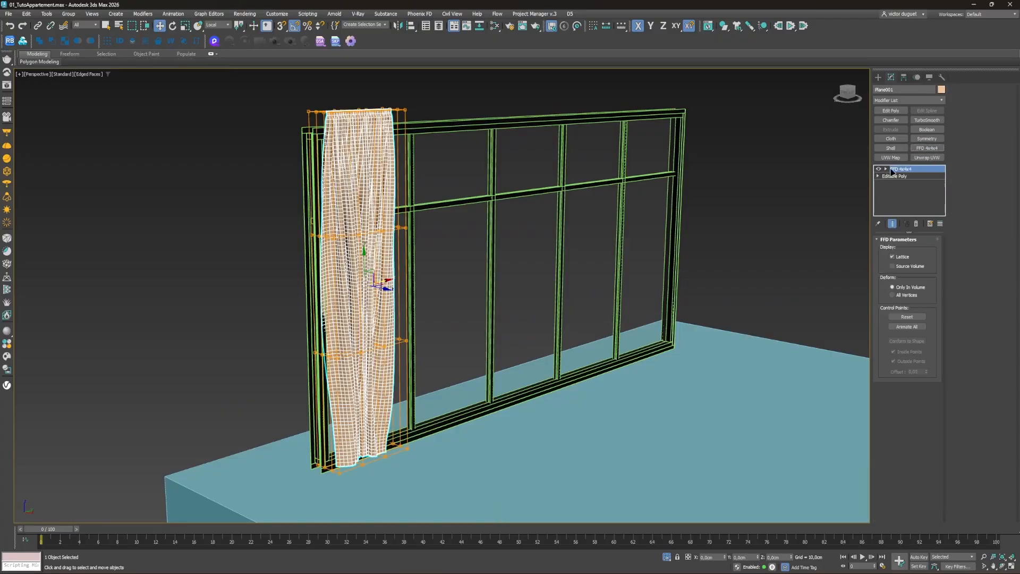
click(886, 169)
click(907, 176)
alt+middle_drag(537, 212, 445, 178)
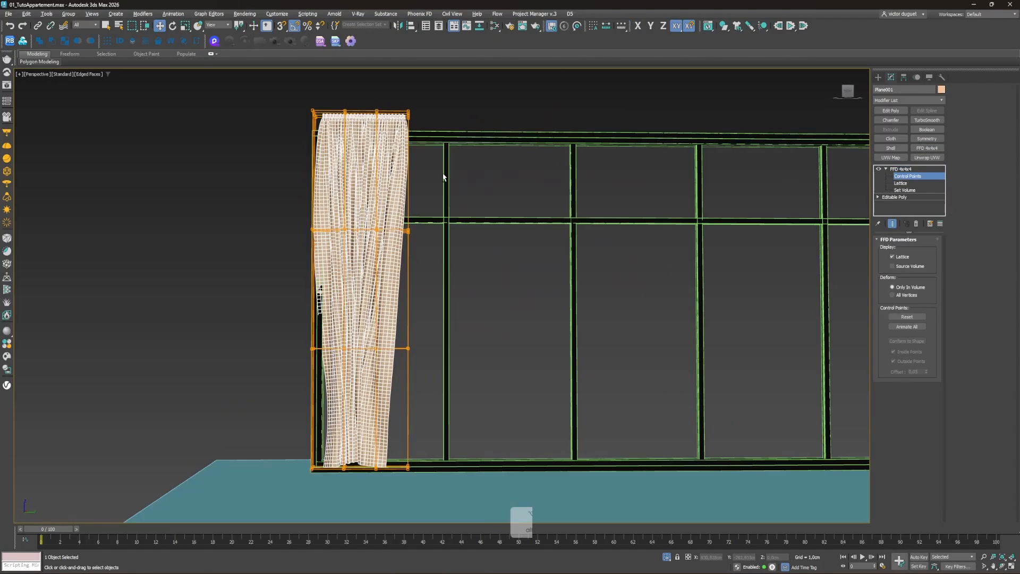
Step: Lower the top row of lattice control points by about 11 cm to the level of the window frame
drag(269, 85, 433, 133)
scroll(344, 117, up, 1)
scroll(344, 117, up, 1)
middle_drag(351, 118, 364, 167)
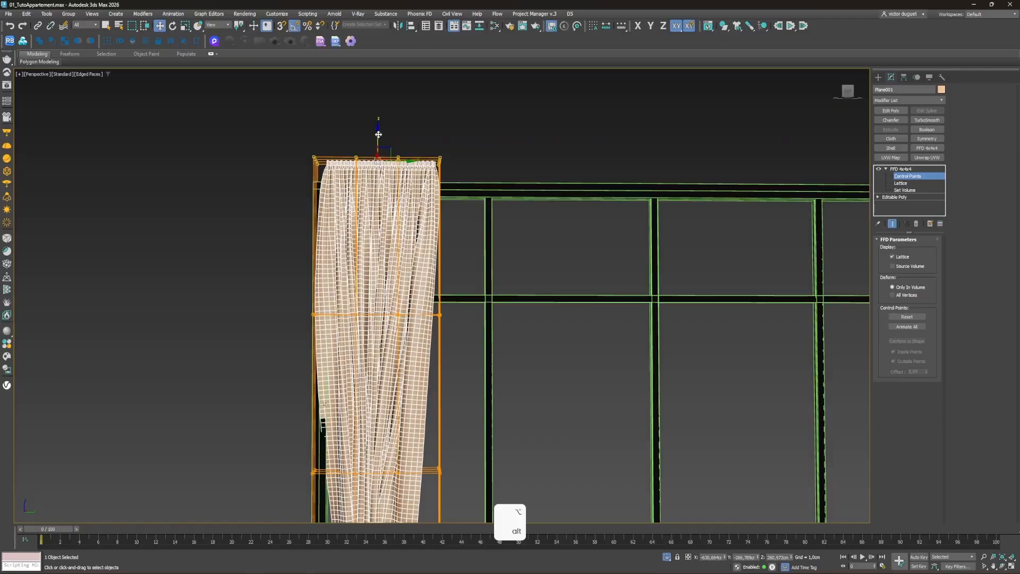
drag(379, 135, 378, 151)
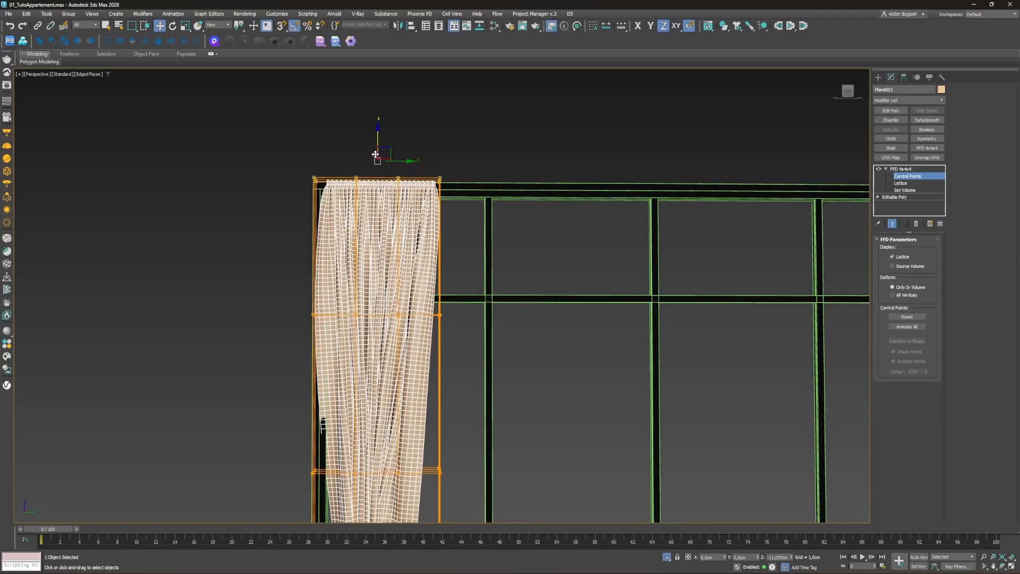
Step: Move the lattice's lower middle row of control points slightly away from the window along X
alt+middle_drag(374, 149, 269, 267)
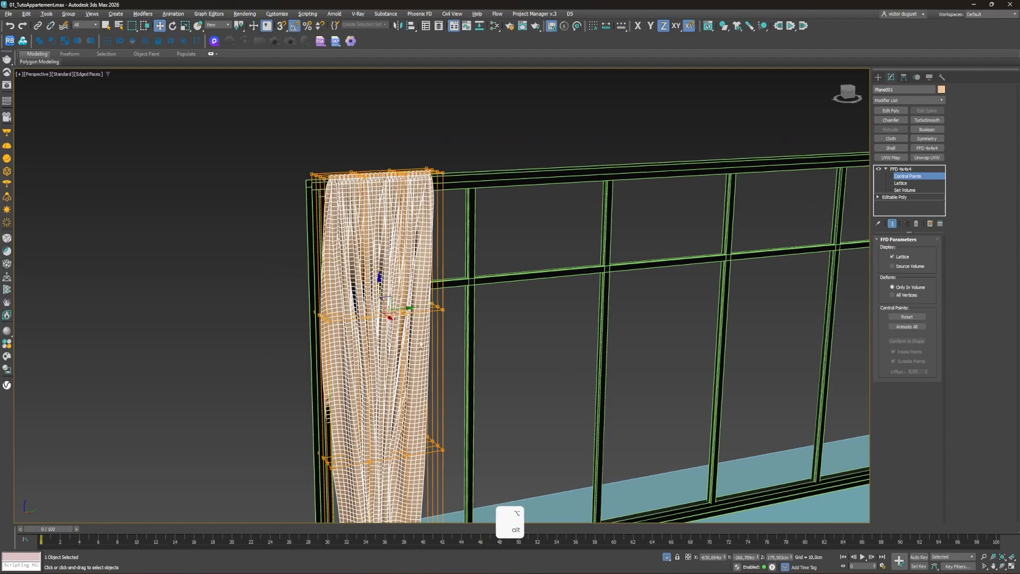
alt+middle_drag(422, 345, 337, 288)
alt+middle_drag(521, 361, 367, 345)
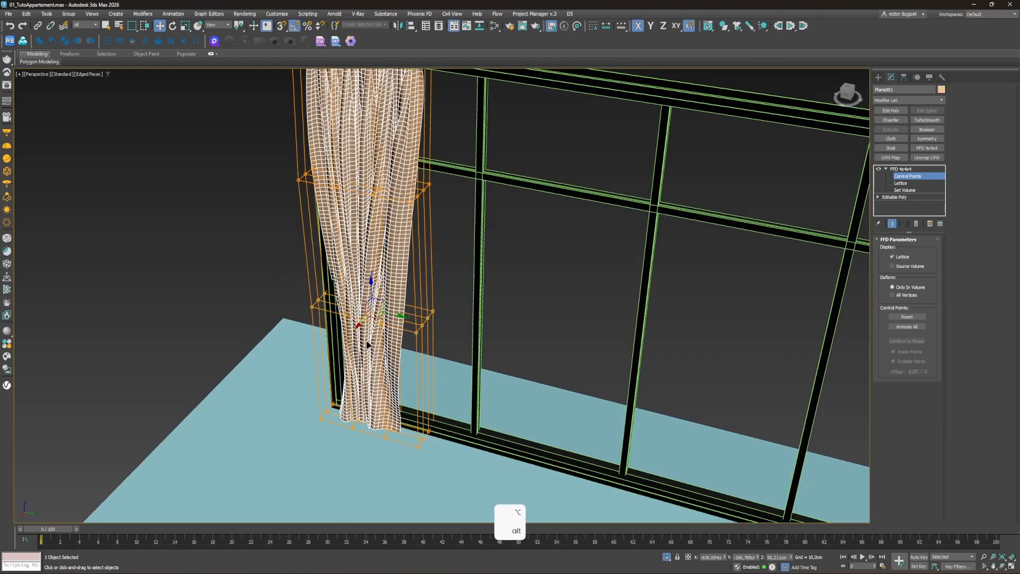
drag(359, 323, 353, 330)
alt+middle_drag(353, 330, 397, 290)
Step: Pull the lower middle row's left control points outward and shift the upper middle row's left points inward along Y
alt+drag(260, 279, 326, 346)
alt+middle_drag(327, 346, 328, 363)
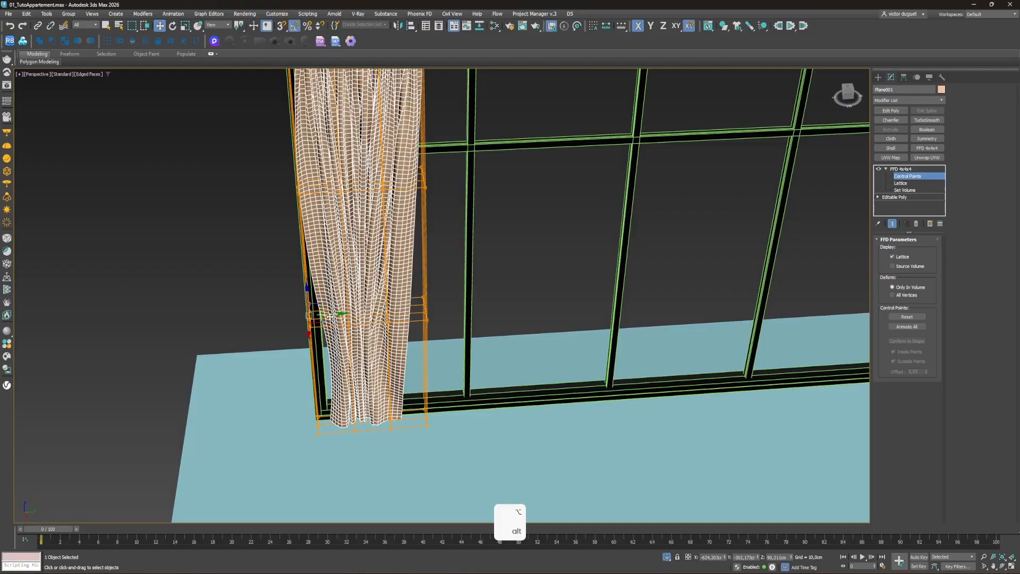
drag(327, 316, 320, 315)
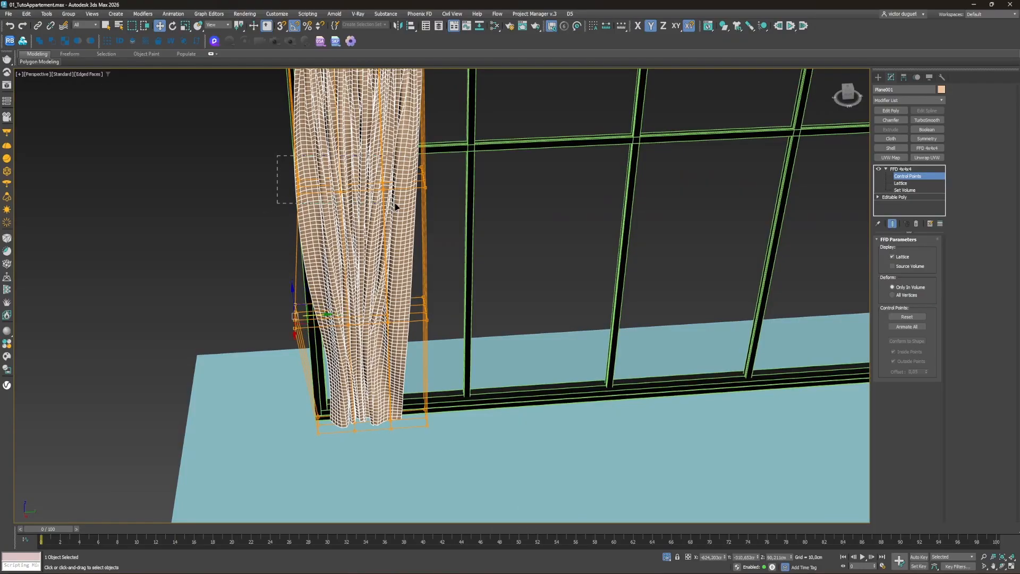
drag(360, 182, 377, 183)
Step: Reshape the curtain's hem by moving groups of the lattice's bottom control points
alt+middle_drag(376, 183, 457, 439)
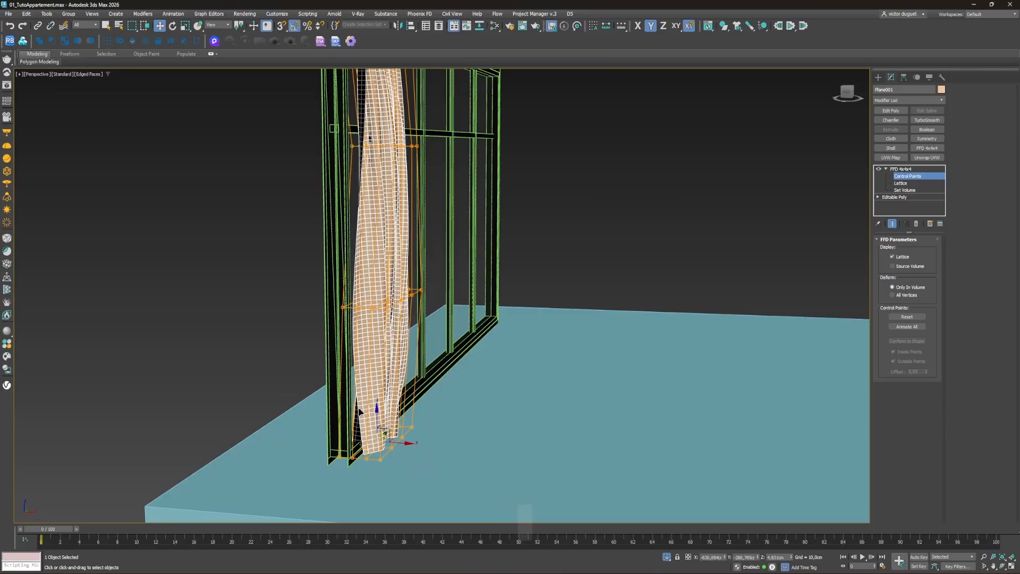
scroll(362, 412, up, 5)
drag(356, 404, 391, 407)
alt+middle_drag(391, 407, 402, 414)
alt+middle_drag(437, 381, 441, 399)
drag(441, 441, 367, 395)
drag(428, 421, 312, 414)
Step: Move the bottom lattice control points back toward the window and fine-tune their distance from the frame
alt+middle_drag(404, 353, 362, 348)
drag(323, 440, 298, 393)
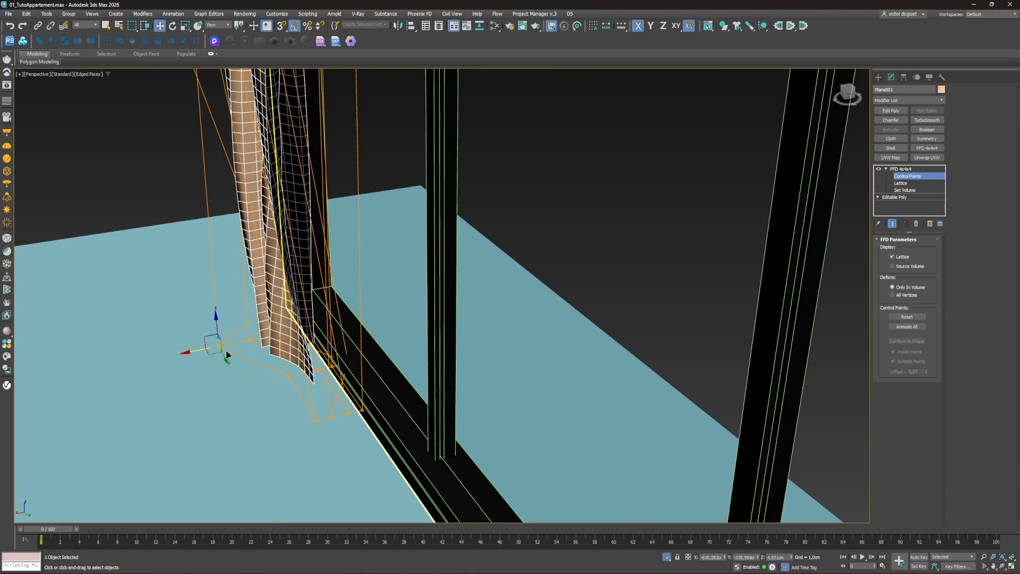
drag(197, 351, 250, 343)
alt+middle_drag(255, 355, 224, 333)
drag(269, 347, 254, 346)
alt+middle_drag(265, 335, 403, 305)
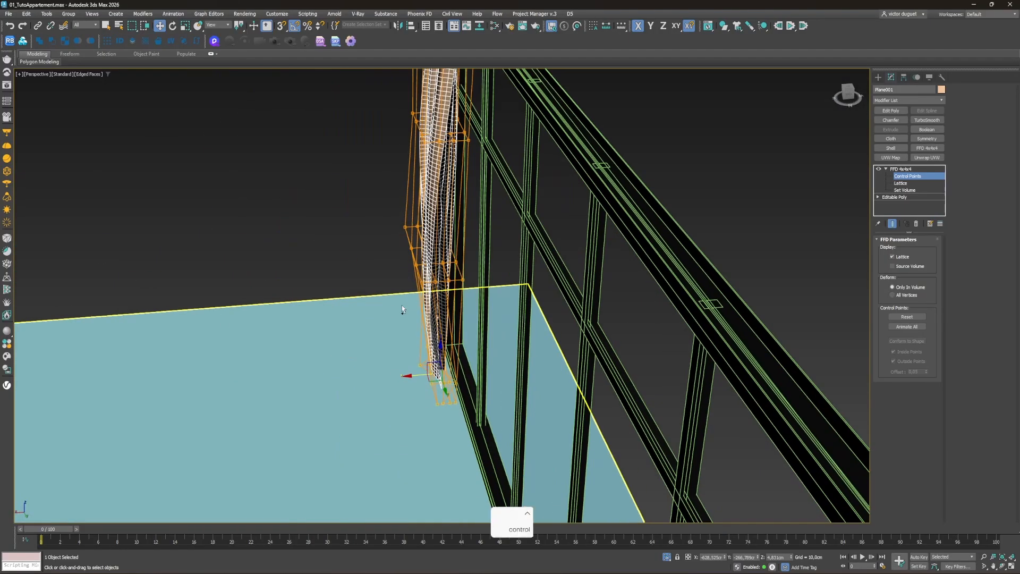
Step: Scale the selected lattice control points along X and add an Edit Poly modifier above the FFD
key(r)
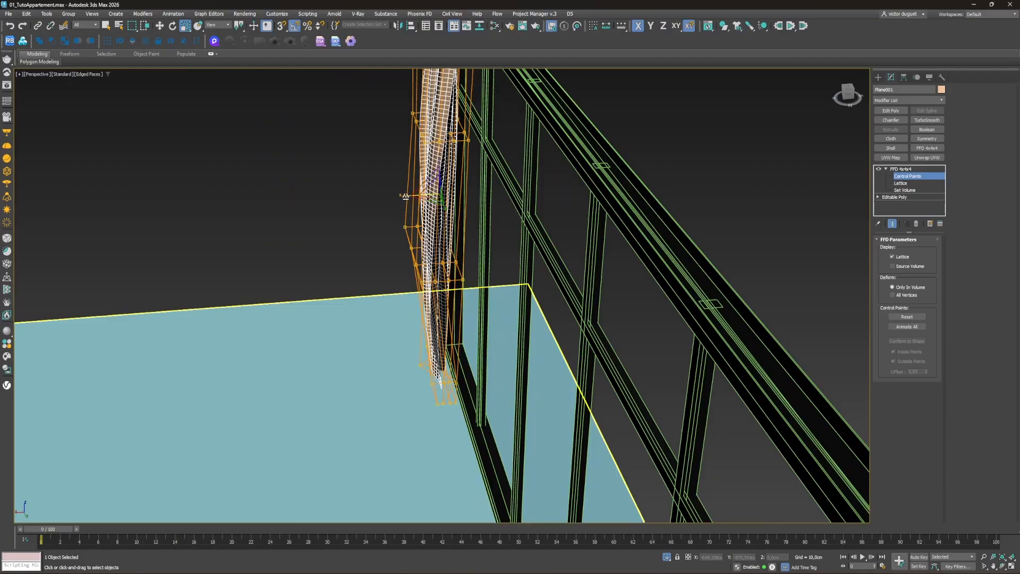
alt+middle_drag(420, 199, 474, 303)
scroll(391, 209, up, 4)
scroll(505, 297, down, 5)
click(891, 111)
Step: Nudge the curtain slightly and clone it as one independent copy at the right end of the window
scroll(457, 298, up, 3)
drag(477, 301, 477, 309)
scroll(392, 292, down, 6)
alt+middle_drag(392, 292, 346, 295)
scroll(346, 295, up, 5)
alt+middle_drag(451, 297, 271, 294)
shift+drag(254, 286, 651, 291)
click(511, 325)
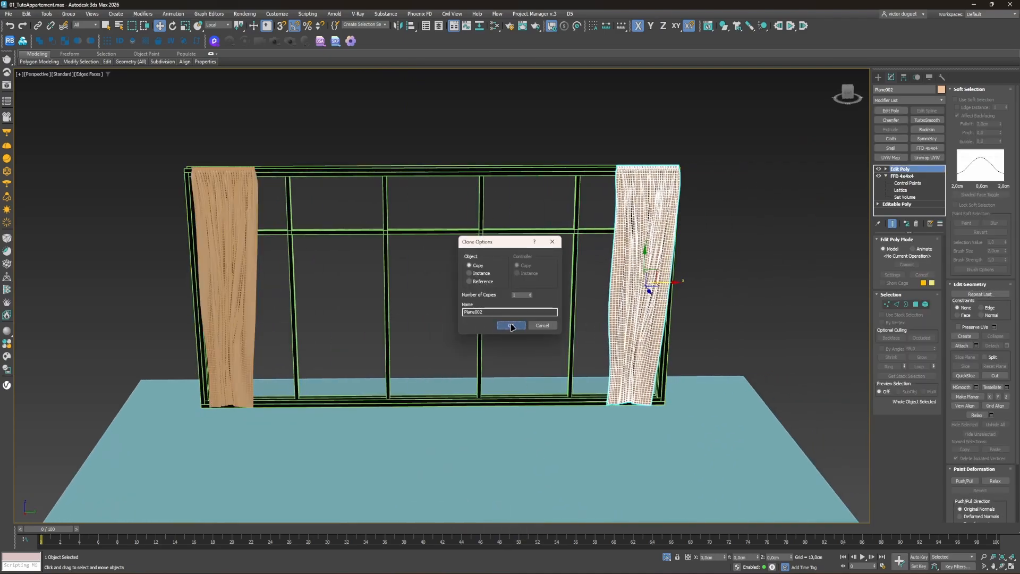
Step: Mirror the right curtain on its local X axis without cloning and nudge it to line up with the window's edge
click(397, 26)
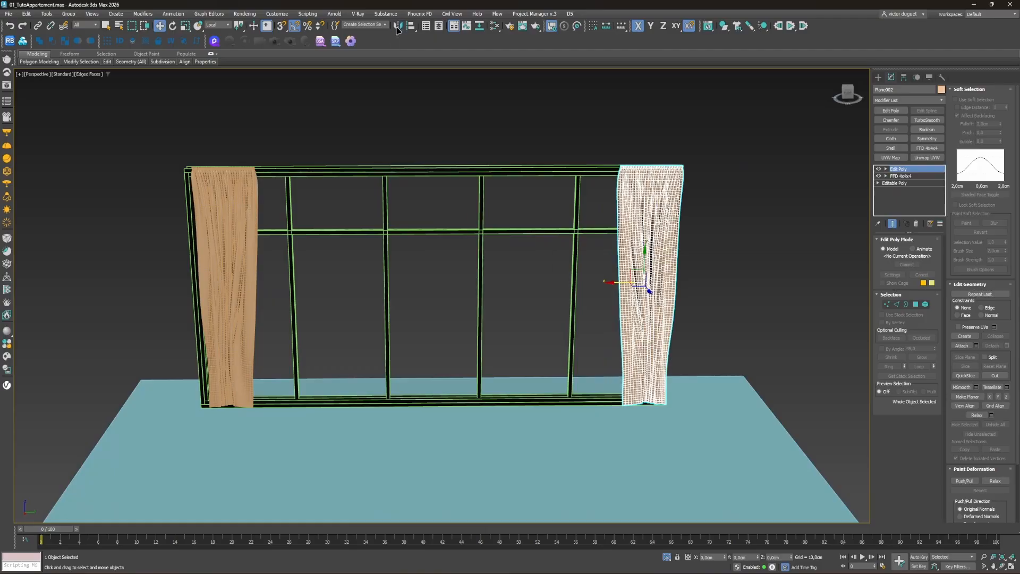
click(495, 258)
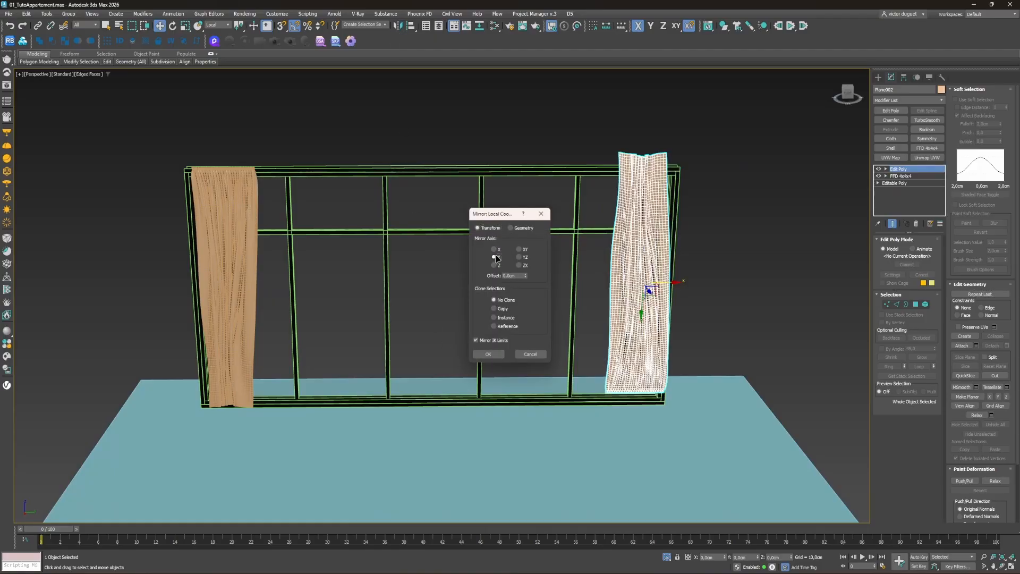
click(495, 265)
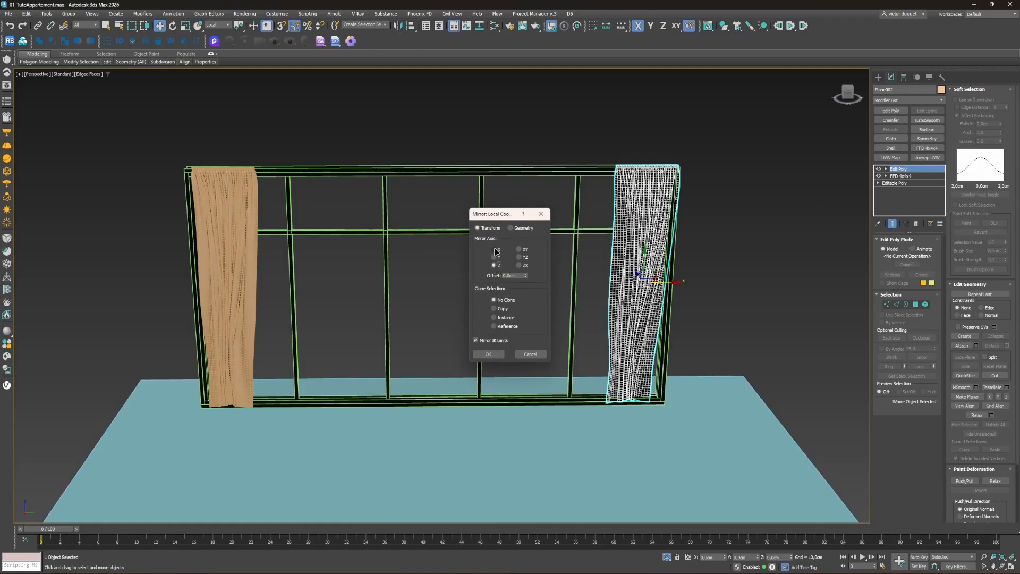
click(496, 250)
click(489, 354)
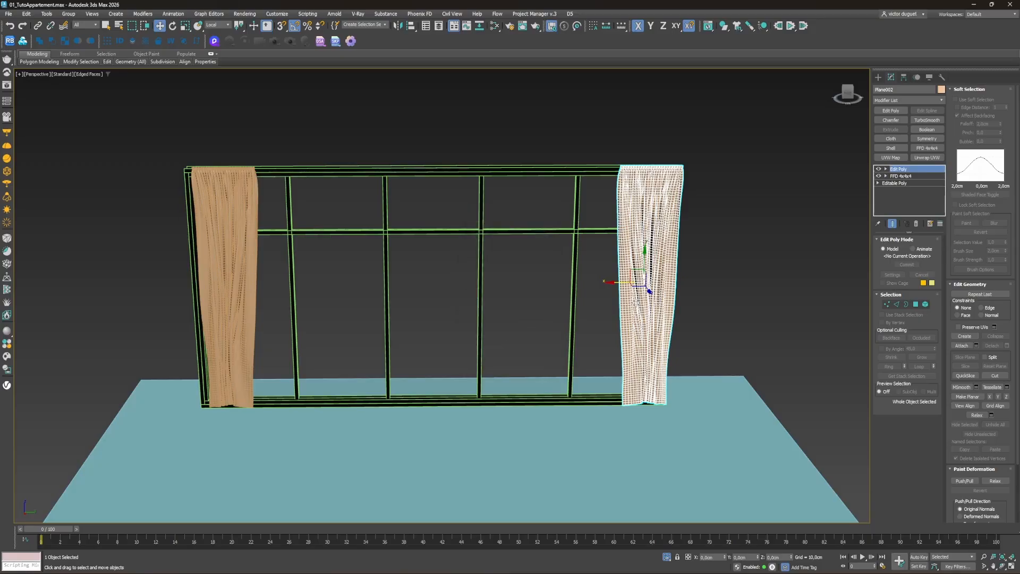
drag(618, 282, 612, 283)
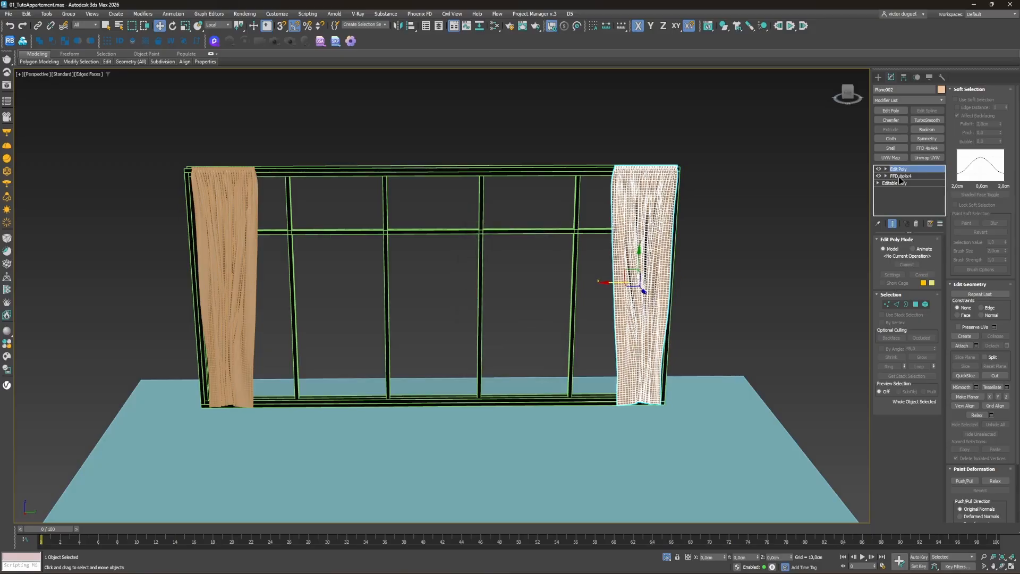
Step: Pull the inner-side FFD control points of the right curtain's two middle rows toward the window's centre
click(900, 176)
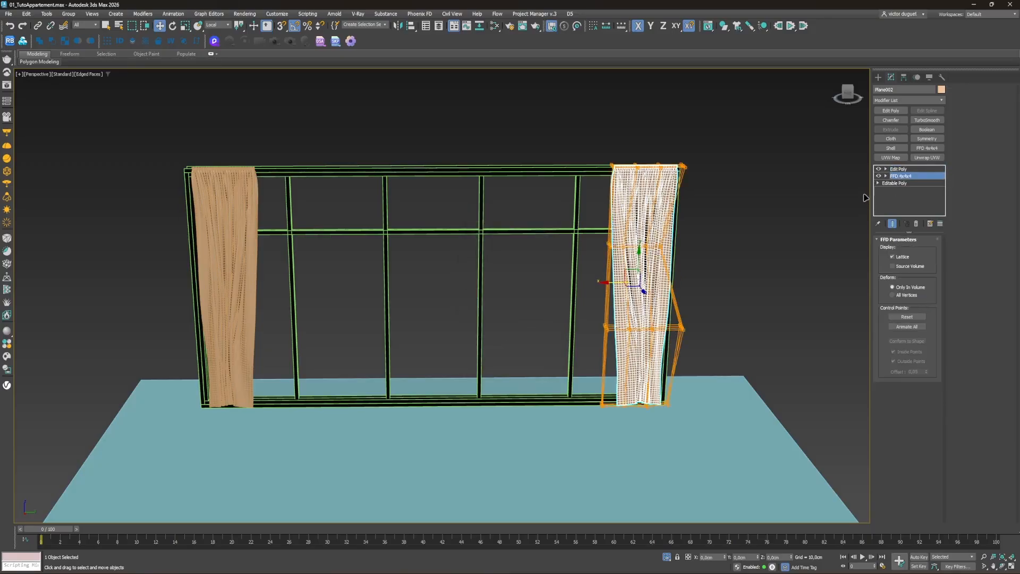
scroll(648, 299, up, 3)
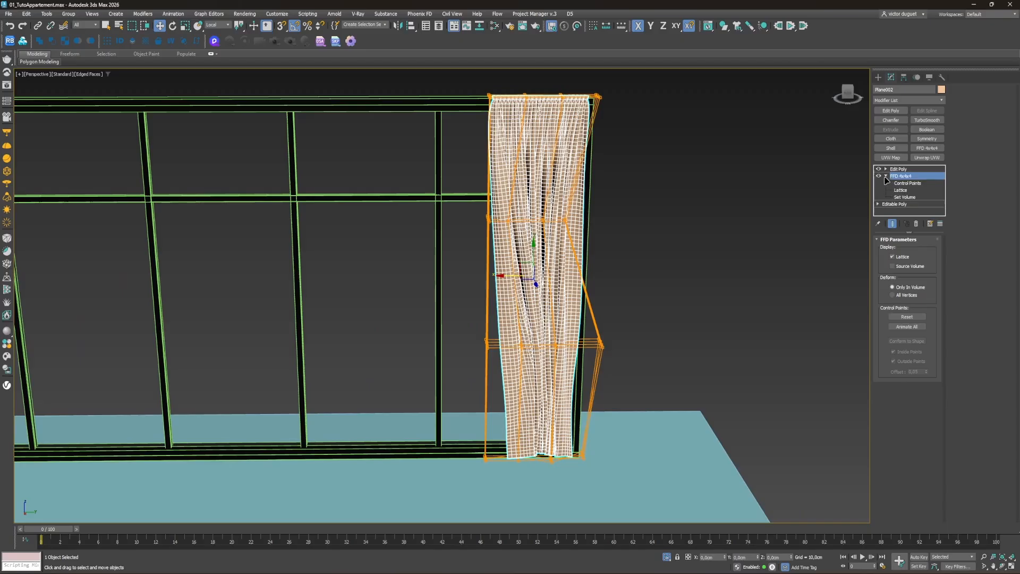
click(907, 183)
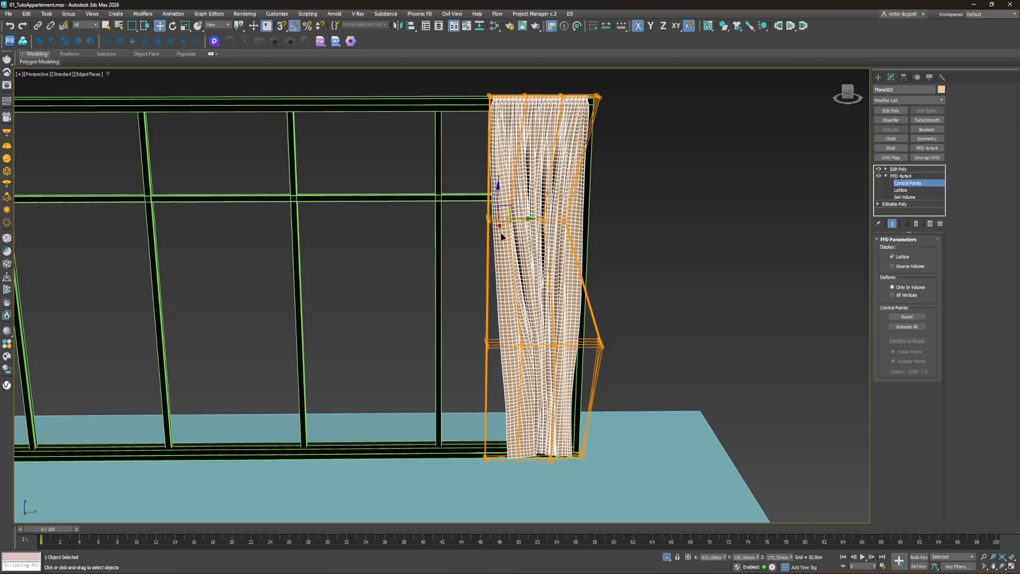
drag(519, 219, 452, 309)
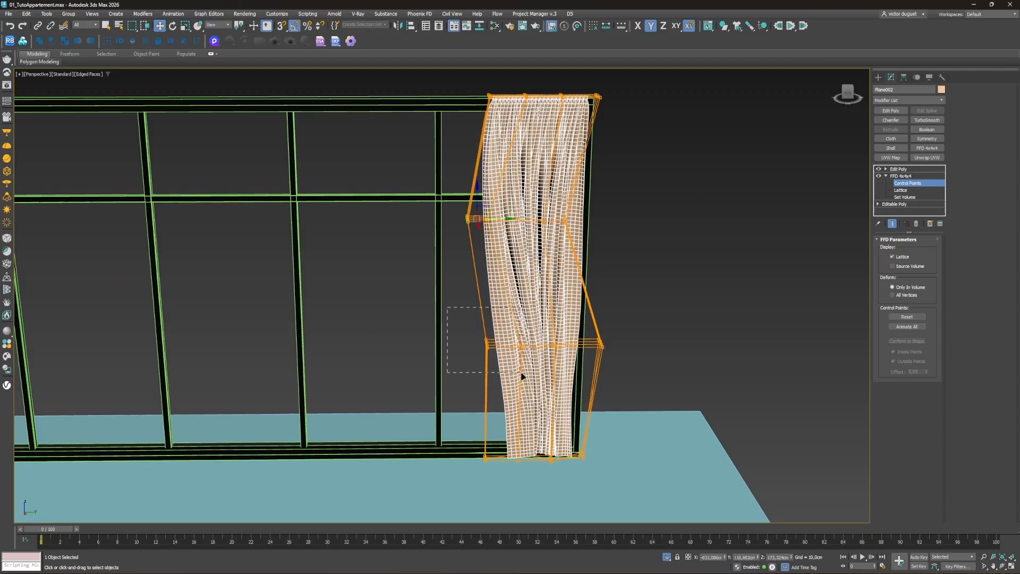
drag(525, 343, 492, 354)
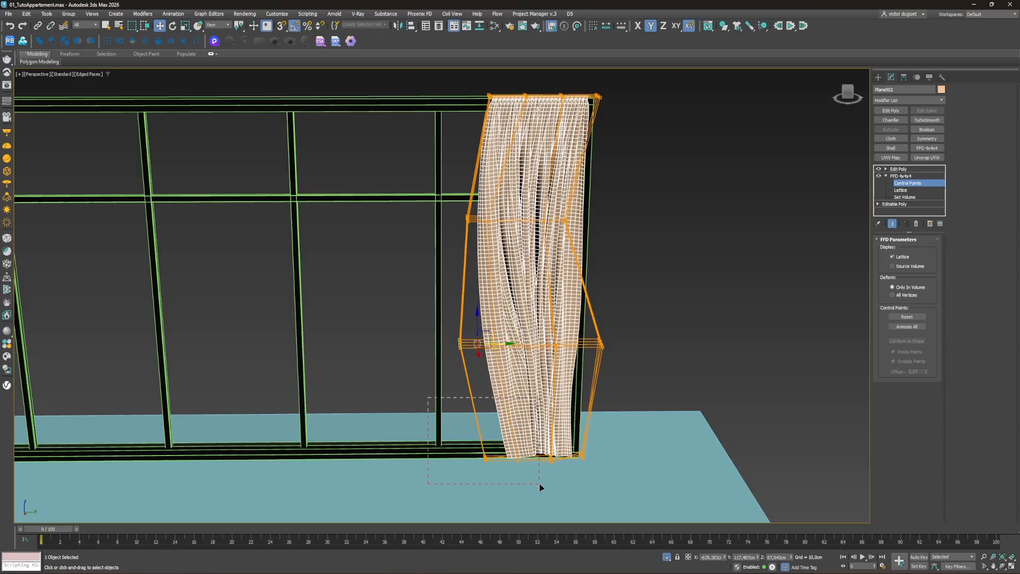
Step: Pull the right curtain's bottom inner FFD control points toward the window's centre, and push the lower-middle inner points back toward its outer edge
drag(525, 455, 460, 456)
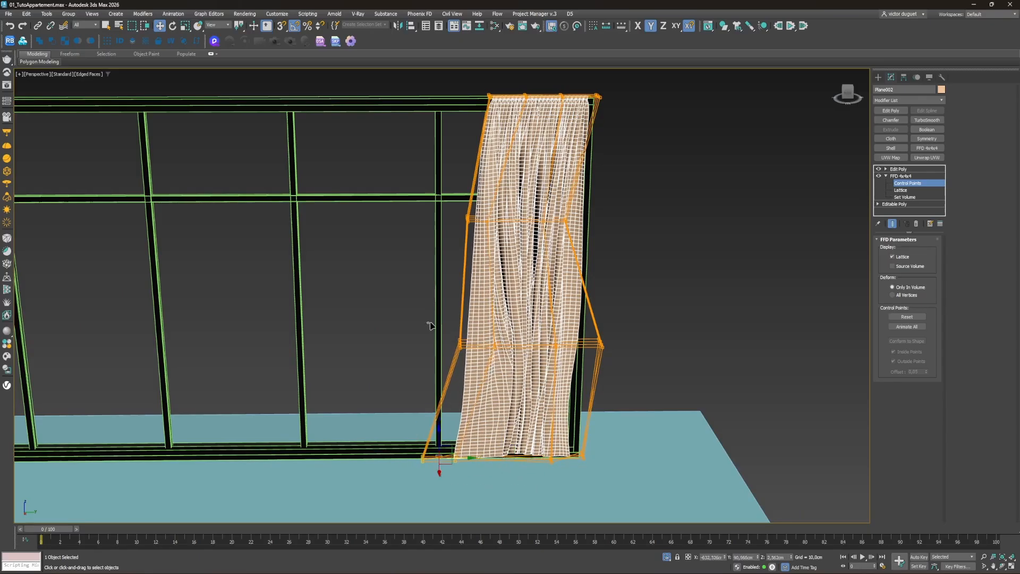
drag(504, 344, 549, 349)
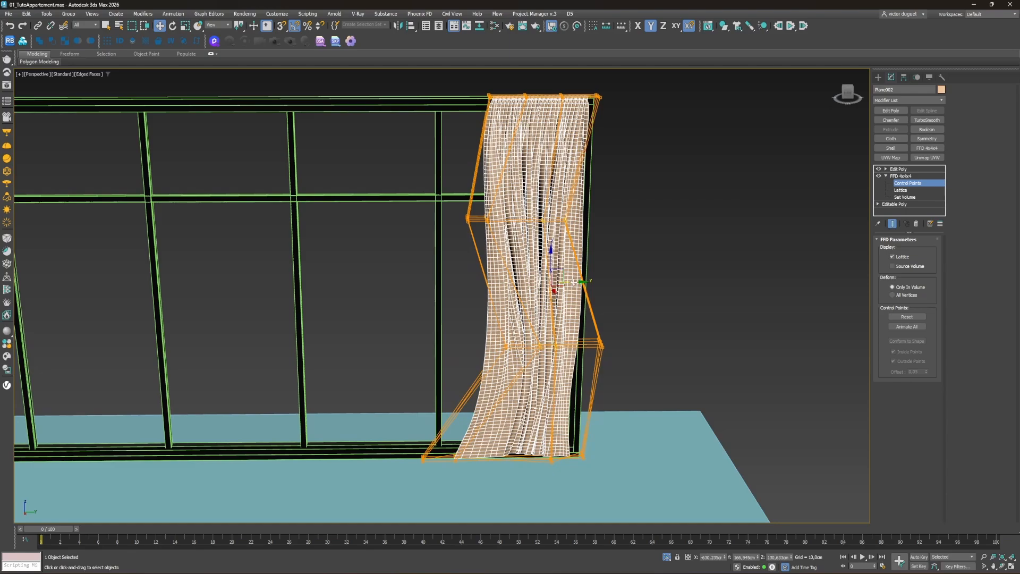
drag(574, 282, 585, 283)
middle_drag(507, 356, 542, 386)
scroll(519, 342, up, 3)
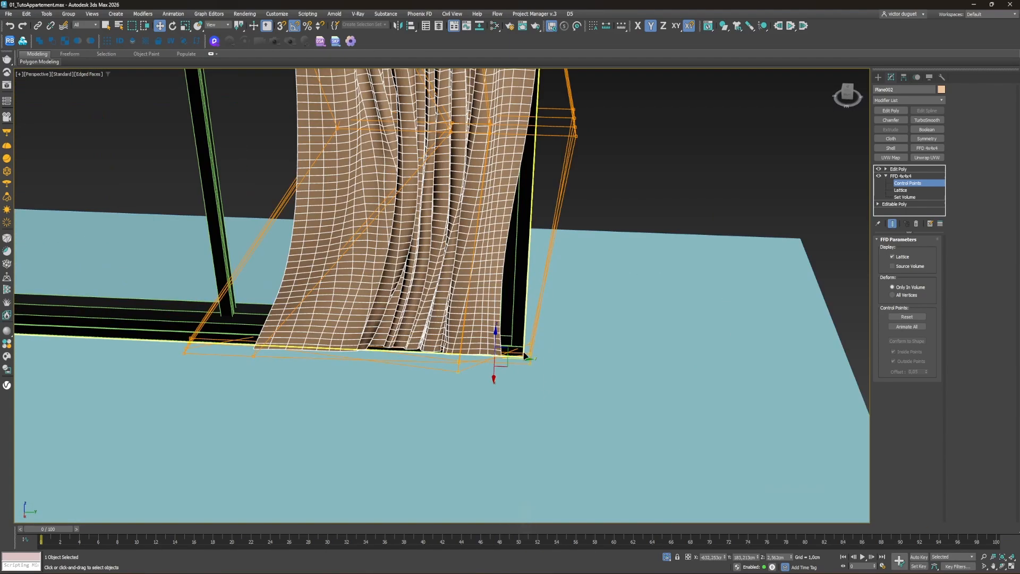
scroll(519, 359, down, 6)
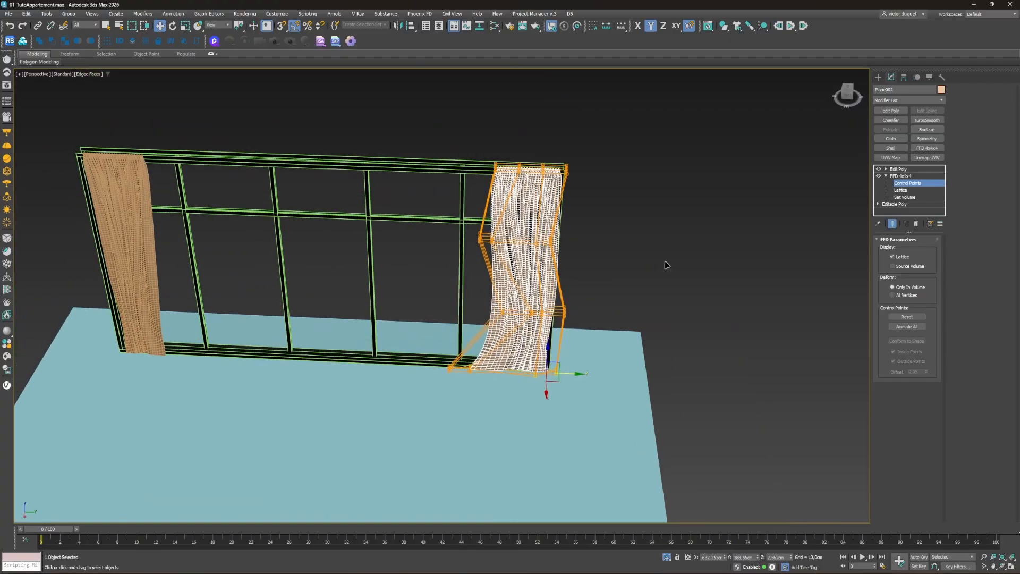
Step: Leave FFD control point editing, nudge the whole right curtain slightly along its local X axis, and return to its Edit Poly modifier
click(897, 176)
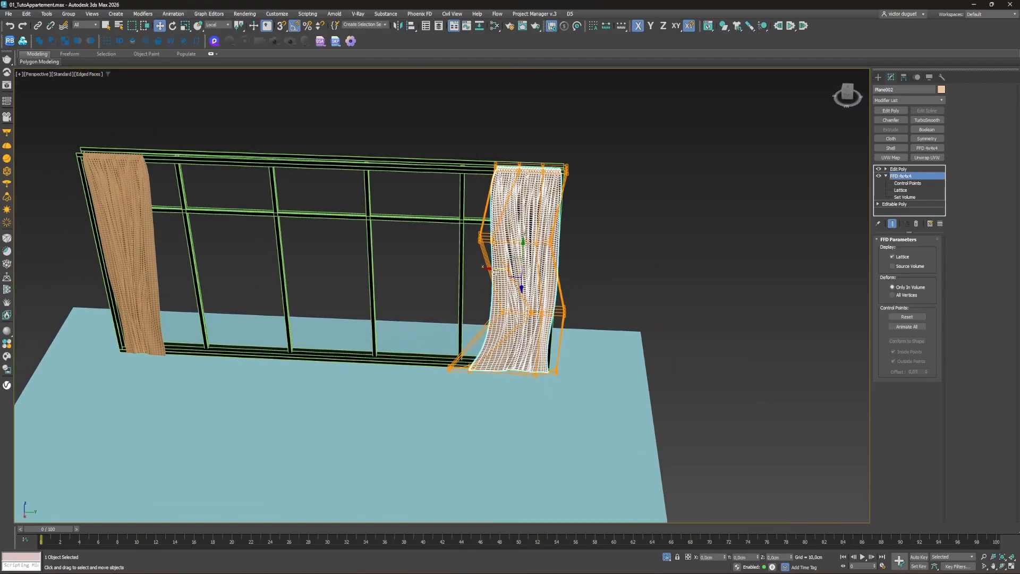
drag(495, 271, 494, 267)
click(898, 169)
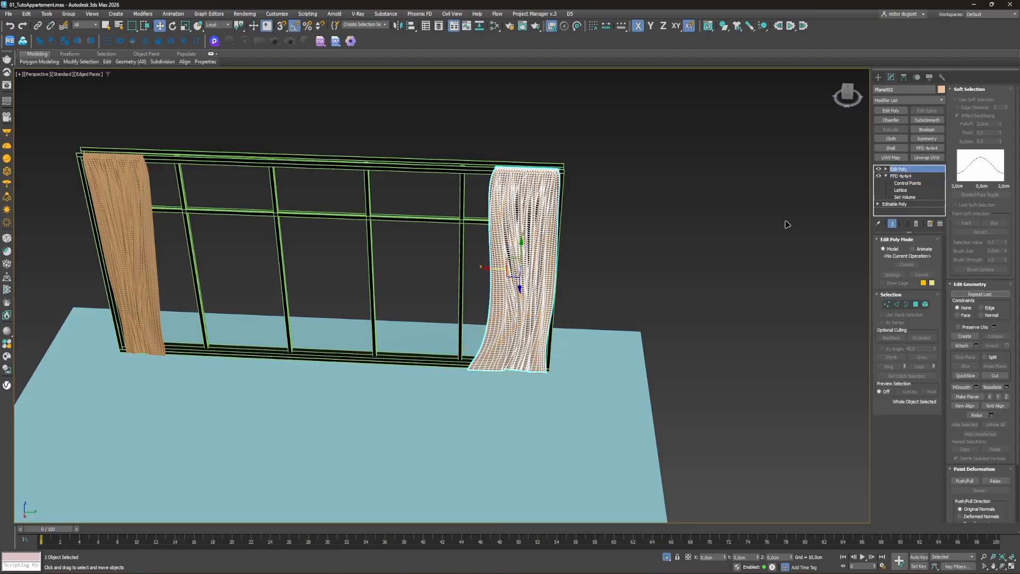
alt+middle_drag(410, 260, 562, 261)
click(562, 260)
alt+middle_drag(460, 325, 390, 330)
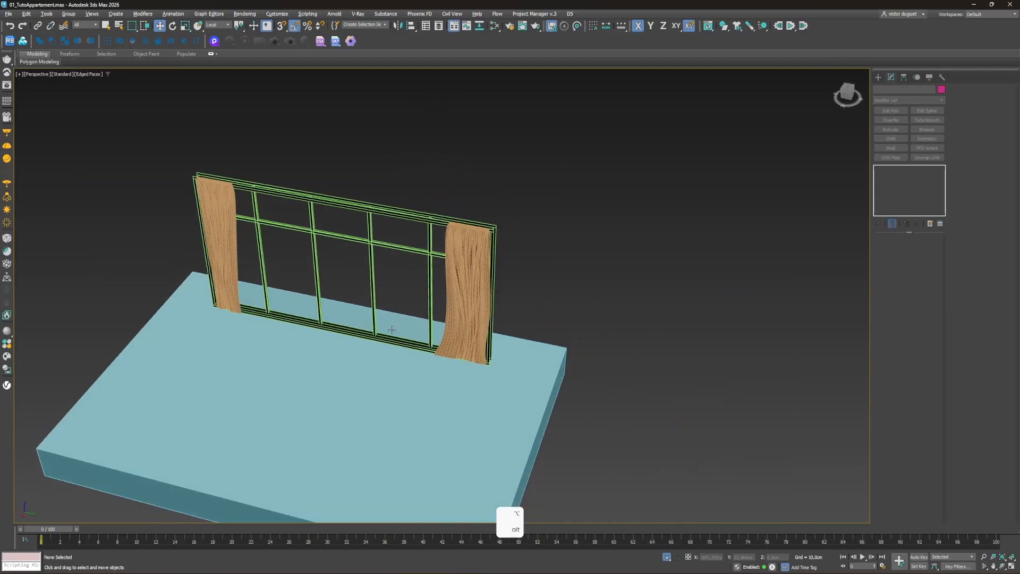
Step: Select both curtains and convert them to Editable Poly
scroll(203, 257, up, 4)
alt+middle_drag(203, 257, 282, 283)
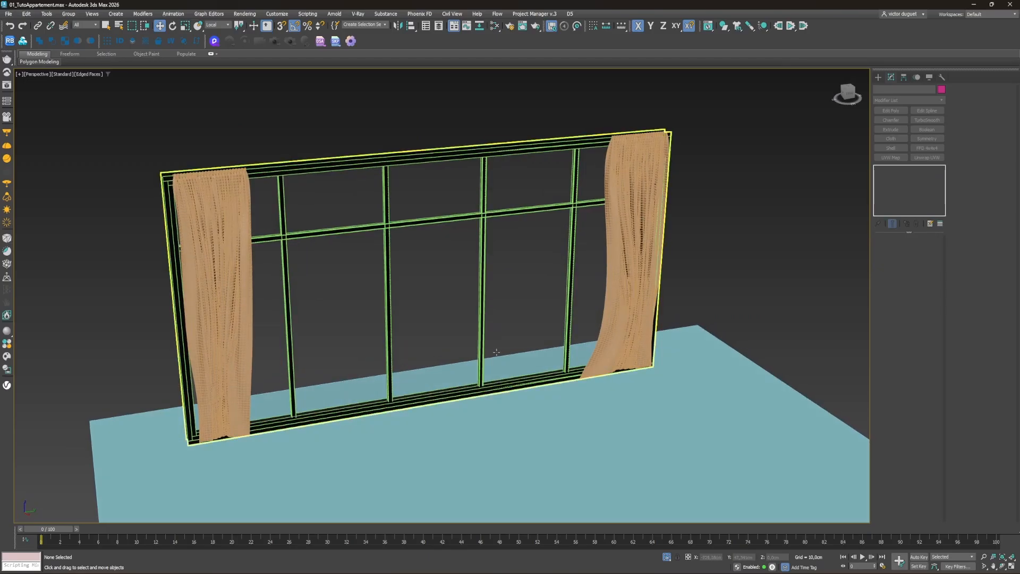
scroll(497, 353, down, 1)
middle_drag(496, 352, 396, 311)
click(564, 212)
ctrl+click(176, 203)
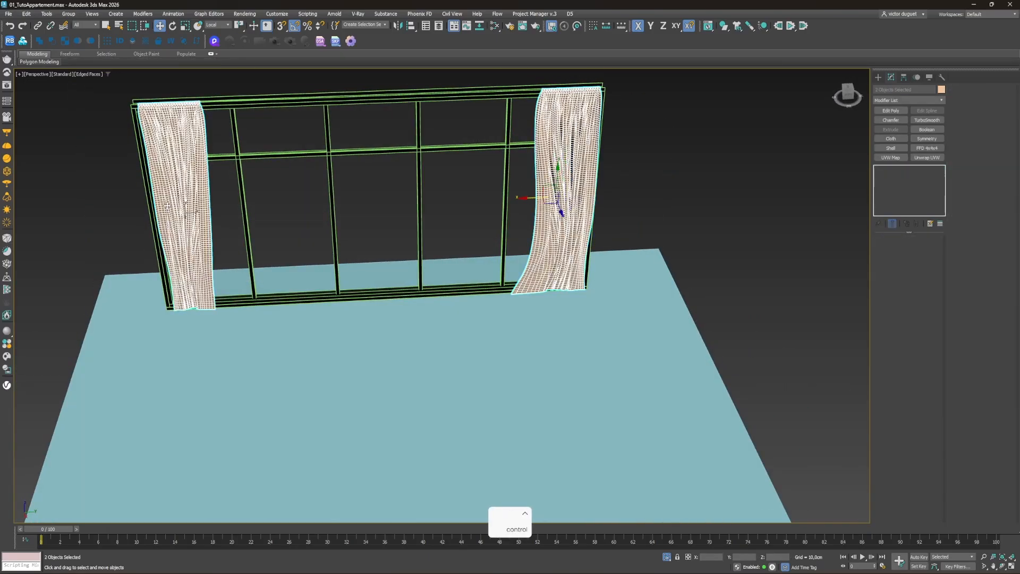
right_click(176, 203)
mouse_move(233, 308)
click(271, 314)
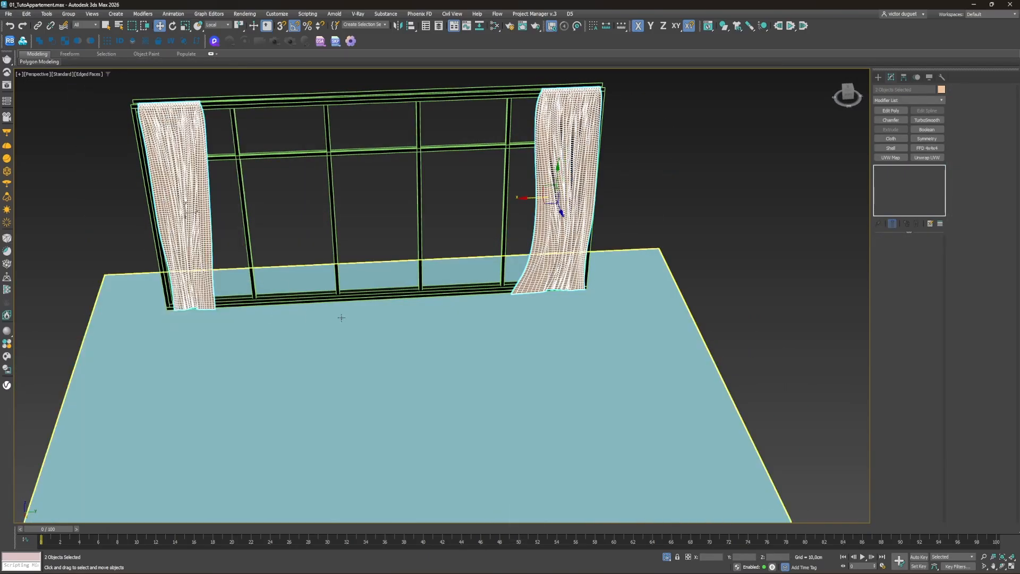
Step: Delete the box beneath the window and exit isolation to bring back the whole apartment
alt+middle_drag(342, 316, 657, 560)
click(568, 389)
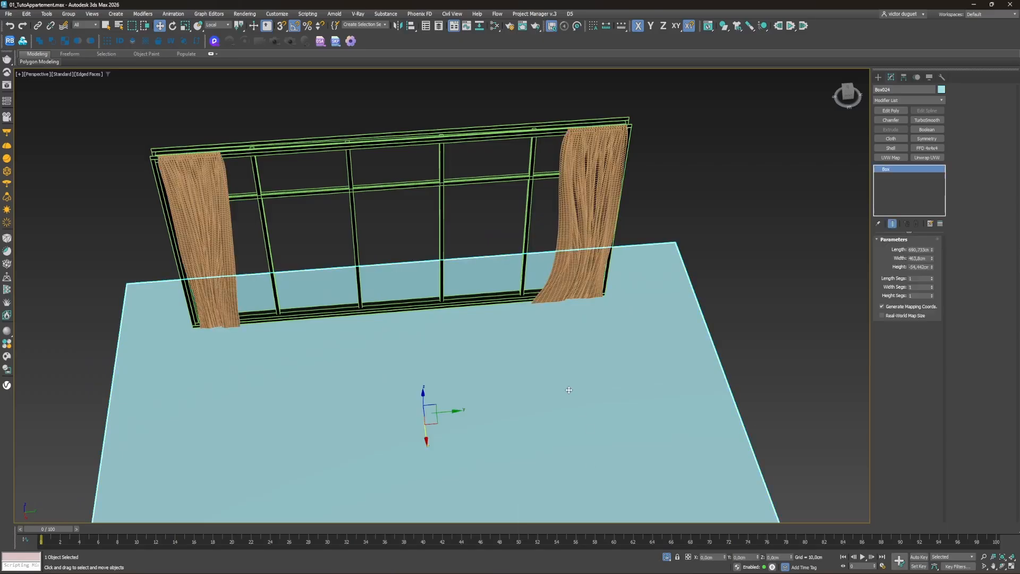
key(Delete)
alt+middle_drag(487, 344, 555, 541)
click(667, 557)
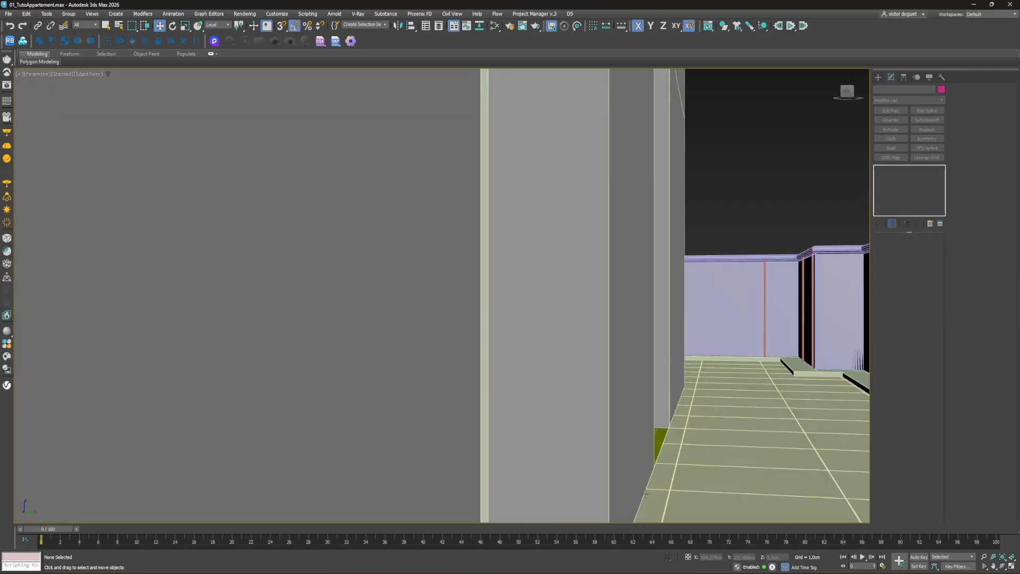
Step: Isolate the oval dining table and frame it in the Perspective view
click(443, 343)
key(z)
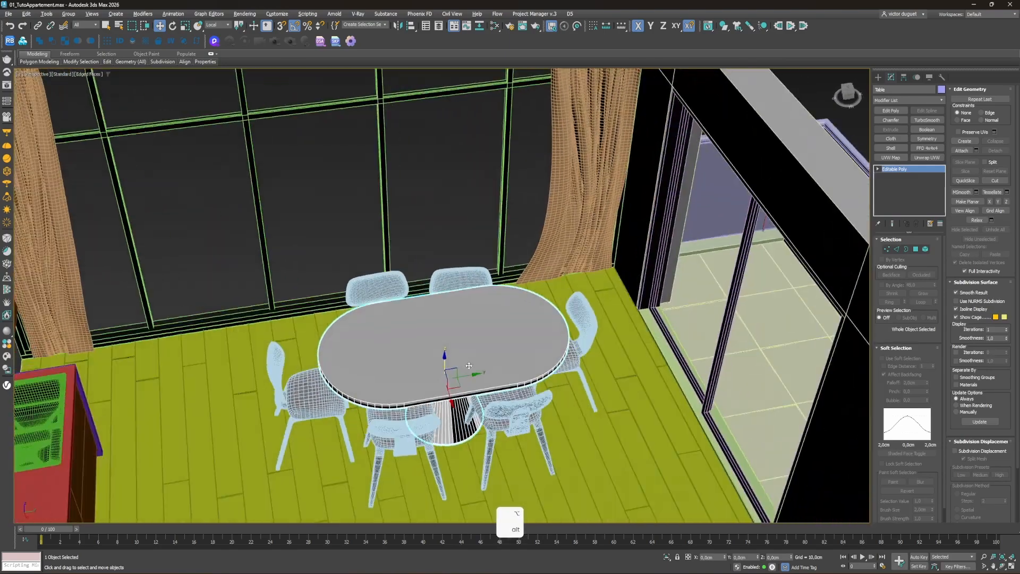
click(668, 558)
scroll(462, 376, up, 4)
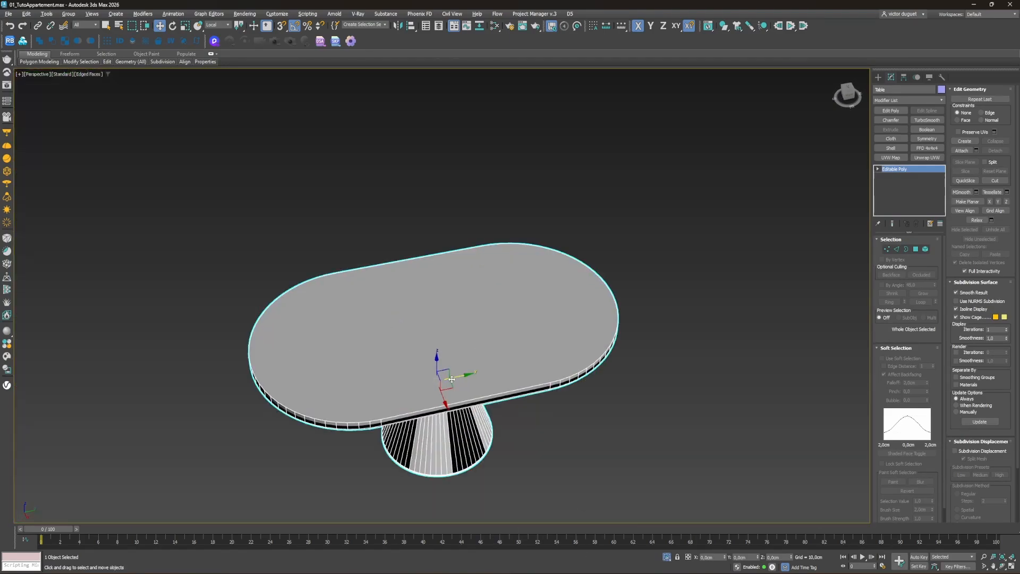
alt+middle_drag(462, 377, 439, 364)
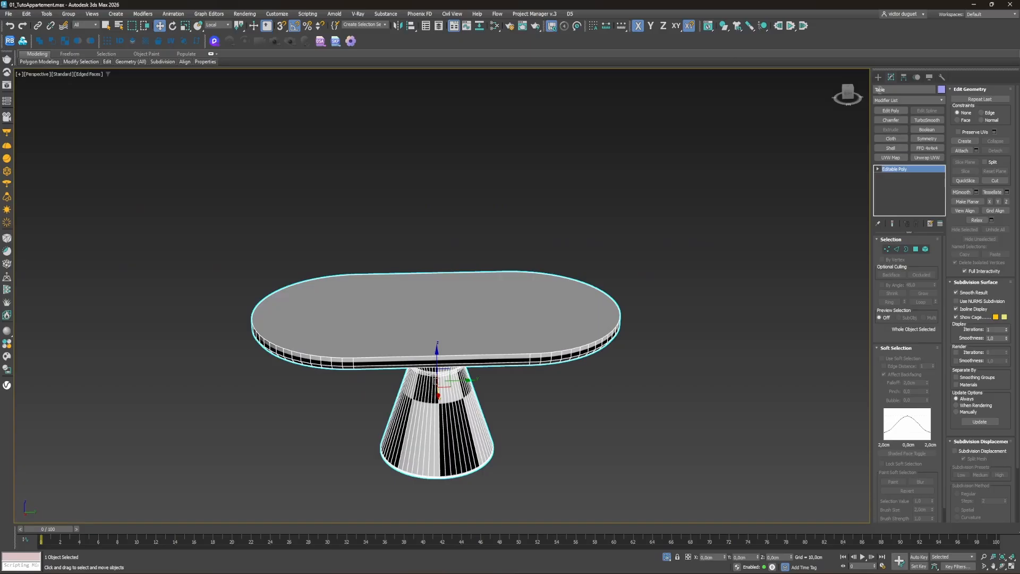
Step: Create a plane of about 225 by 174 cm in the Top view, covering the whole tabletop
click(879, 77)
click(878, 101)
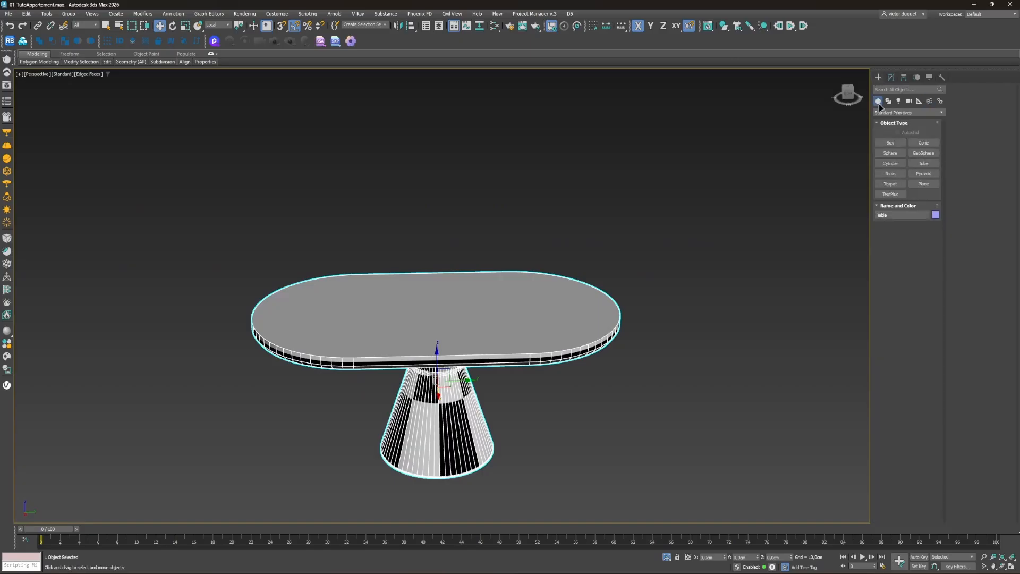
click(923, 183)
key(alt+w)
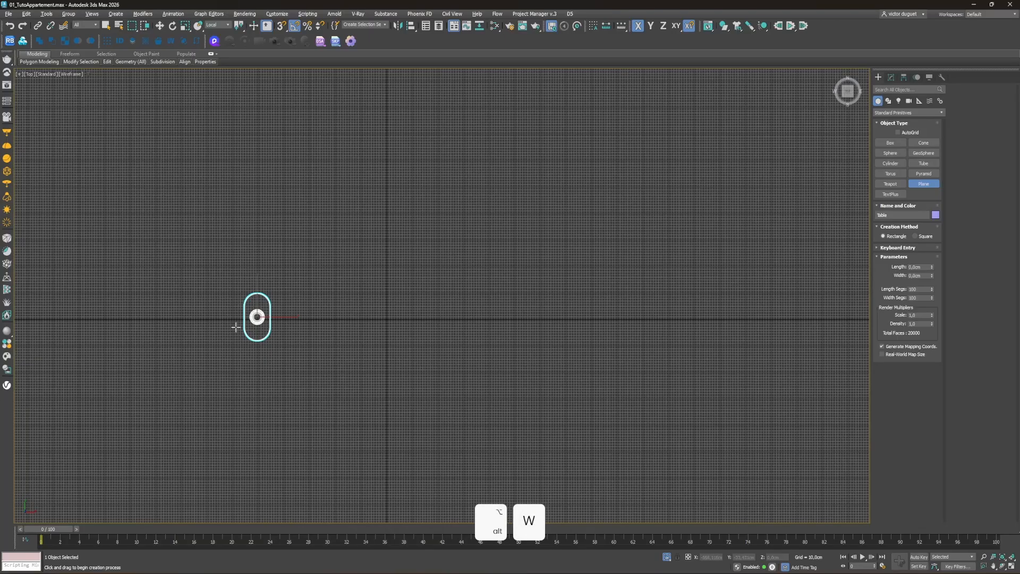
scroll(235, 328, up, 5)
drag(229, 220, 356, 393)
scroll(298, 345, up, 5)
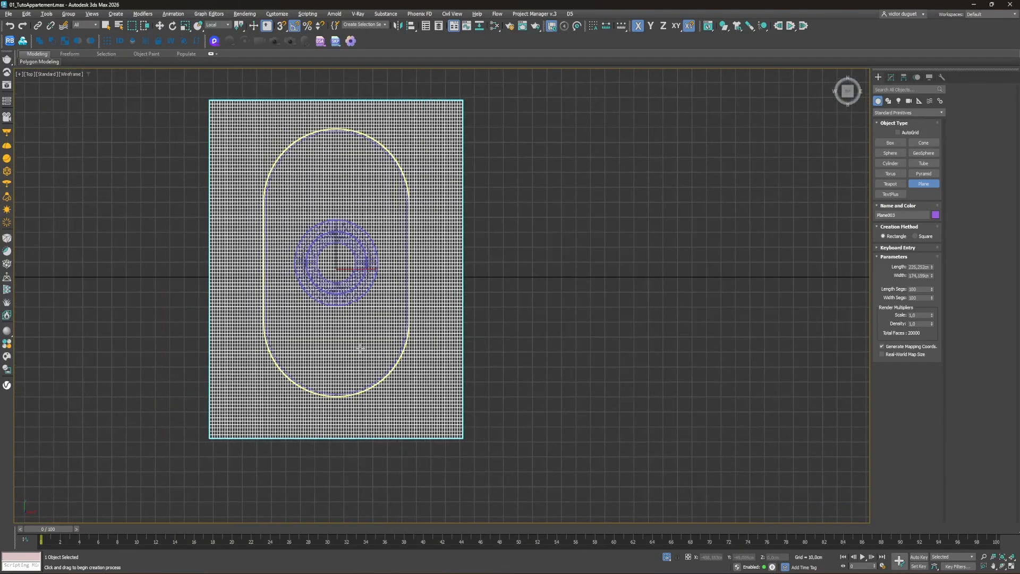
Step: Raise the plane along Z in the Perspective view until it sits just above the tabletop
key(alt+w)
key(alt+w)
key(w)
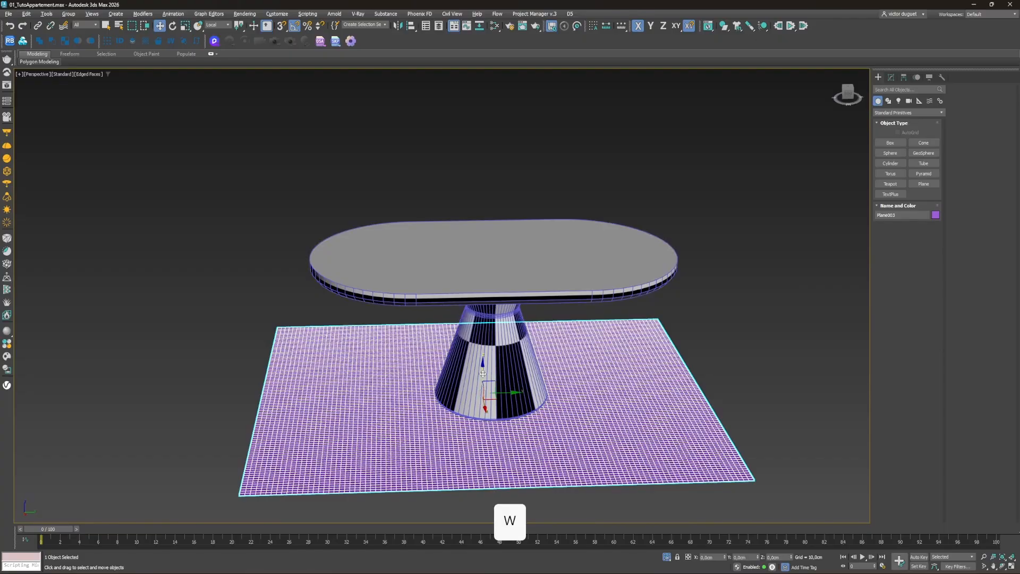
drag(483, 372, 484, 218)
Step: Set the plane's length to 220 cm and its width to 170 cm
click(891, 77)
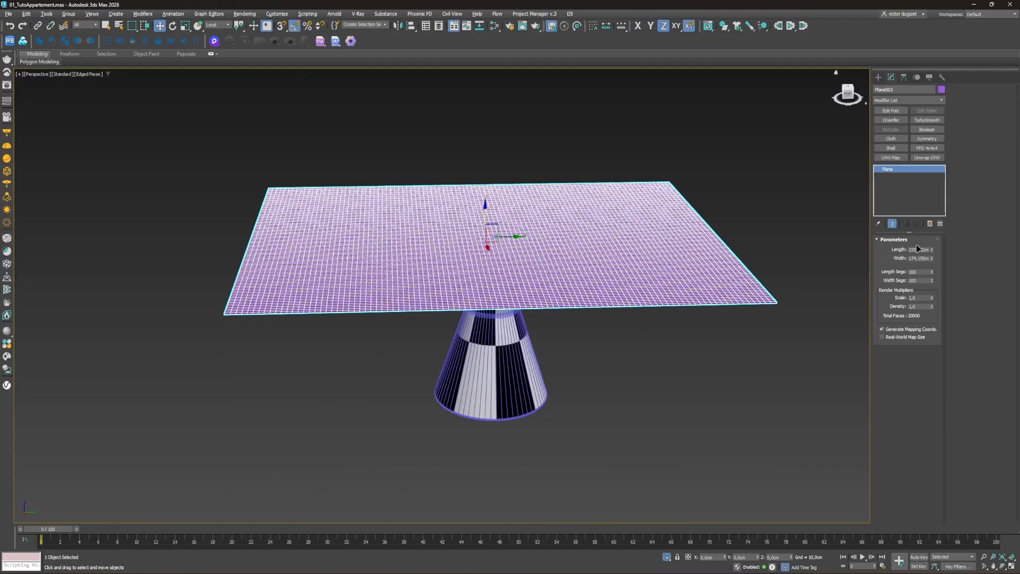
text(220)
key(Tab)
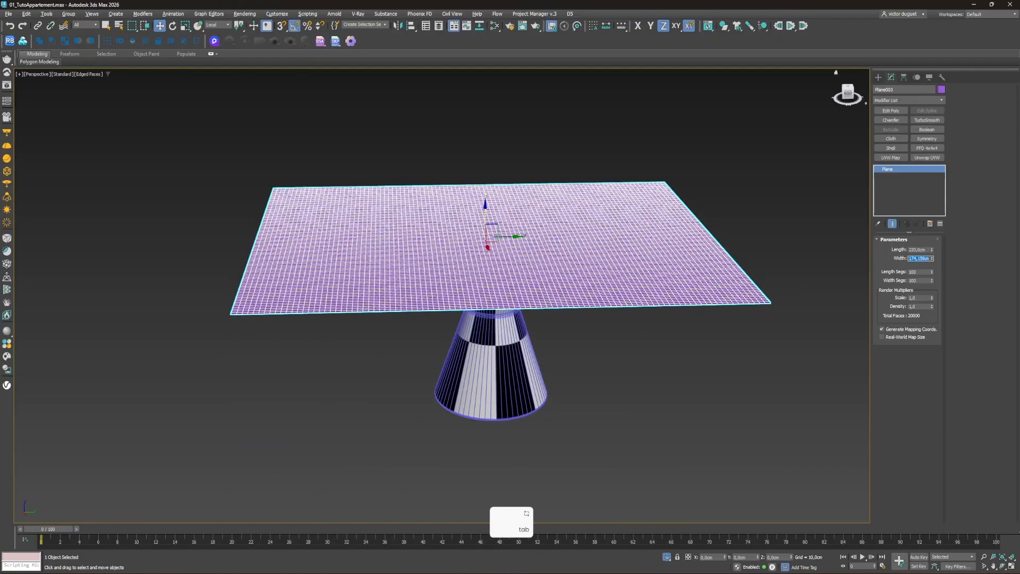
text(170)
key(Return)
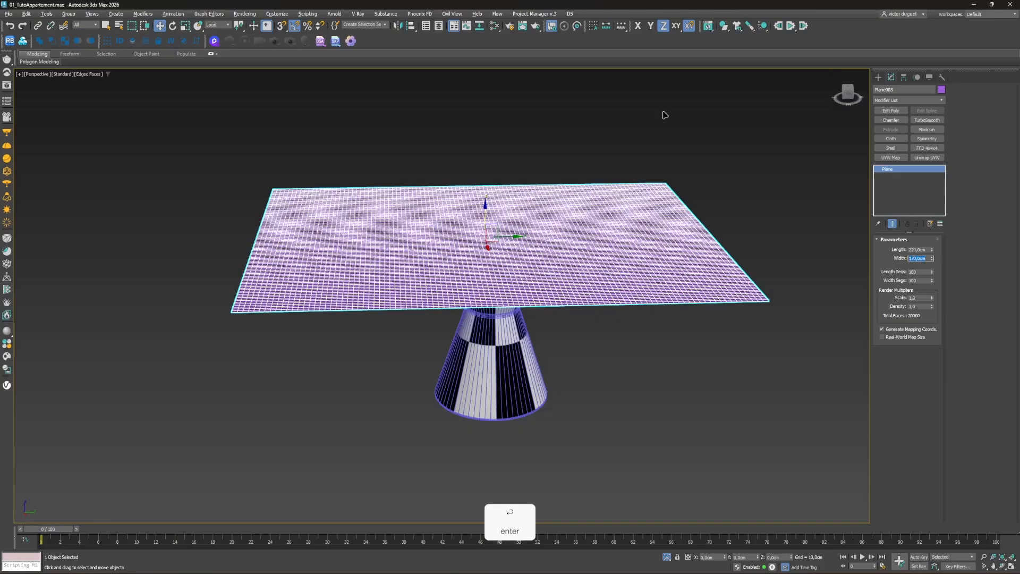
Step: Line the plane up with the centre of the tabletop in the Top view
middle_drag(469, 209, 444, 200)
key(alt+w)
key(alt+w)
middle_drag(334, 247, 387, 255)
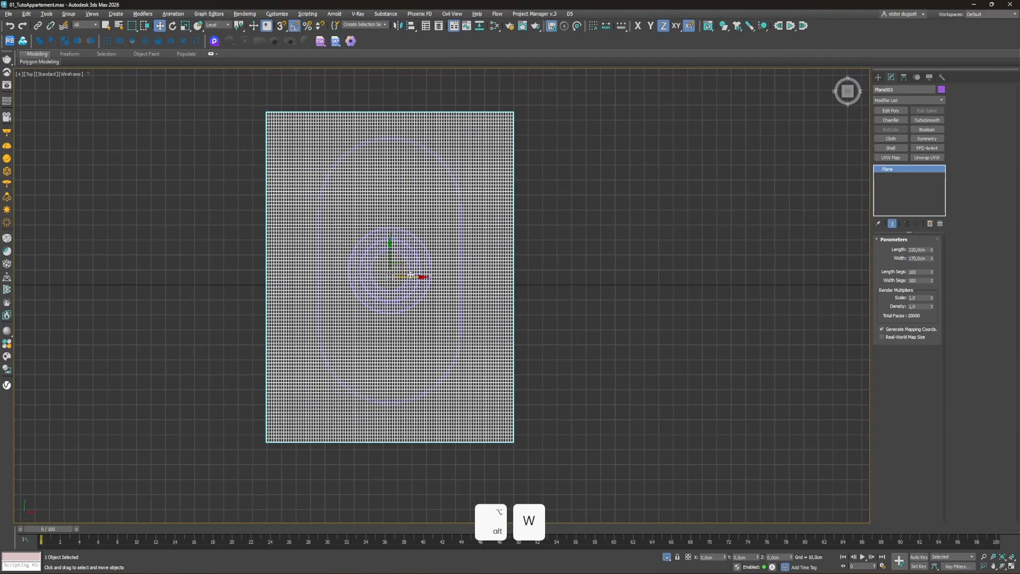
key(alt+w)
key(alt+w)
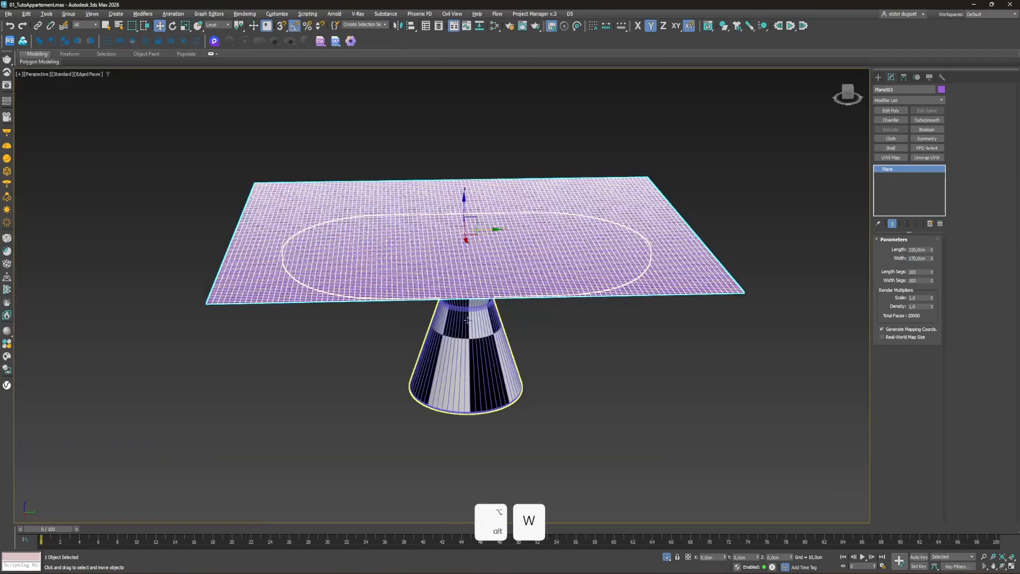
Step: Add a Cloth modifier to the plane above the table and define the plane as Cloth in its object properties
alt+middle_drag(466, 319, 487, 301)
click(477, 257)
alt+middle_drag(477, 258, 499, 274)
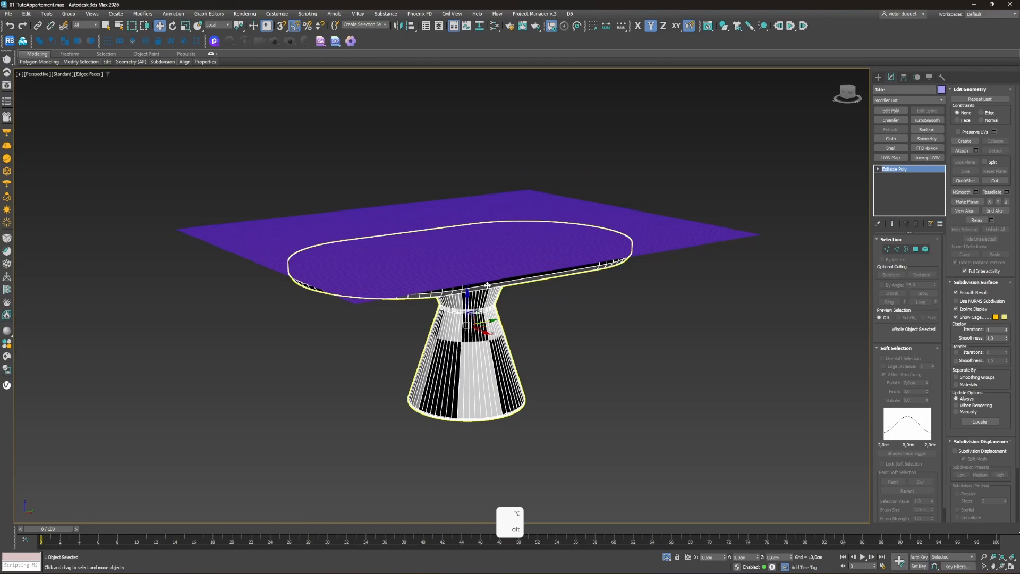
click(556, 227)
click(905, 140)
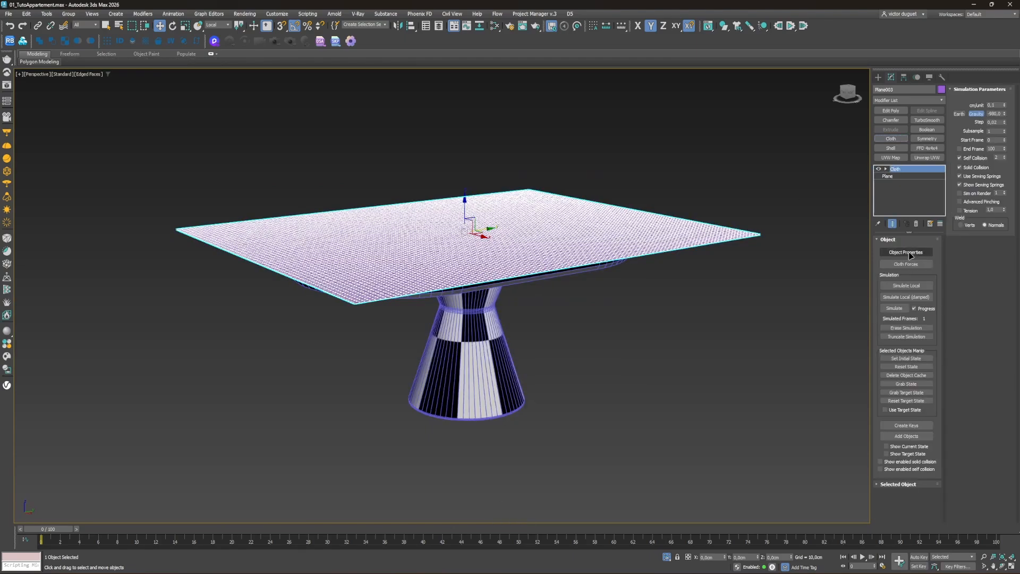
click(906, 252)
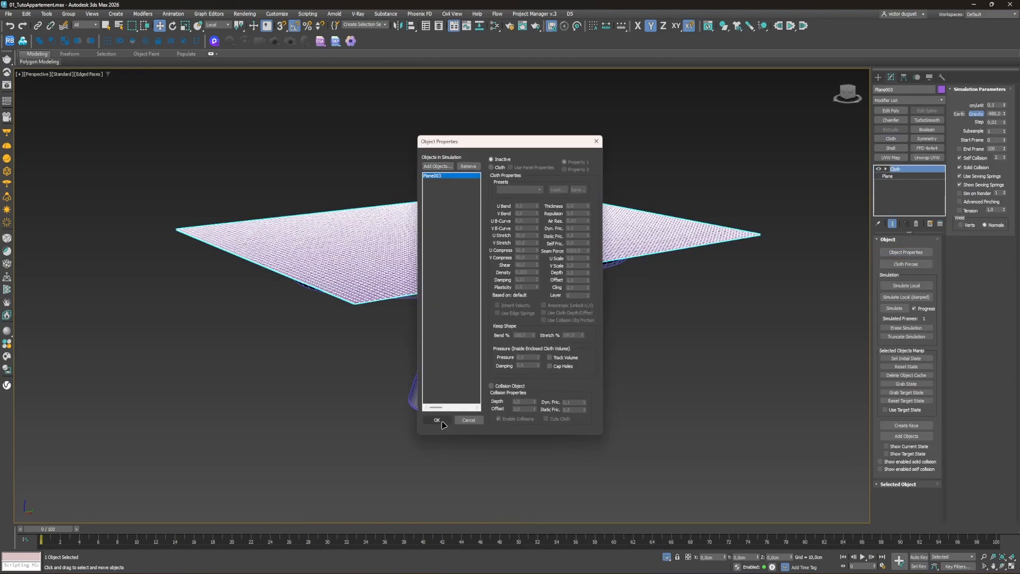
click(491, 168)
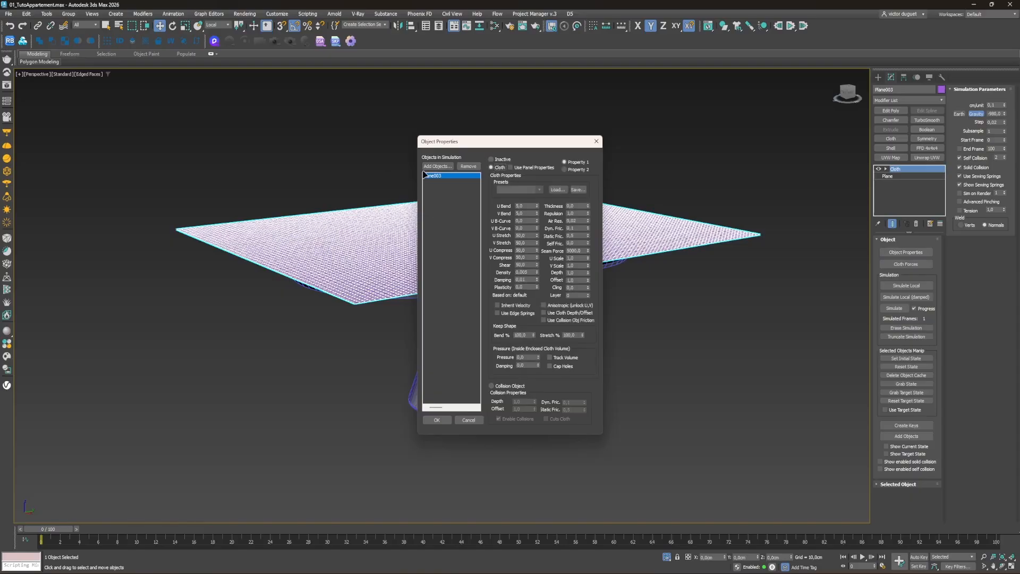
Step: Add the Table to the cloth simulation and define it as a collision object
click(424, 167)
click(75, 100)
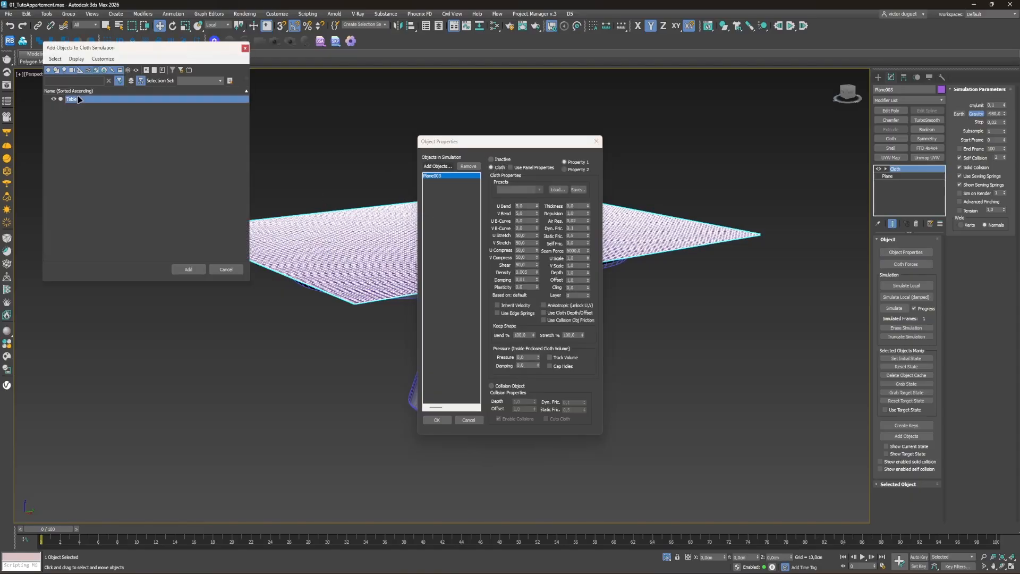
click(186, 270)
click(492, 385)
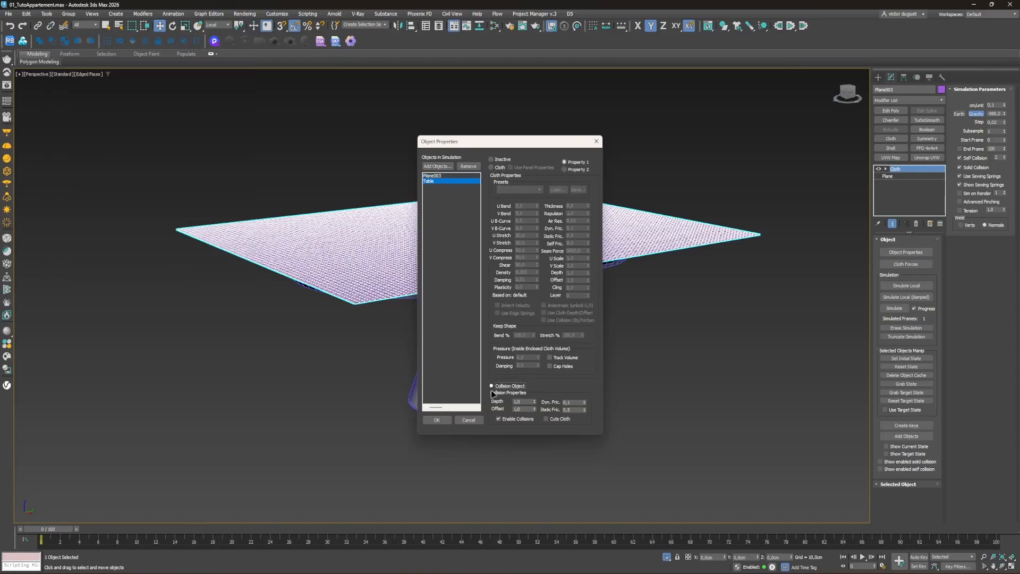
click(437, 420)
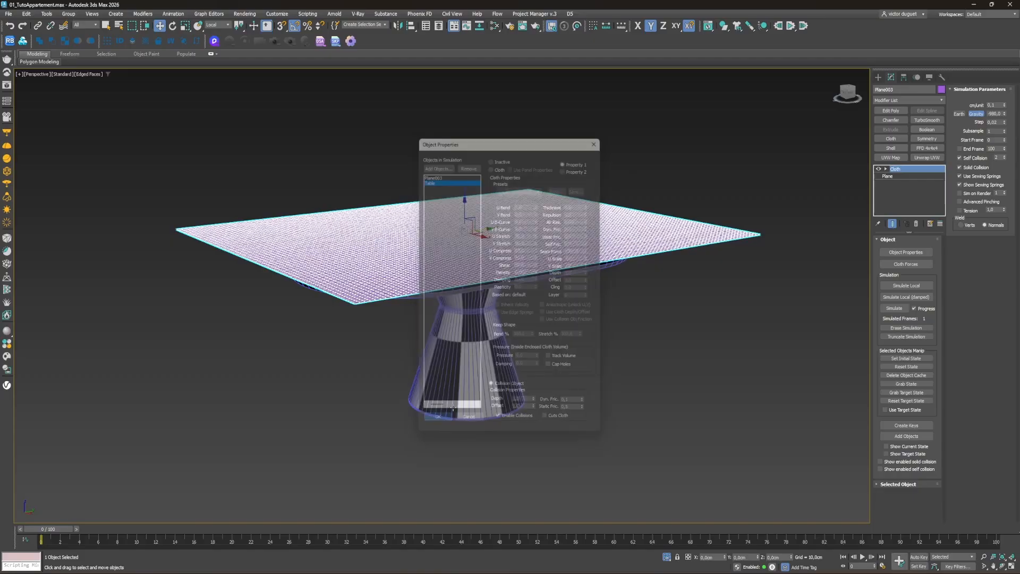
Step: Test the tablecloth simulation over its first frames, then erase the simulation
click(894, 309)
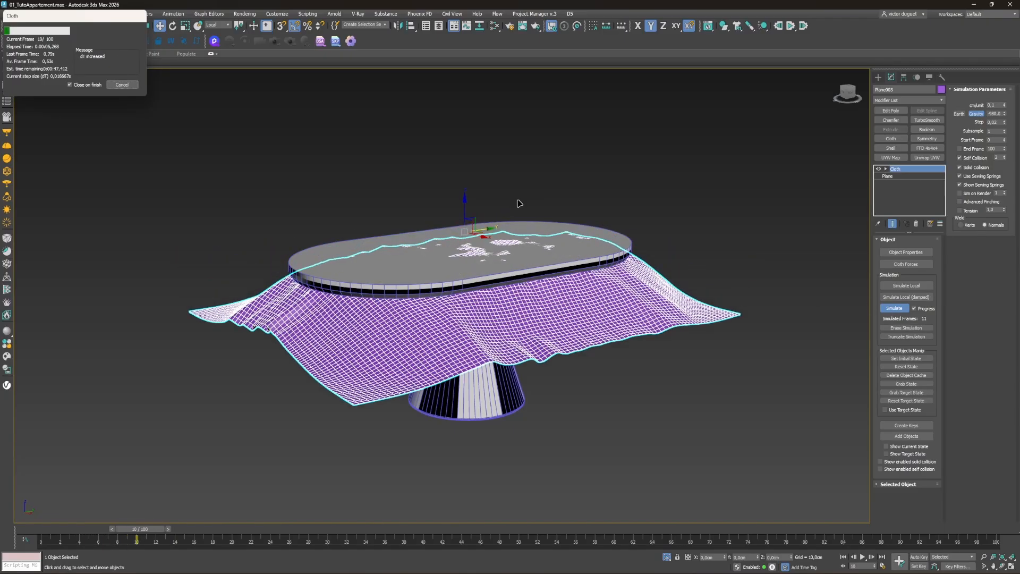
click(122, 85)
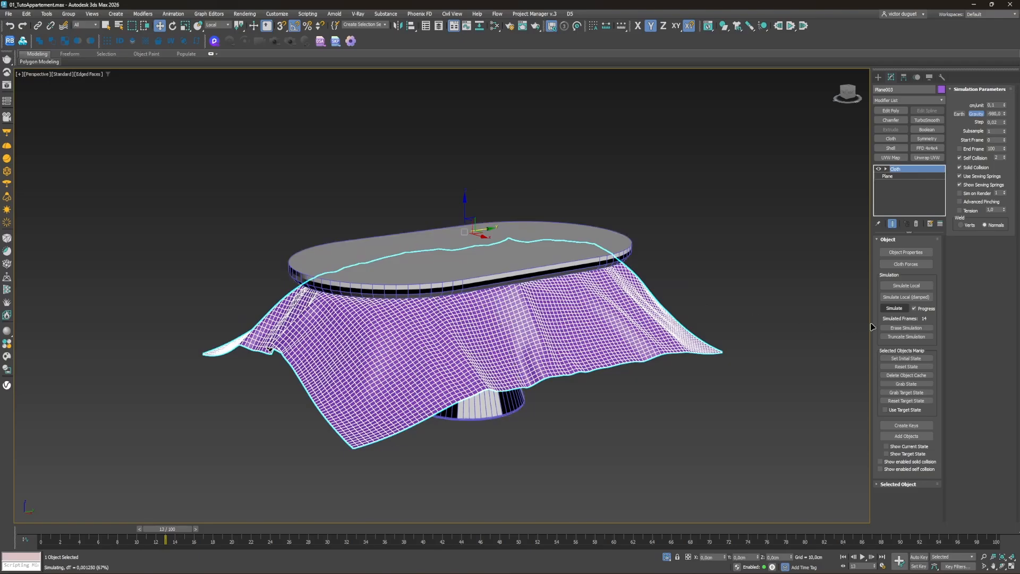
click(898, 328)
Step: Set the Table's collision depth to 10 and its offset to 5 in the cloth object properties
scroll(529, 237, up, 3)
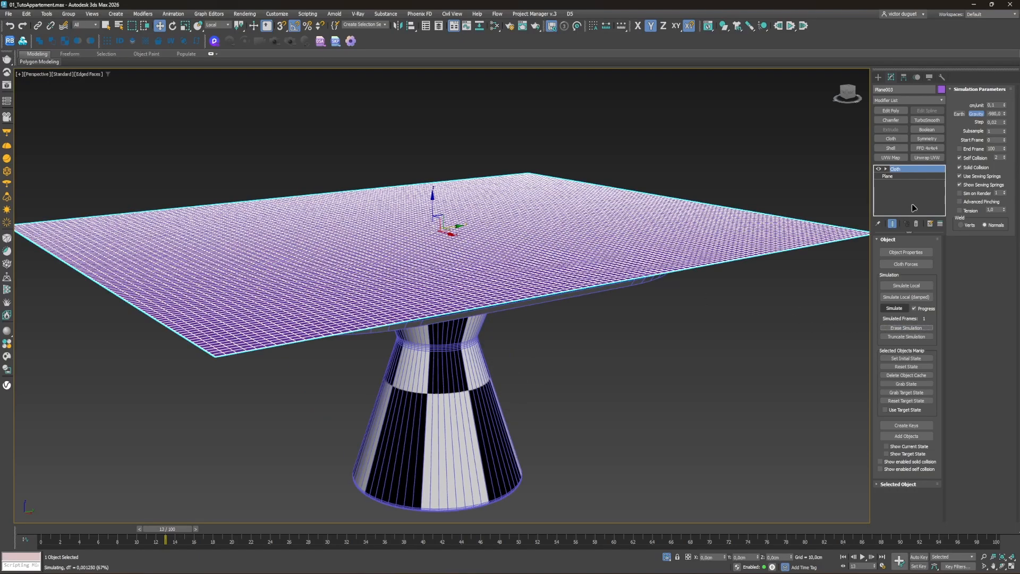
click(906, 252)
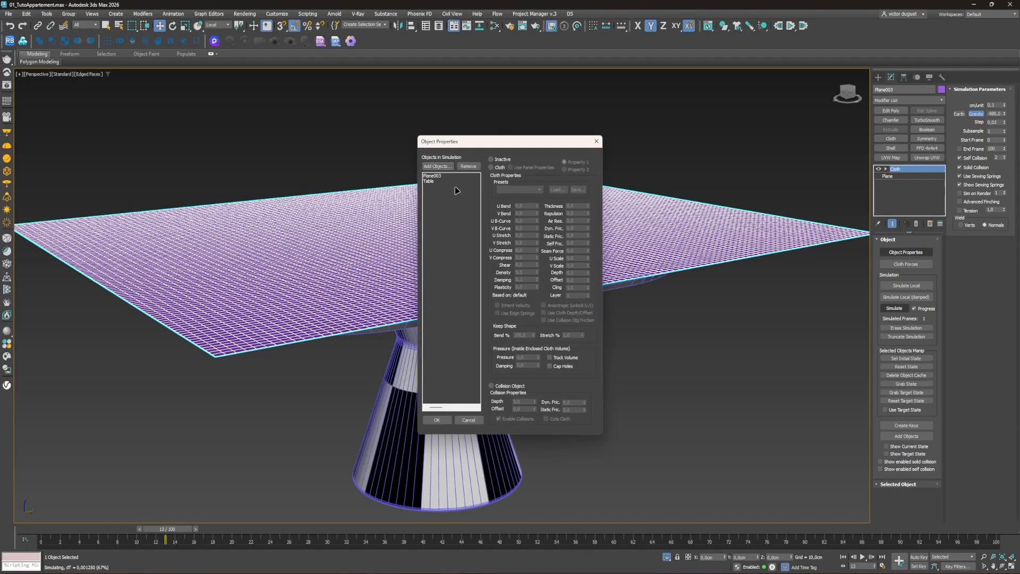
click(431, 176)
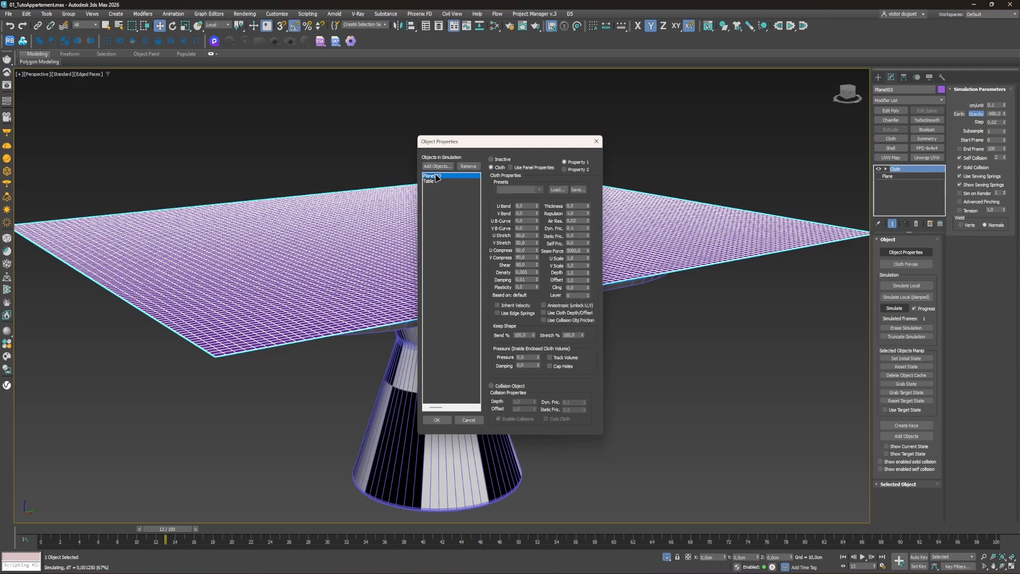
click(429, 182)
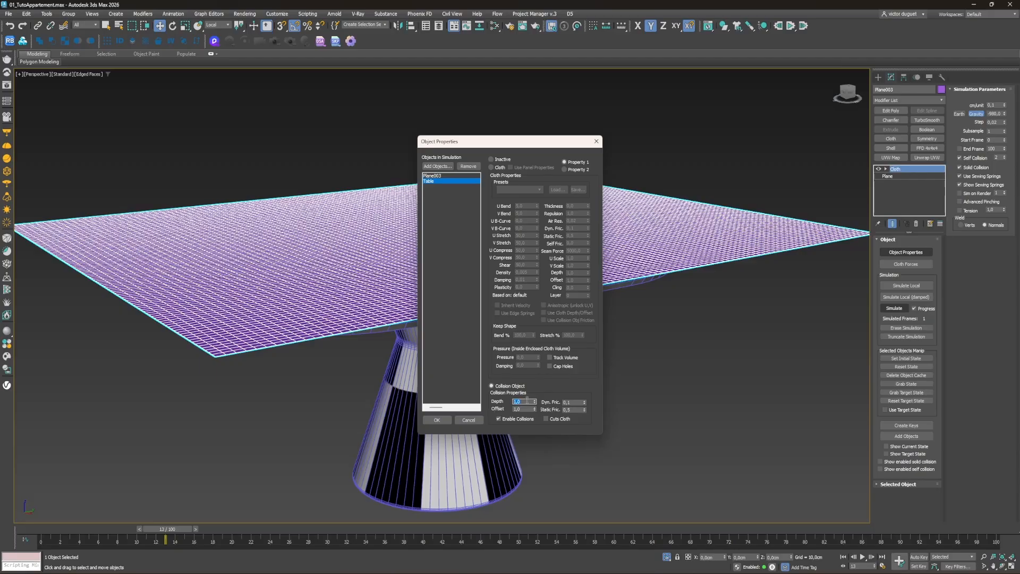
text(10)
key(Tab)
text(5)
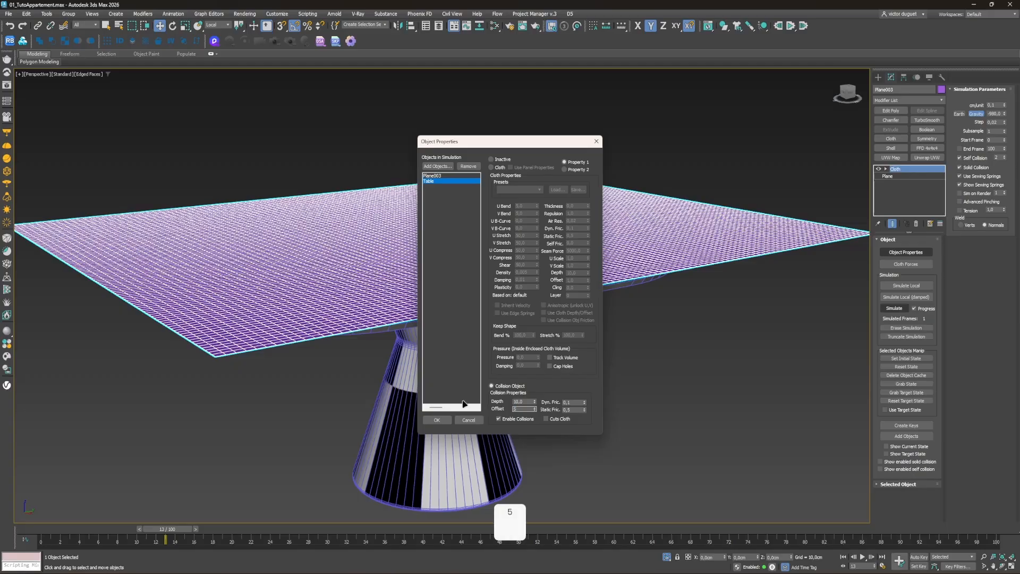
click(435, 420)
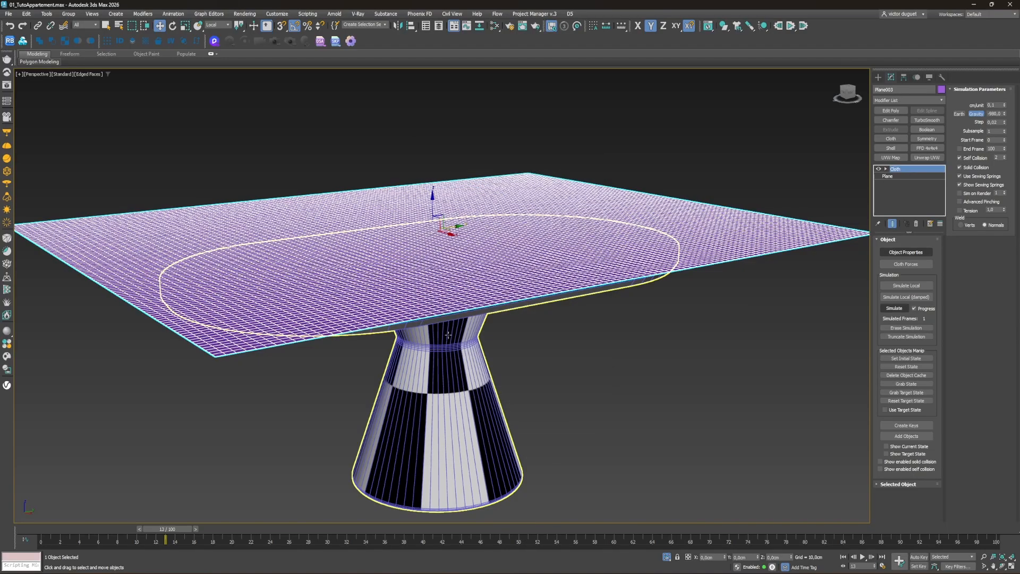
Step: Simulate the tablecloth falling over the table, stop at about frame 60, and go back to frame 56
click(895, 309)
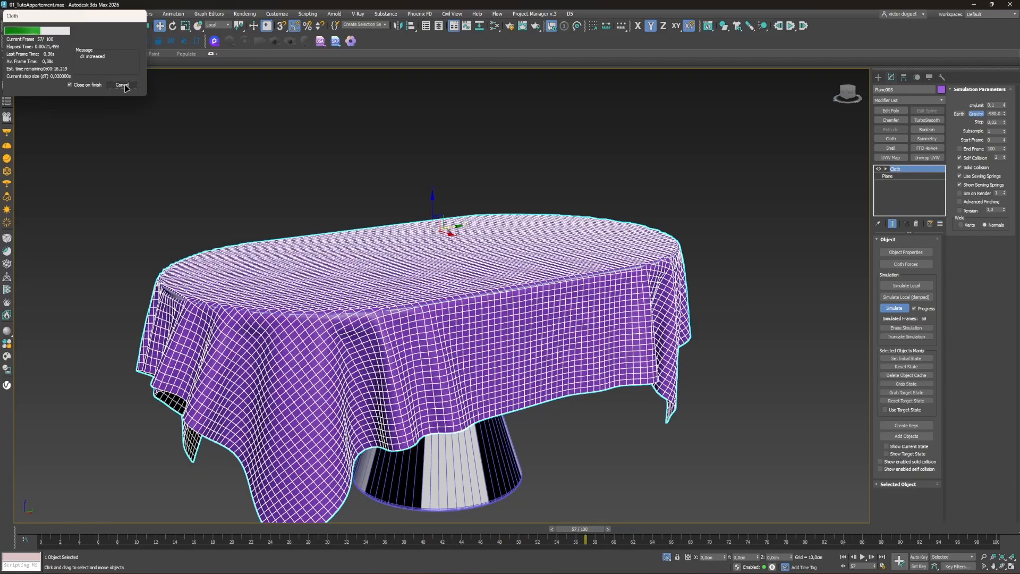
click(125, 87)
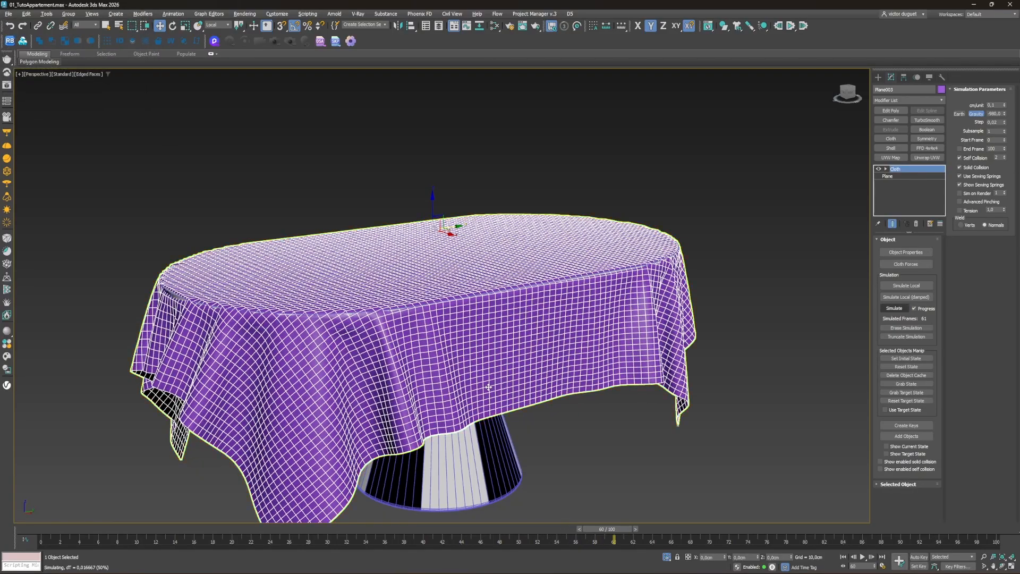
alt+middle_drag(488, 387, 539, 424)
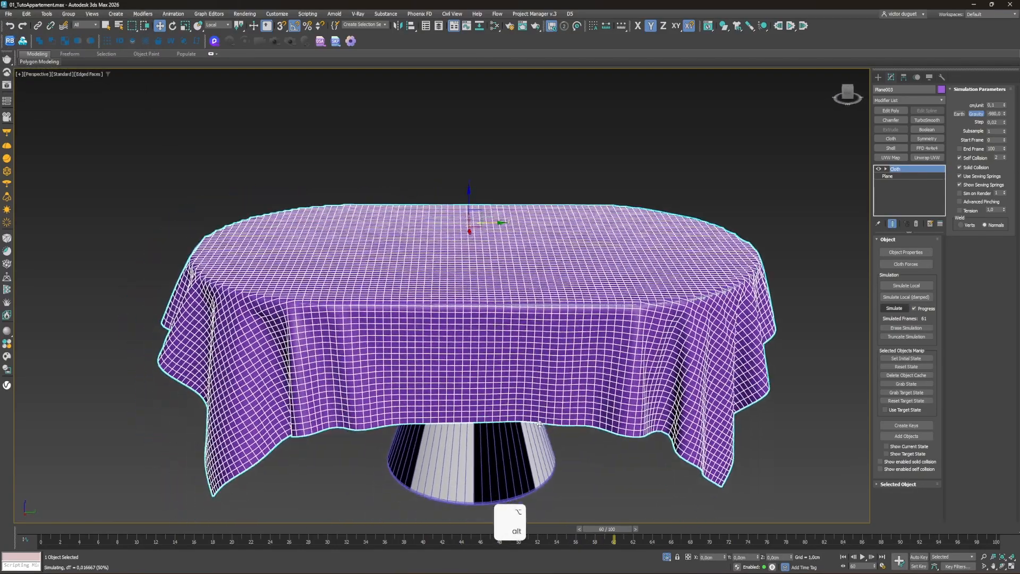
drag(606, 529, 577, 542)
key(w)
alt+middle_drag(466, 410, 494, 425)
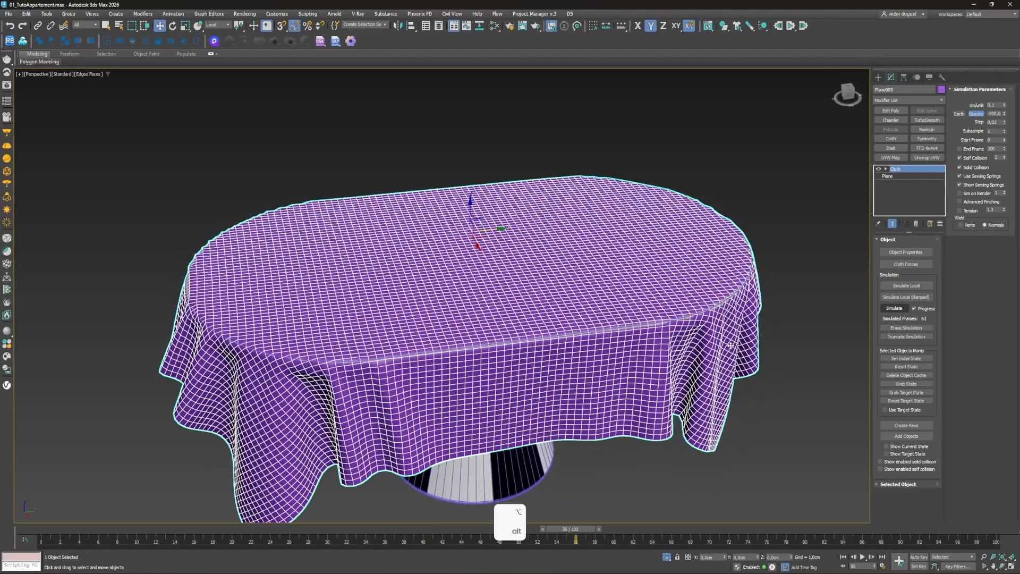
Step: Convert the draped tablecloth to an Editable Poly and add a fresh Cloth modifier to it
right_click(602, 343)
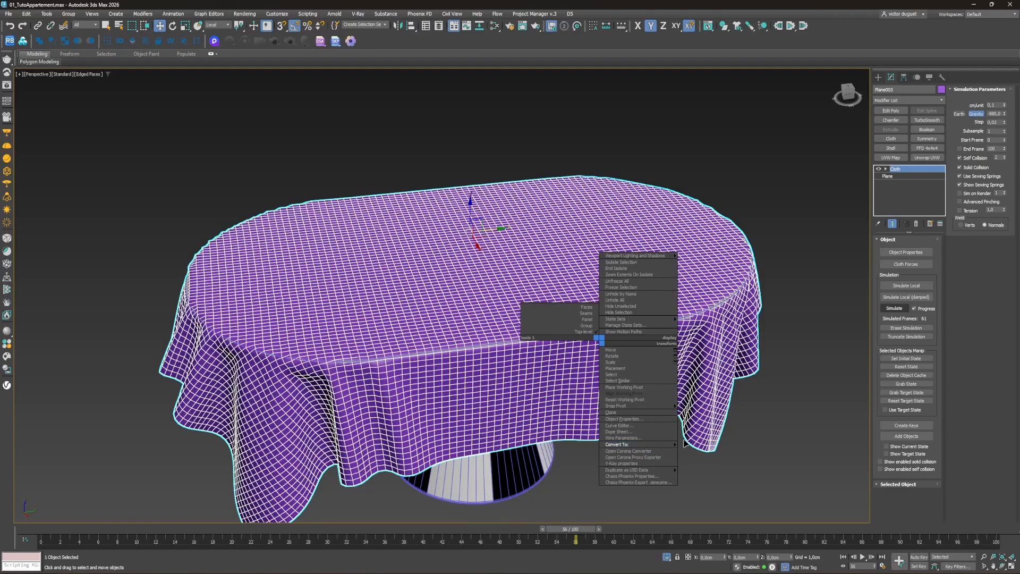
mouse_move(664, 445)
click(705, 451)
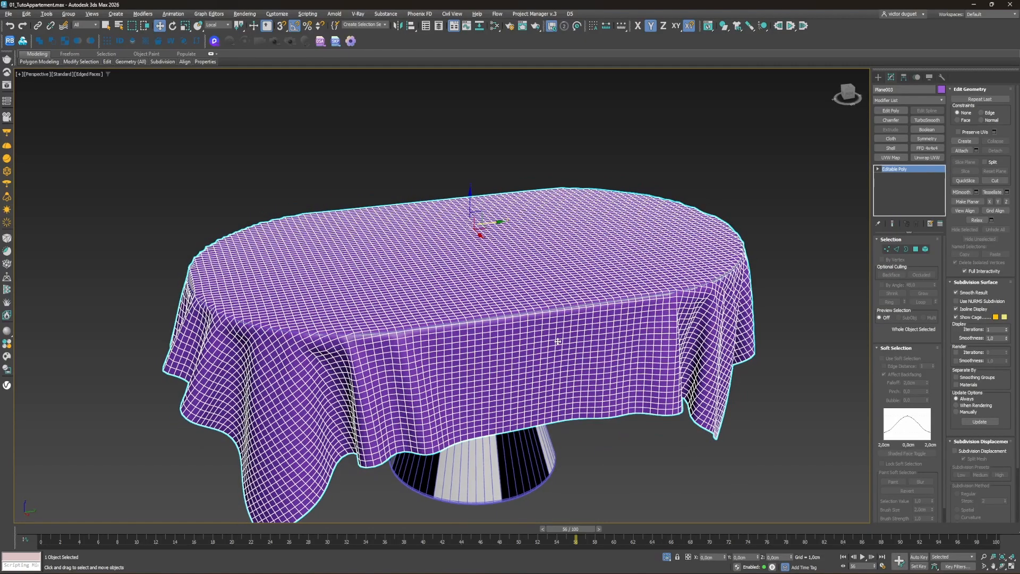
scroll(515, 412, down, 3)
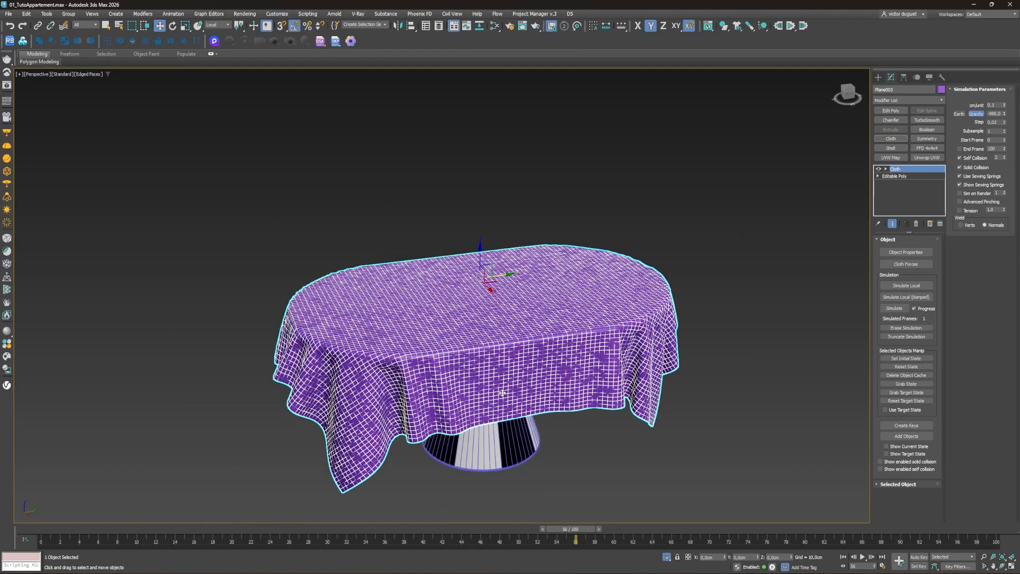
Step: Bring back the full scene, then isolate the table, the tablecloth and all six chairs around it
key(ctrl+a)
click(668, 557)
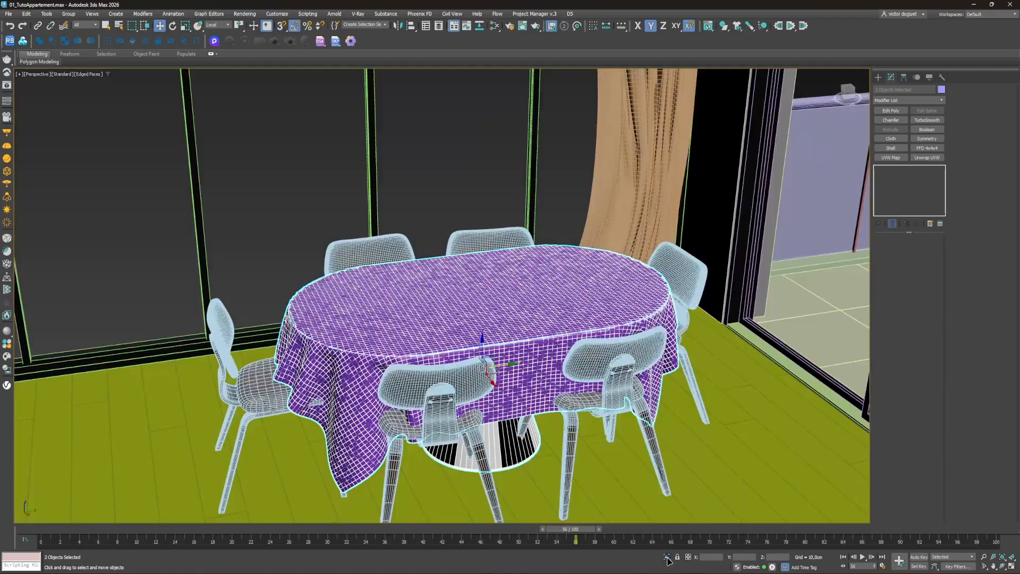
alt+middle_drag(598, 417, 553, 475)
ctrl+click(555, 475)
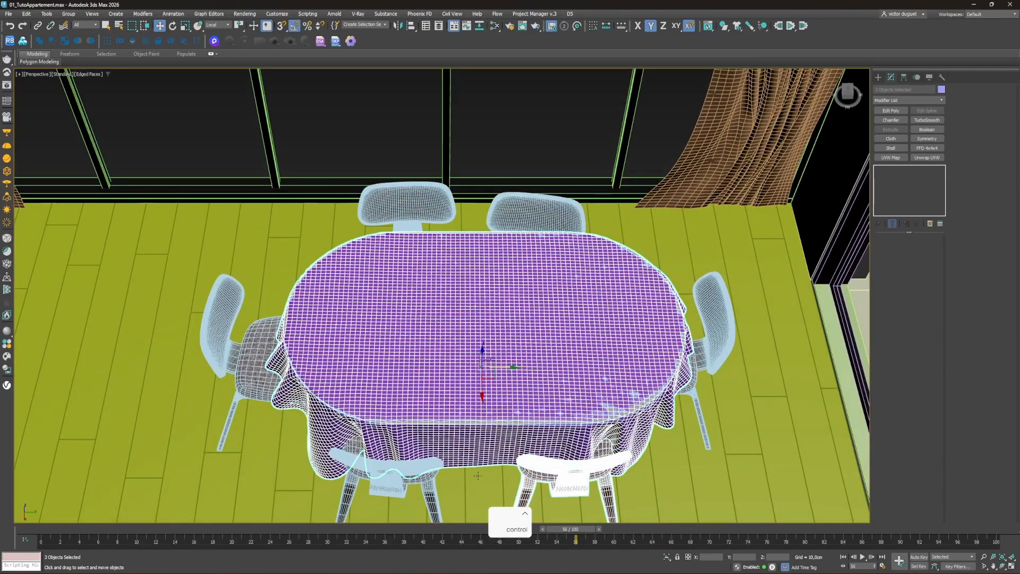
ctrl+click(407, 474)
ctrl+click(228, 341)
ctrl+click(408, 208)
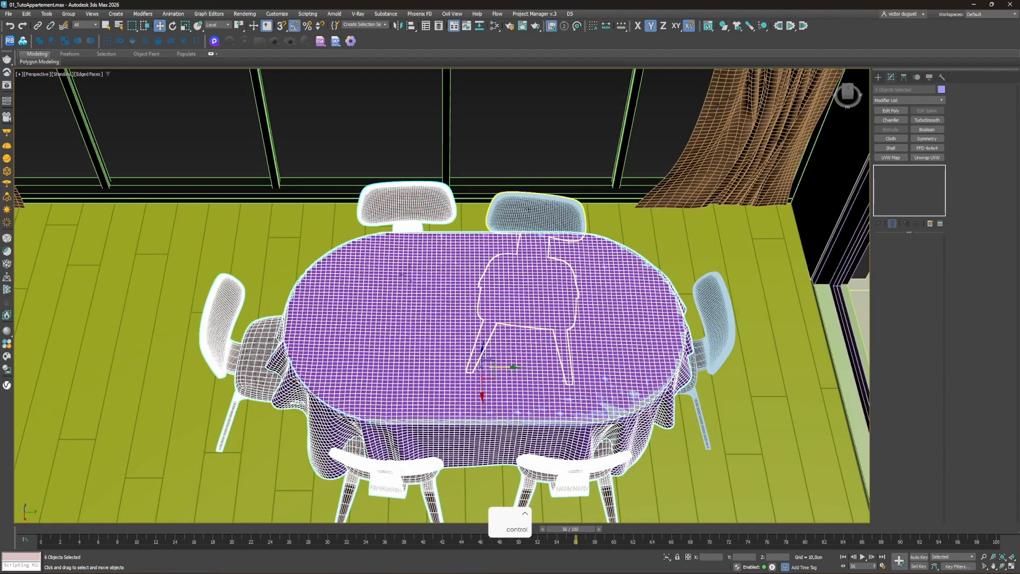
ctrl+click(530, 207)
ctrl+click(715, 310)
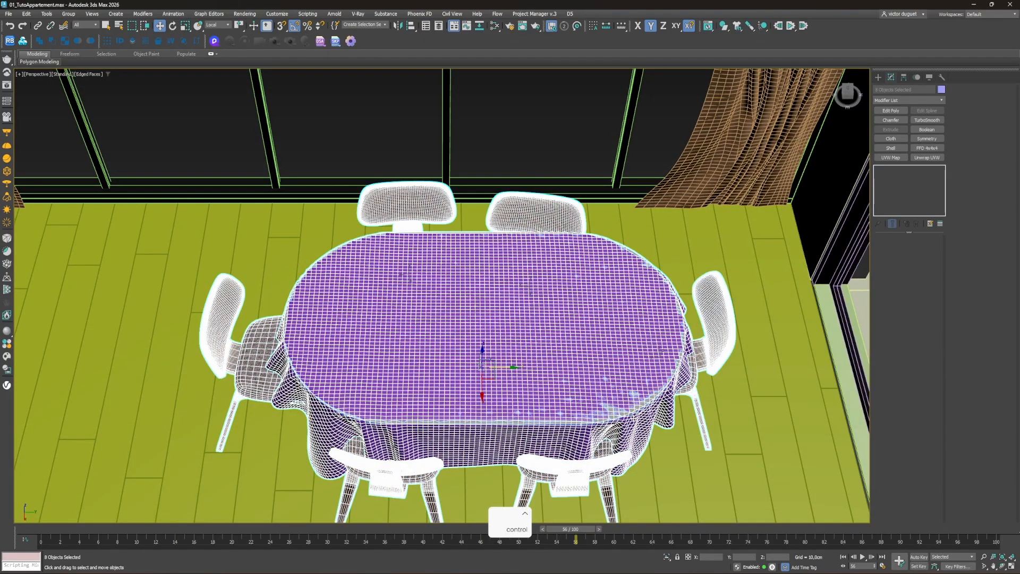
click(667, 557)
alt+middle_drag(450, 378, 455, 465)
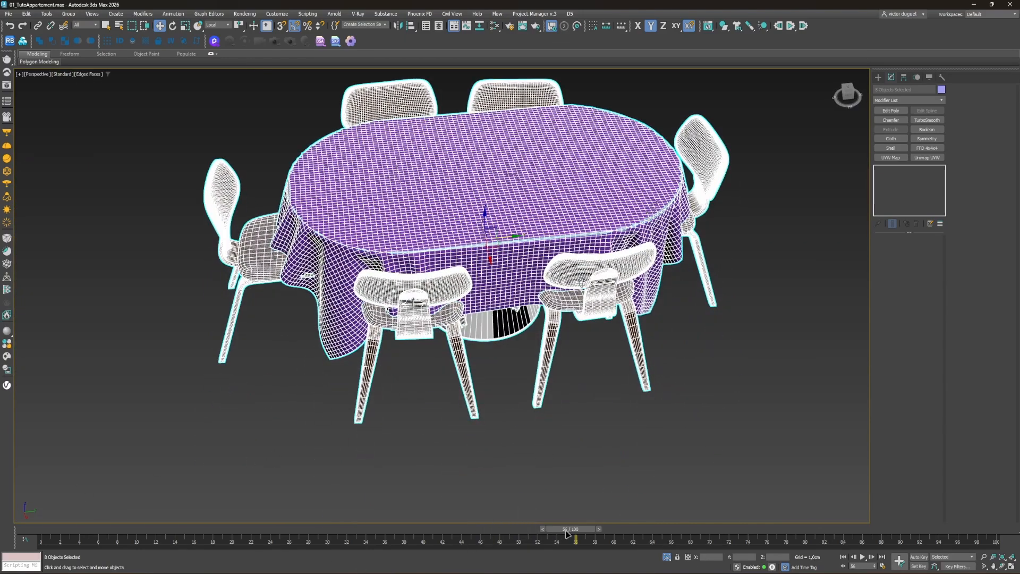
Step: At frame 50, turn on Auto Key and set keys for the chairs, leaving the table and tablecloth out of the selection
drag(567, 533, 540, 533)
key(w)
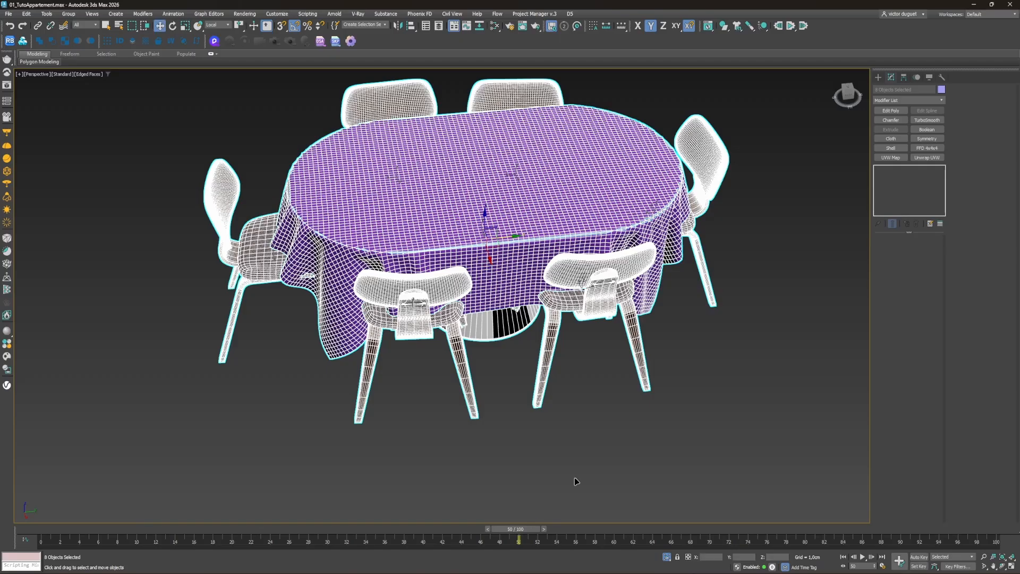
click(919, 557)
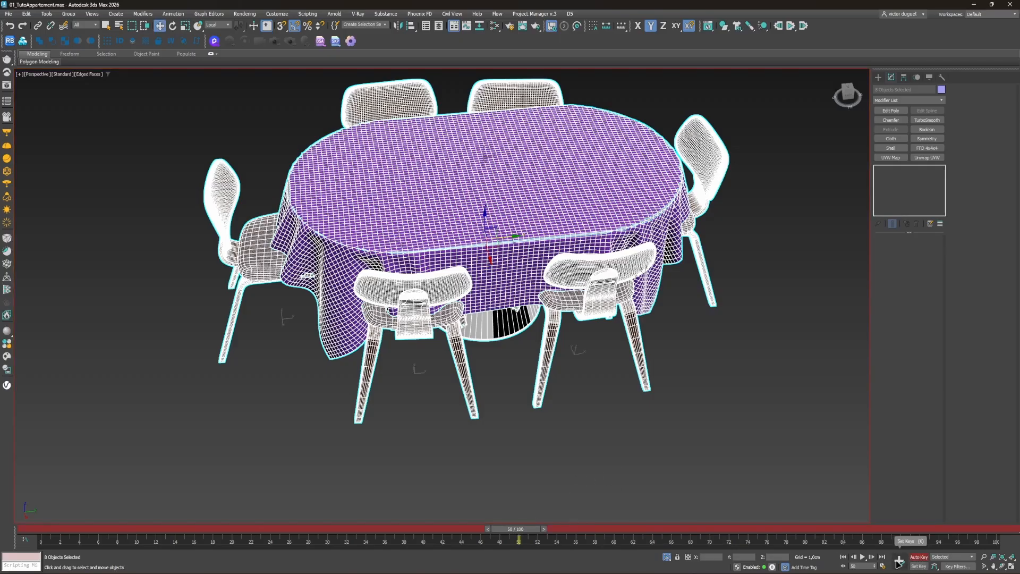
key(alt)
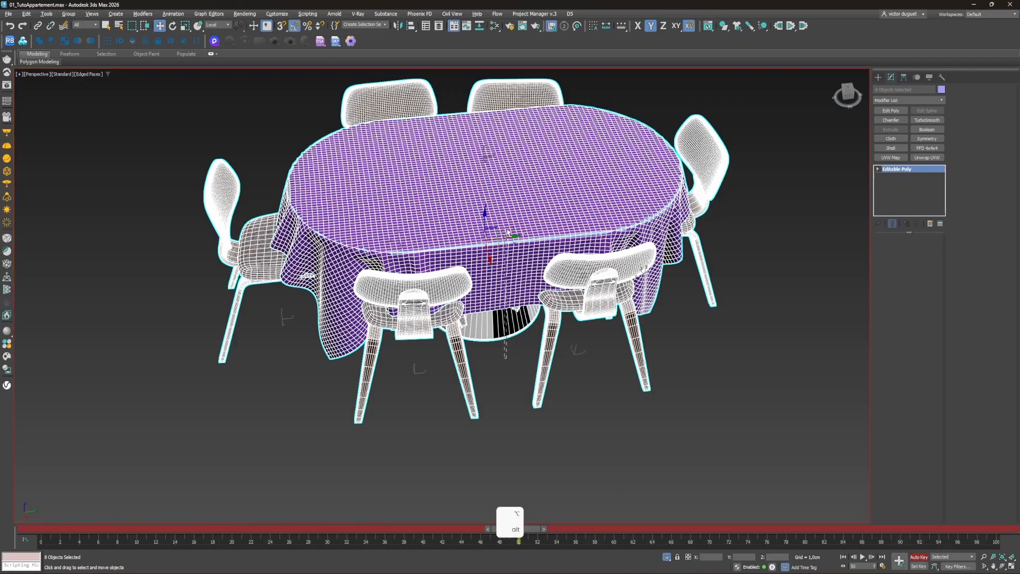
alt+click(508, 233)
alt+middle_drag(508, 232, 490, 315)
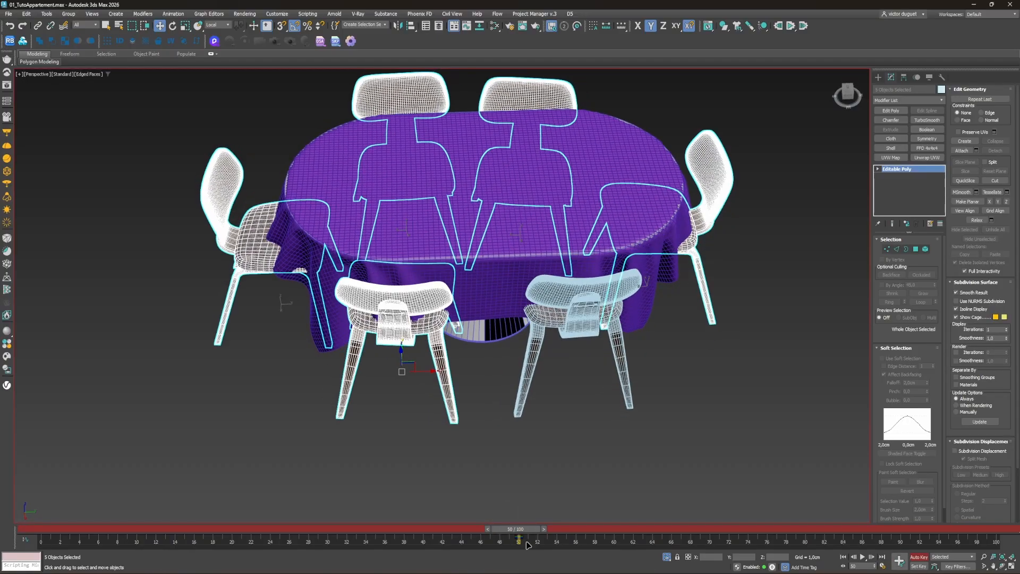
Step: At frame 0, move one end chair and the two chairs along one long side away from the table
drag(518, 534, 43, 529)
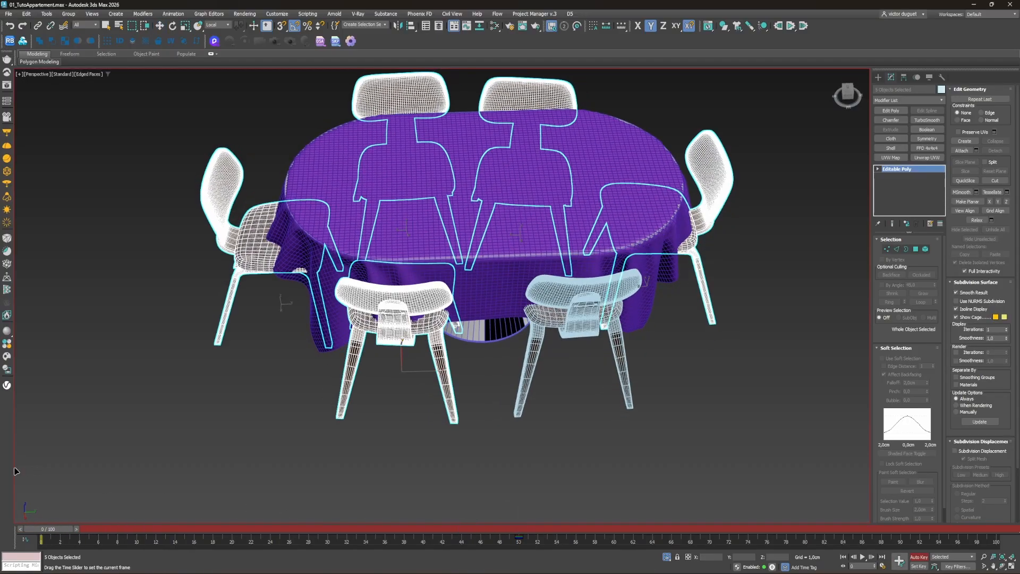
click(289, 264)
drag(302, 303, 237, 305)
alt+middle_drag(256, 317, 372, 319)
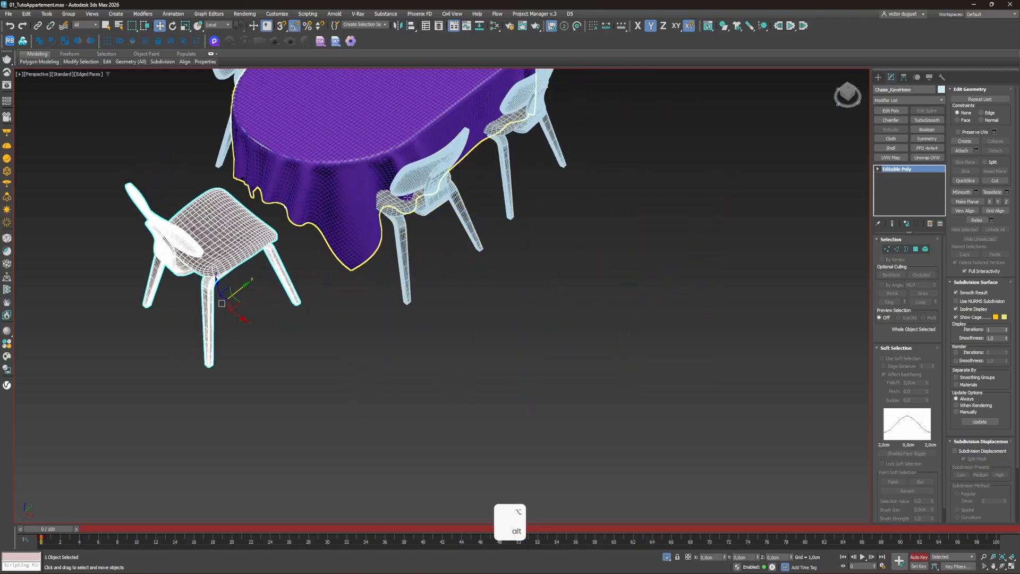
click(376, 223)
click(402, 219)
drag(402, 237, 467, 282)
click(488, 166)
drag(488, 166, 552, 193)
Step: Move the opposite end chair and the two chairs on the other long side away from the table at frame 0
middle_drag(552, 193, 451, 256)
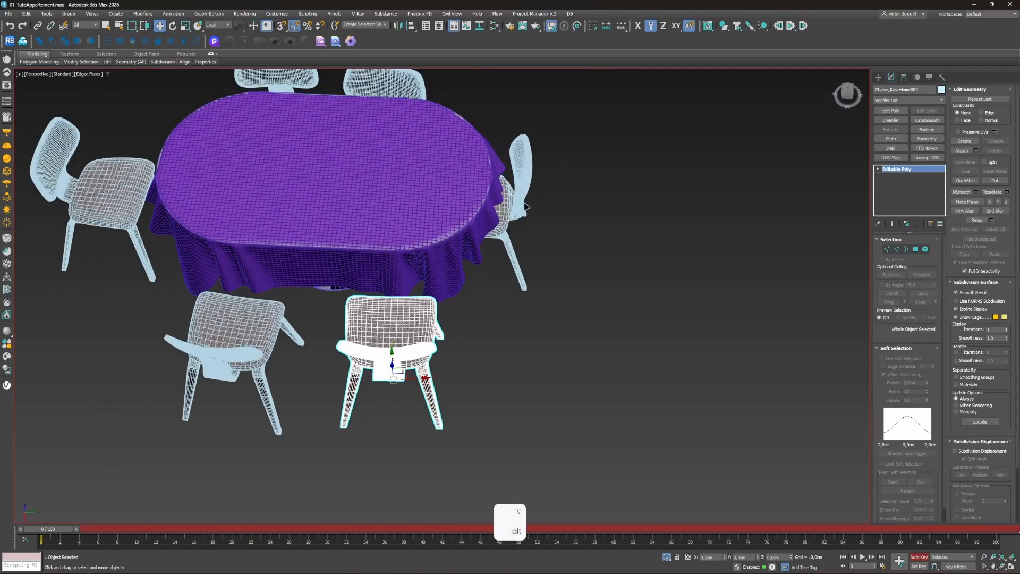
click(461, 249)
drag(462, 249, 523, 254)
alt+middle_drag(524, 254, 290, 319)
click(577, 268)
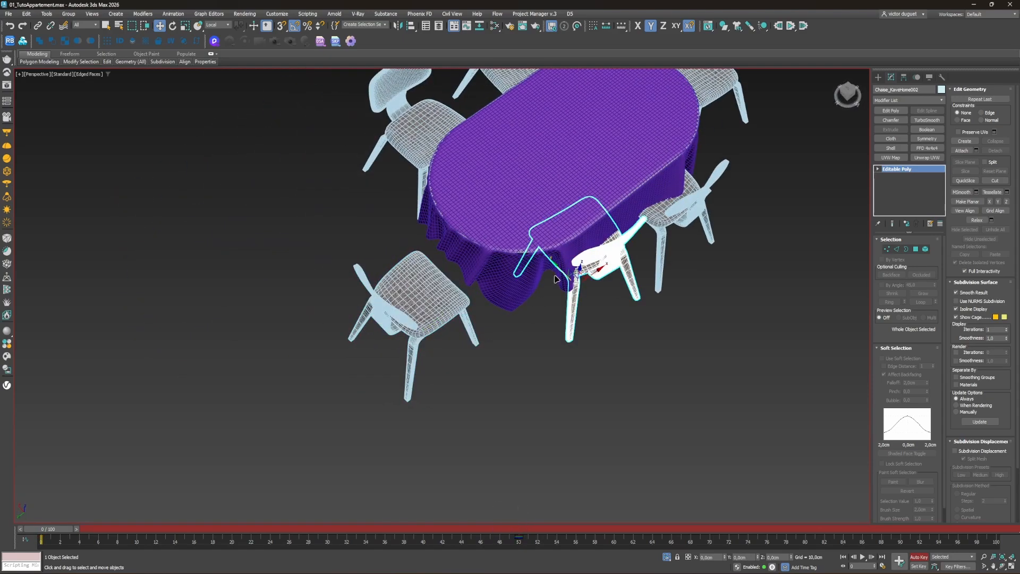
drag(576, 268, 635, 327)
click(651, 223)
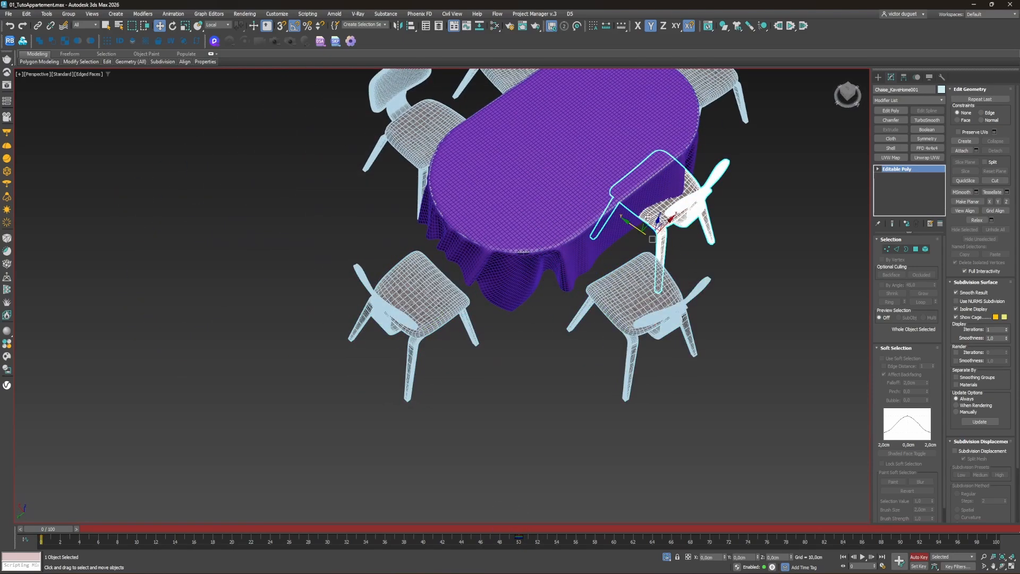
drag(634, 229, 683, 268)
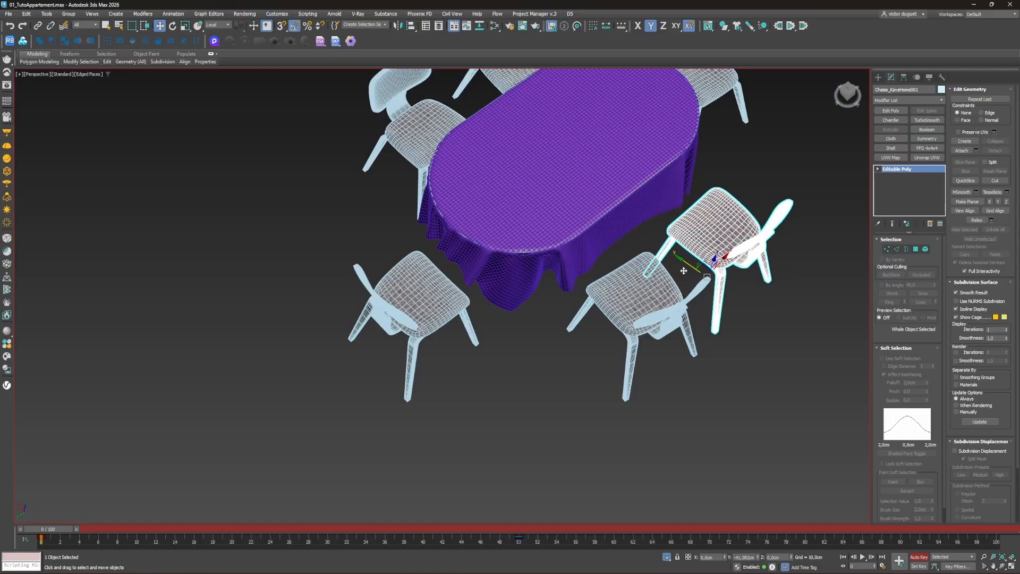
alt+middle_drag(727, 255, 712, 250)
alt+middle_drag(445, 296, 488, 341)
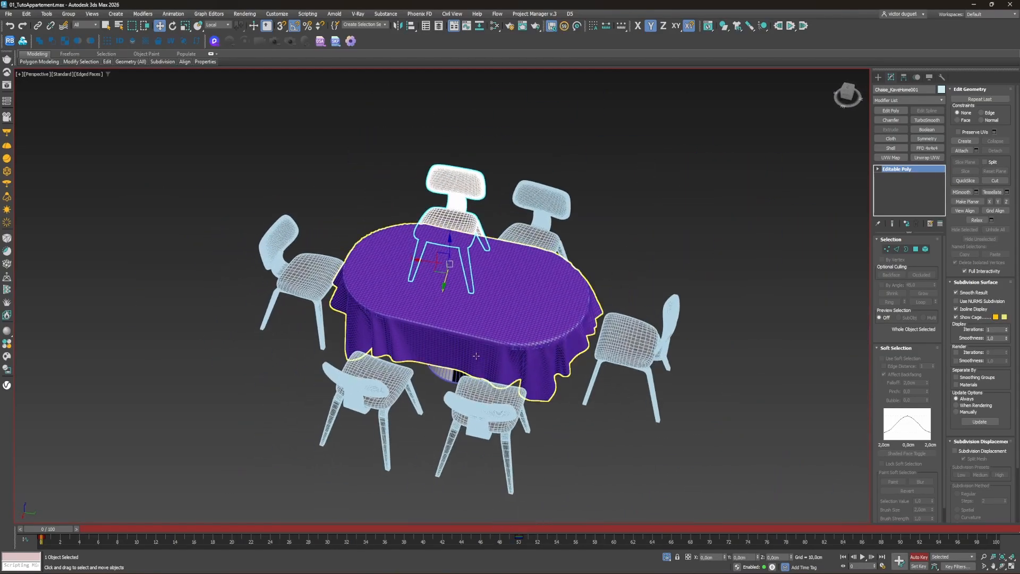
Step: Add the six chairs and the Table to the tablecloth's simulation as collision objects with depth 10 and offset 5
click(476, 355)
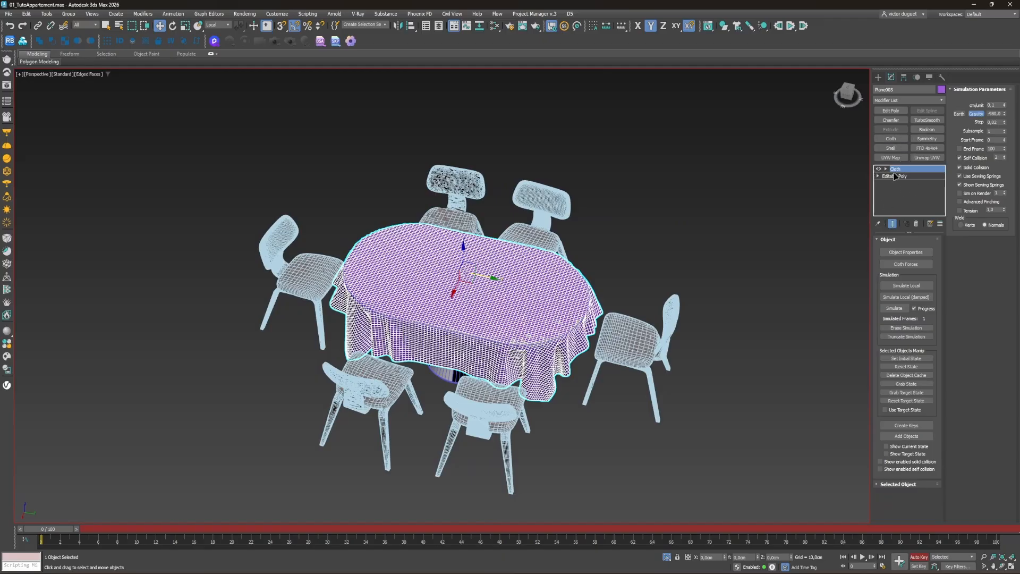
click(899, 251)
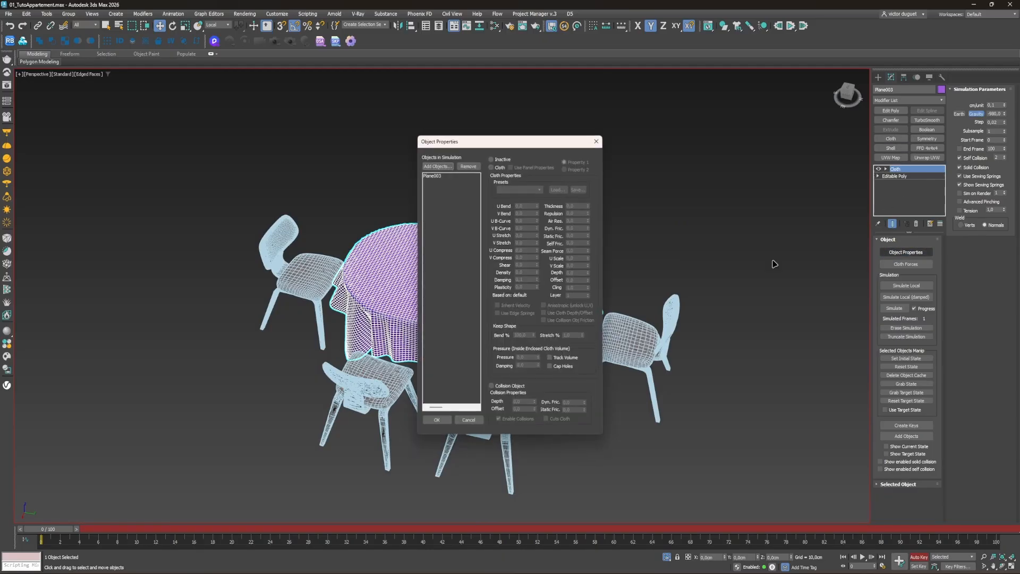
click(437, 167)
click(84, 100)
shift+click(72, 143)
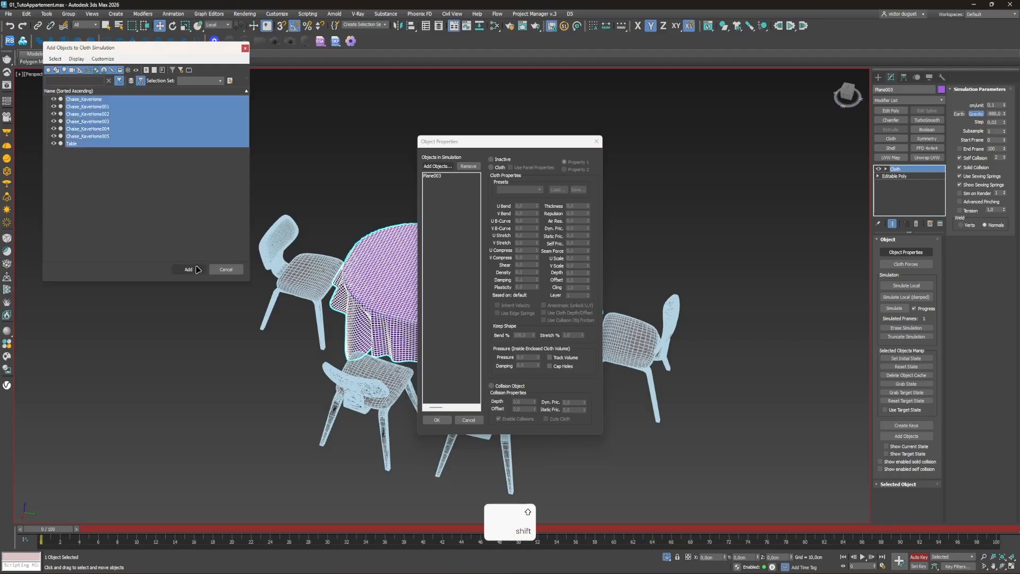
click(187, 269)
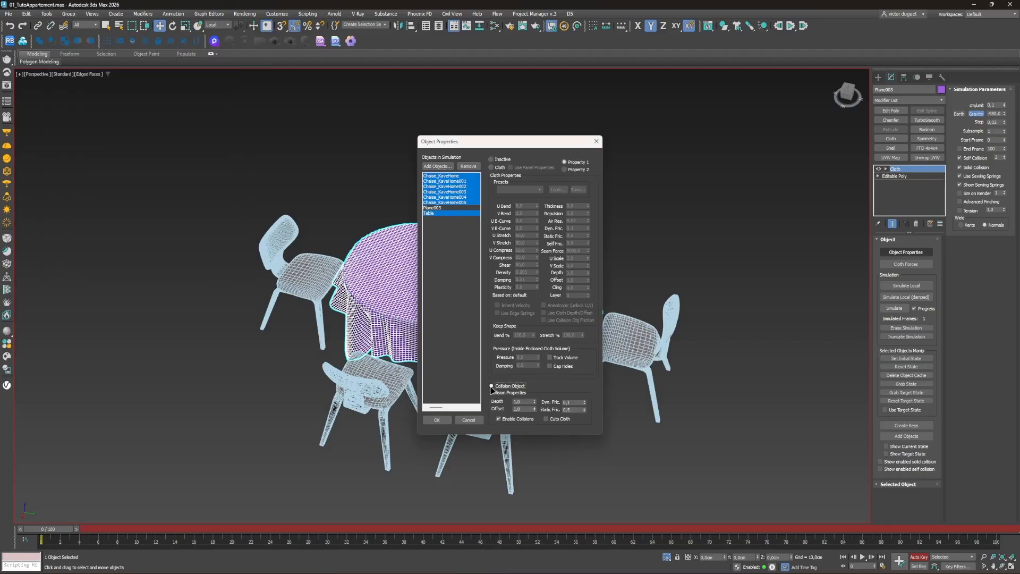
key(Tab)
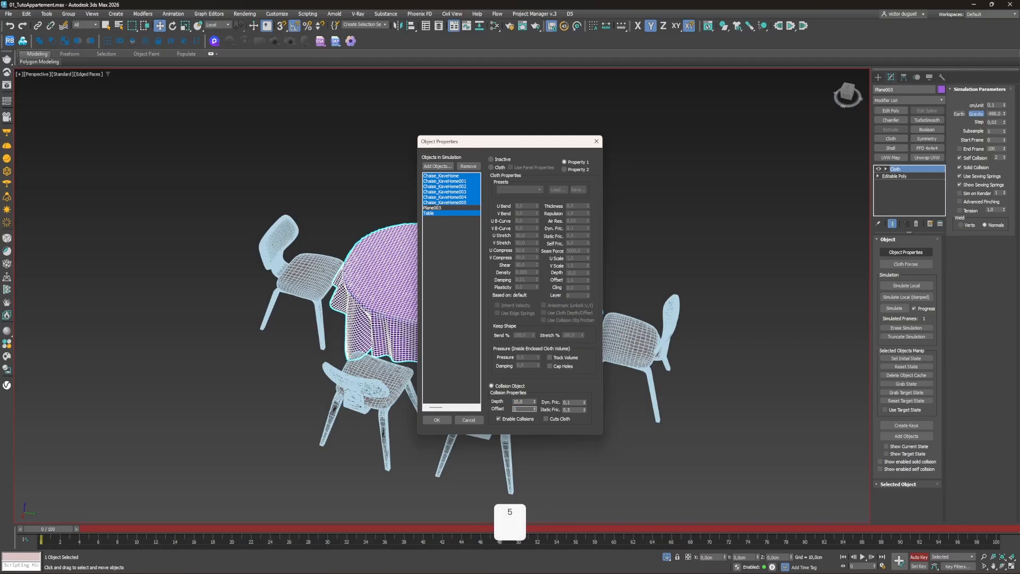
Step: Set Plane003 as a Cloth object with the Cotton preset in the simulation's object properties and accept the changes
click(432, 212)
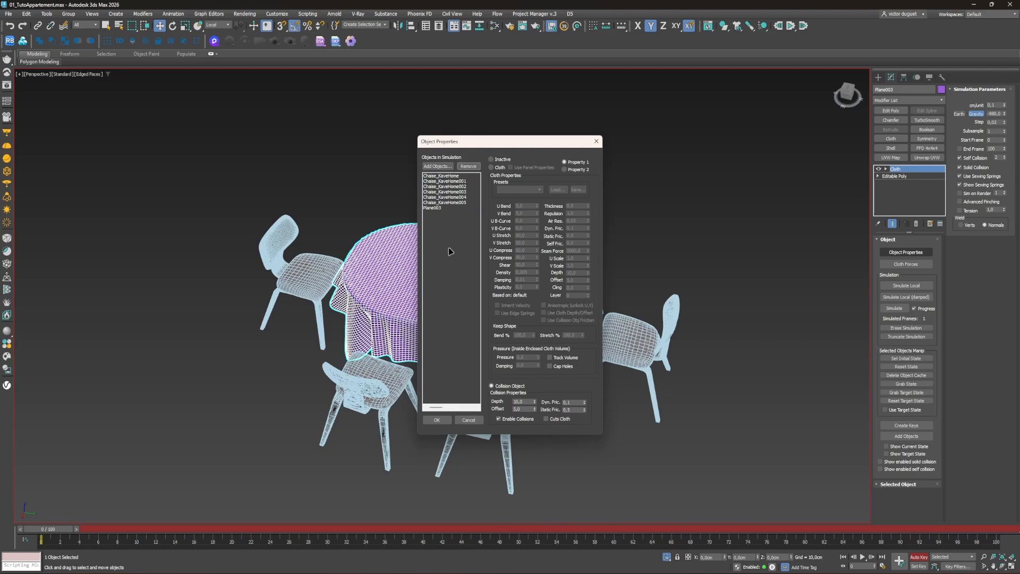
click(439, 207)
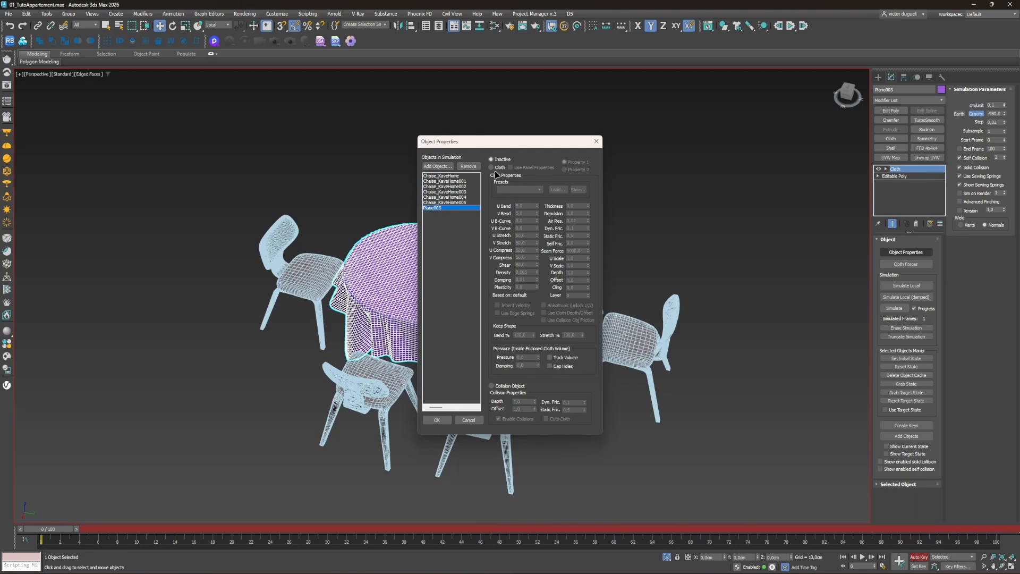
click(492, 167)
click(507, 189)
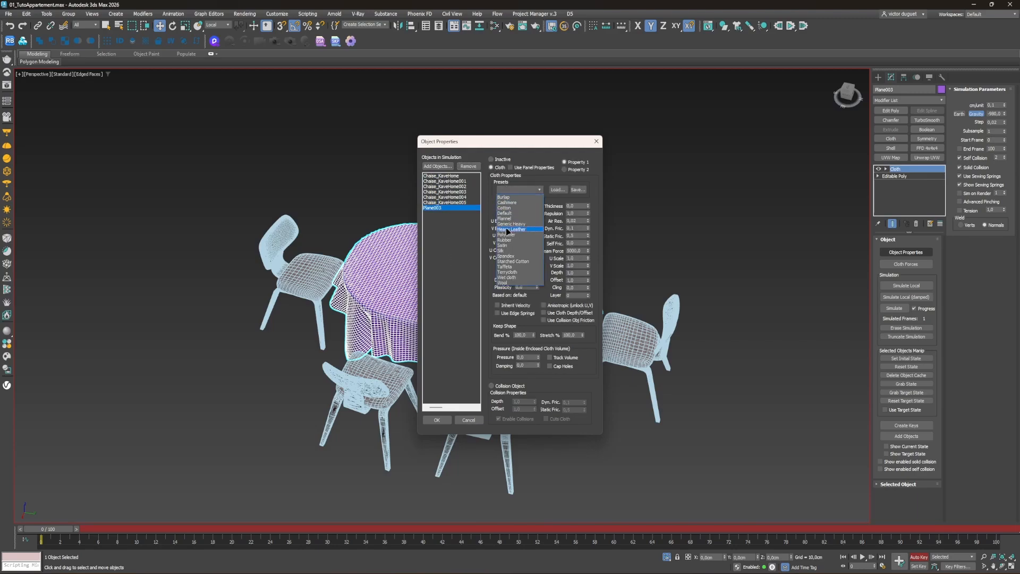
click(509, 208)
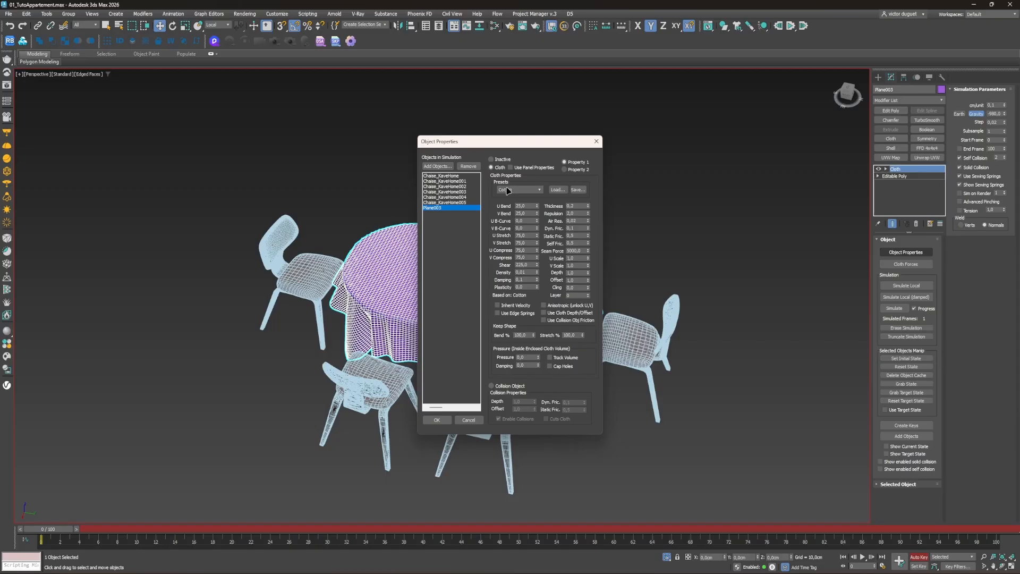
click(433, 420)
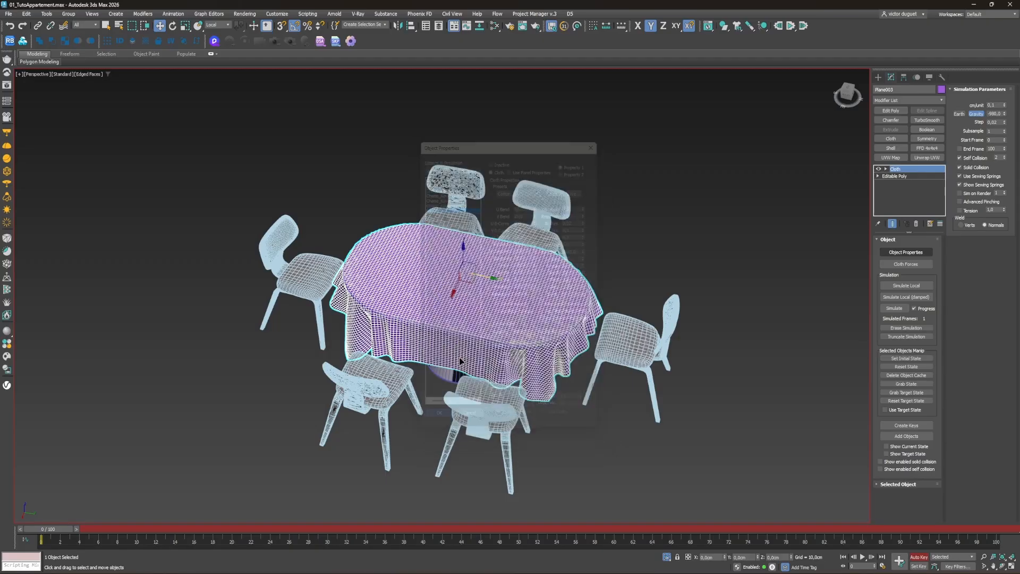
Step: Turn off Auto Key recording
click(920, 558)
alt+middle_drag(486, 327, 650, 332)
mouse_move(463, 330)
middle_down()
mouse_move(470, 302)
mouse_move(476, 321)
middle_up()
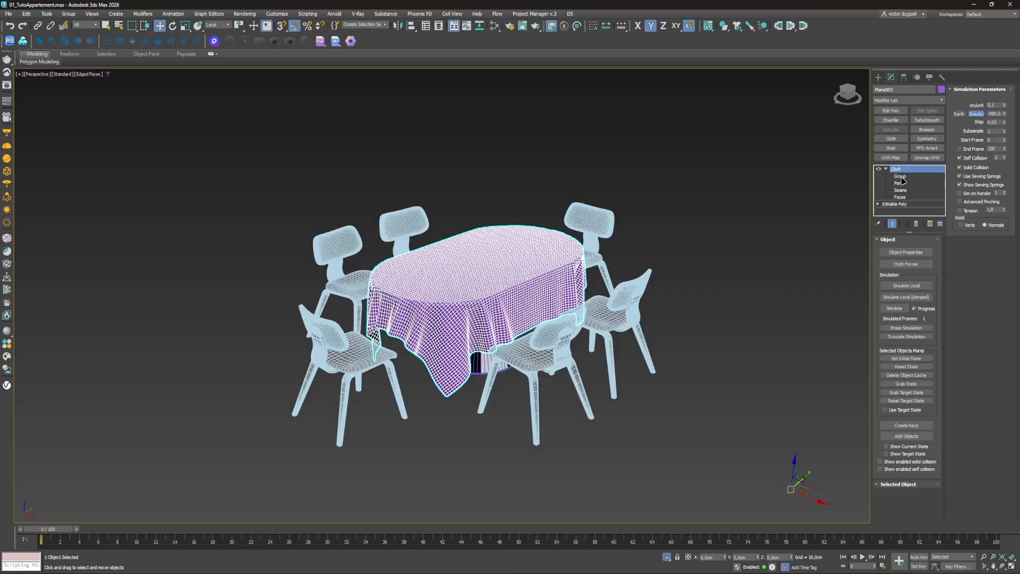
Step: Make a Cloth group from the tablecloth vertices lying on the tabletop, selected in the Left view, and constrain it to the Table node
click(901, 177)
key(alt+w)
key(alt+w)
key(alt+w)
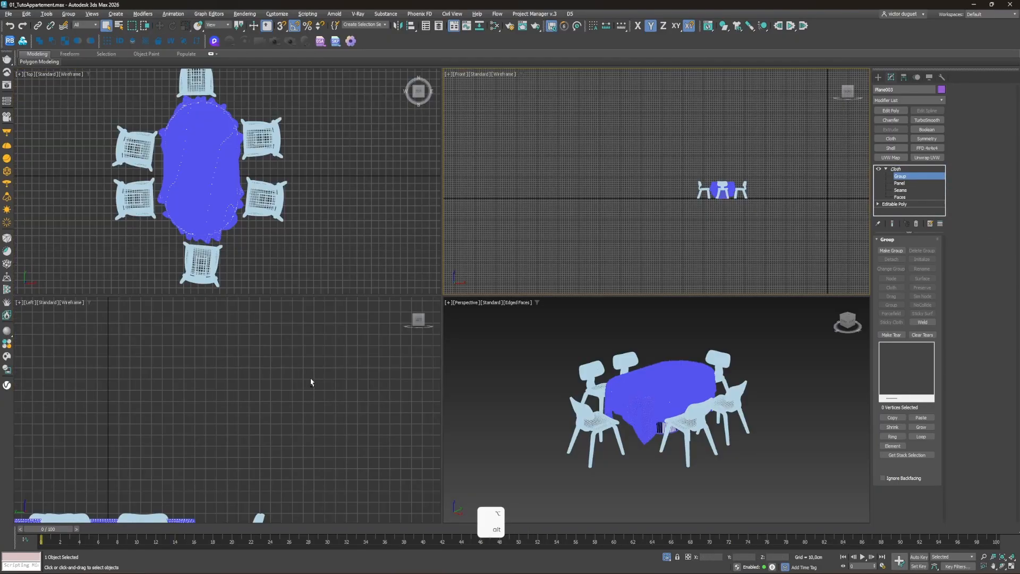
key(alt+w)
scroll(356, 358, up, 5)
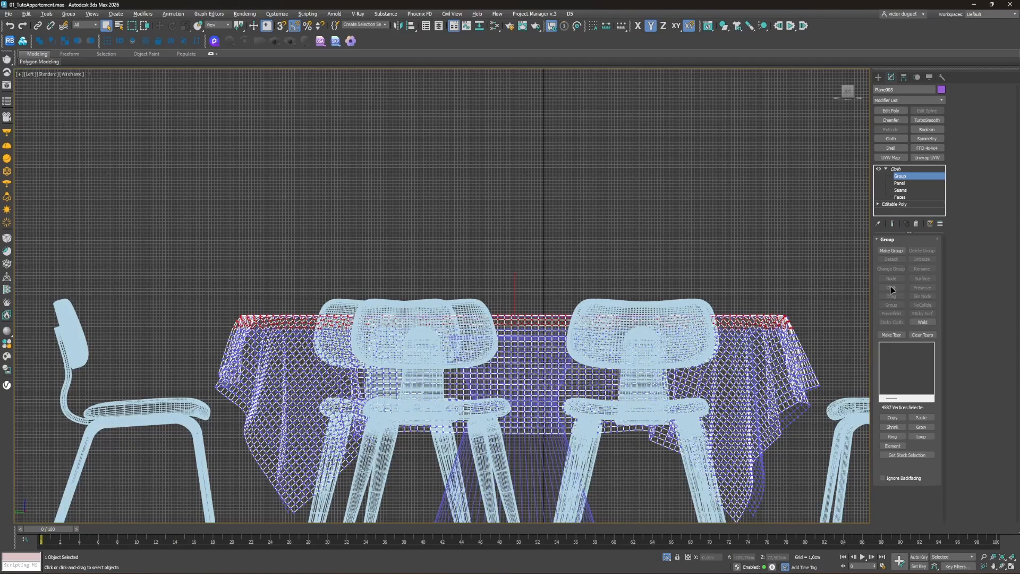
click(895, 251)
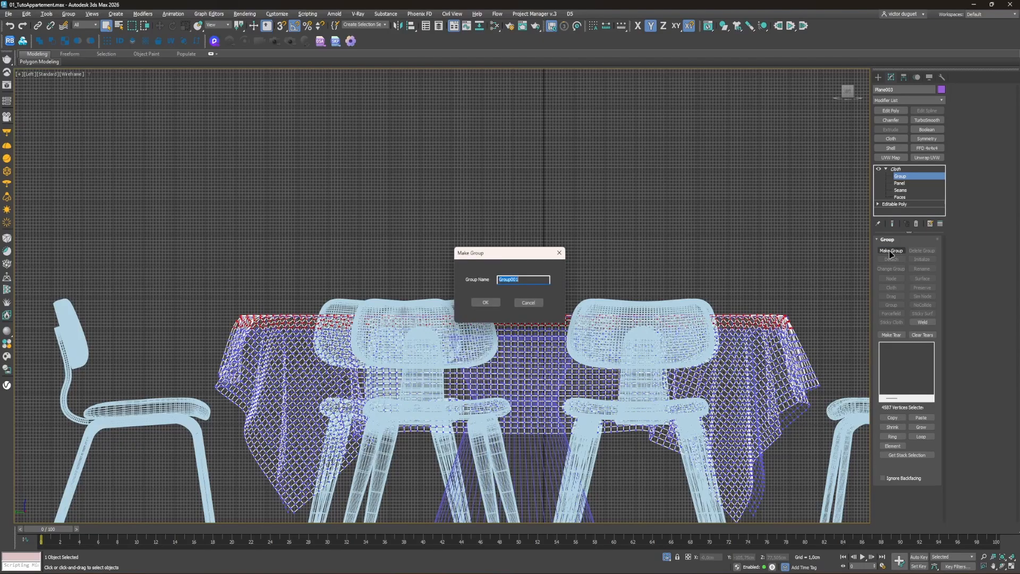
click(485, 303)
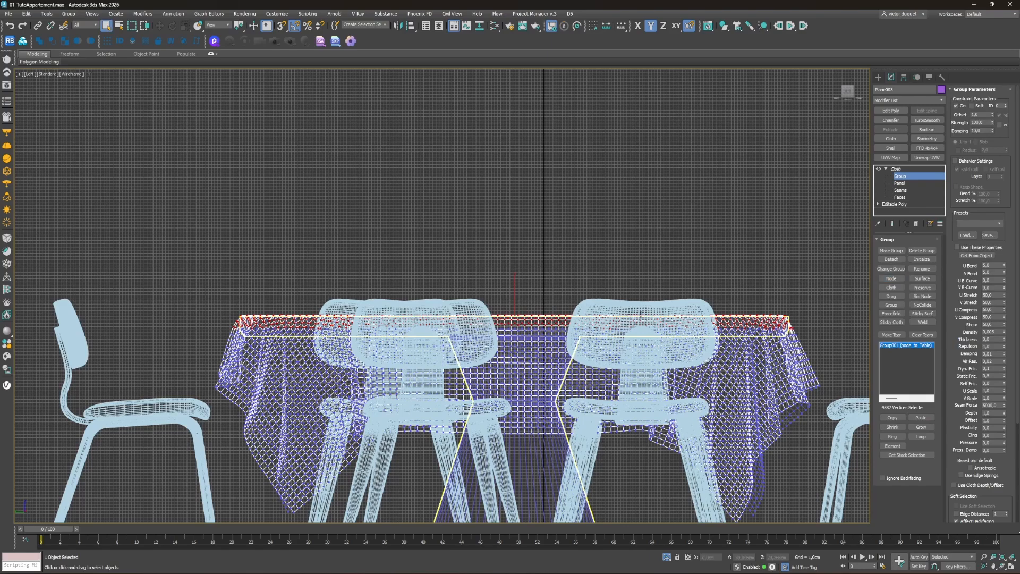
click(882, 177)
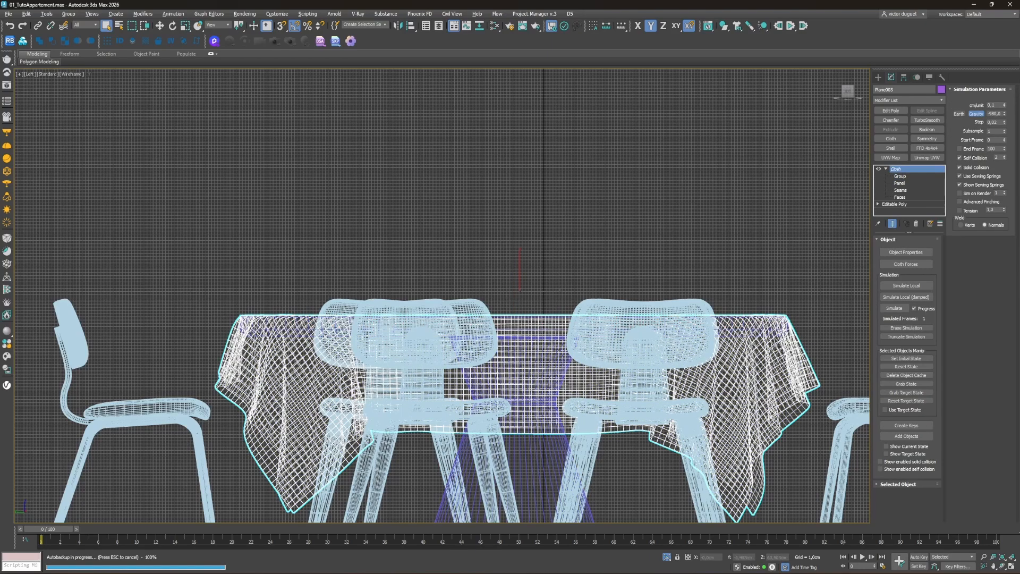
Step: Save the scene, run the cloth simulation from the Perspective view and stop it at about frame 75
scroll(570, 416, down, 3)
key(alt+w)
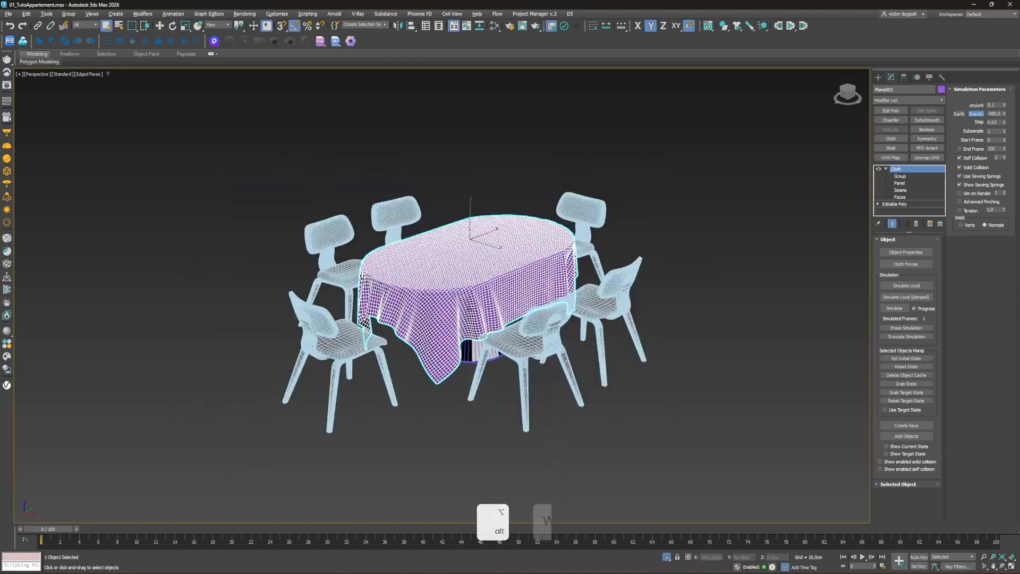
key(ctrl+s)
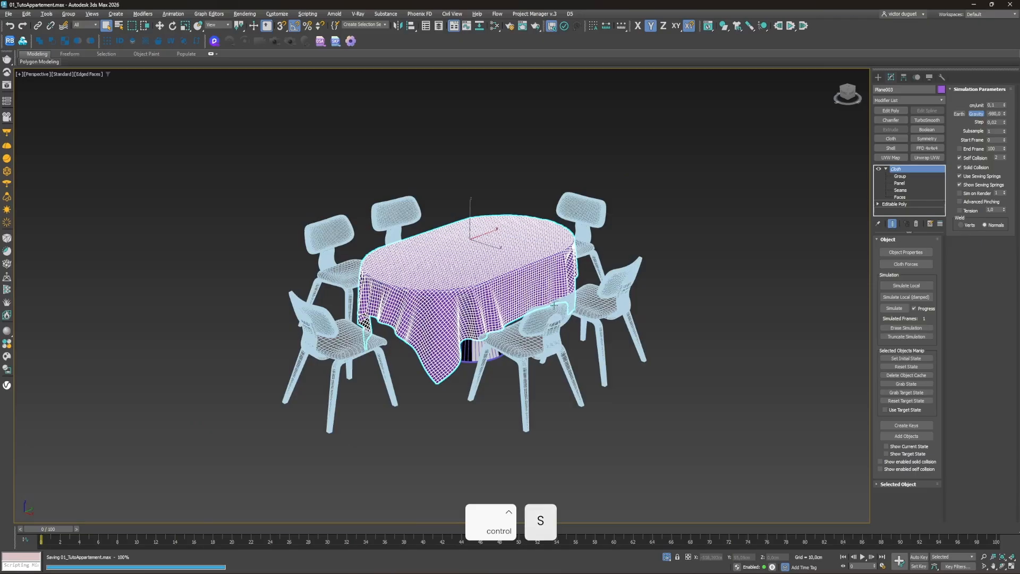
click(894, 309)
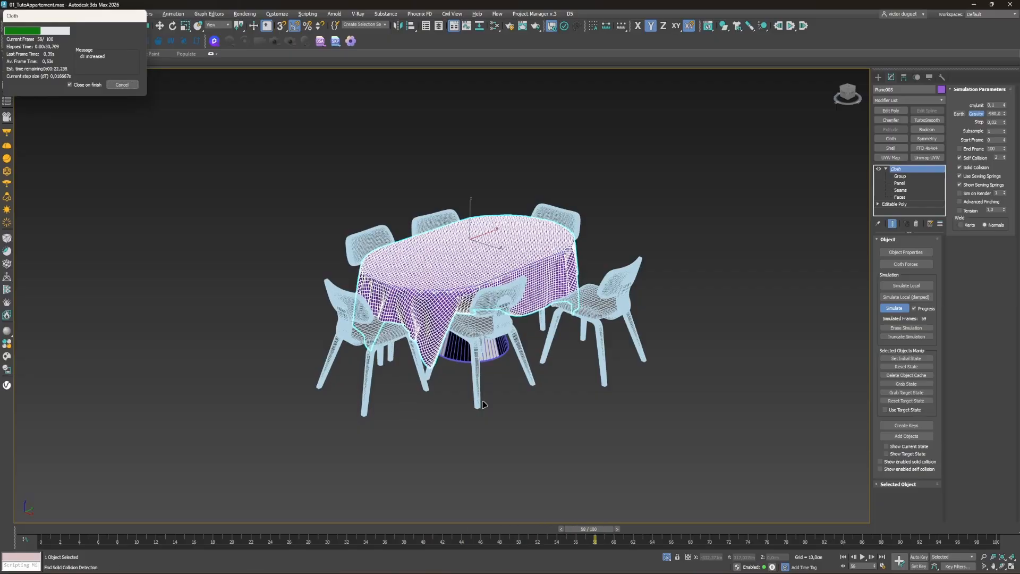
click(118, 85)
Step: Rotate the chair Chaise_KaveHome004 about its vertical axis so it sits at a slight angle to the table
scroll(462, 239, up, 4)
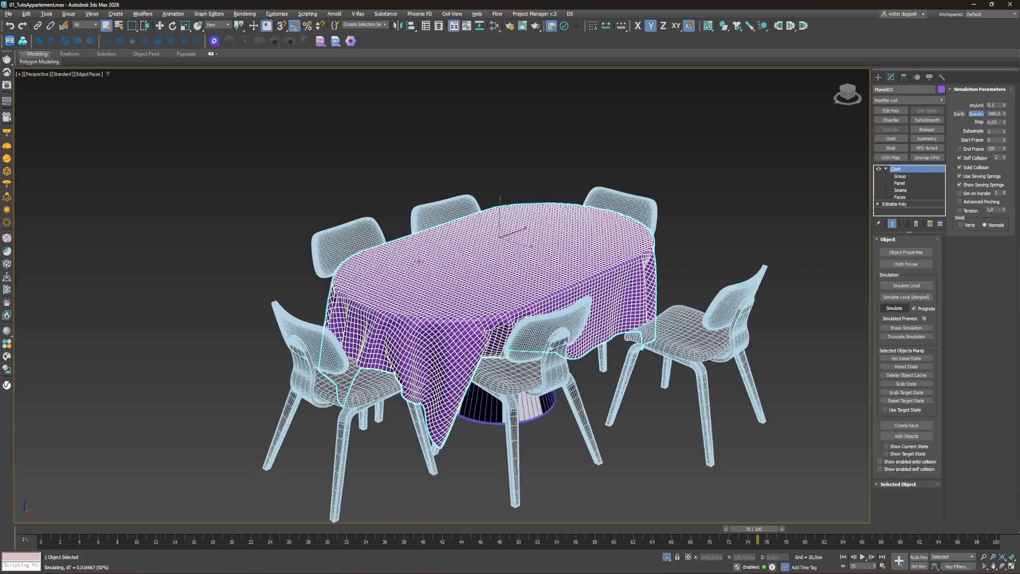
alt+middle_drag(433, 285, 494, 441)
scroll(380, 316, up, 5)
scroll(420, 375, down, 5)
scroll(724, 360, up, 4)
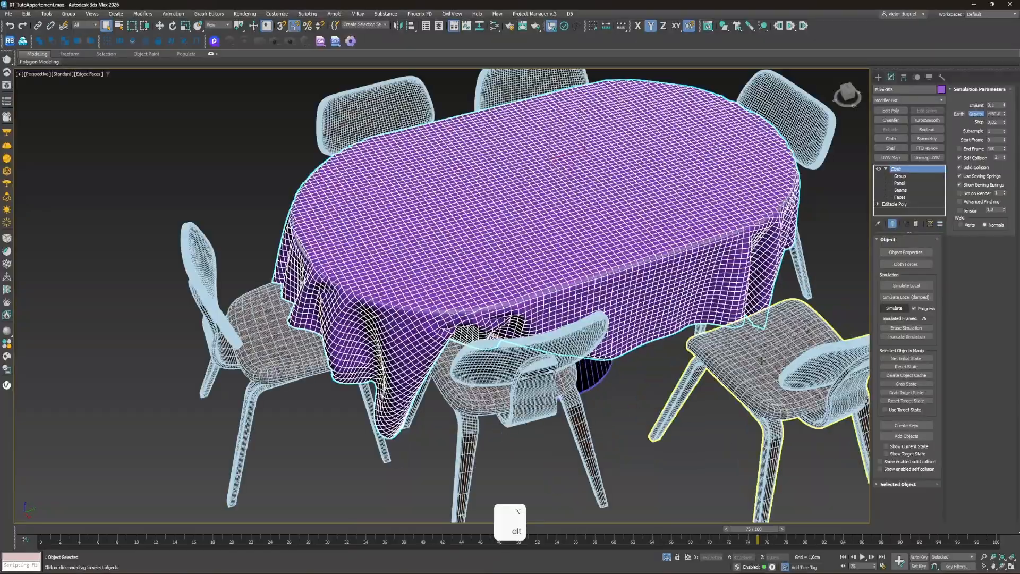
click(725, 360)
middle_drag(724, 360, 564, 308)
key(w)
middle_drag(560, 375, 573, 313)
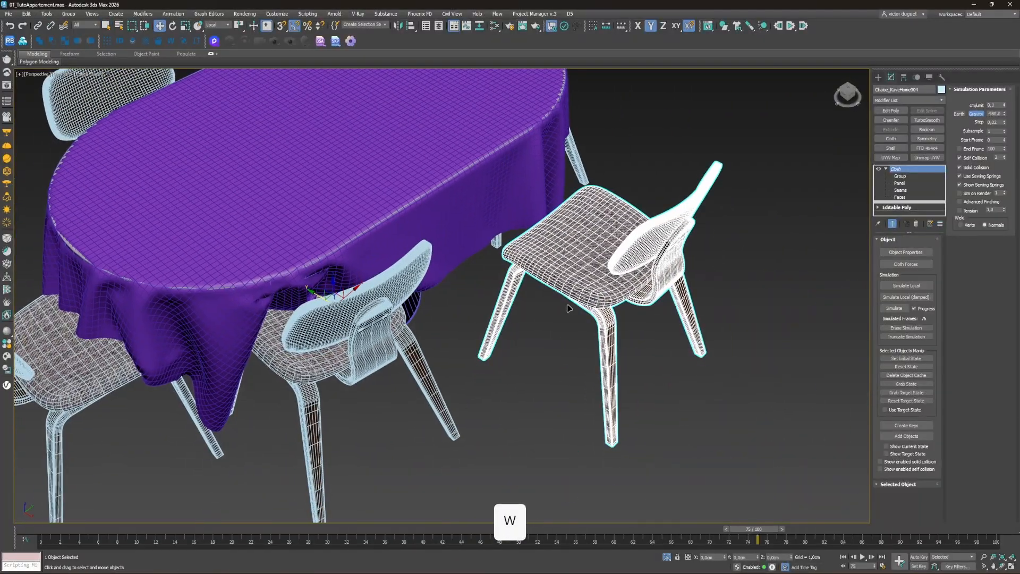
scroll(572, 313, down, 4)
key(e)
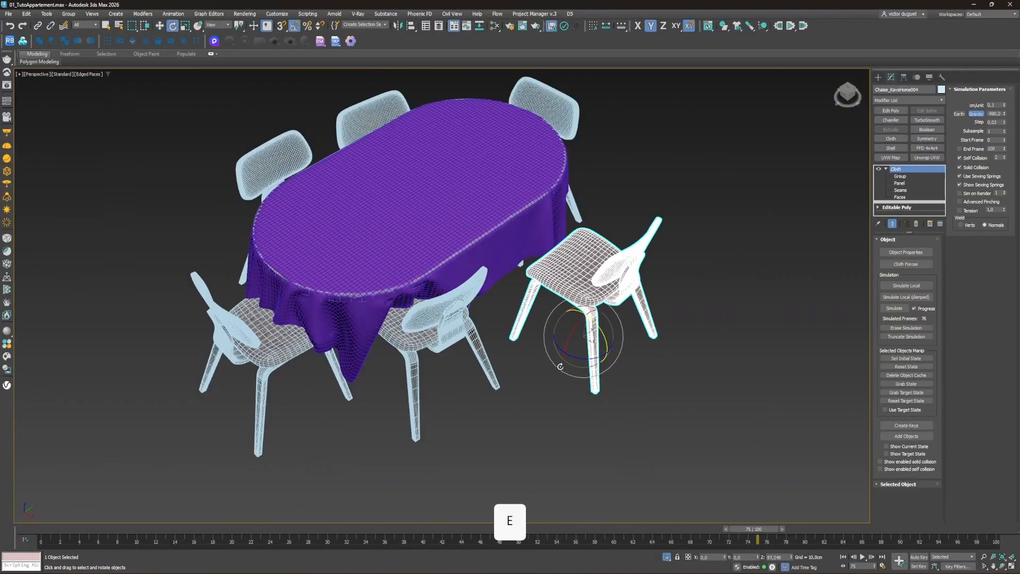
drag(579, 361, 585, 357)
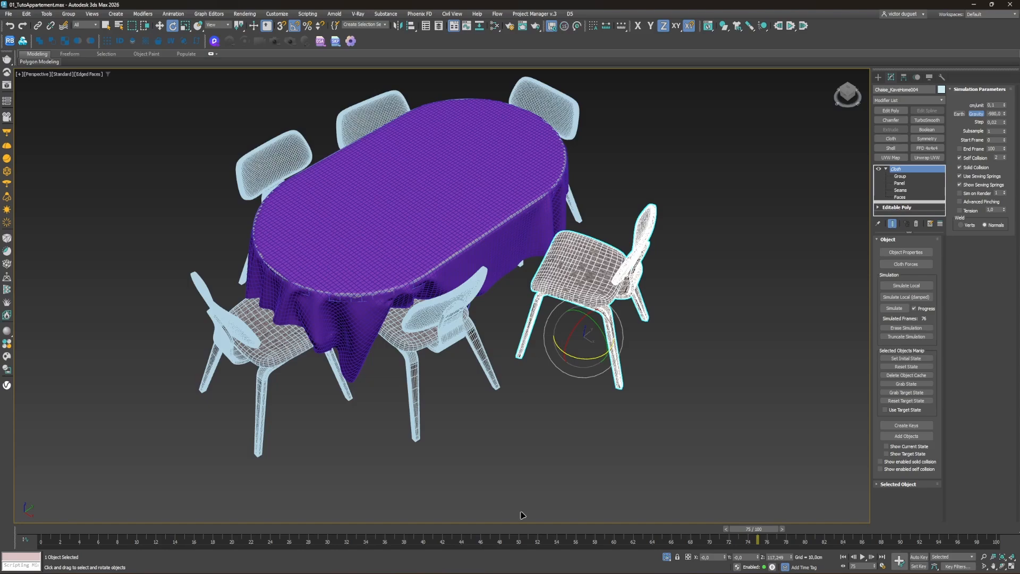
scroll(565, 428, down, 4)
key(w)
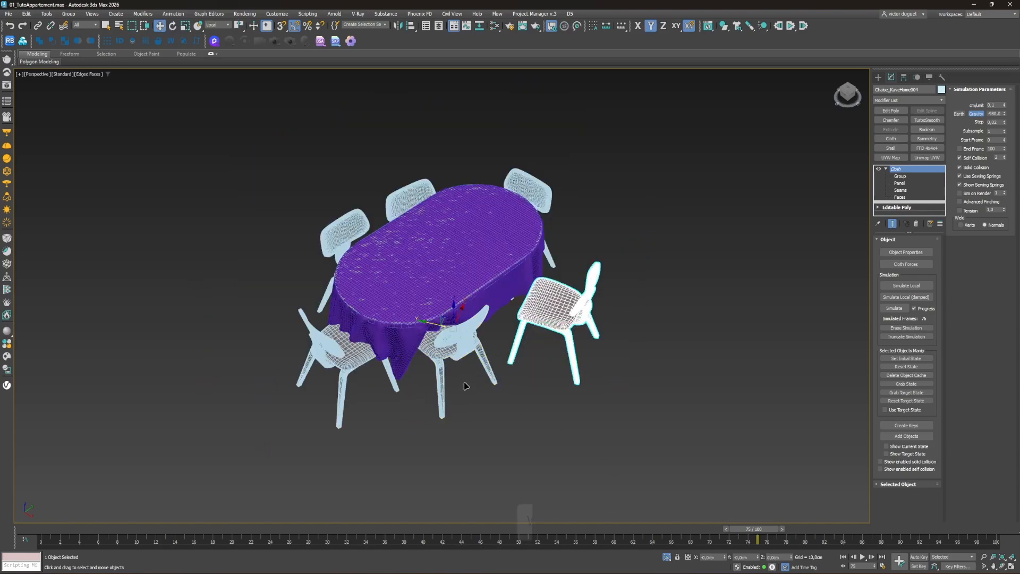
Step: Convert the simulated tablecloth to an Editable Poly
alt+middle_drag(471, 373, 327, 220)
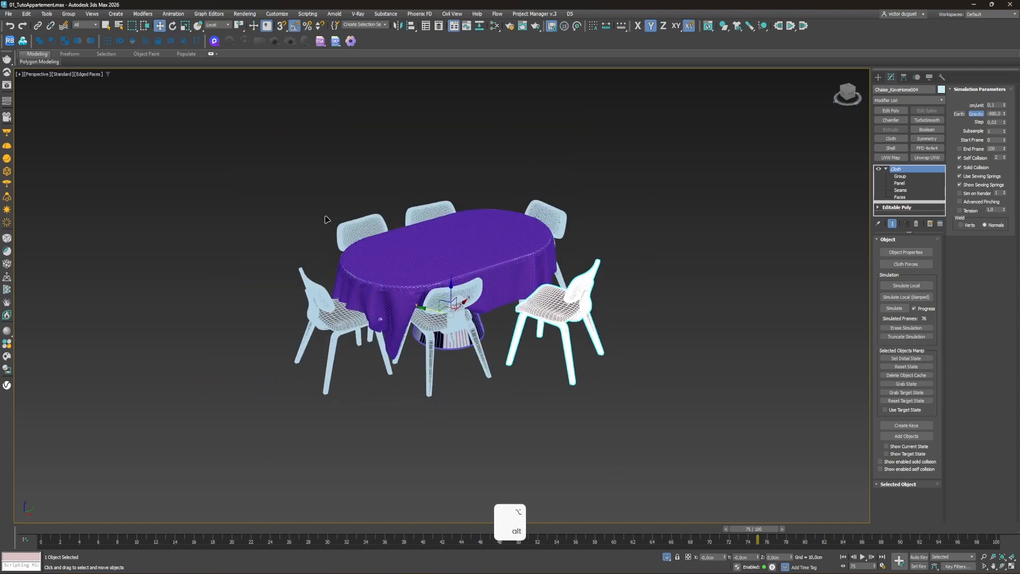
click(419, 263)
right_click(419, 264)
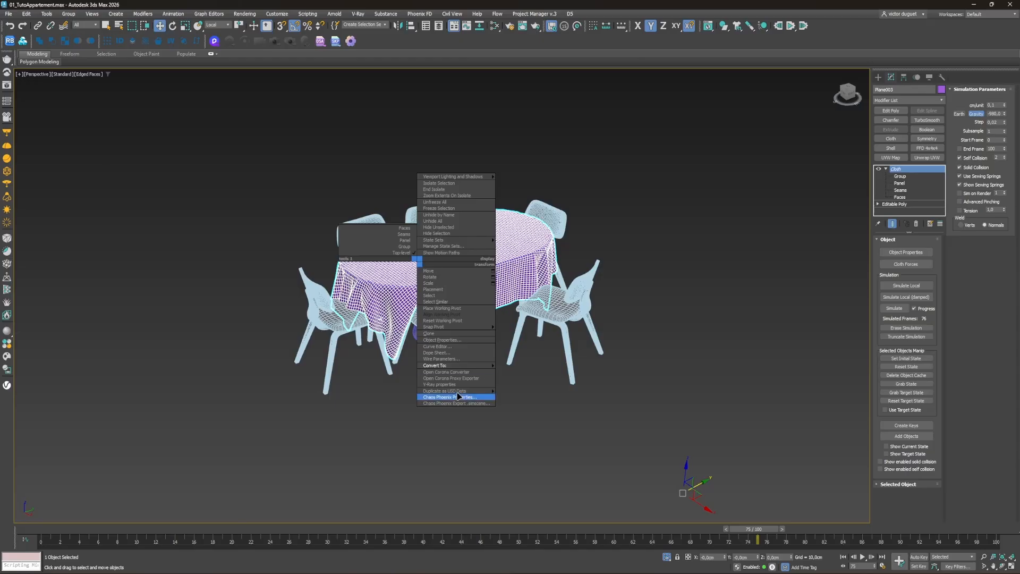
mouse_move(495, 366)
click(526, 371)
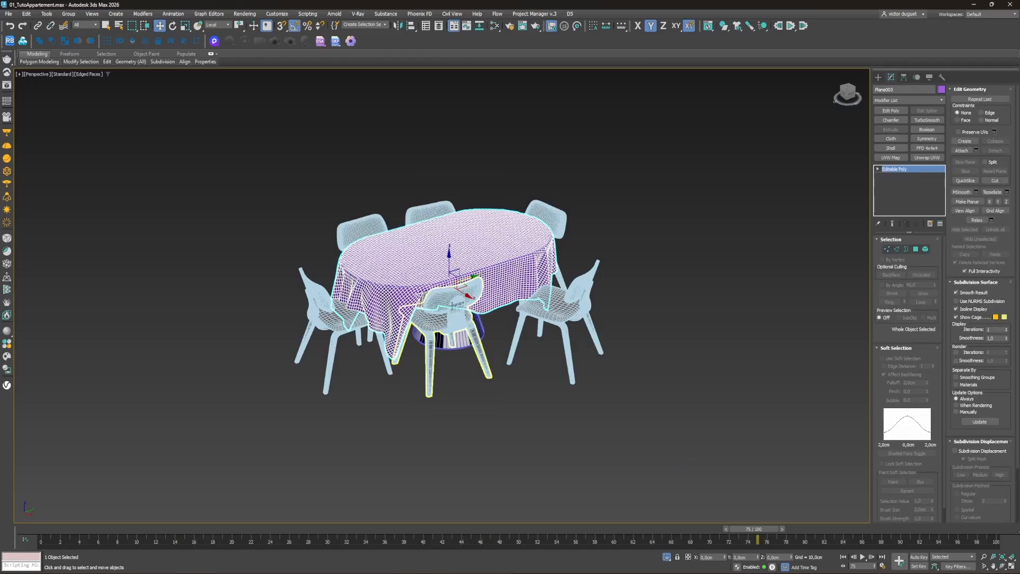
Step: Move the timeline past frame 50, select all six chairs and delete their animation keys at frames 0 and 50
click(452, 306)
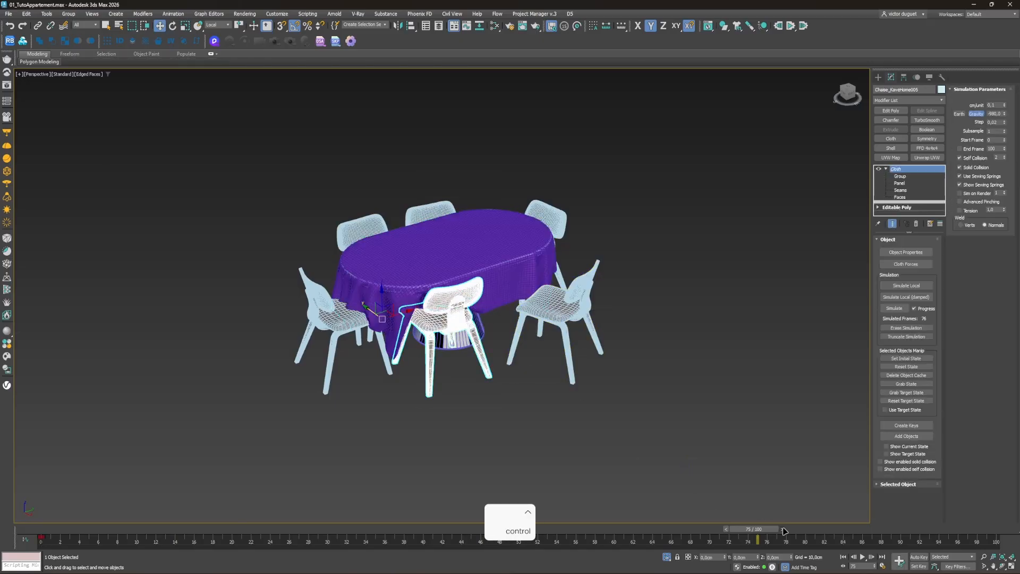
drag(762, 529, 610, 518)
key(Home)
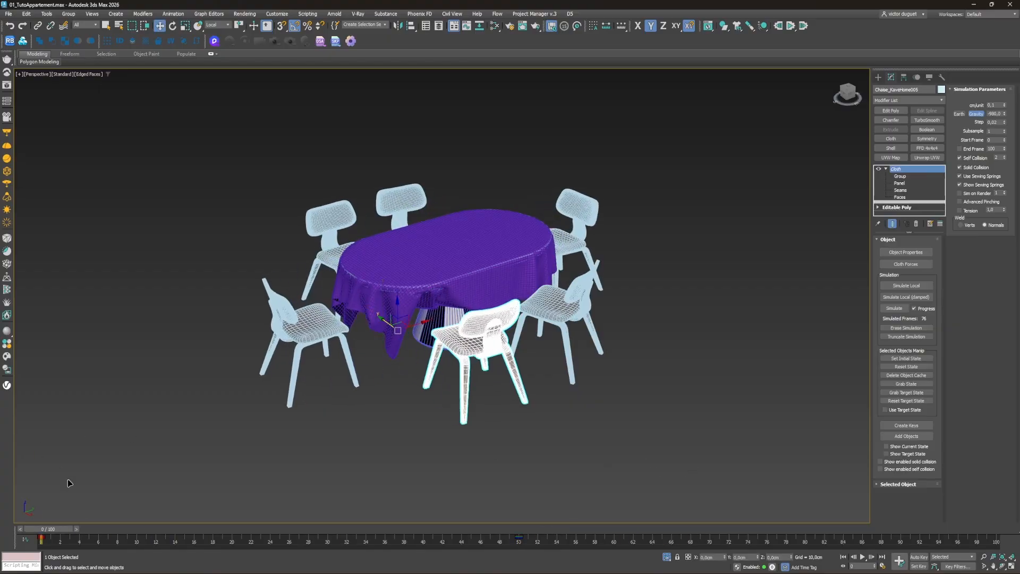
drag(57, 526, 598, 528)
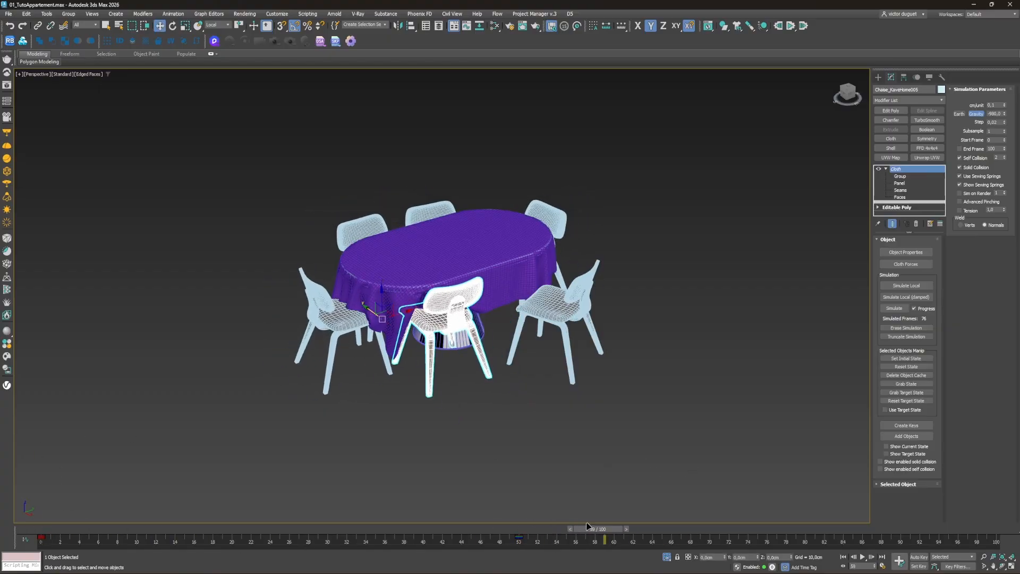
ctrl+click(332, 309)
ctrl+click(361, 228)
ctrl+click(430, 213)
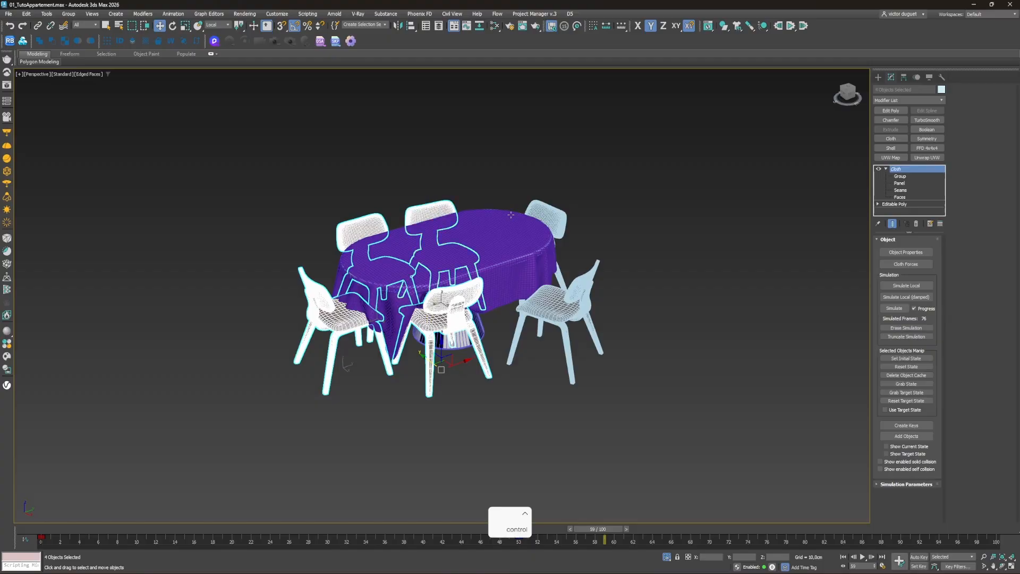
ctrl+click(545, 226)
ctrl+click(561, 319)
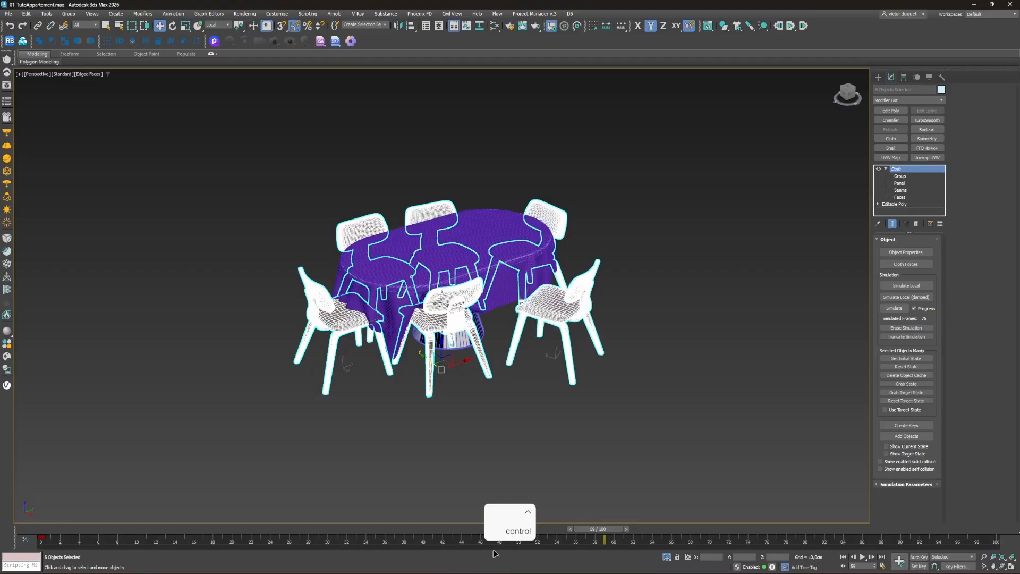
drag(568, 544, 429, 541)
drag(24, 542, 21, 542)
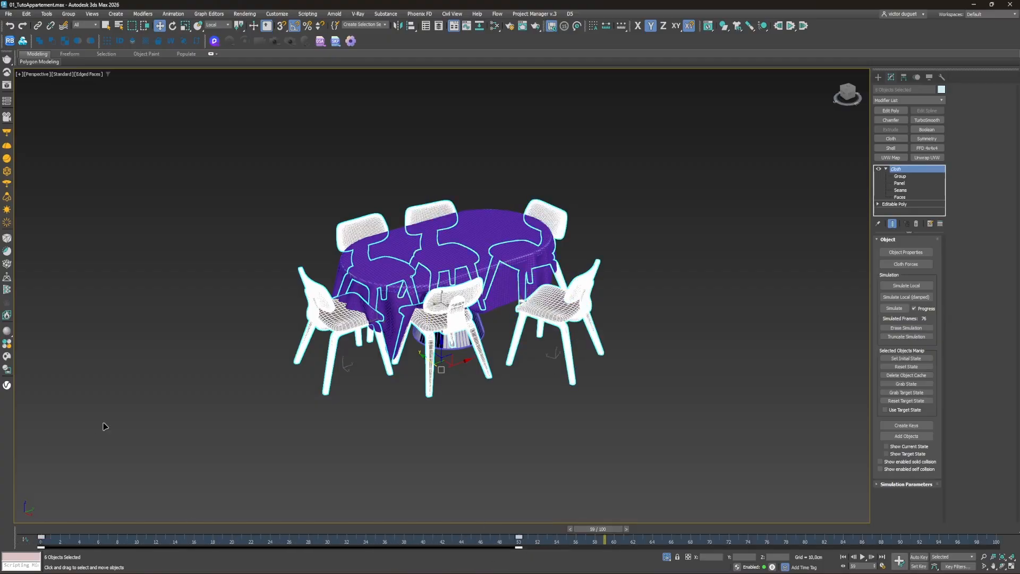
key(Delete)
Step: Return the timeline to frame 0, clear the selection and examine how the tablecloth drapes over the chairs
drag(583, 529, 4, 496)
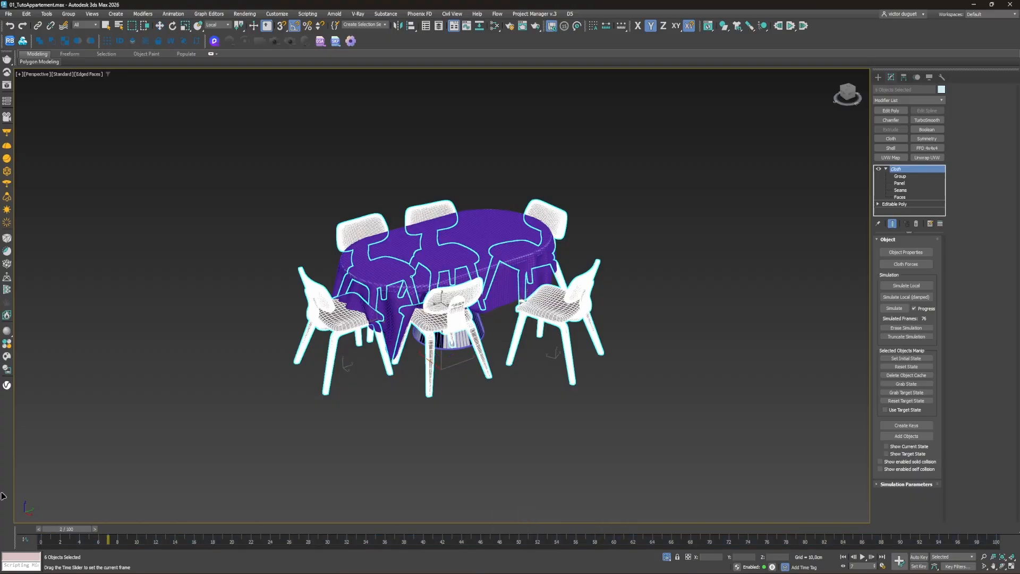
click(424, 386)
alt+middle_drag(387, 382, 420, 385)
scroll(467, 290, up, 2)
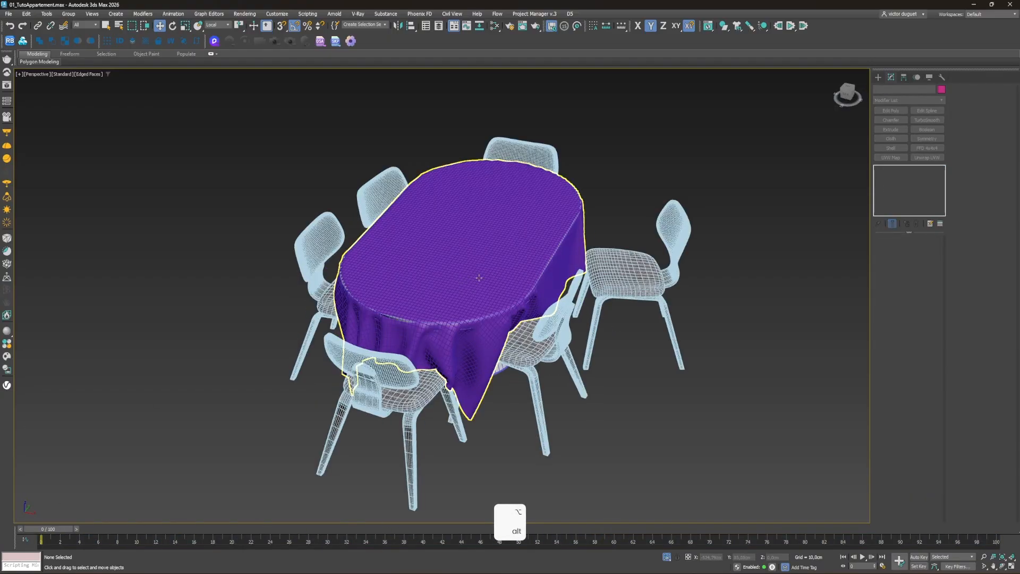
alt+middle_drag(478, 278, 458, 322)
scroll(441, 339, up, 3)
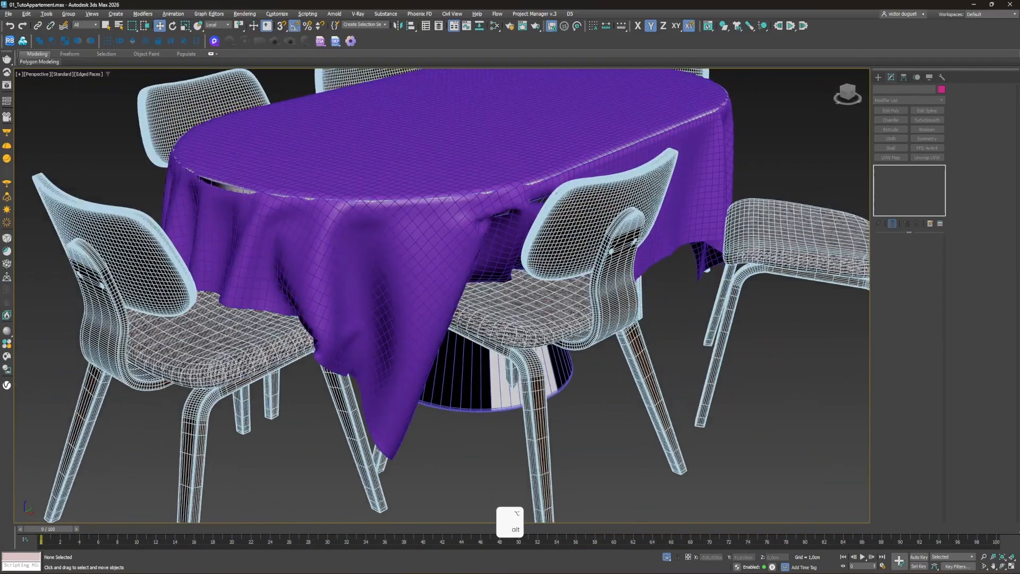
scroll(471, 253, up, 3)
Step: Add a Shell modifier to the tablecloth with an outer amount of about 0.79 cm
click(446, 257)
scroll(436, 261, down, 2)
alt+middle_drag(340, 266, 393, 292)
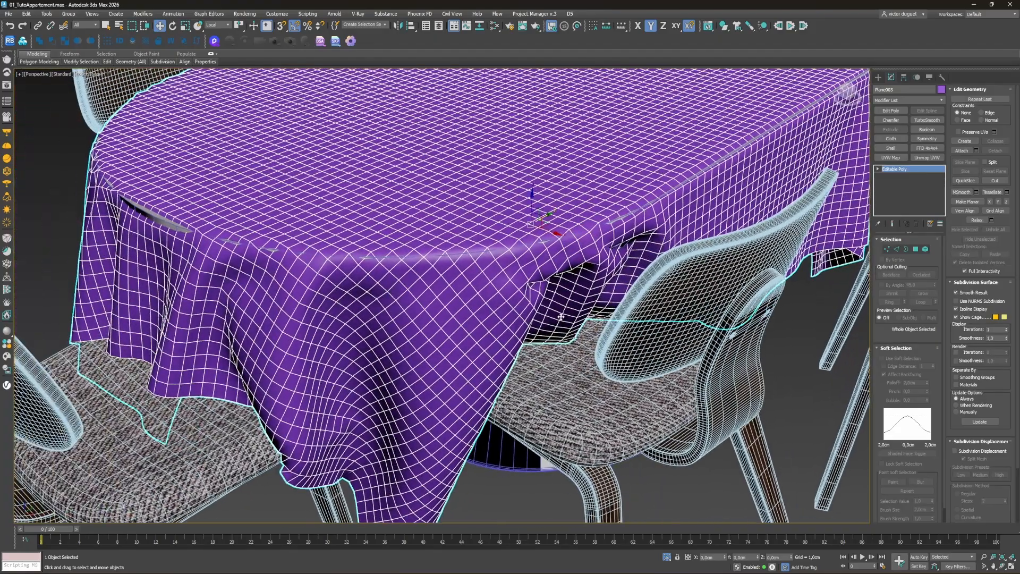
click(889, 149)
drag(934, 260, 958, 8)
scroll(497, 401, down, 10)
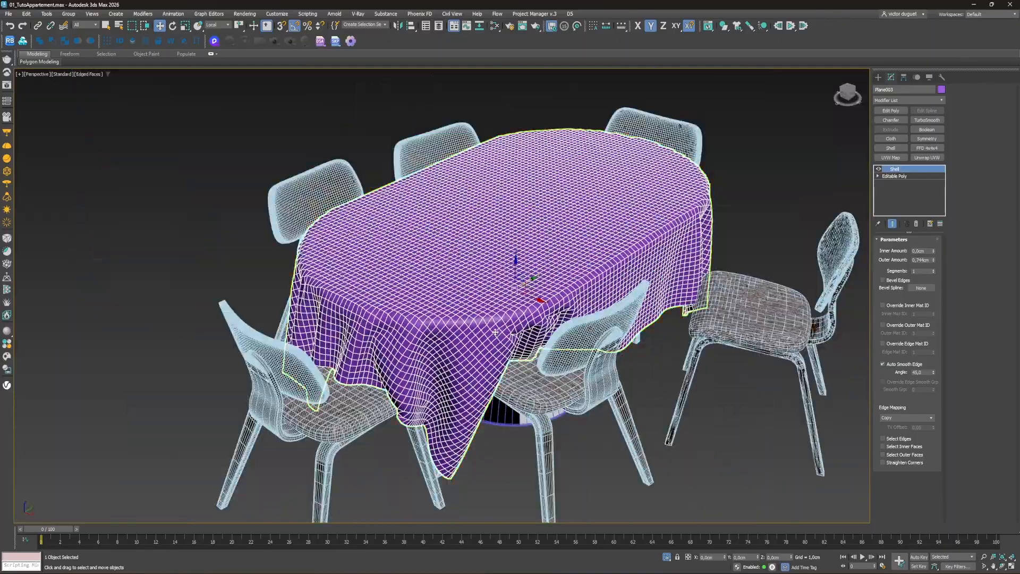
alt+middle_drag(496, 400, 599, 328)
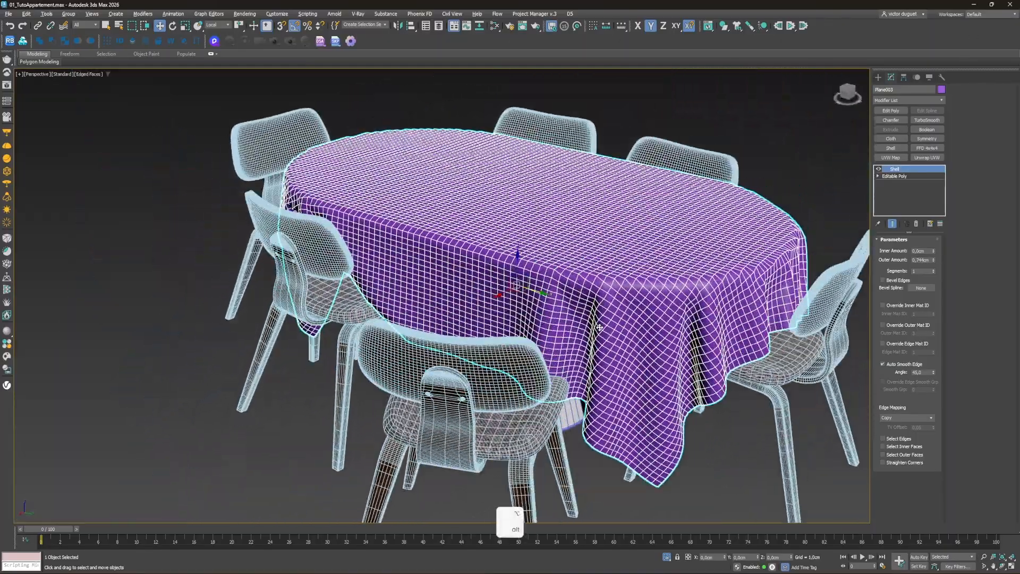
Step: Add a TurboSmooth modifier to the tablecloth, hide the edged faces and inspect the smoothed dining set
click(927, 120)
scroll(562, 349, up, 4)
key(F4)
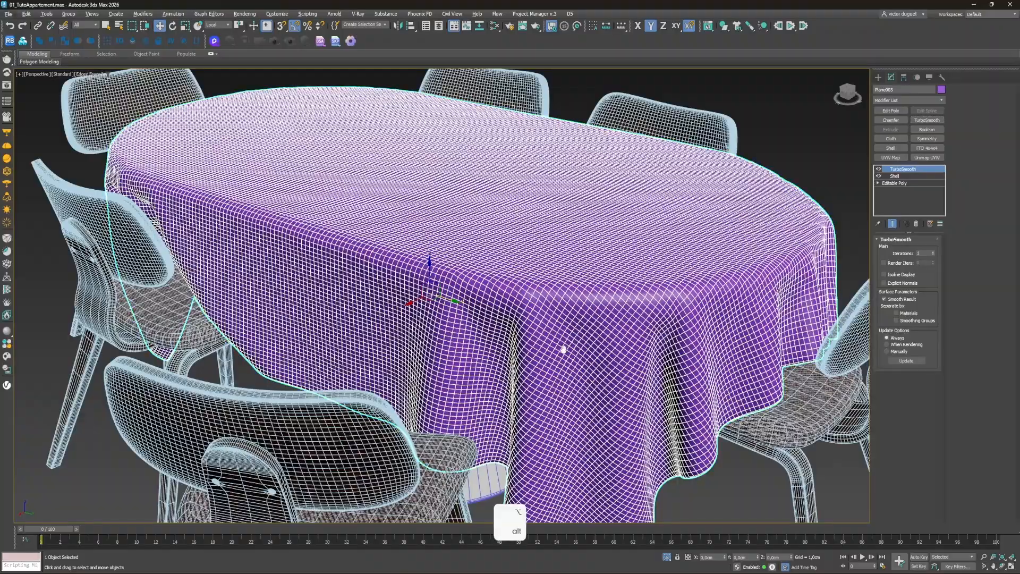
scroll(492, 344, down, 5)
alt+middle_drag(492, 340, 536, 338)
scroll(536, 338, down, 5)
scroll(478, 358, up, 5)
scroll(494, 380, down, 6)
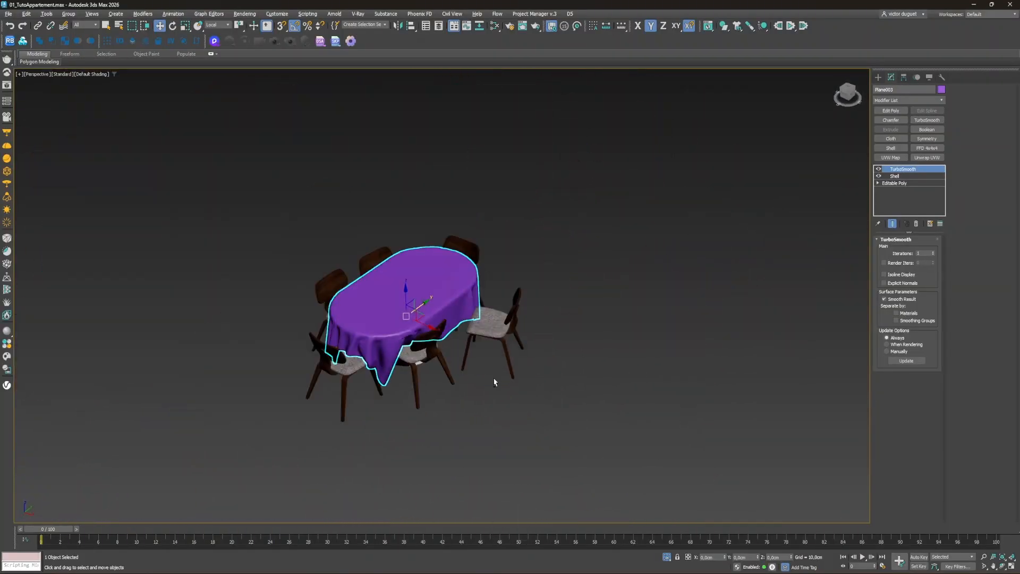
alt+middle_drag(493, 381, 612, 533)
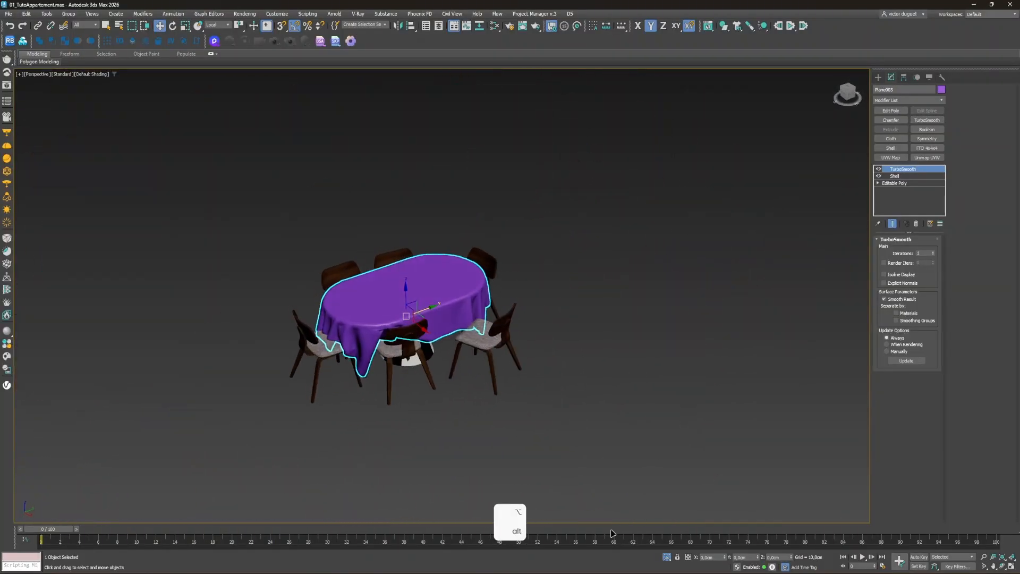
Step: Exit isolation of the dining set, select the sofa in the living room and isolate it
click(666, 557)
scroll(358, 411, up, 3)
alt+middle_drag(357, 411, 579, 266)
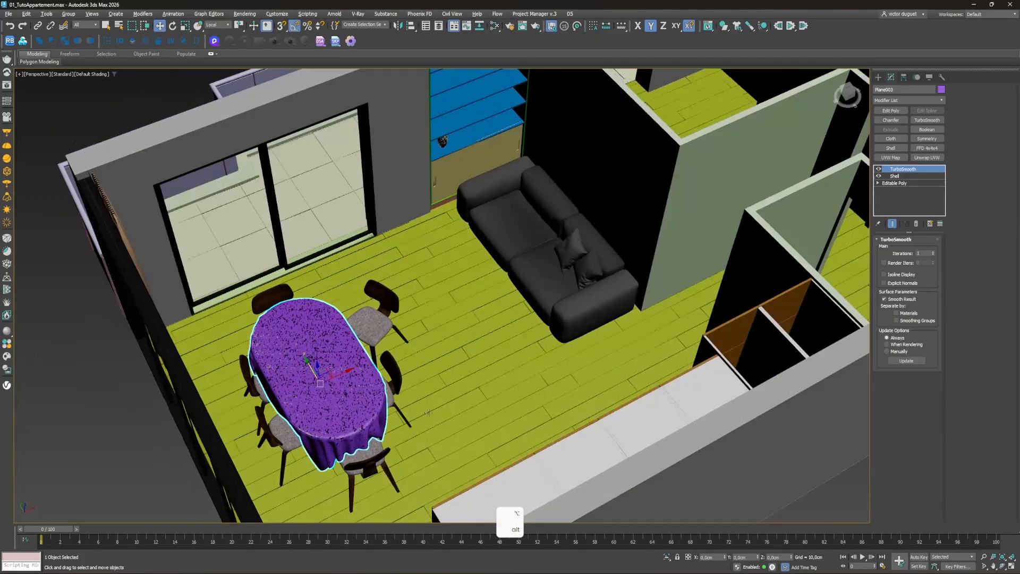
click(579, 266)
click(667, 558)
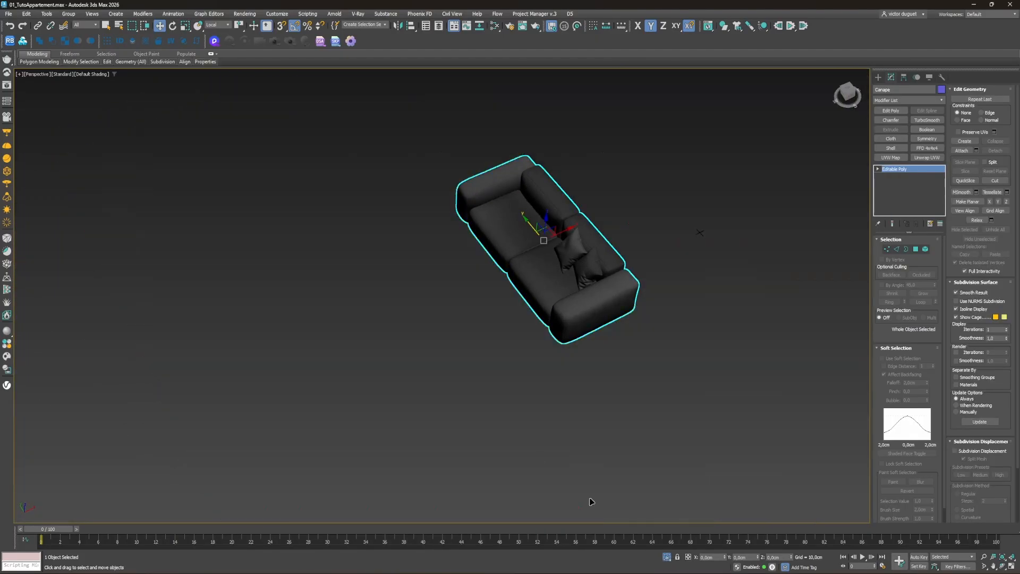
alt+middle_drag(590, 504, 499, 319)
scroll(556, 269, up, 5)
scroll(530, 314, down, 8)
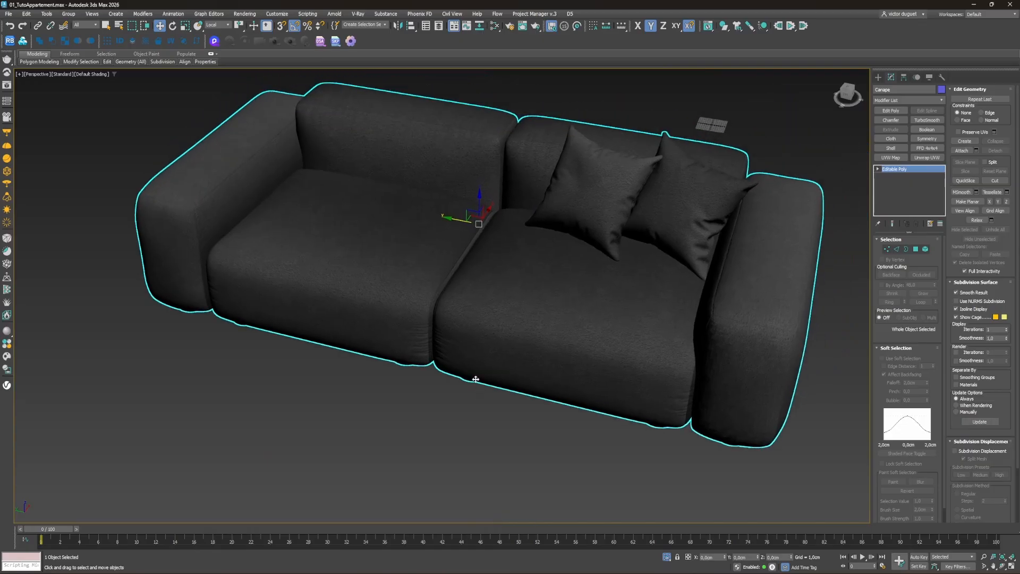
Step: Draw a thin box in front of the sofa, about 47 cm long, 2.2 cm wide and 37.5 cm high
click(878, 77)
click(891, 143)
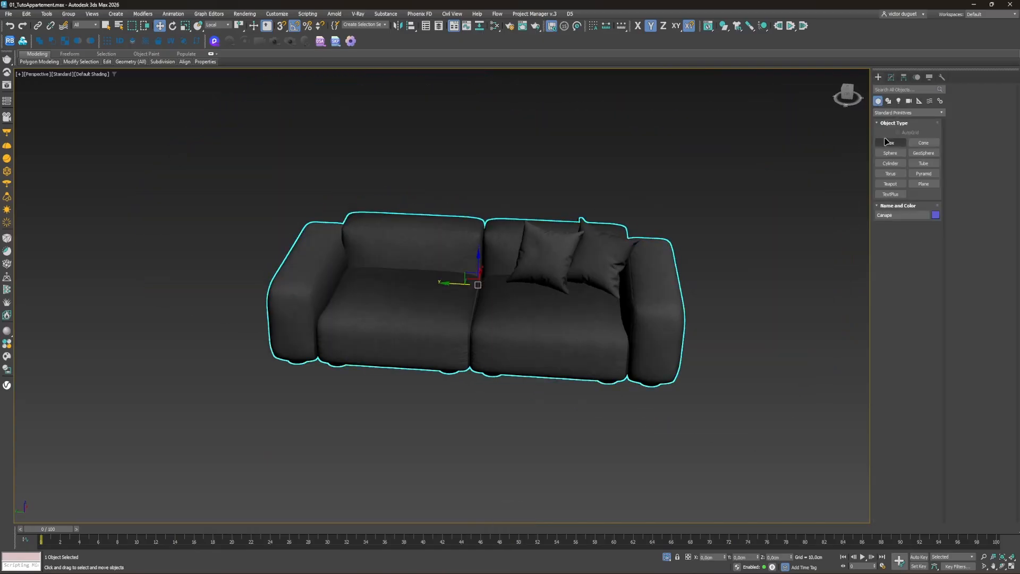
drag(375, 420, 467, 425)
click(474, 358)
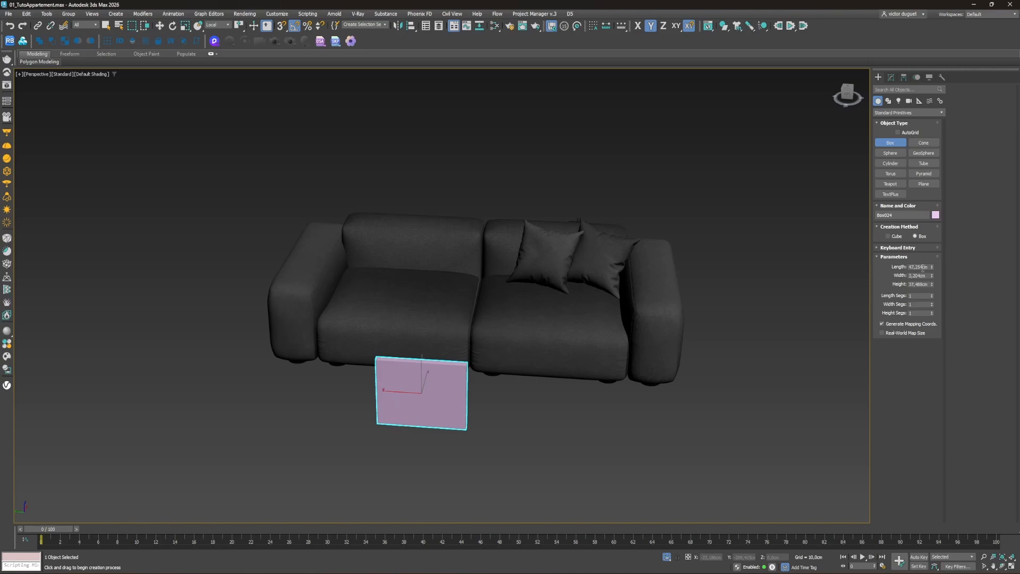
Step: Set the box's length to 40 cm, width to 3 cm and height to 40 cm
key(ctrl+a)
text(30)
key(Tab)
click(927, 267)
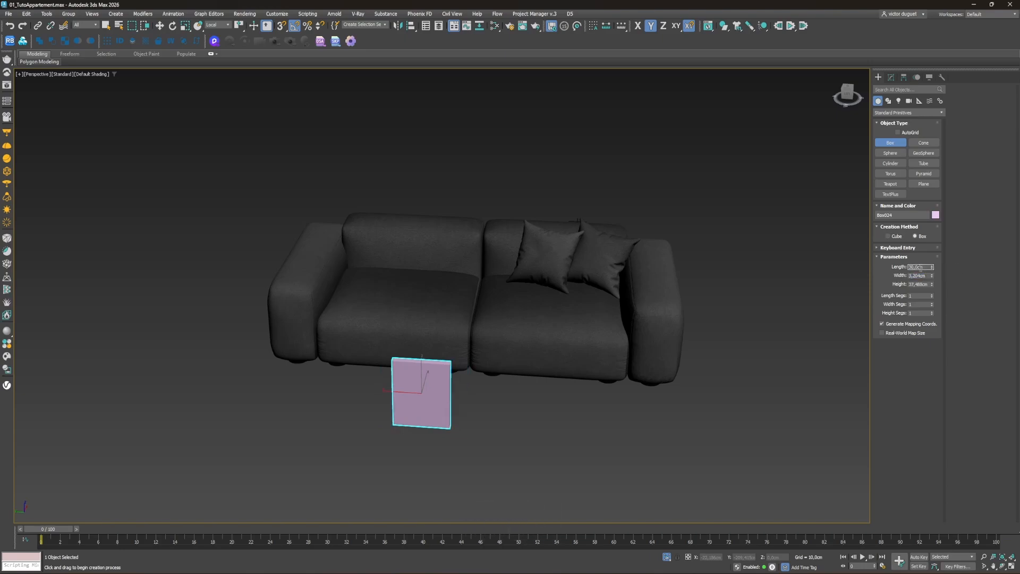
key(ctrl+a)
text(40)
key(Tab)
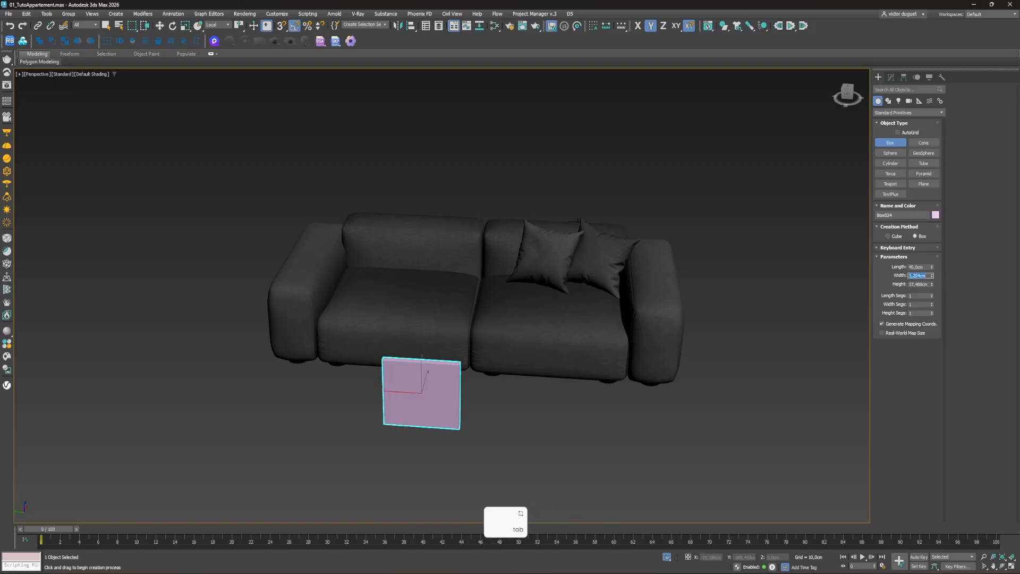
text(3)
key(Tab)
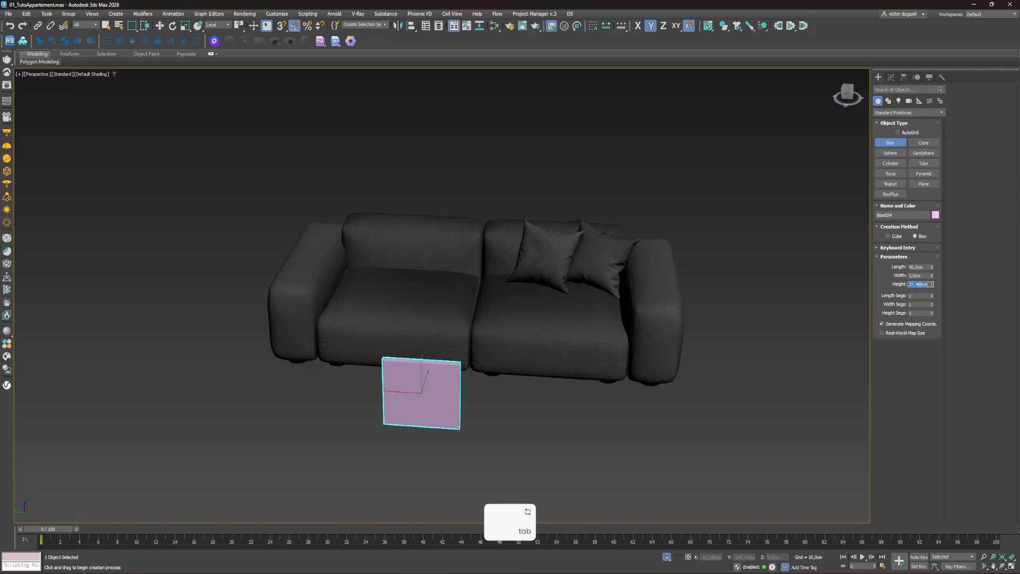
text(40)
key(Tab)
Step: Set the box's length segments and height segments to 40 each, leaving the width undivided
scroll(462, 388, up, 5)
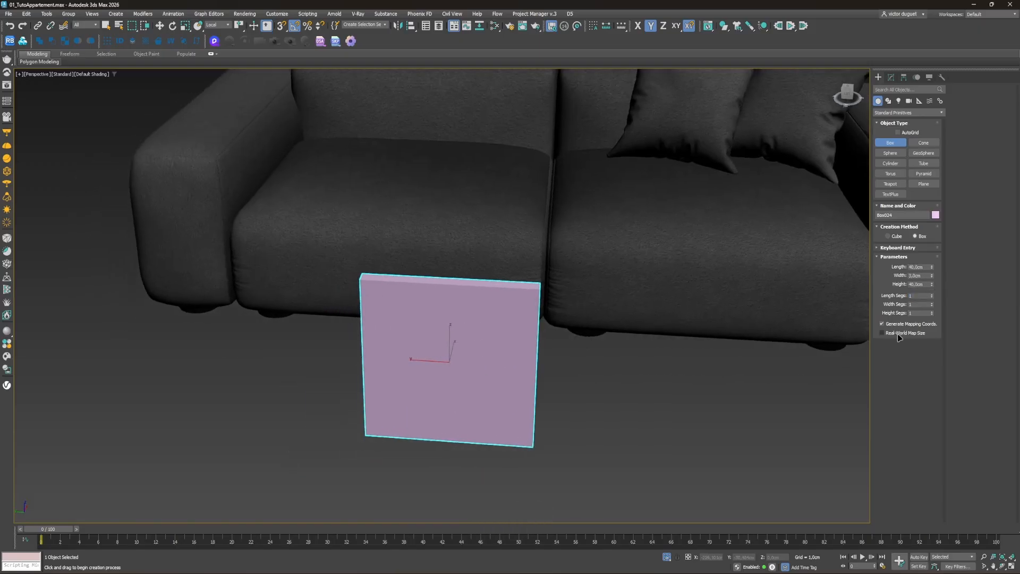
text(40)
key(Tab)
key(Tab)
text(40)
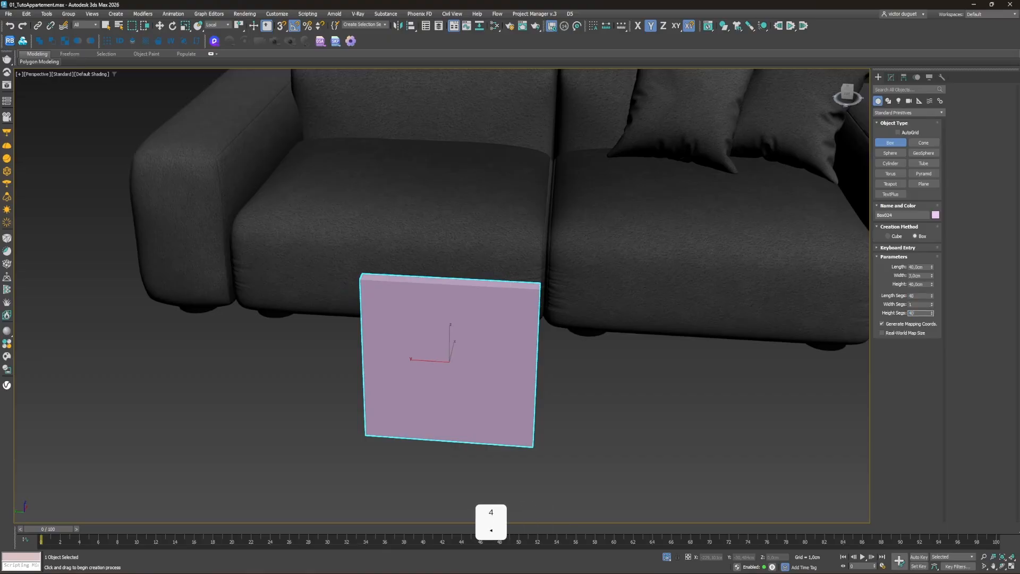
key(Tab)
Step: Display edged faces in the viewport and set the box's width to 2 cm
mouse_move(409, 367)
middle_down()
mouse_move(403, 356)
mouse_move(417, 346)
middle_up()
key(F4)
middle_drag(425, 337, 378, 334)
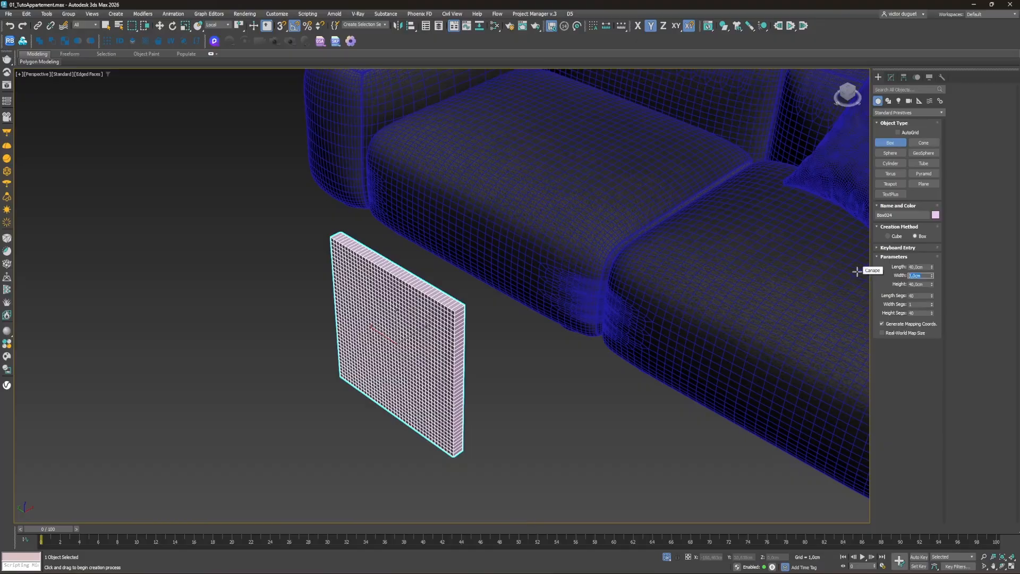
key(Return)
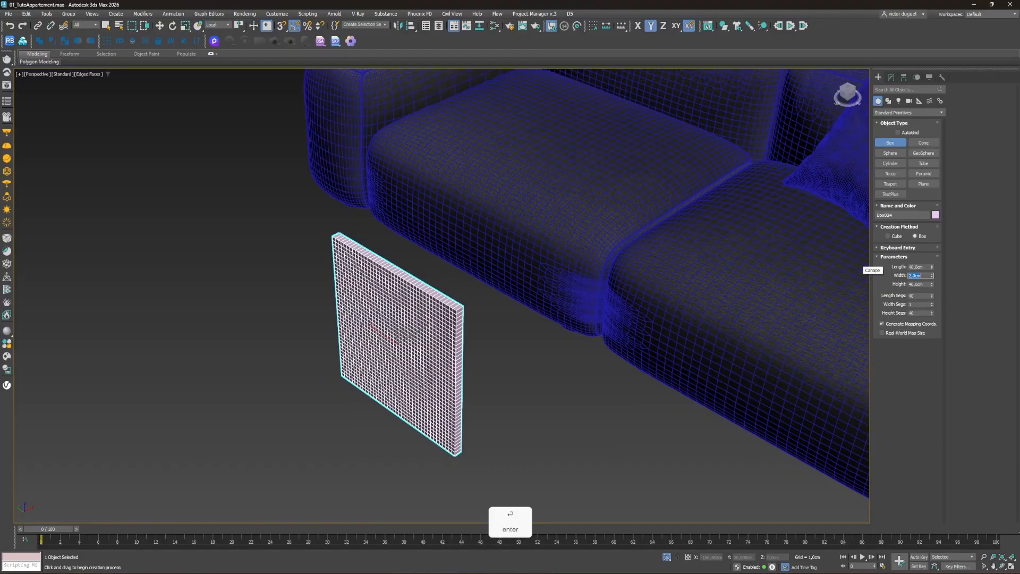
alt+middle_drag(440, 355, 992, 132)
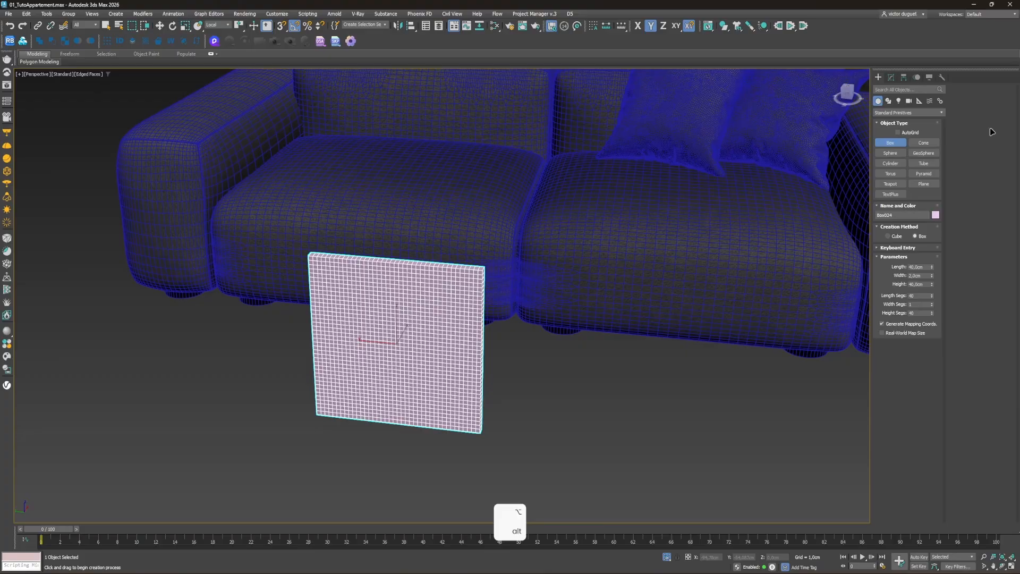
Step: Add a Cloth modifier to the subdivided box
click(892, 78)
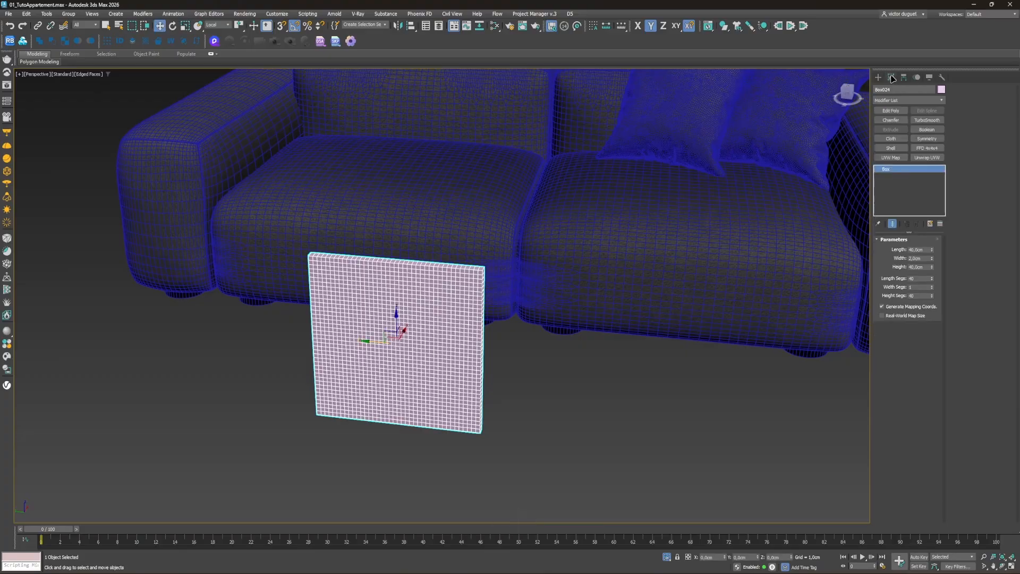
click(892, 138)
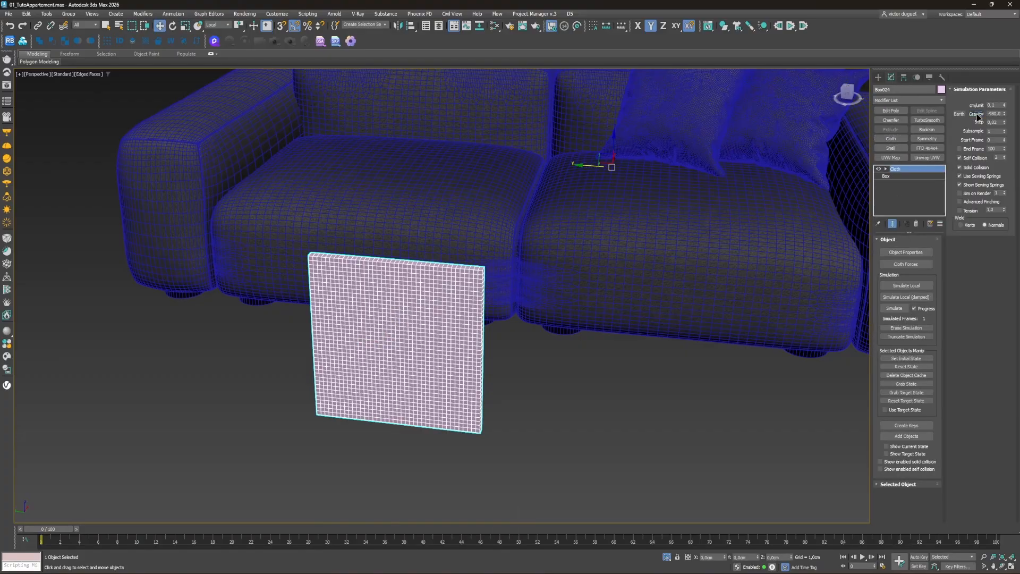
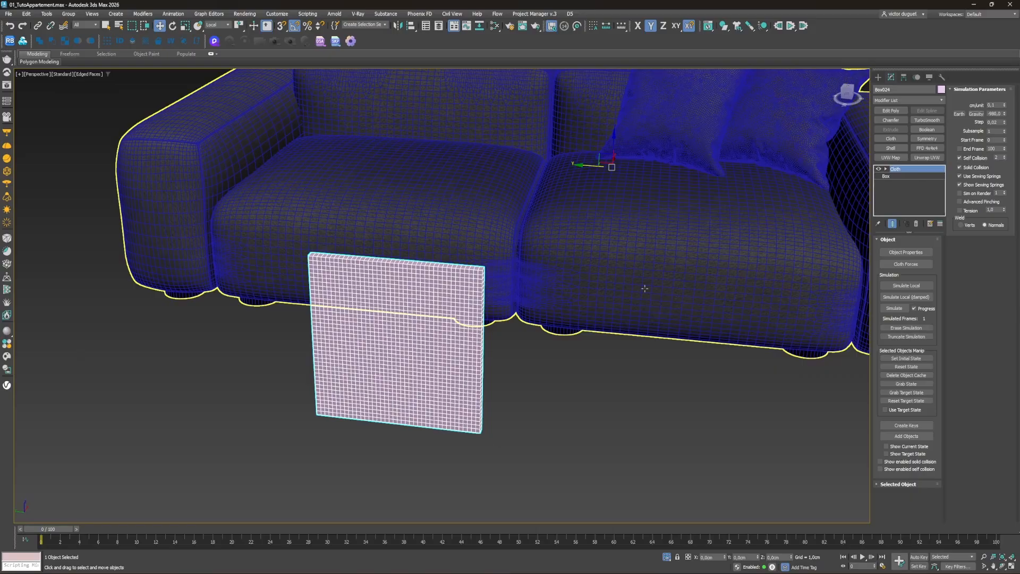
middle_drag(423, 330, 449, 336)
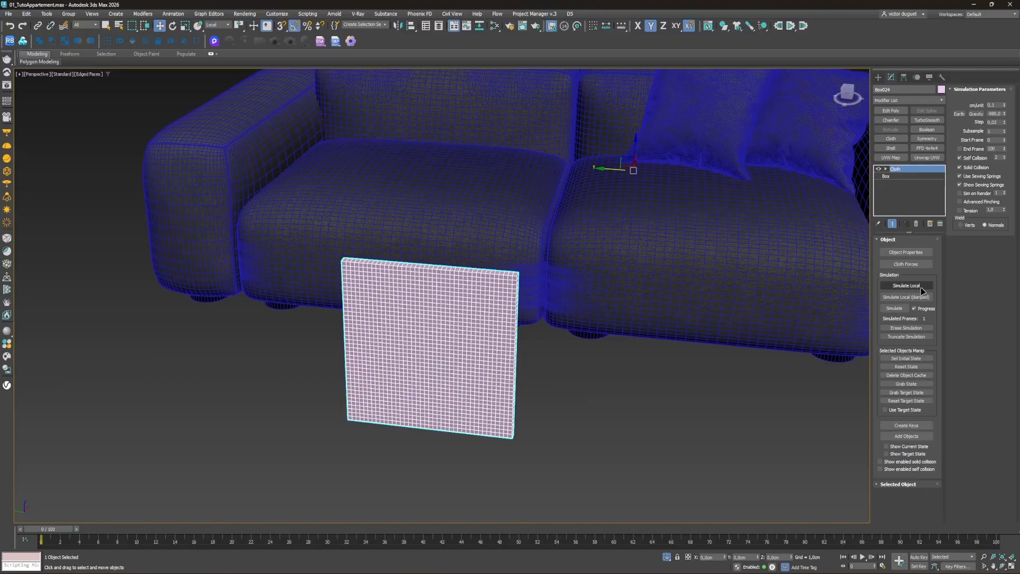
click(909, 287)
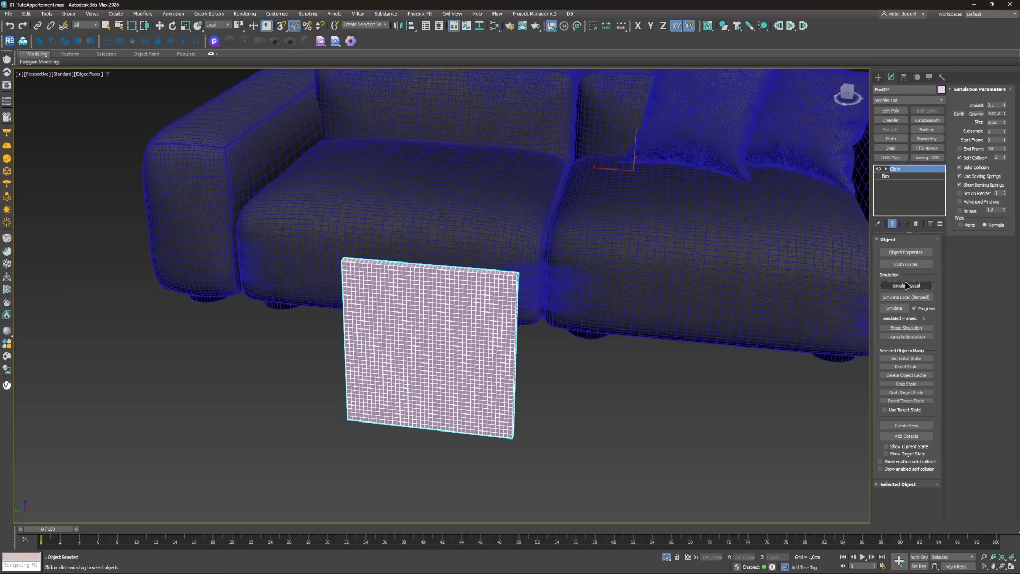
Step: Define the box as a Cloth object in the simulation's object properties with the Silk preset
click(906, 252)
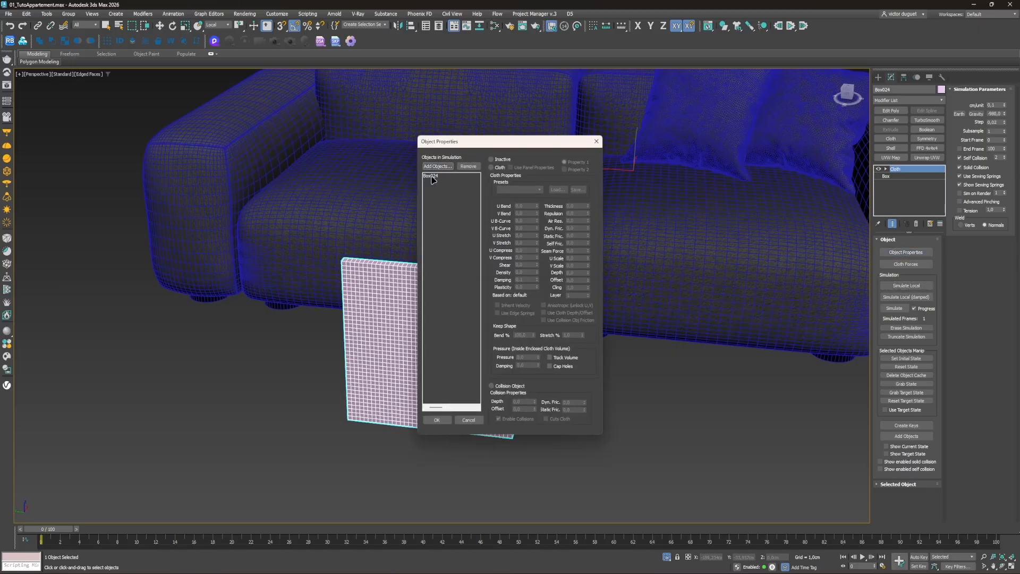
click(432, 177)
click(491, 168)
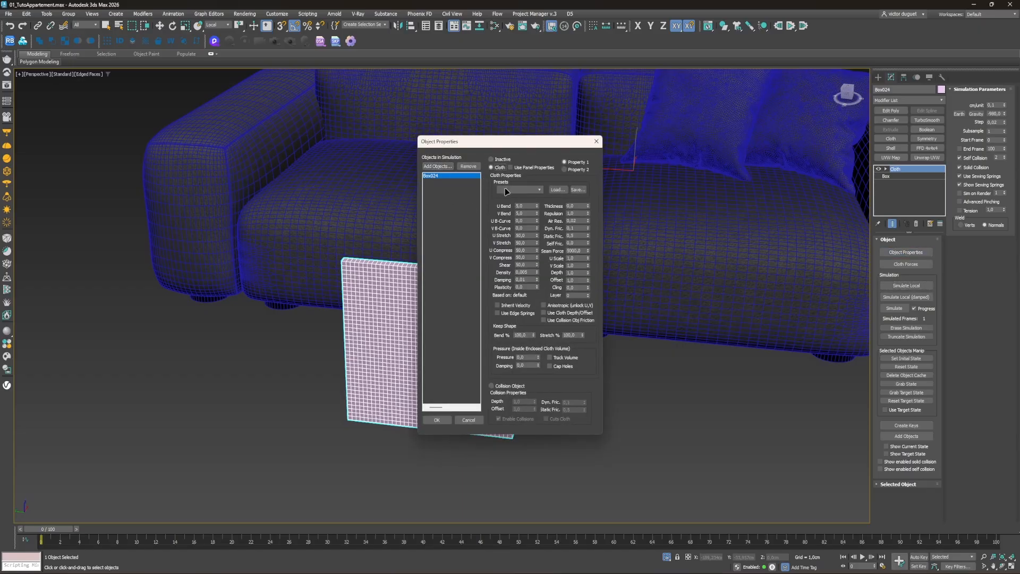
click(516, 190)
click(505, 251)
click(437, 421)
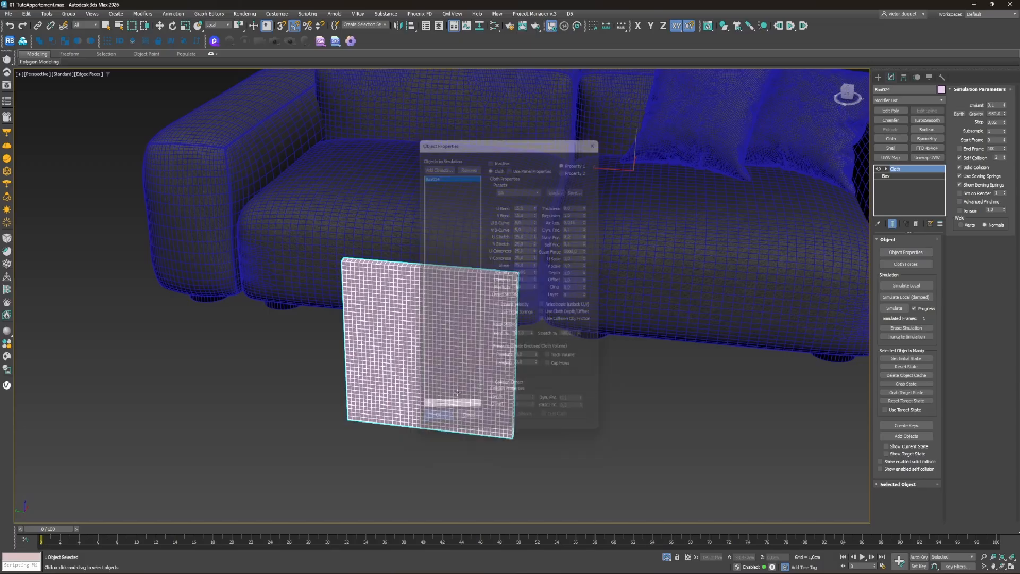
Step: Set the box's cloth pressure to 10 in the simulation's object properties
click(906, 252)
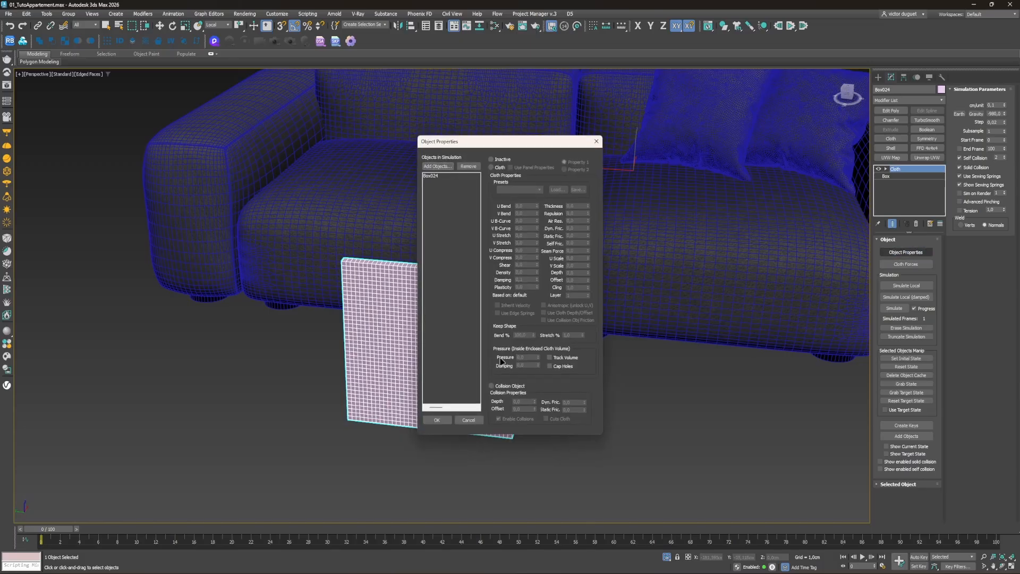
click(433, 175)
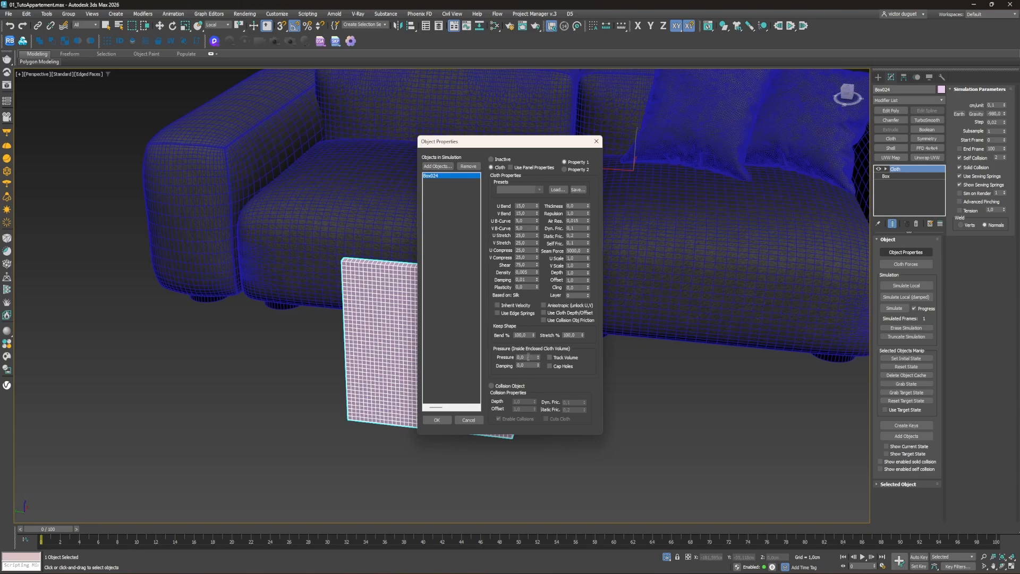
text(10)
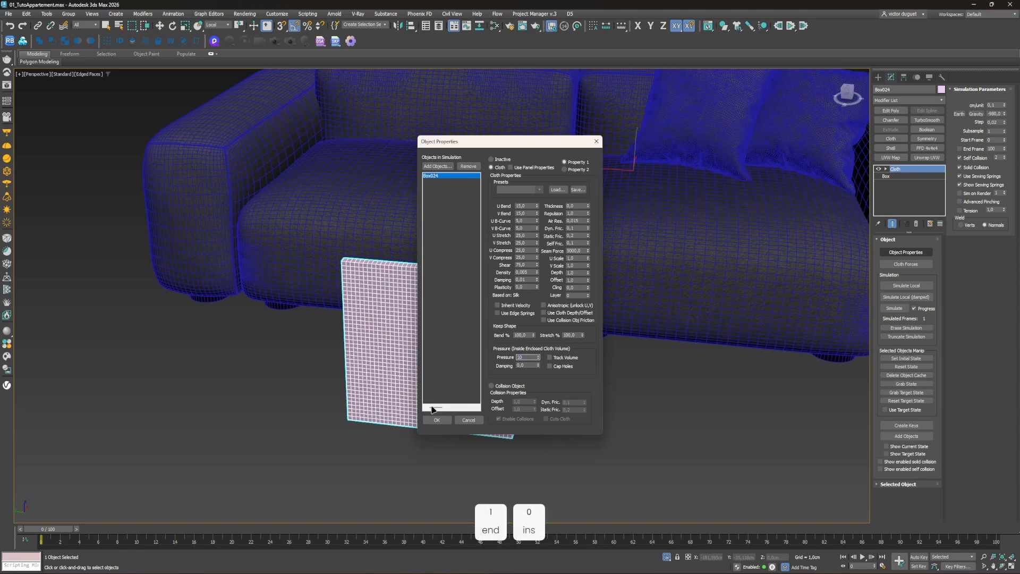
click(439, 421)
Step: Run the local cloth simulation until the box inflates into a cushion, stop it and inspect the shape
alt+middle_drag(590, 388, 551, 385)
middle_drag(551, 385, 587, 364)
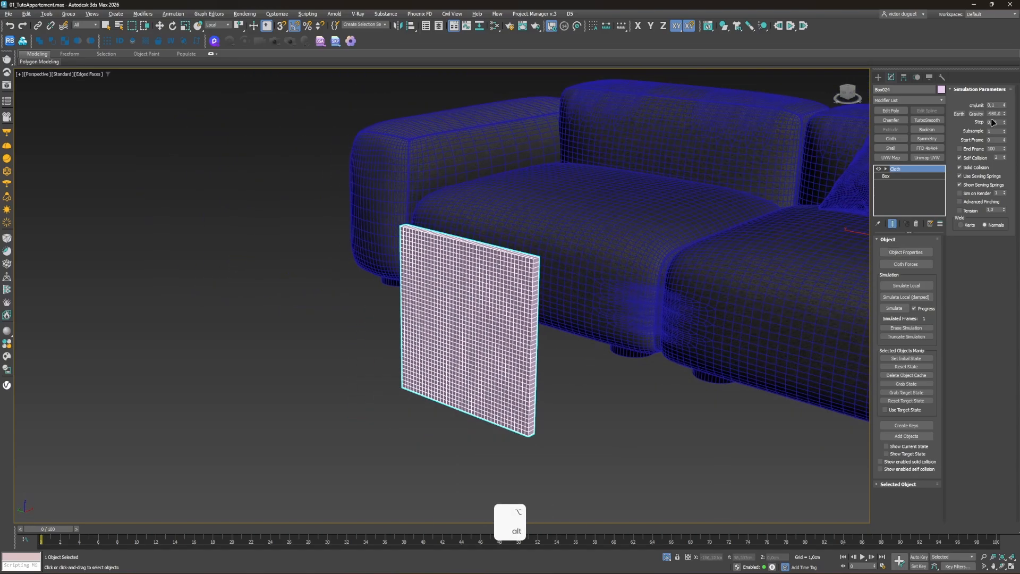
click(900, 286)
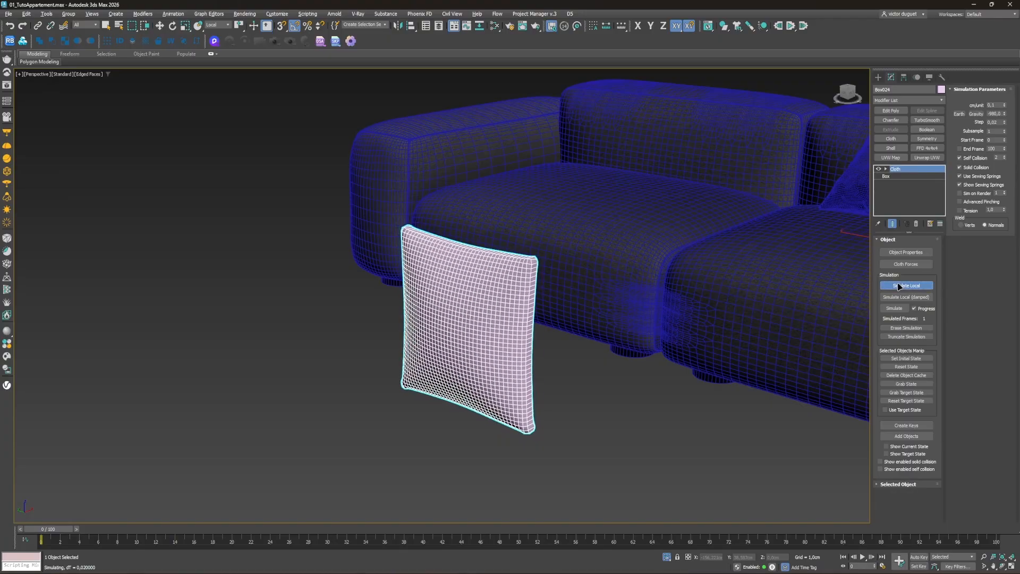
click(900, 287)
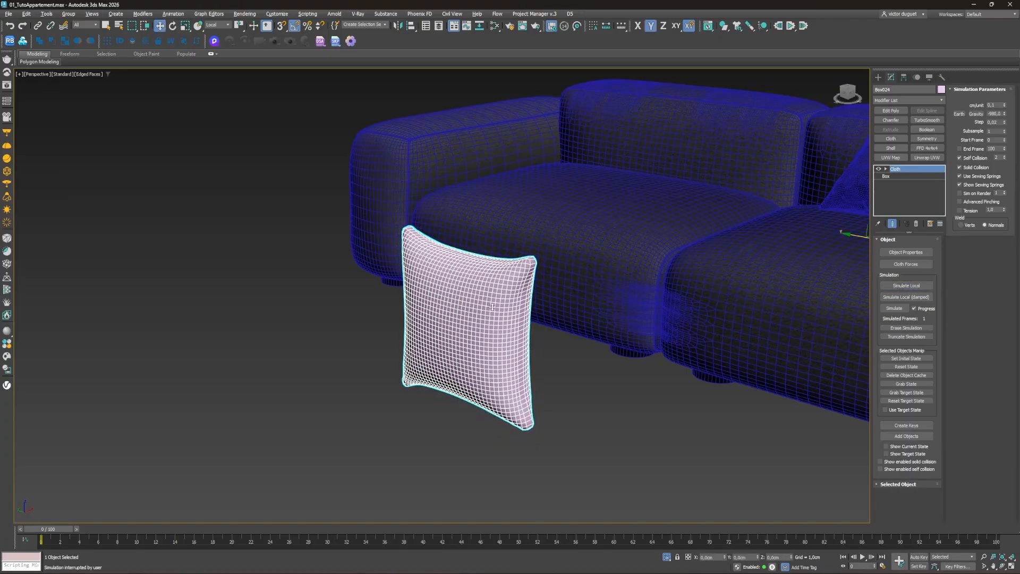
scroll(467, 325, up, 3)
alt+middle_drag(446, 327, 464, 281)
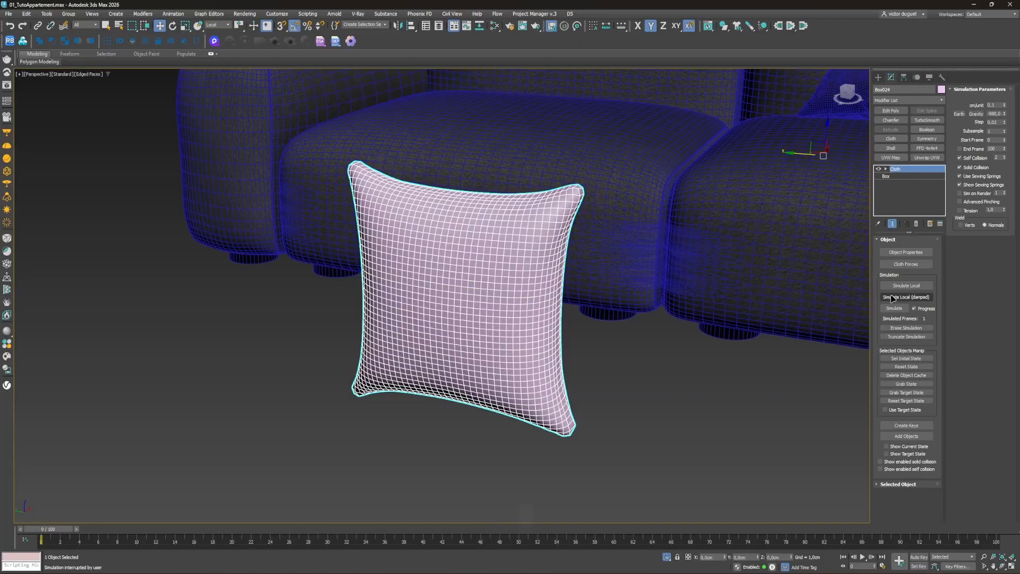
Step: Try to erase the cushion's simulation, and replace its Cloth modifier with a fresh one
click(896, 327)
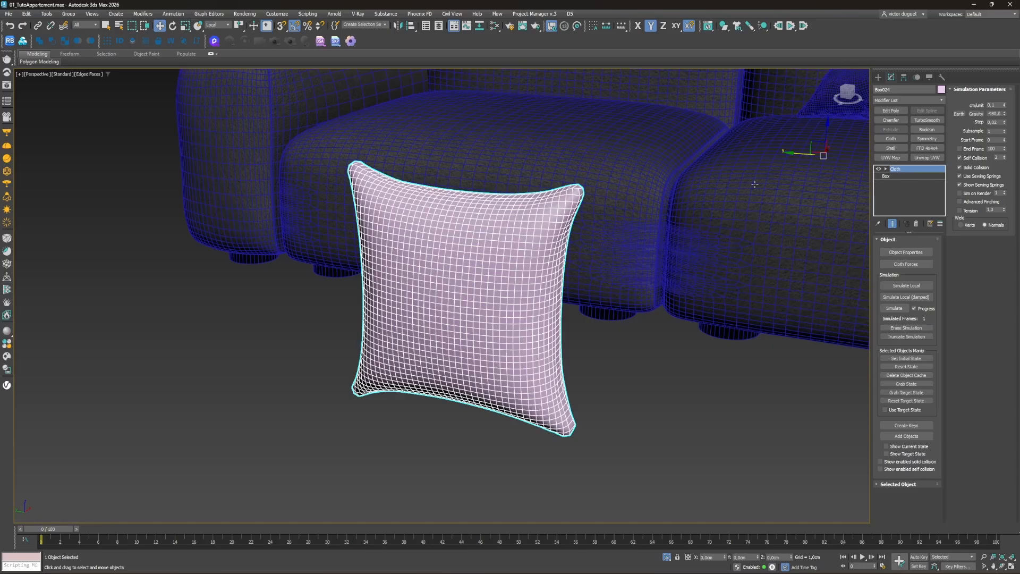
key(ctrl+z)
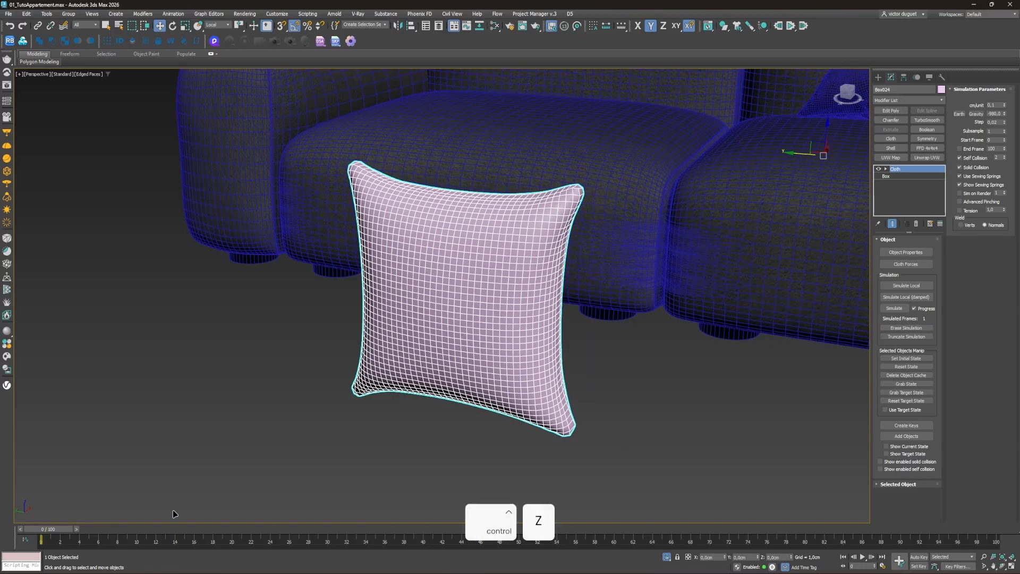
click(916, 224)
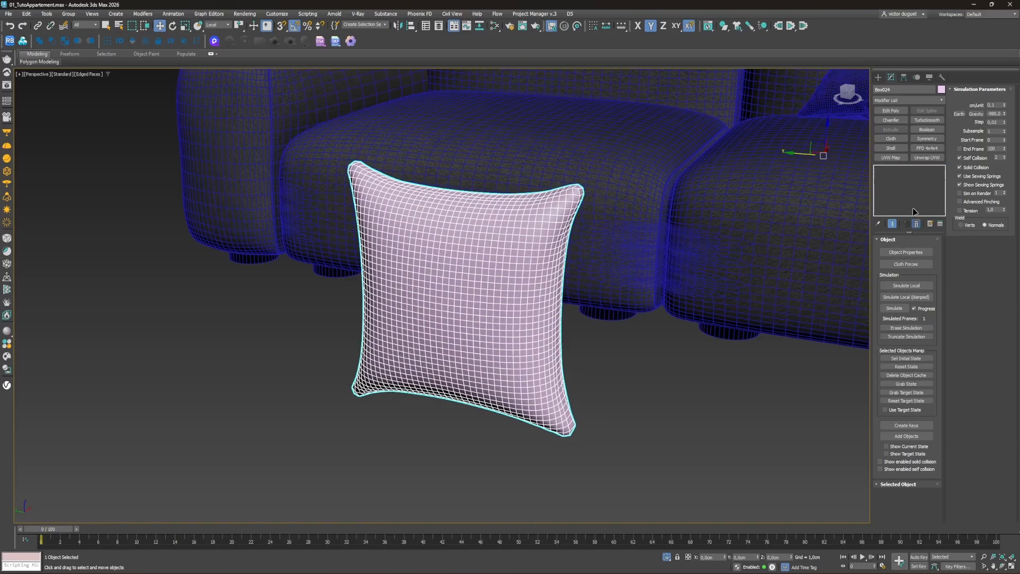
click(897, 138)
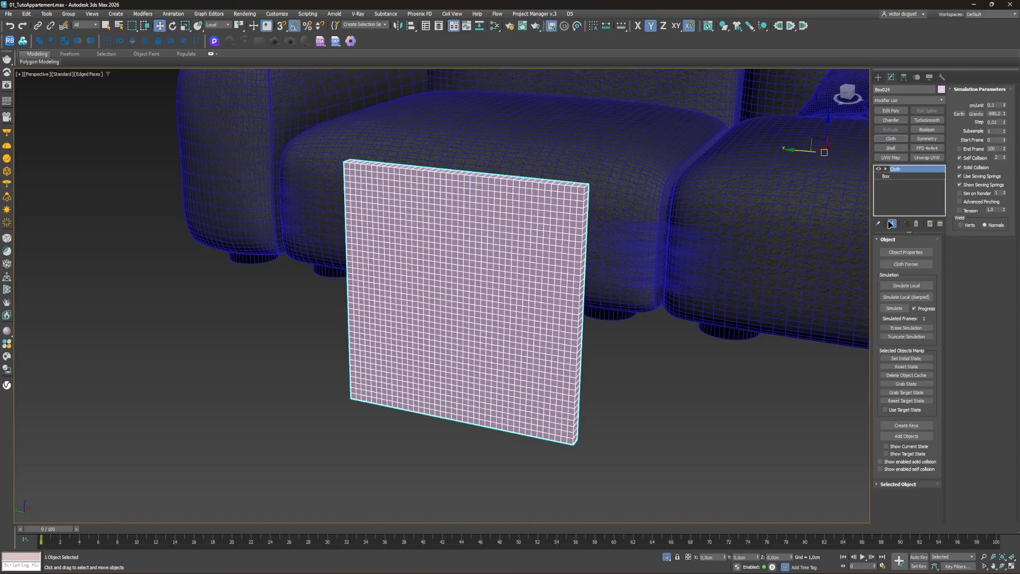
Step: Define the box as a Cloth object with the Cotton preset and a pressure of 5 in the simulation's object properties
click(906, 252)
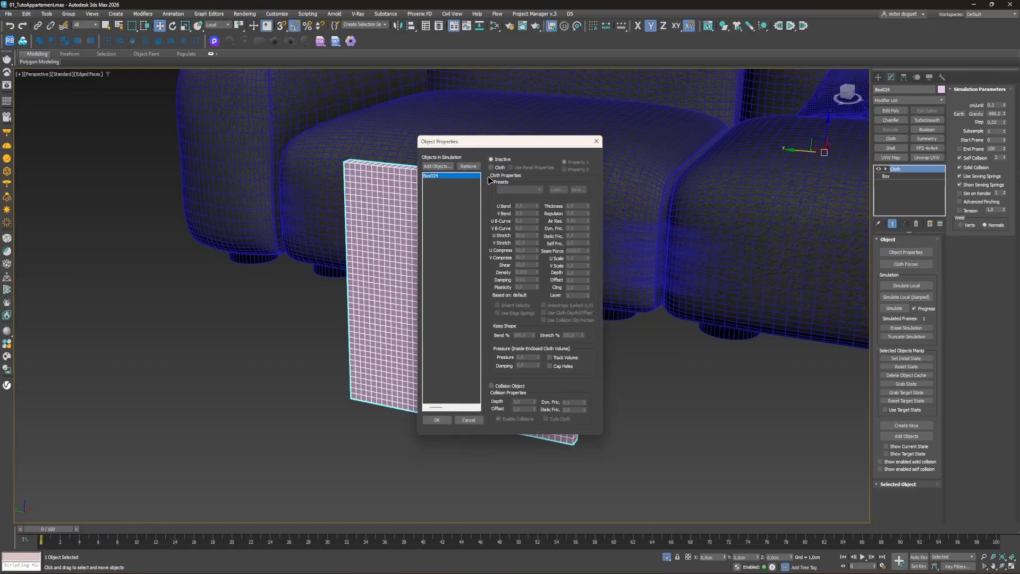
click(493, 168)
click(510, 190)
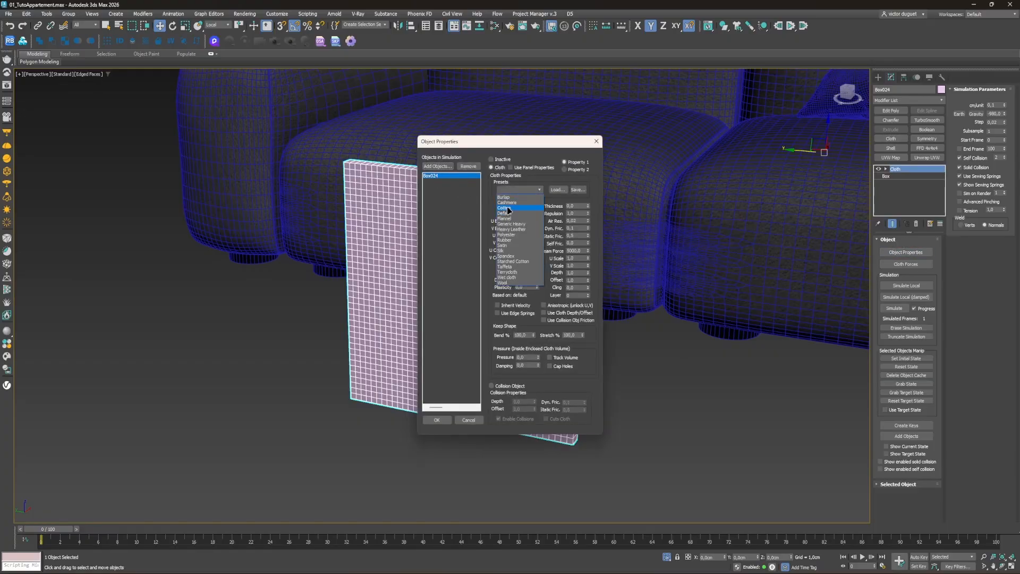
click(507, 208)
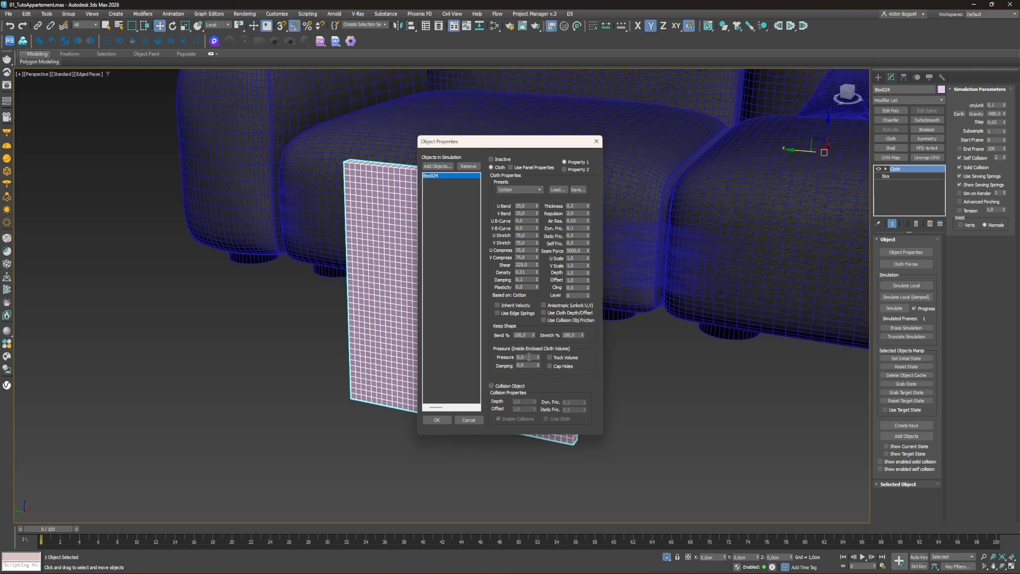
text(5)
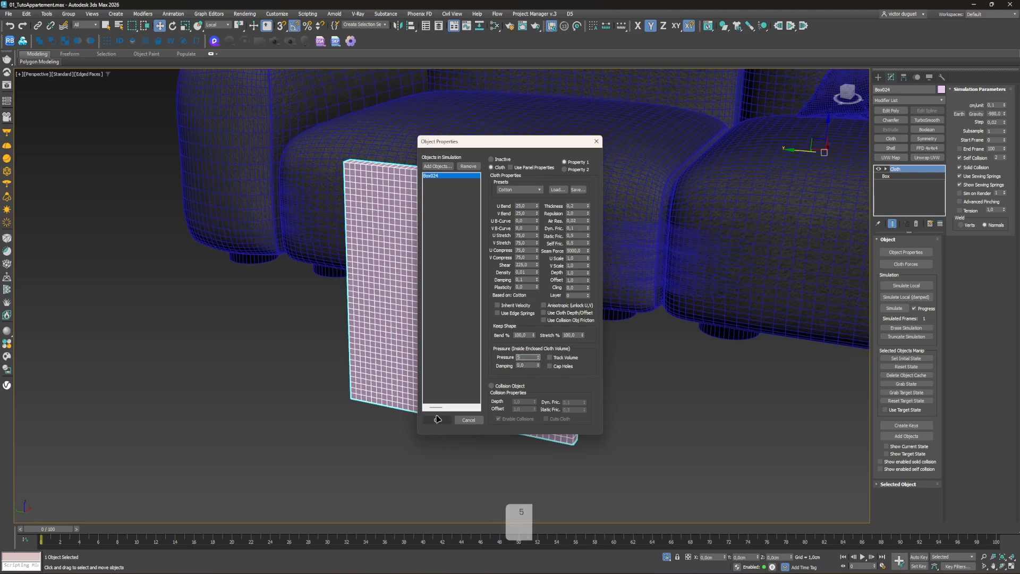
click(434, 421)
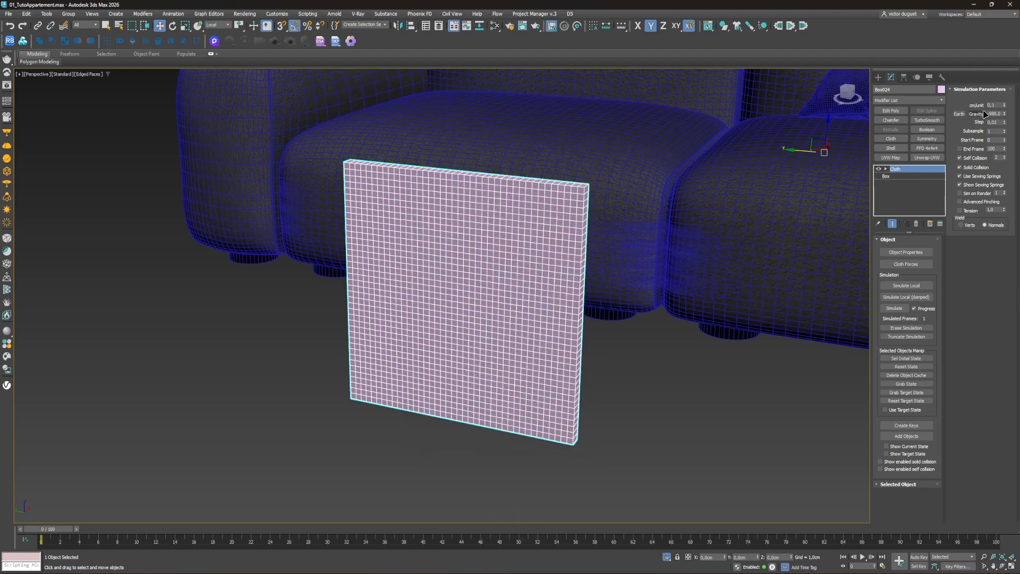
Step: Run the cloth simulation on the box, stop it partway and inspect the inflated shape from the side
click(894, 309)
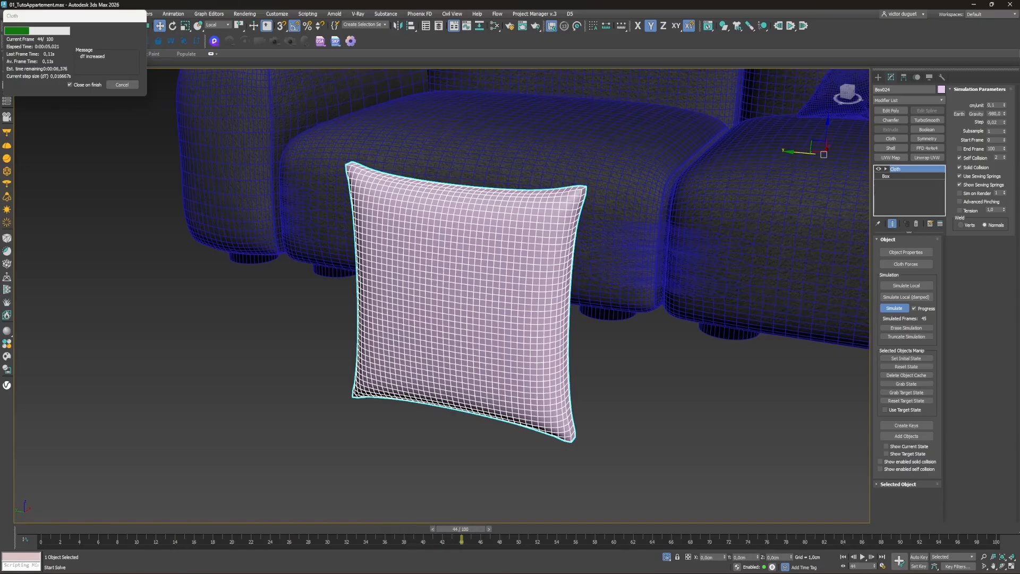
click(122, 85)
drag(536, 530, 608, 530)
alt+middle_drag(495, 369, 568, 313)
Step: Set the base box's width segments to 2 and return to its Cloth modifier
click(886, 176)
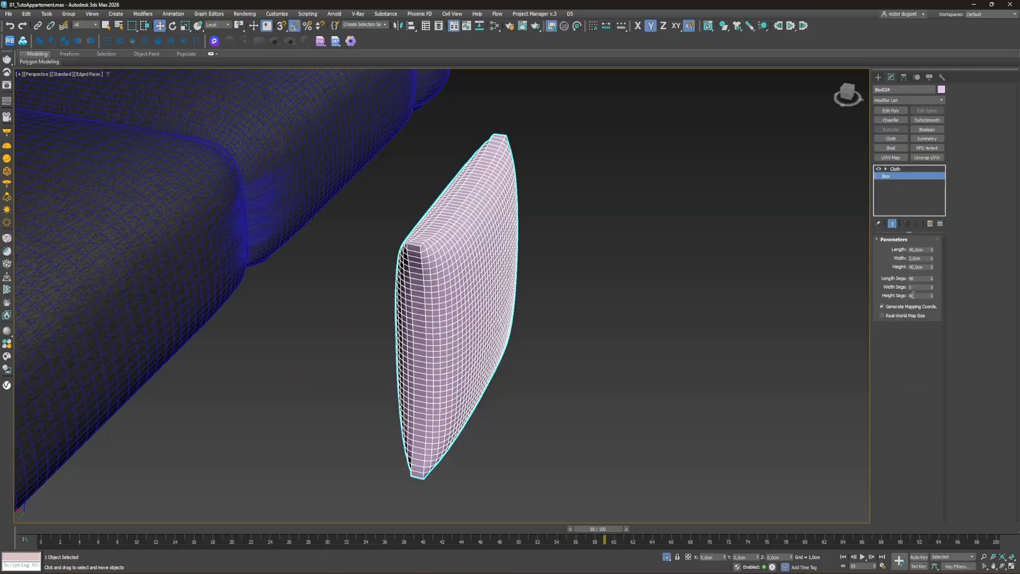
click(932, 285)
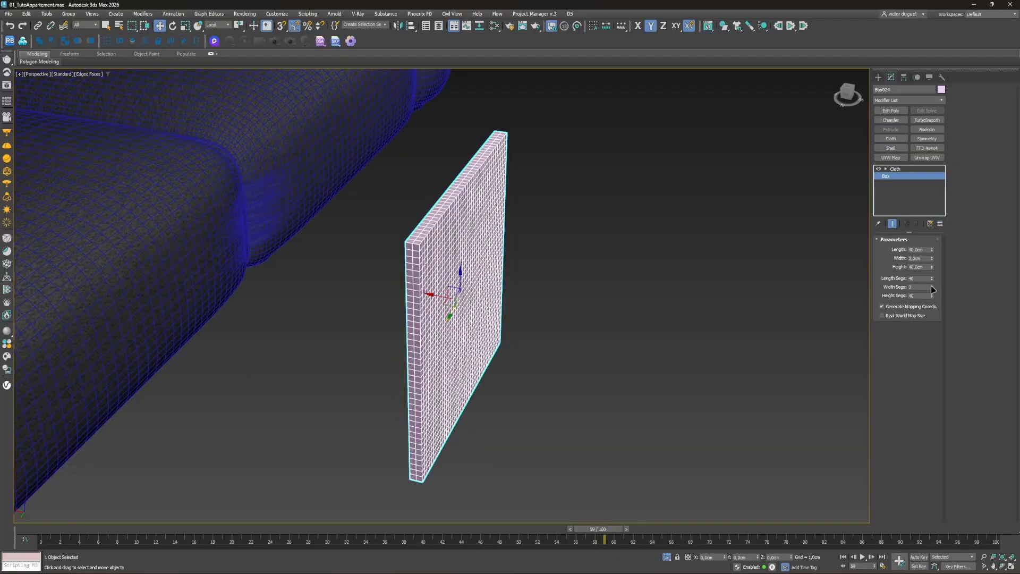
click(897, 169)
Step: Test the local cloth simulation on the resegmented box, stop it and undo the result
alt+middle_drag(751, 332, 590, 330)
click(898, 286)
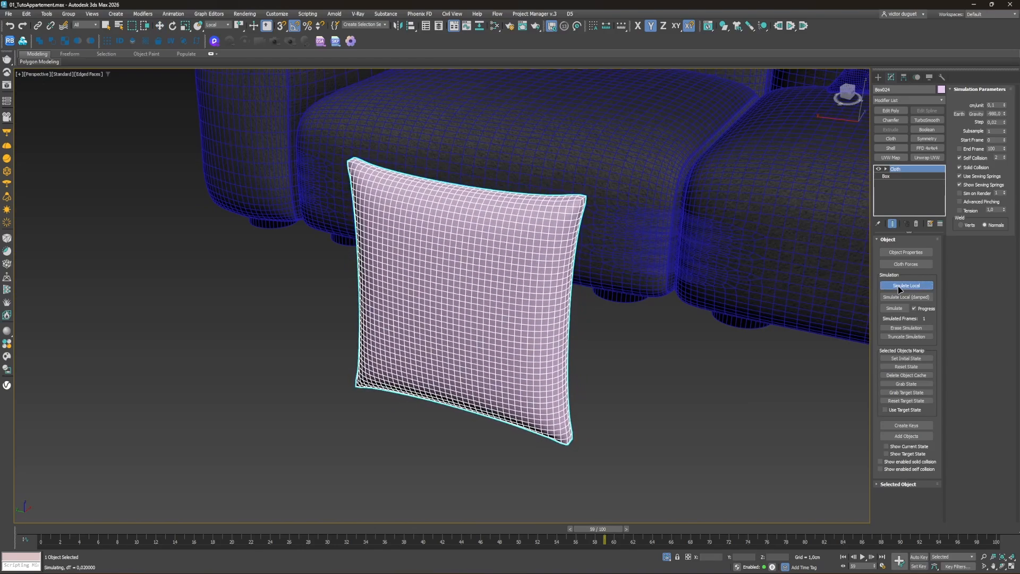
click(898, 286)
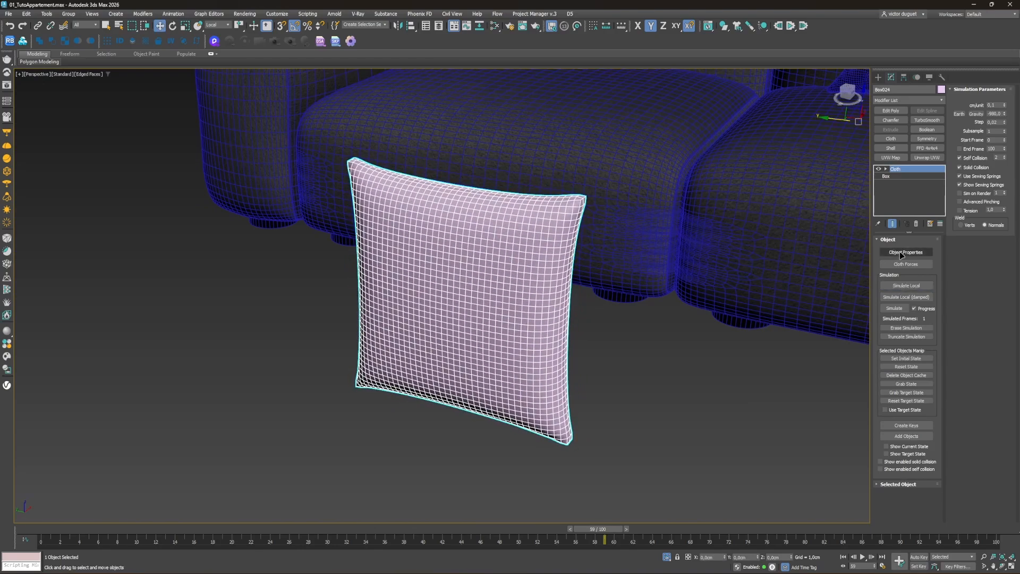
click(11, 25)
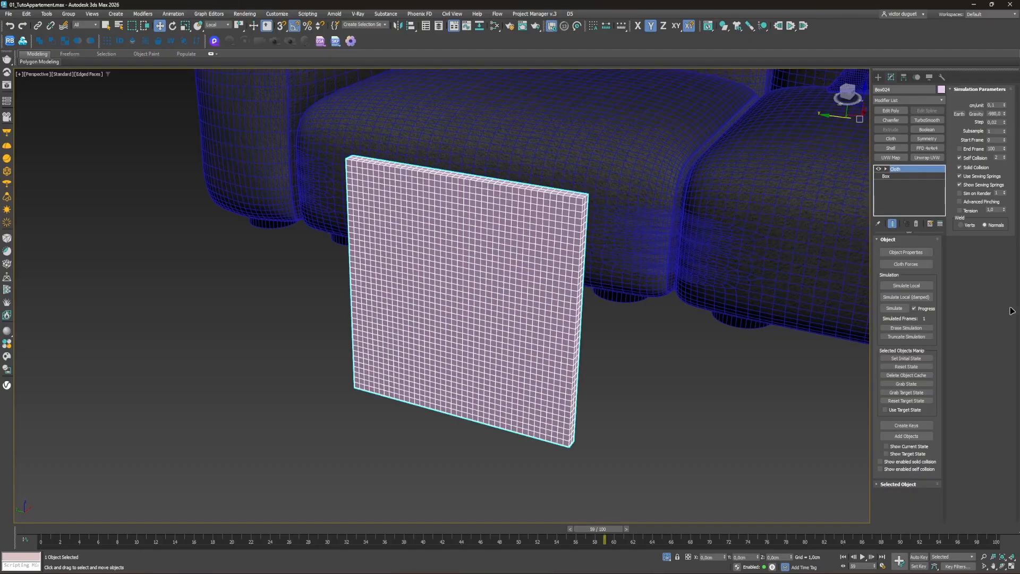
Step: Raise the box's cloth pressure to 10 in the simulation's object properties
click(912, 252)
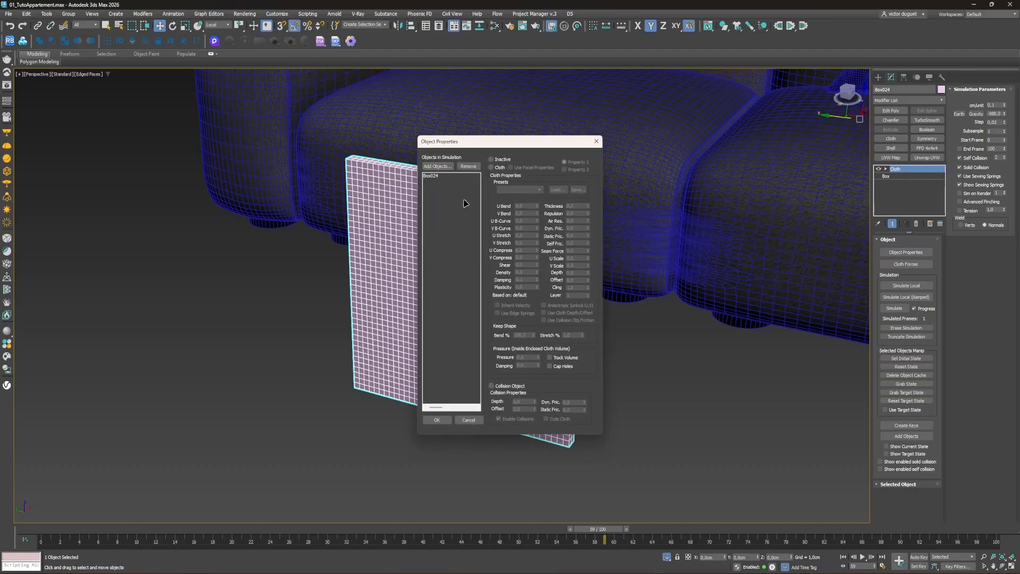
click(432, 176)
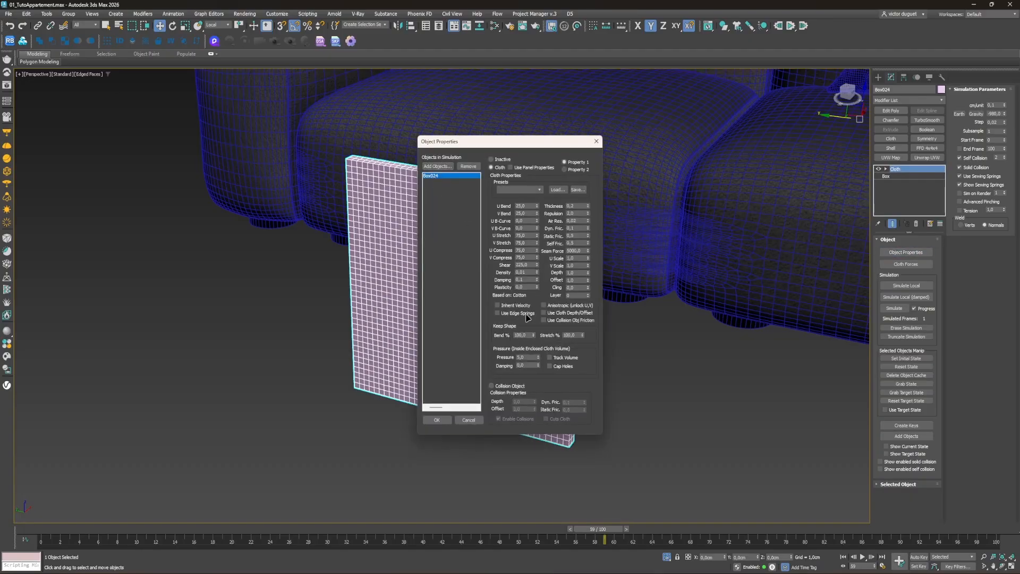
text(10)
key(Return)
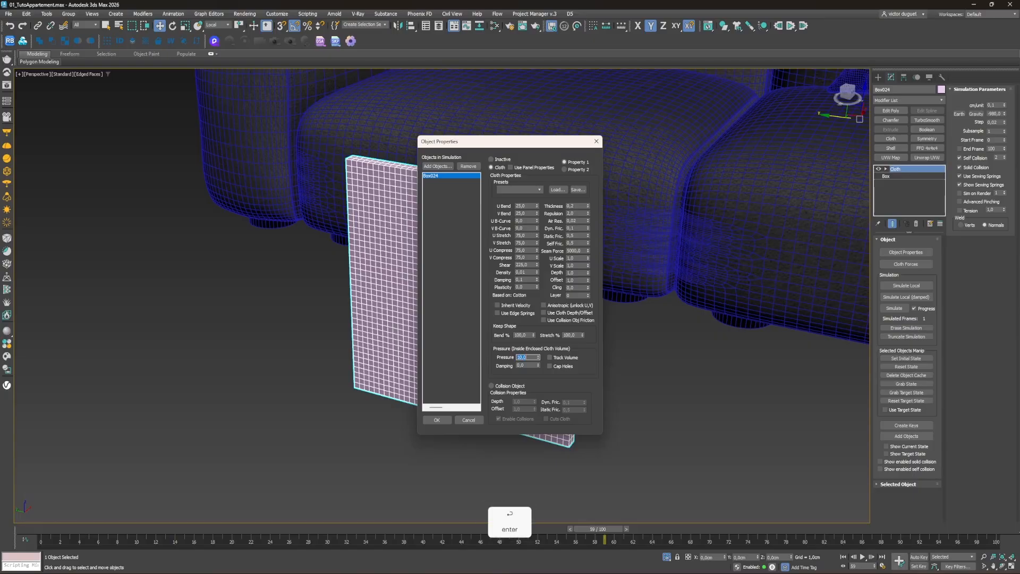
click(437, 420)
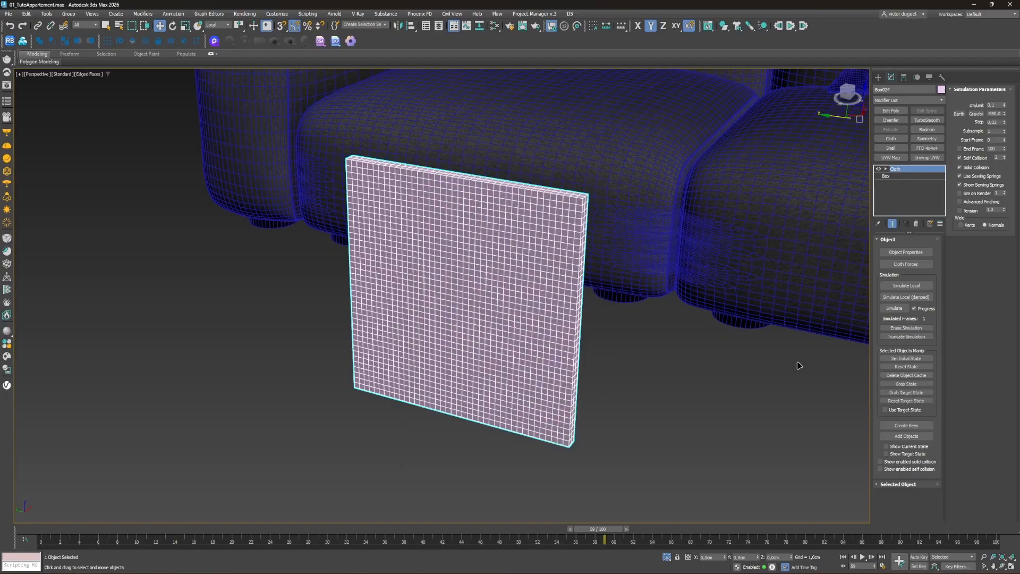
Step: Simulate the box's cloth locally, run the full simulation to frame 100, and set the resulting cushion shape as its initial state
click(900, 286)
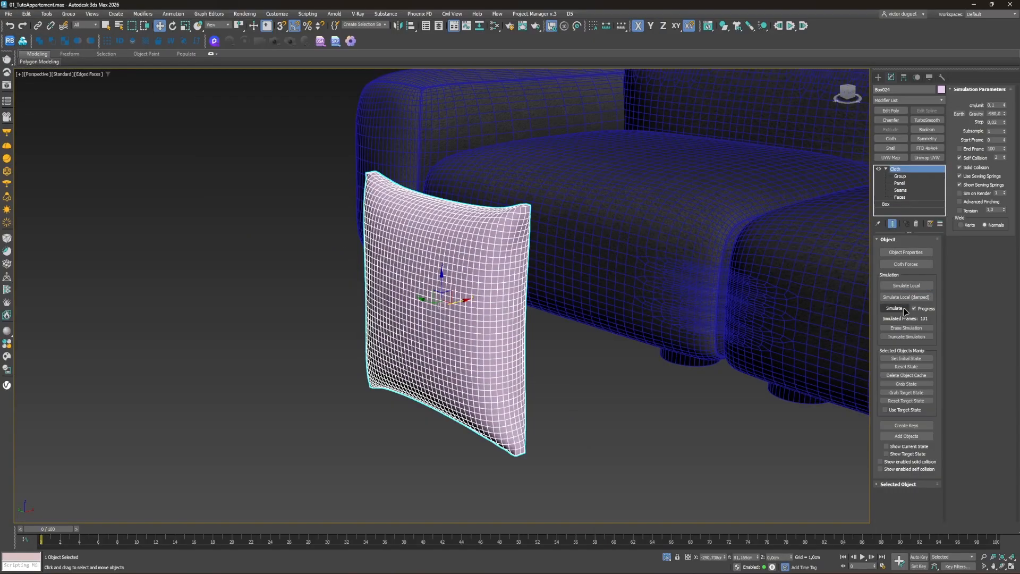
click(904, 311)
click(897, 309)
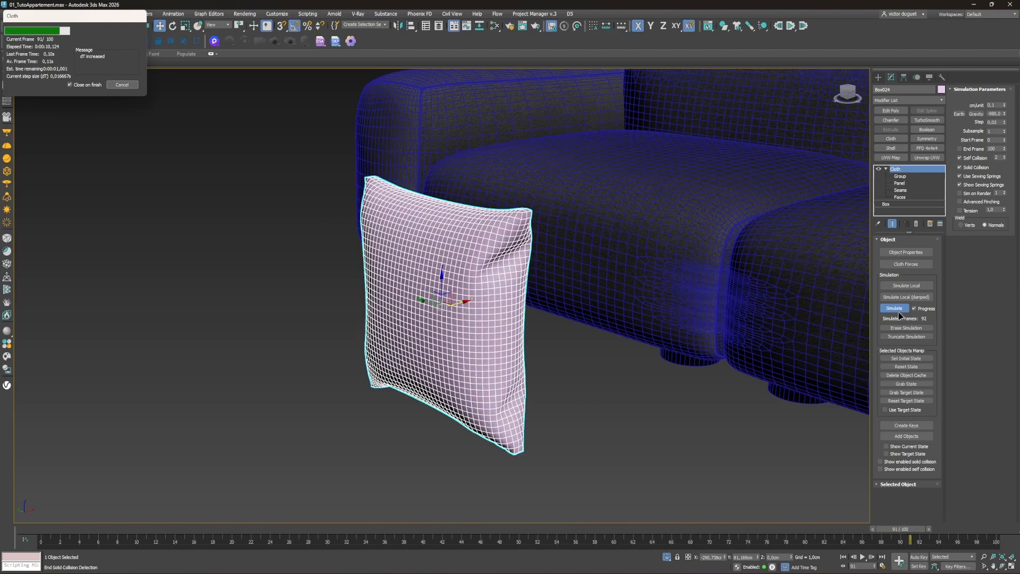
click(901, 360)
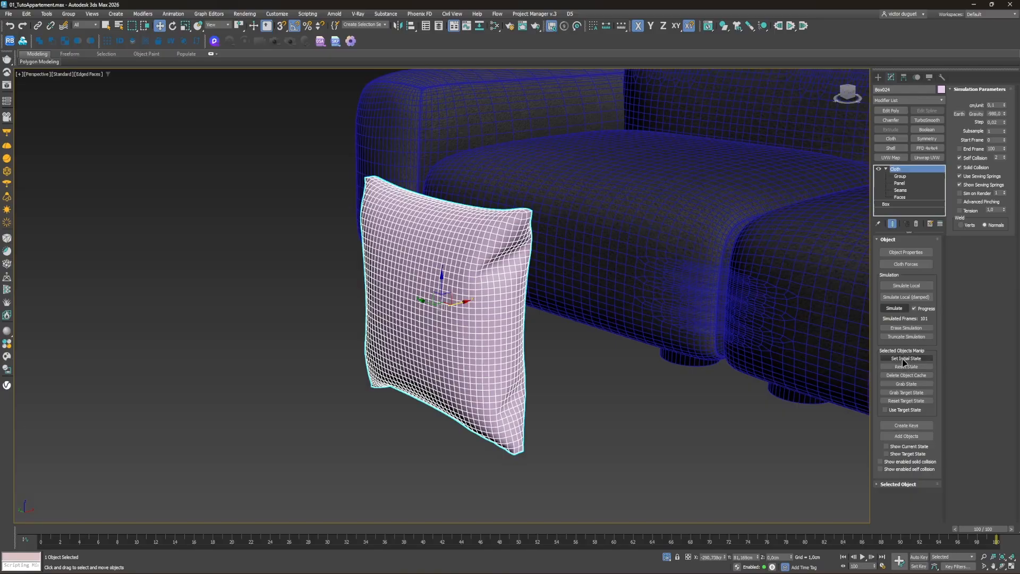
Step: Scrub the timeline to frame 0 and back to frame 100 to check the cushion's shape
middle_drag(399, 312, 417, 365)
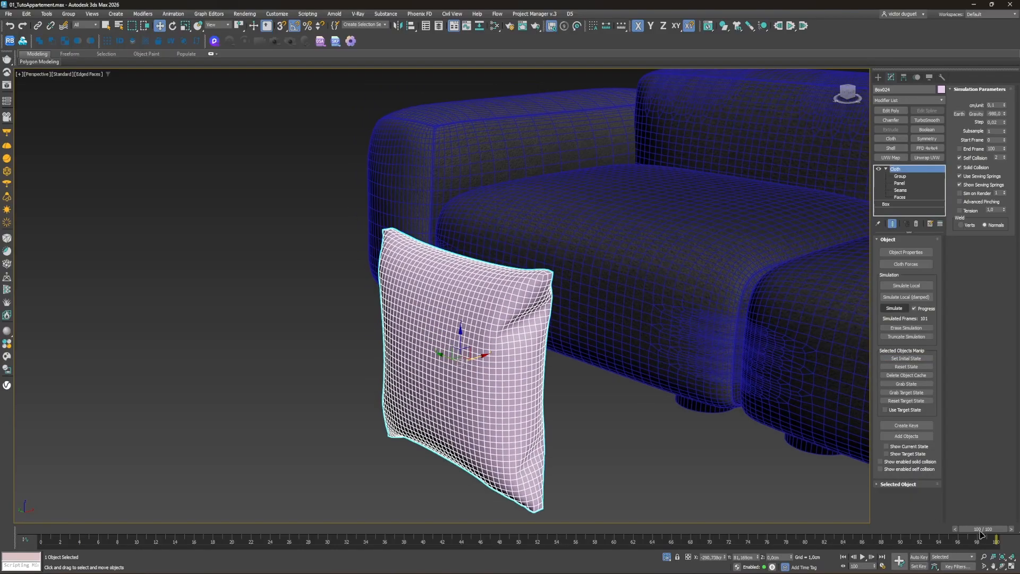
drag(982, 530, 22, 505)
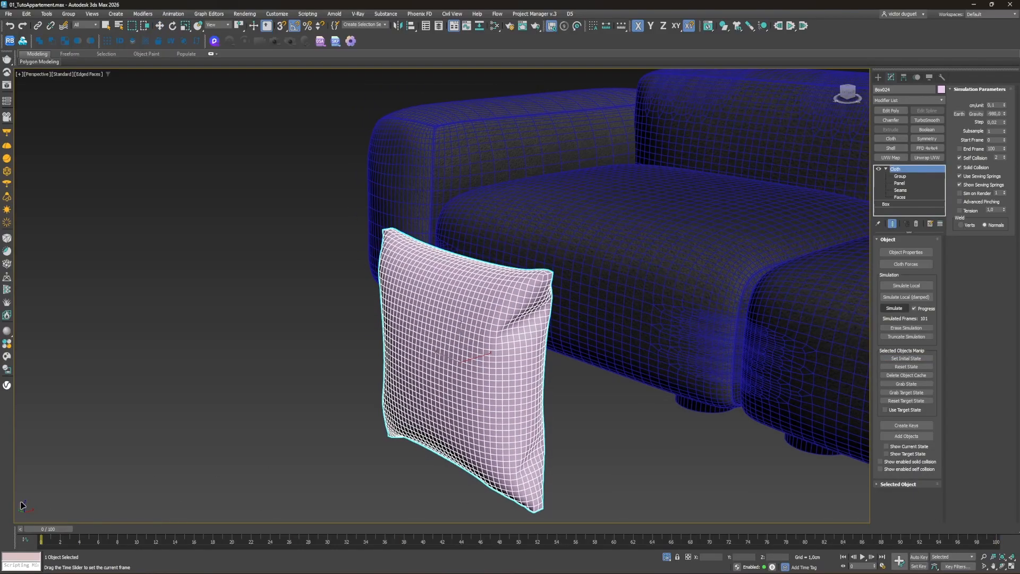
key(End)
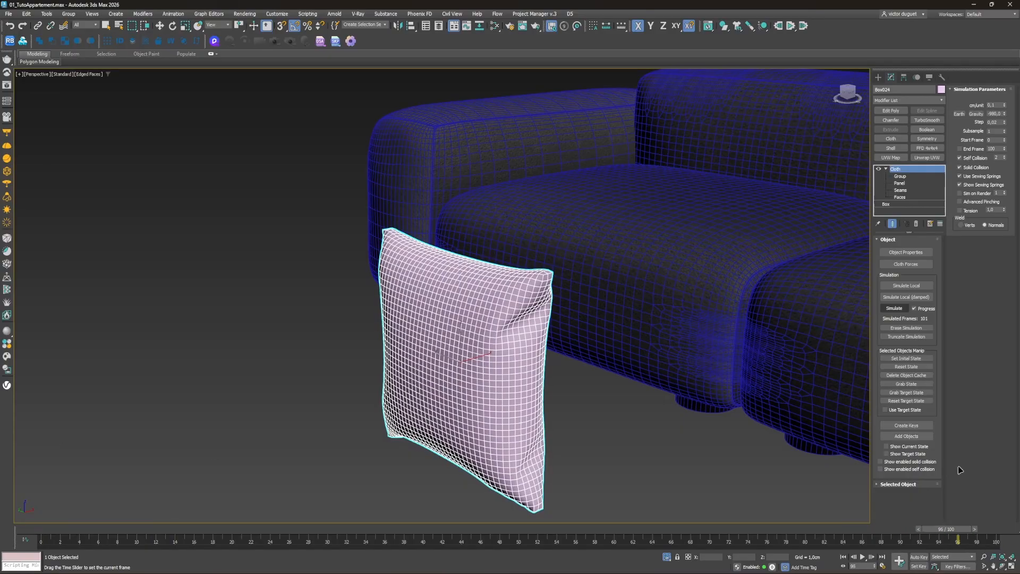
key(w)
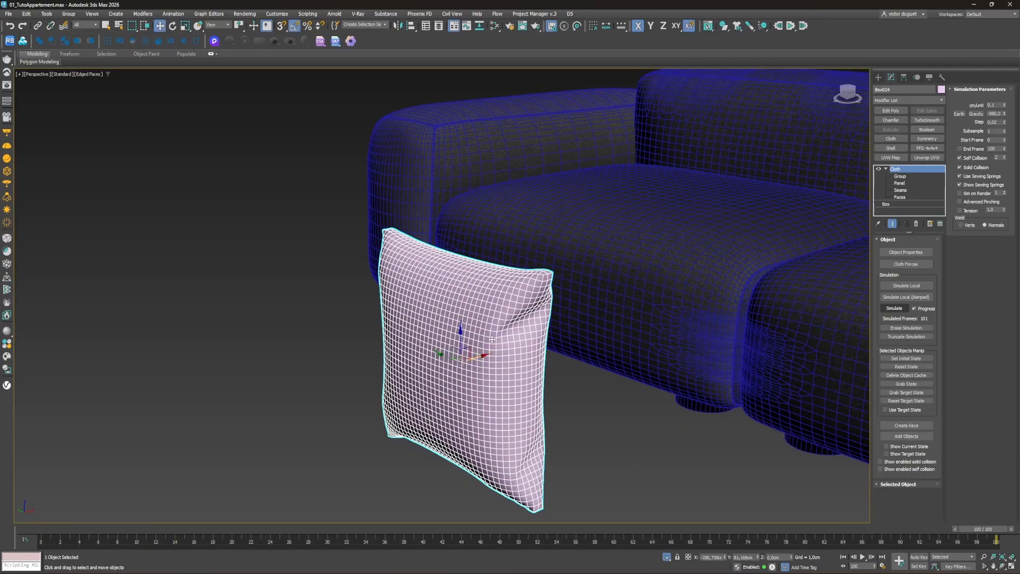
Step: Convert the simulated cushion to an Editable Poly
right_click(436, 352)
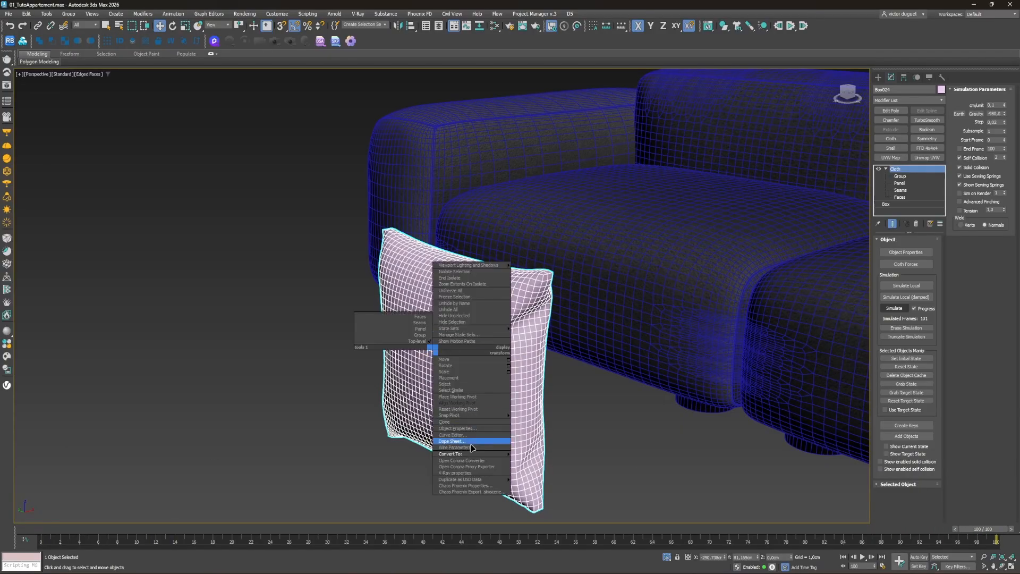
mouse_move(478, 454)
click(552, 460)
Step: Raise the cushion to a height of about 42 cm and move it over the sofa seat near the free armrest
scroll(459, 342, up, 2)
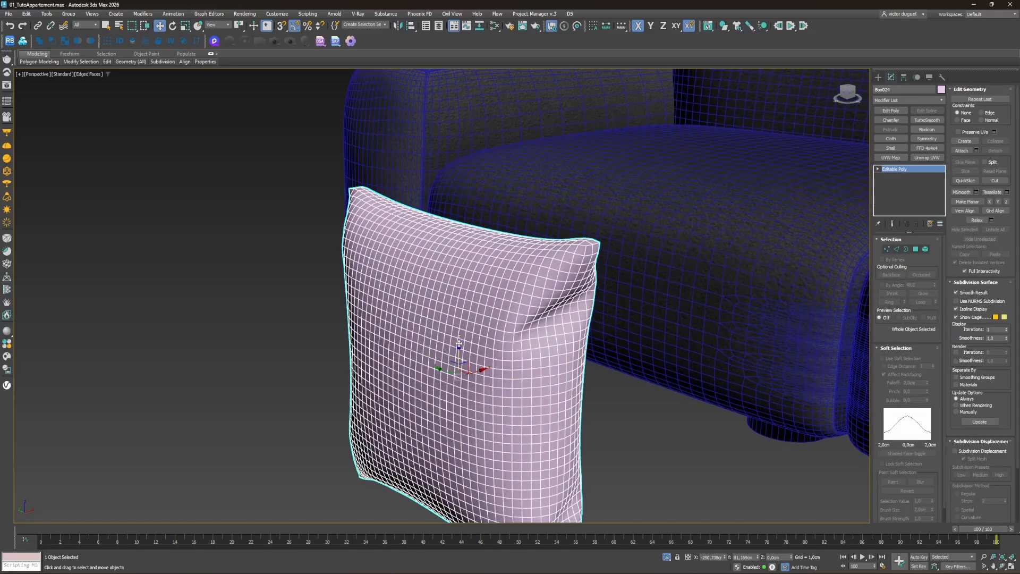
drag(460, 354, 460, 123)
scroll(461, 255, down, 5)
alt+middle_drag(463, 239, 468, 260)
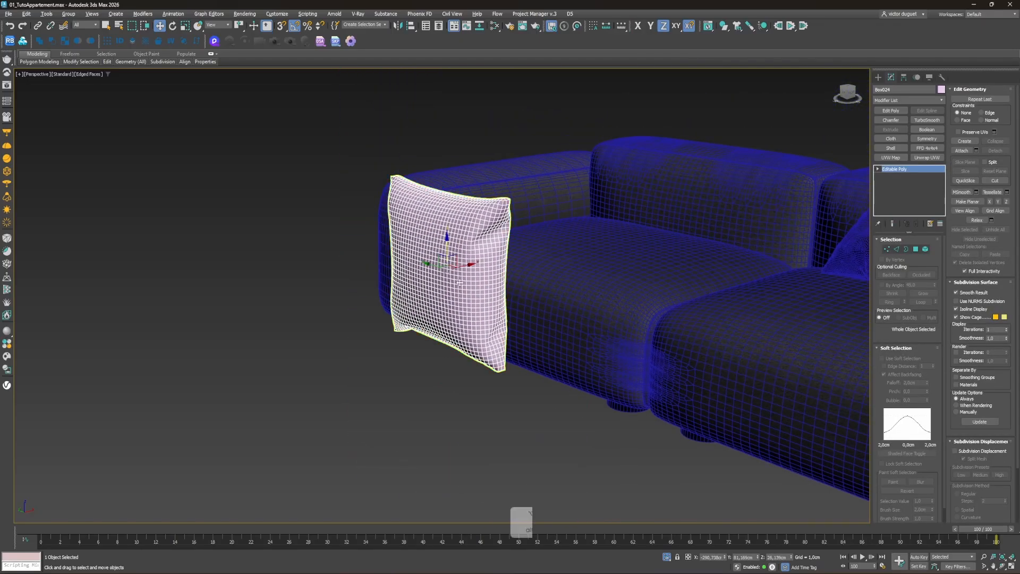
drag(469, 265, 713, 134)
middle_drag(675, 181, 538, 303)
drag(550, 283, 469, 265)
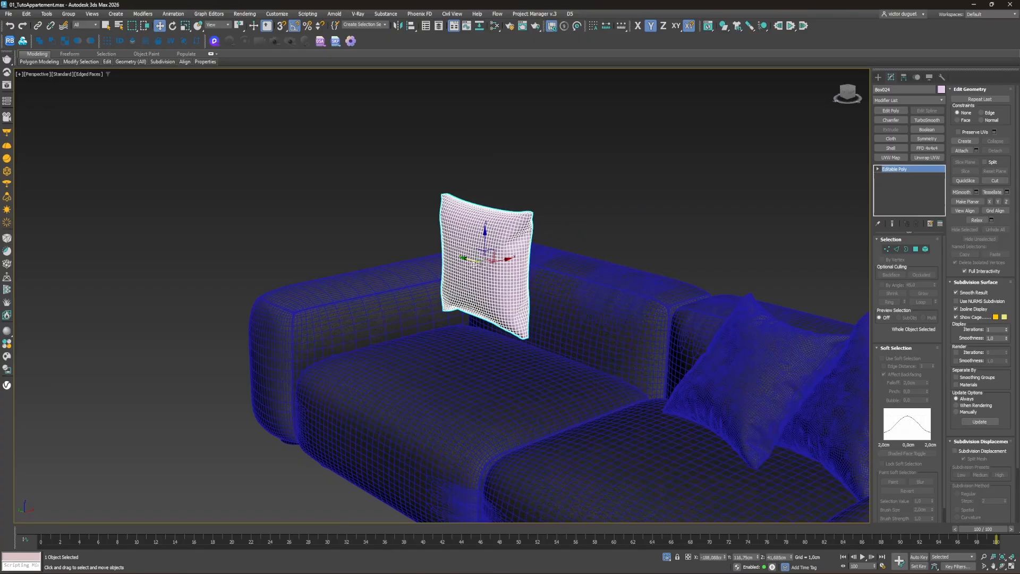
Step: Rotate the cushion to face out from the sofa corner, and tilt it using the Local reference coordinate system
mouse_move(470, 266)
alt+middle_down()
mouse_move(519, 287)
mouse_move(462, 271)
alt+middle_up()
key(e)
drag(468, 335, 486, 331)
click(218, 25)
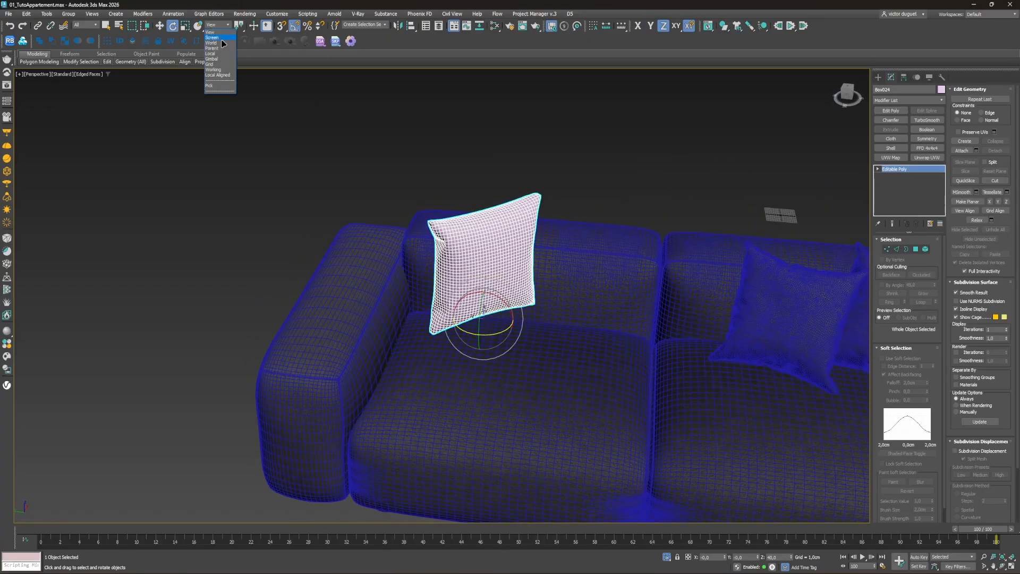
click(210, 53)
drag(494, 321, 494, 298)
Step: Move the cushion closer to the corner between armrest and backrest using the Top view, and check its placement in perspective
key(w)
alt+middle_drag(473, 255, 404, 292)
key(alt+w)
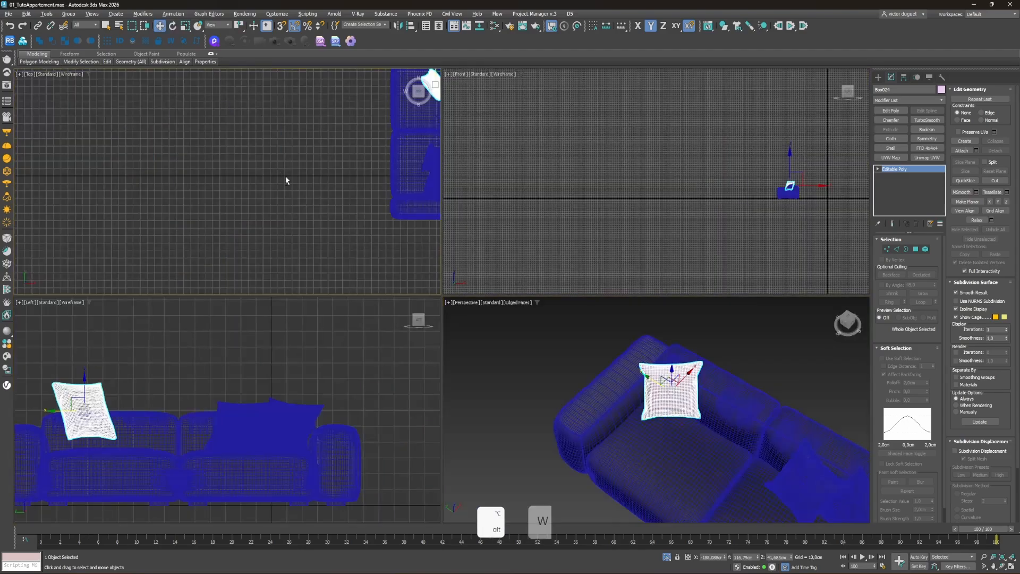
middle_click(286, 180)
key(alt+w)
scroll(532, 226, down, 3)
scroll(582, 226, up, 5)
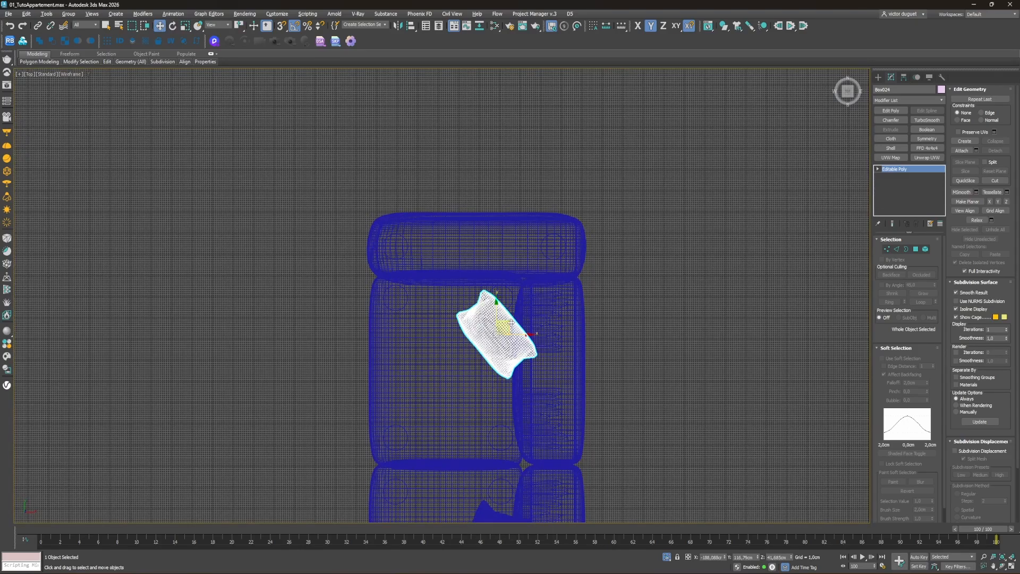
drag(508, 299, 504, 296)
key(alt+w)
middle_click(473, 340)
key(alt+w)
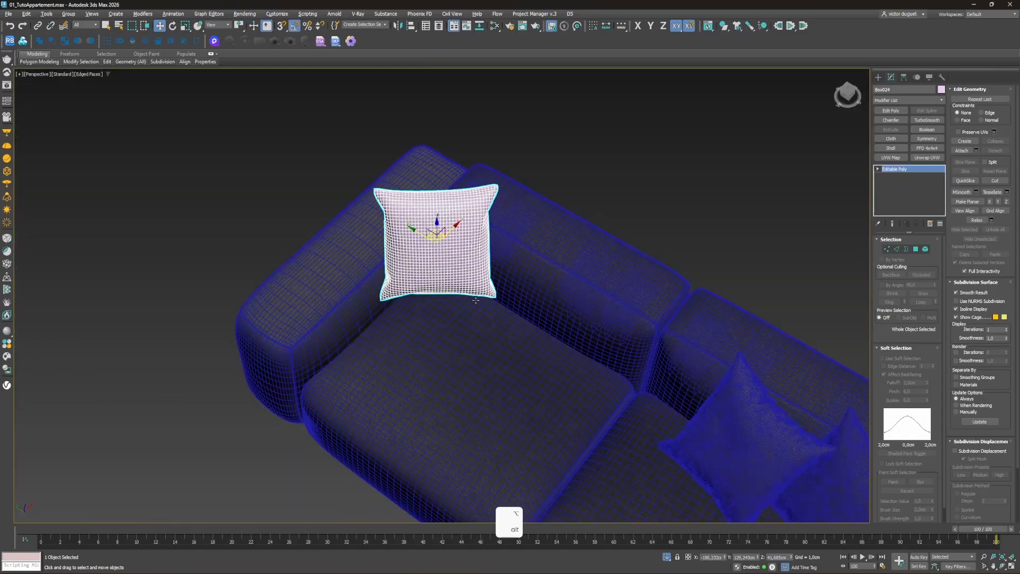
alt+middle_drag(462, 324, 420, 266)
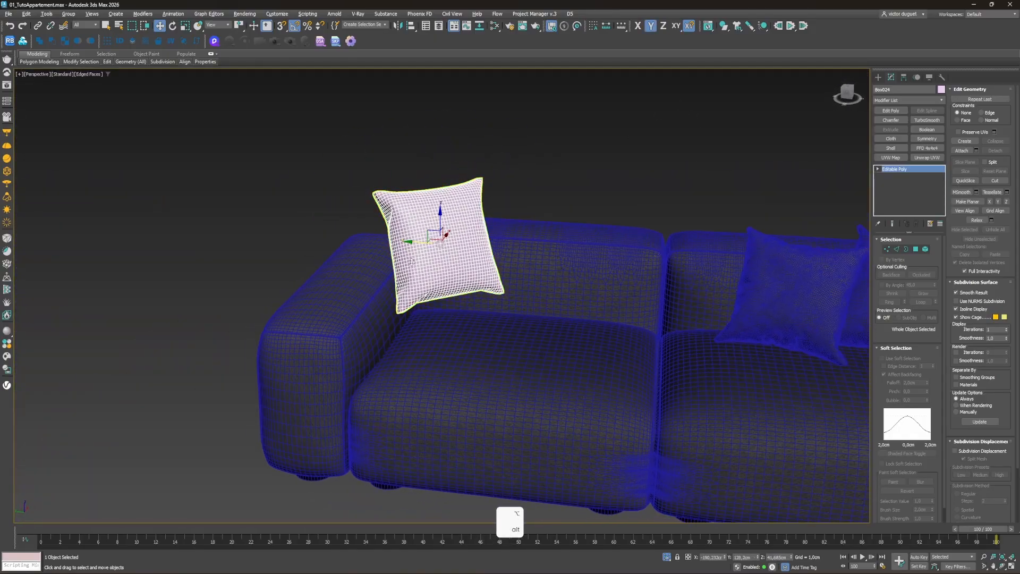
Step: Apply a Cloth modifier to the cushion and define it as Cloth with the Cotton preset and a pressure of 5
click(891, 138)
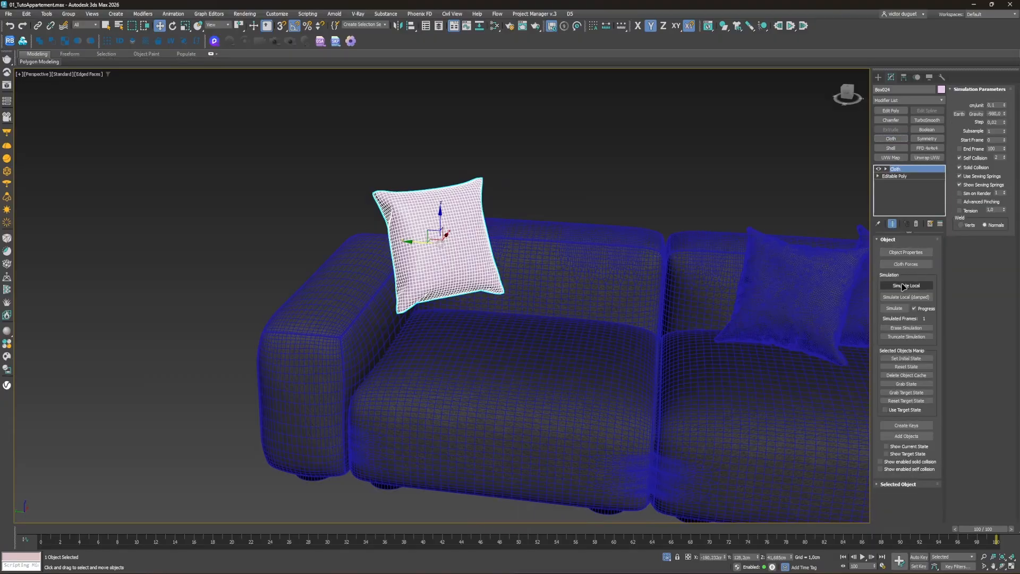
click(906, 252)
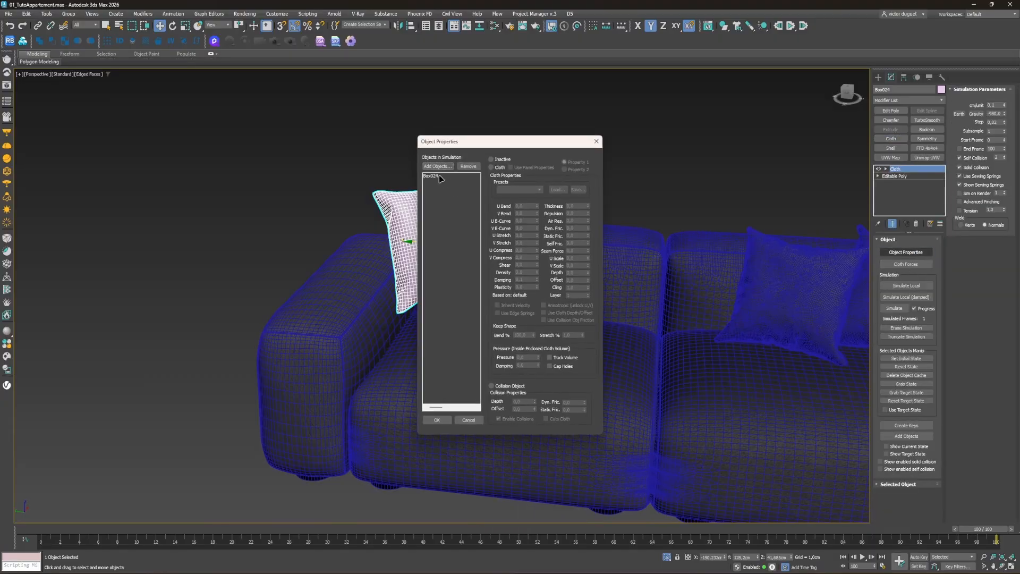
click(491, 167)
click(507, 190)
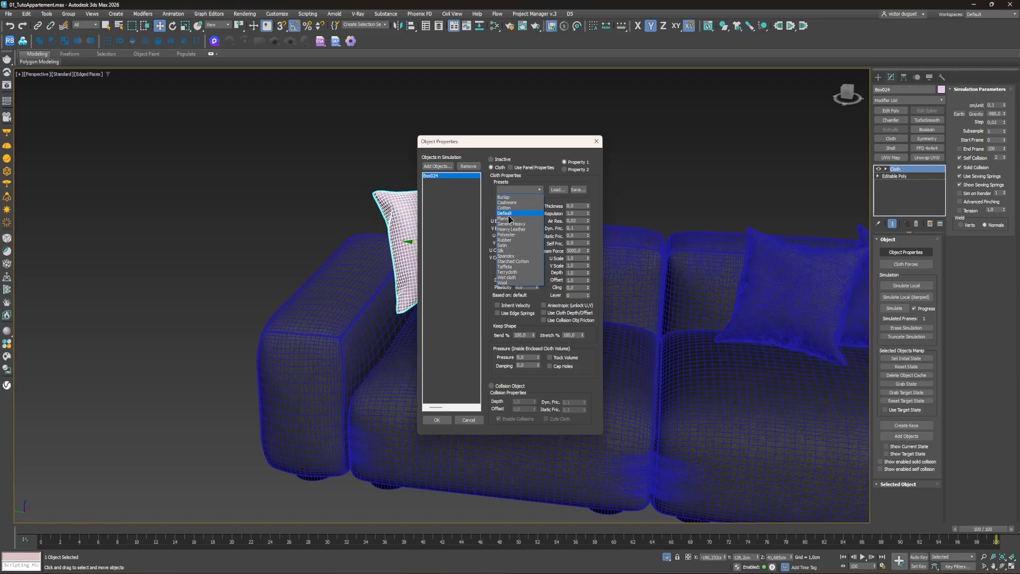
click(505, 208)
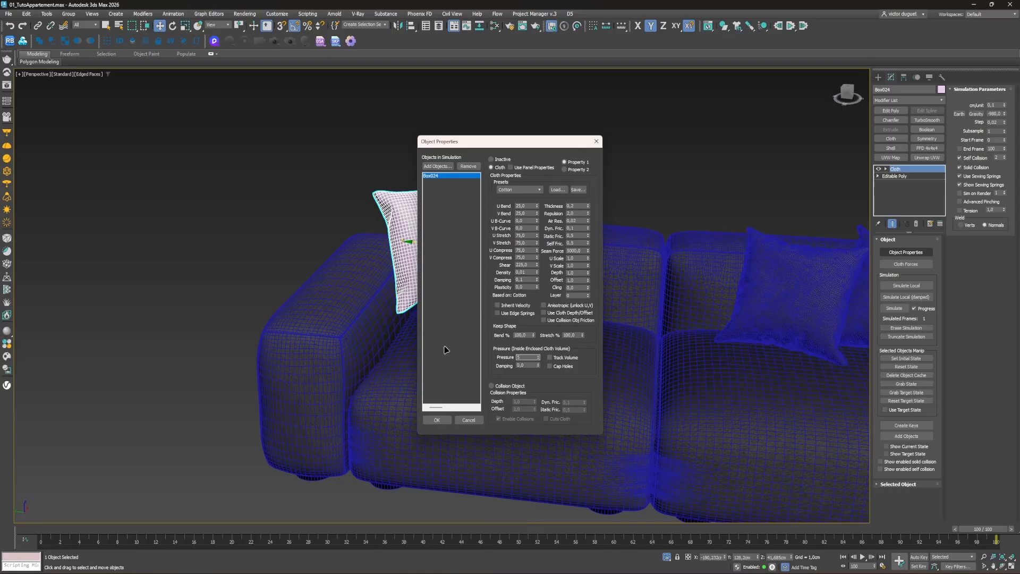
Step: Add the sofa object Canape to the cloth simulation and define it as a collision object
click(439, 166)
click(88, 103)
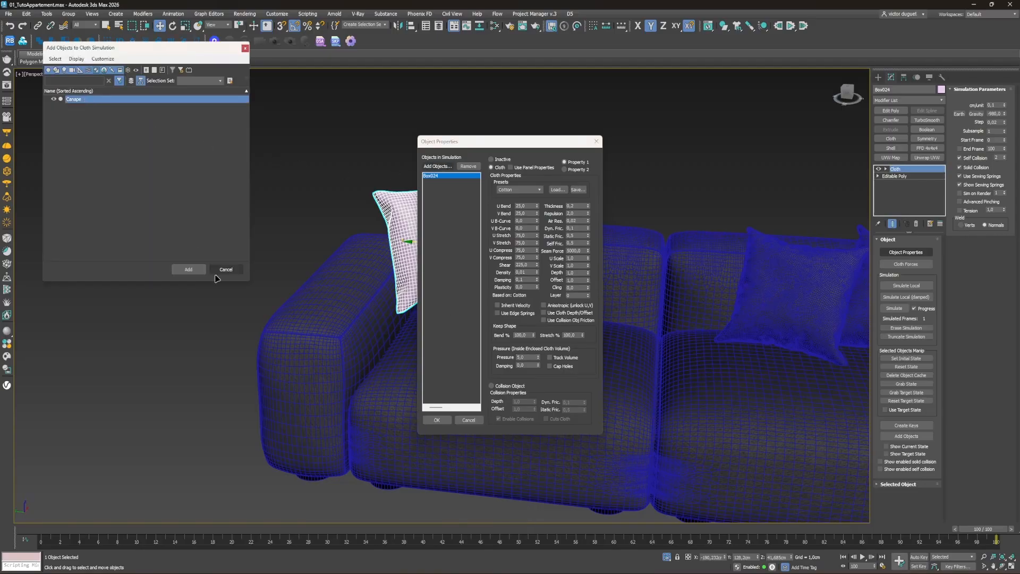
click(188, 269)
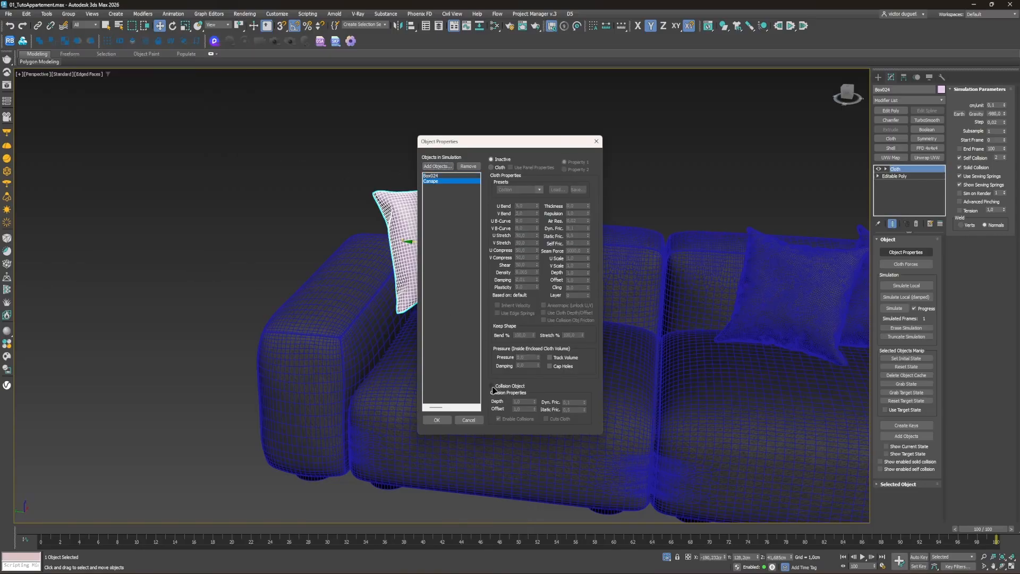
click(492, 386)
click(437, 420)
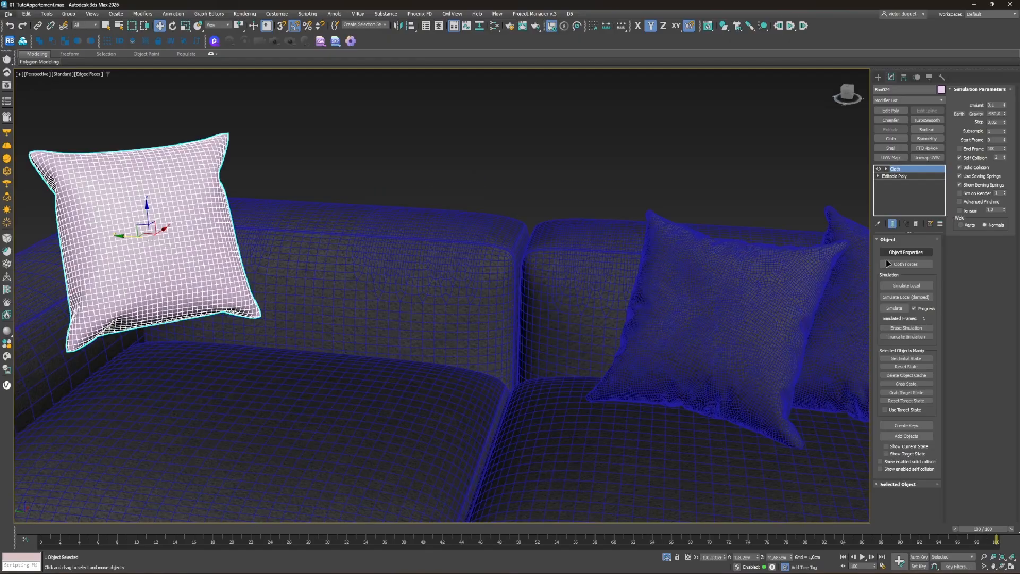
Step: Try to simulate the cushion against the sofa, stop the simulation early, and return to the first frame
scroll(353, 301, down, 3)
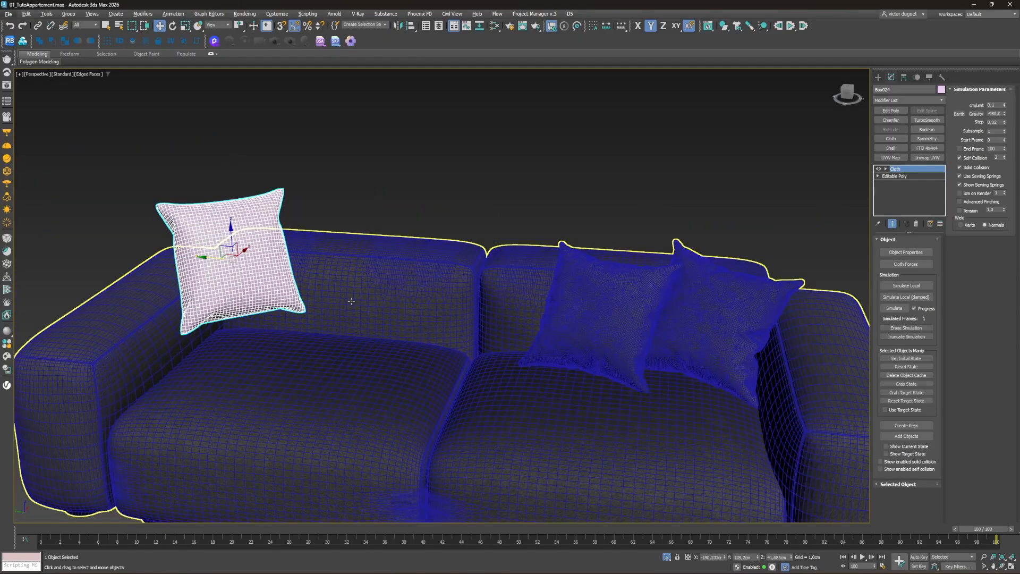
alt+middle_drag(351, 301, 520, 331)
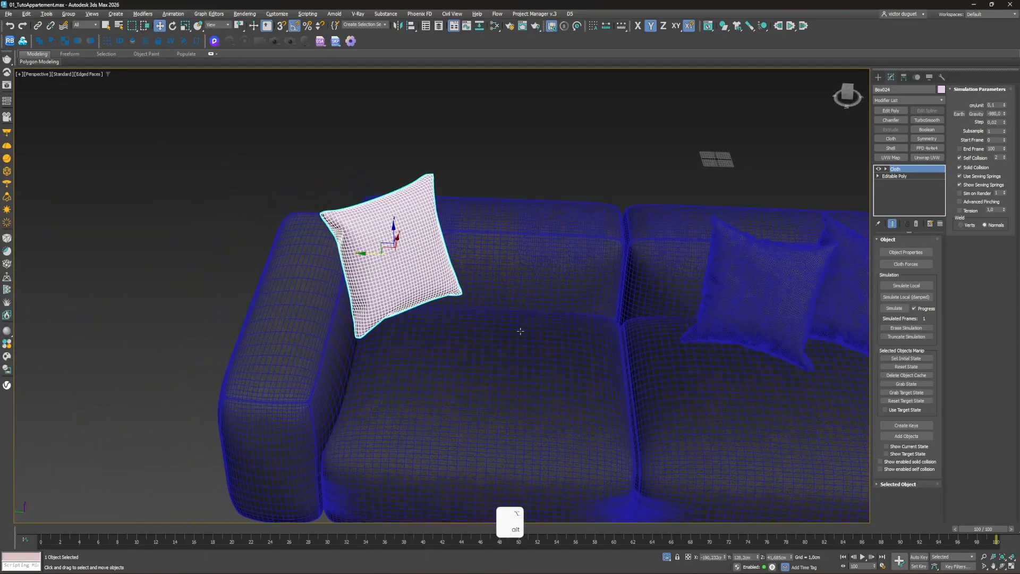
click(895, 309)
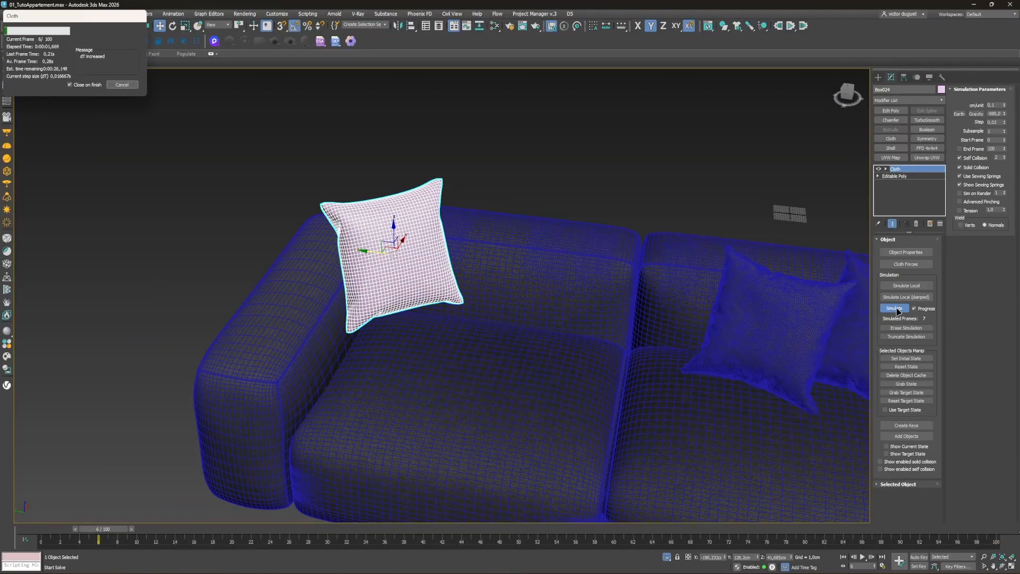
click(122, 84)
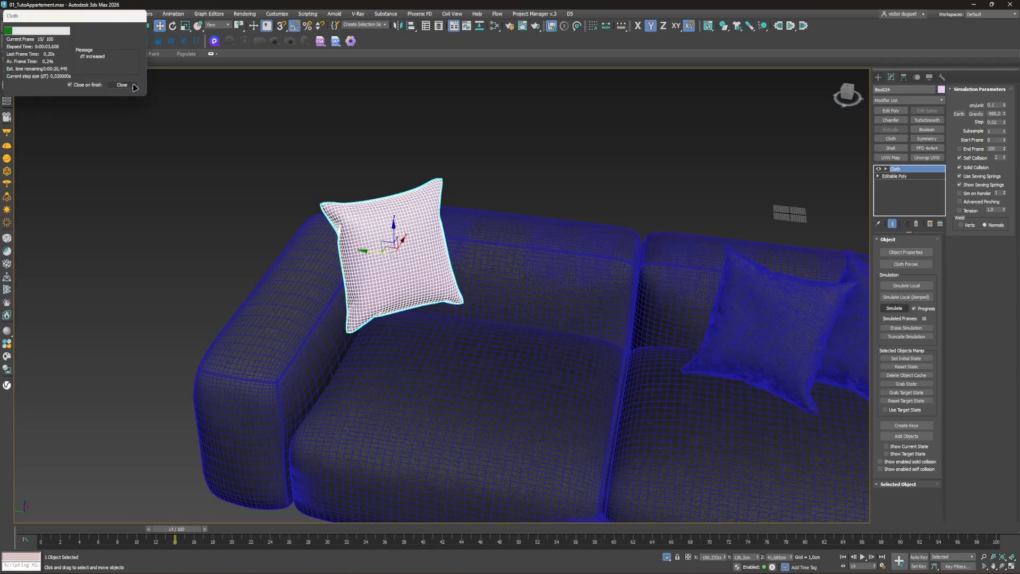
key(Home)
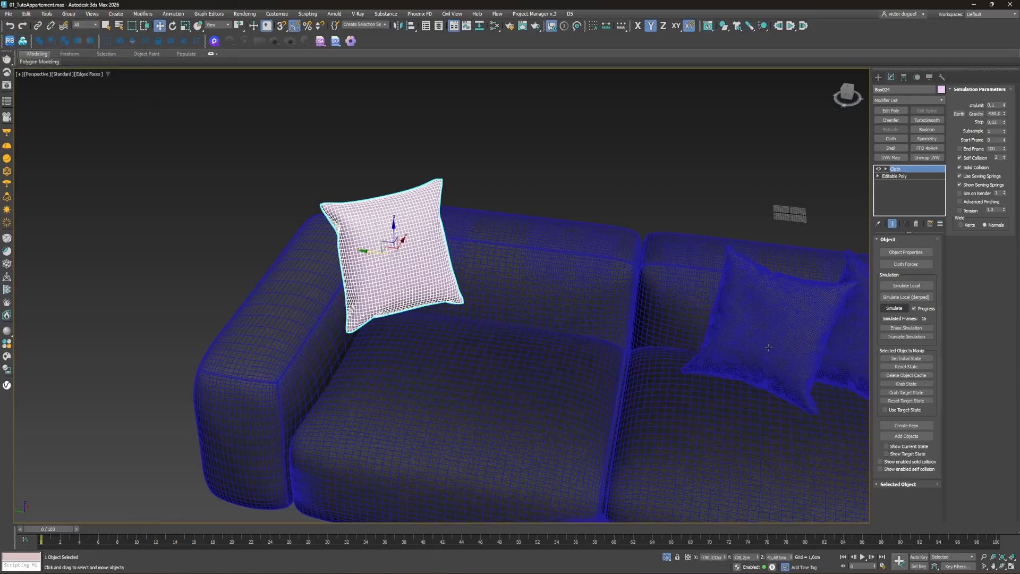
Step: Enable gravity, simulate the cushion dropping onto the sofa, stop the calculation, and go back to frame 15
click(976, 114)
click(895, 309)
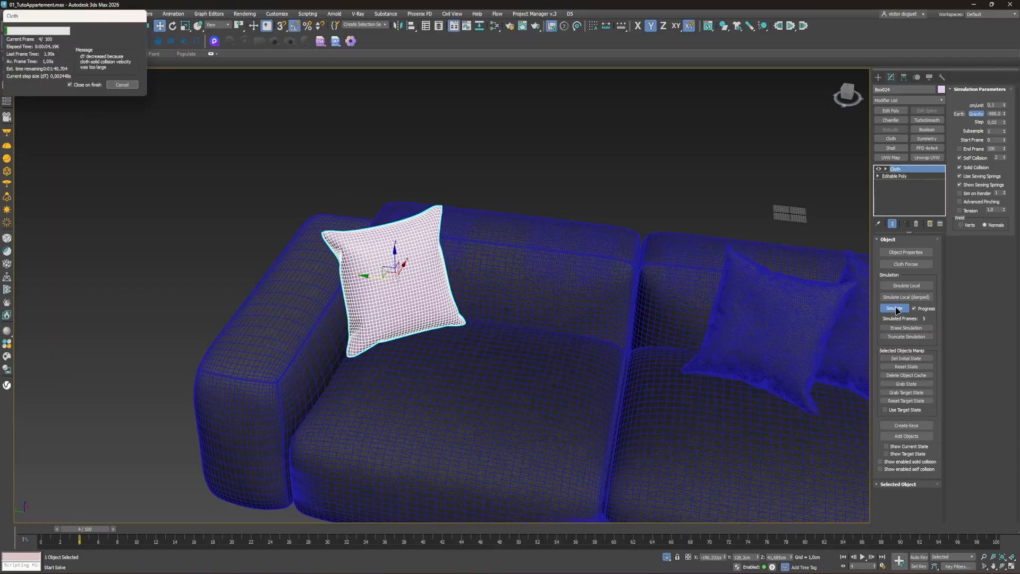
click(122, 86)
drag(271, 538, 184, 536)
Step: Convert the settled cushion to an Editable Poly
key(w)
alt+middle_drag(404, 308, 425, 242)
right_click(422, 240)
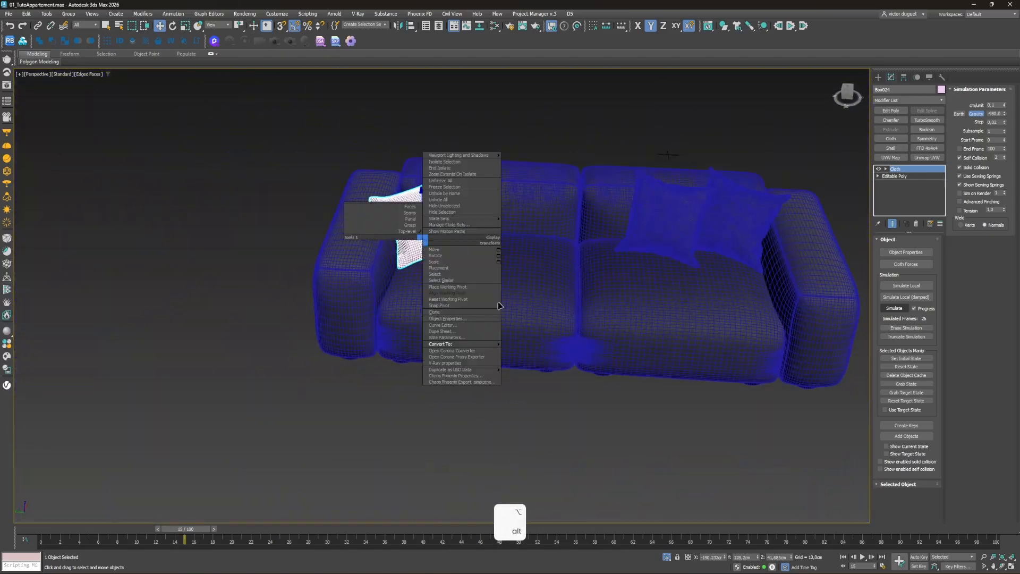
mouse_move(457, 344)
click(523, 350)
Step: Leave isolation mode and create a flat box about 2 m by 1.7 m on the floor in front of the sofa
alt+middle_drag(447, 403, 499, 295)
click(361, 410)
click(667, 561)
scroll(467, 322, down, 3)
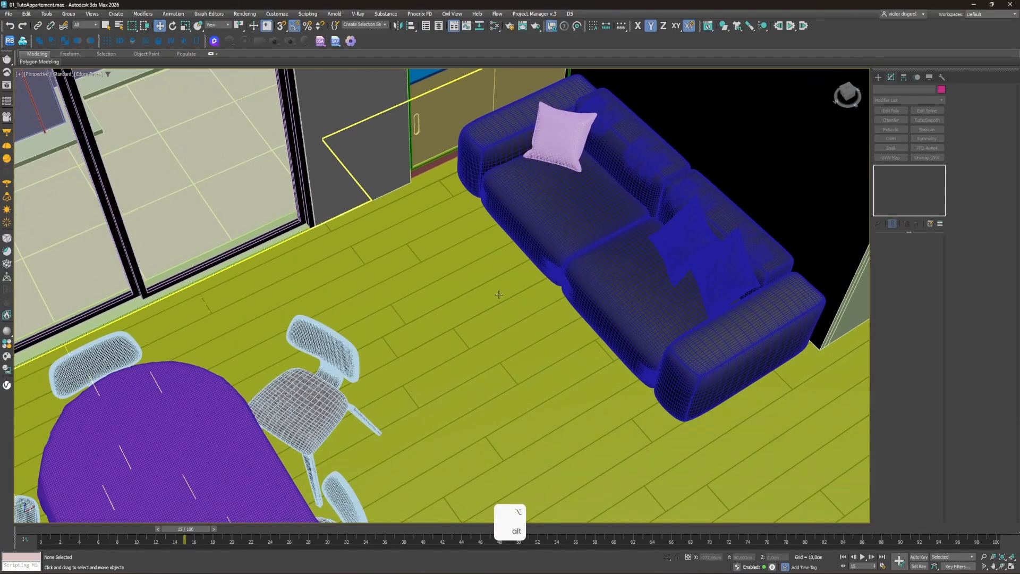
click(878, 78)
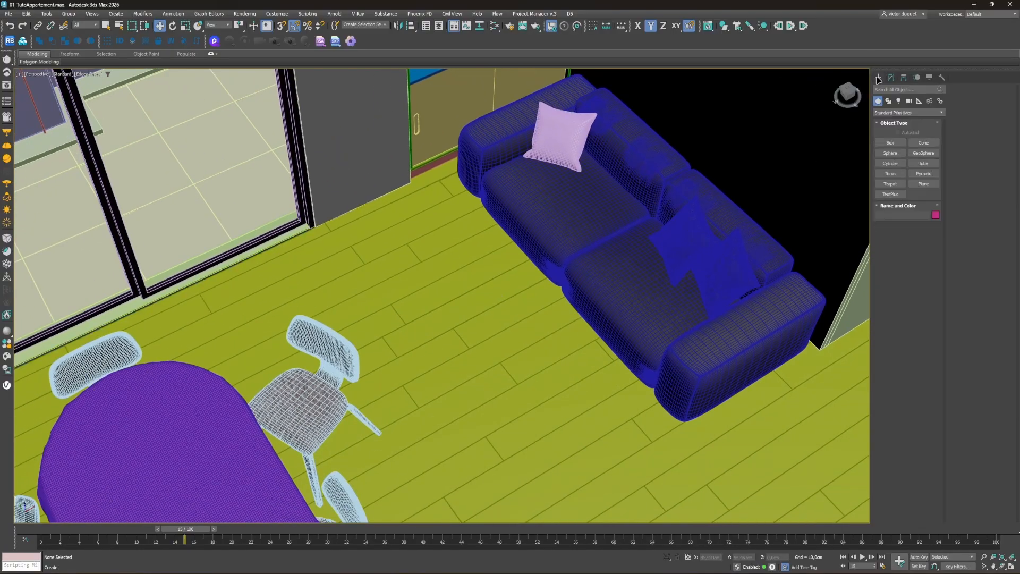
click(891, 143)
drag(275, 271, 698, 376)
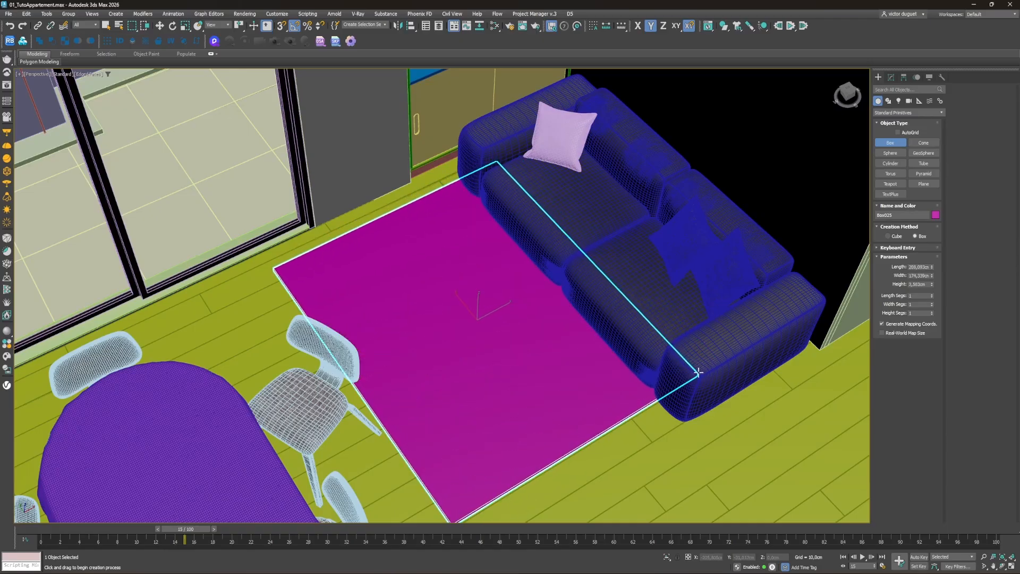
Step: Isolate the new flat box and add an Edit Poly modifier to it
click(668, 557)
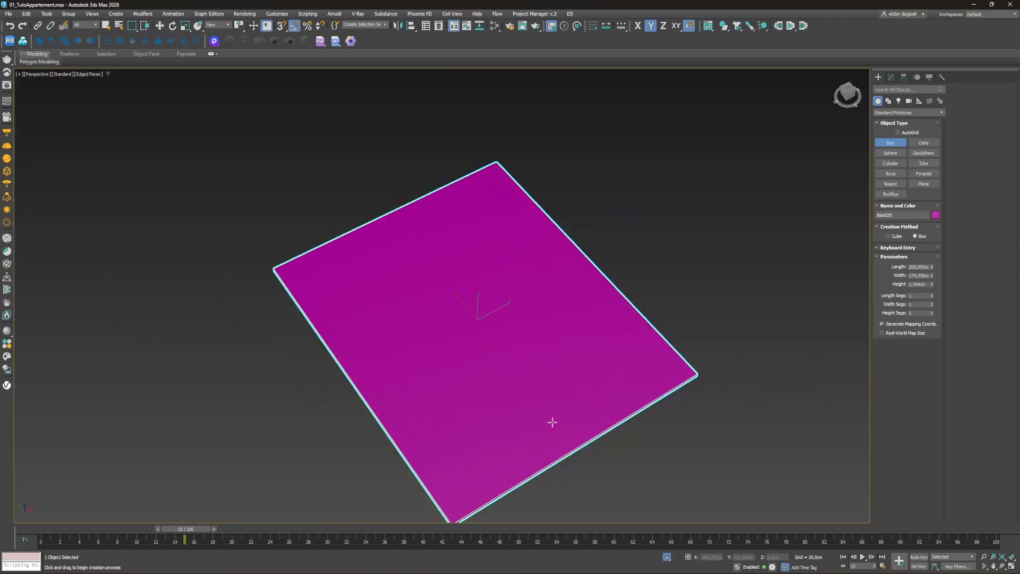
alt+middle_drag(551, 421, 587, 316)
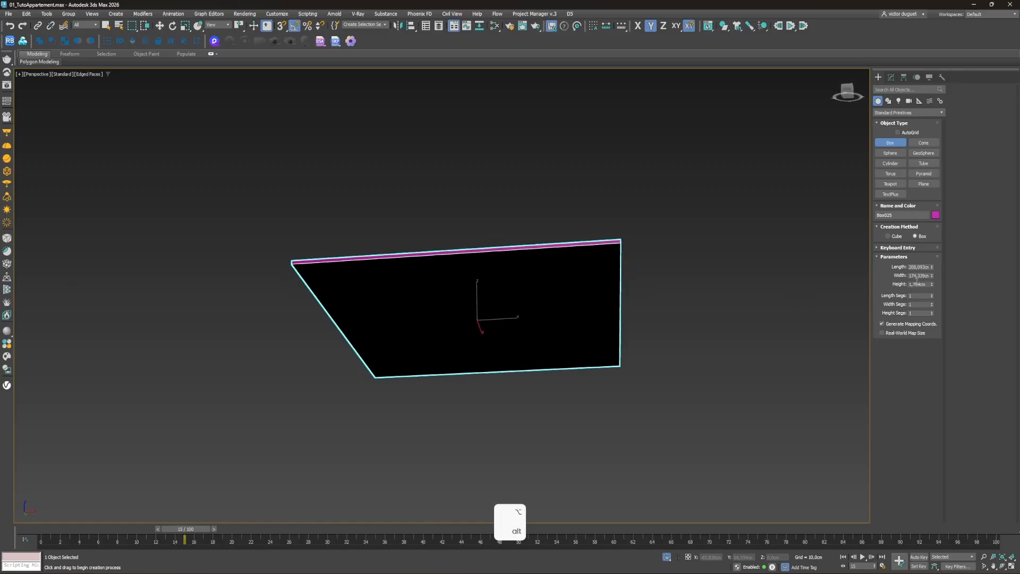
click(891, 78)
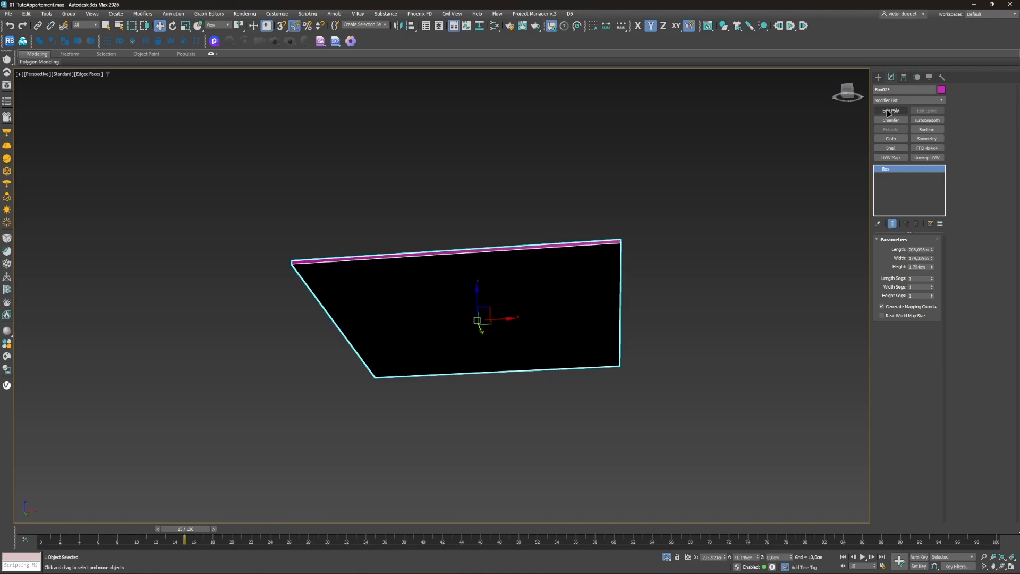
alt+middle_drag(408, 303, 451, 319)
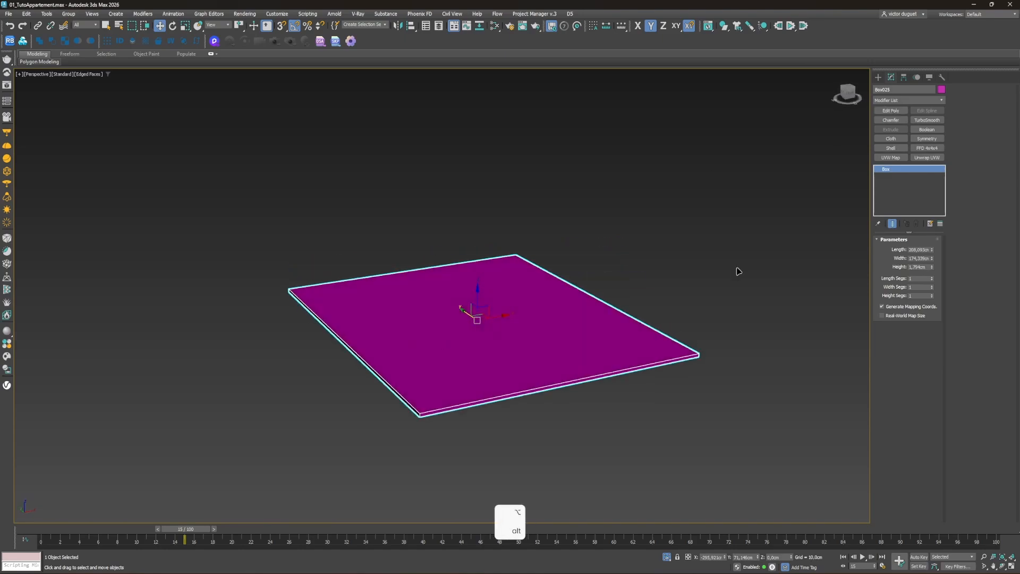
click(889, 111)
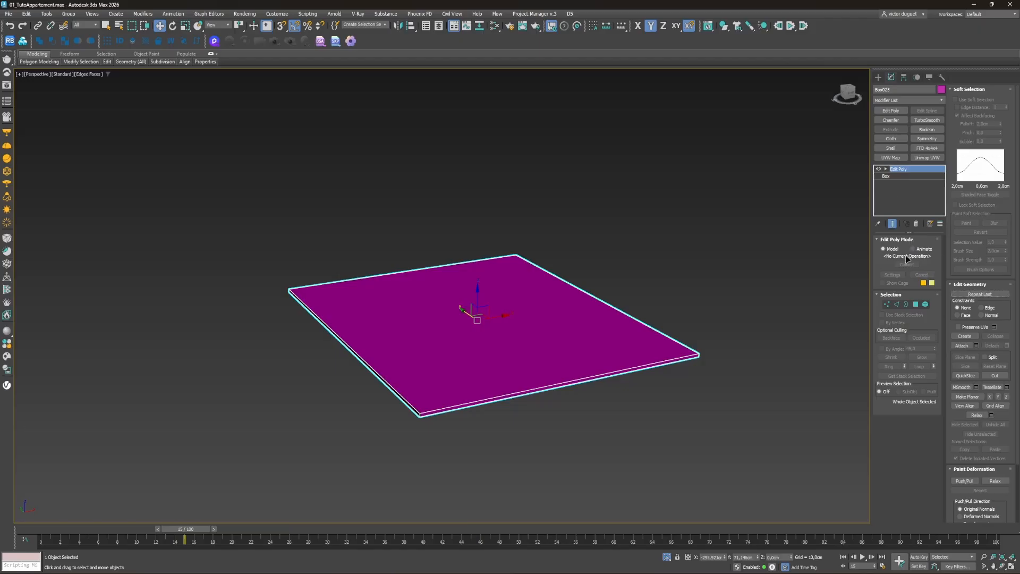
Step: Set the base box's length to 200 cm and width to 170 cm
click(897, 176)
text(200)
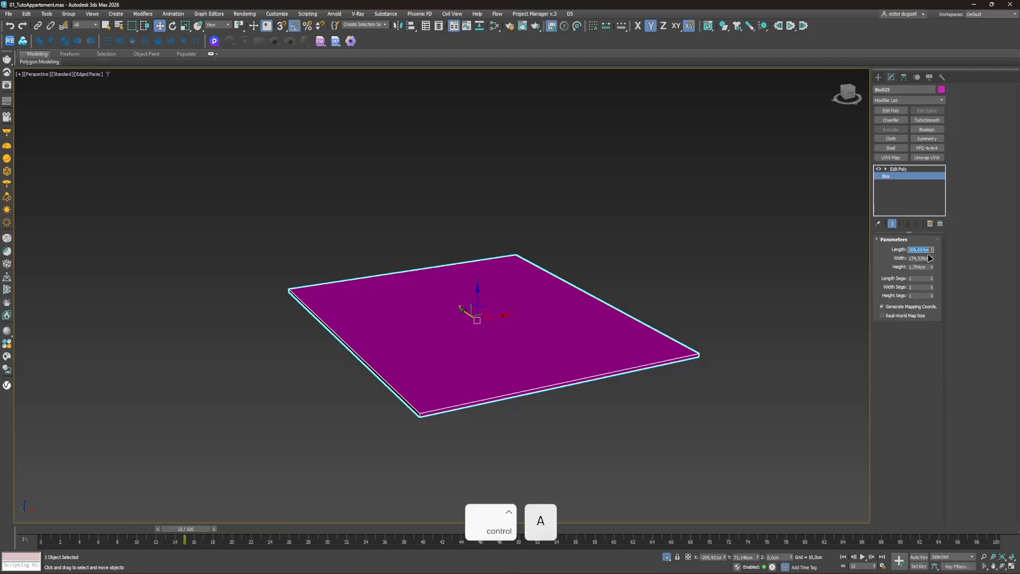
key(Tab)
text(170)
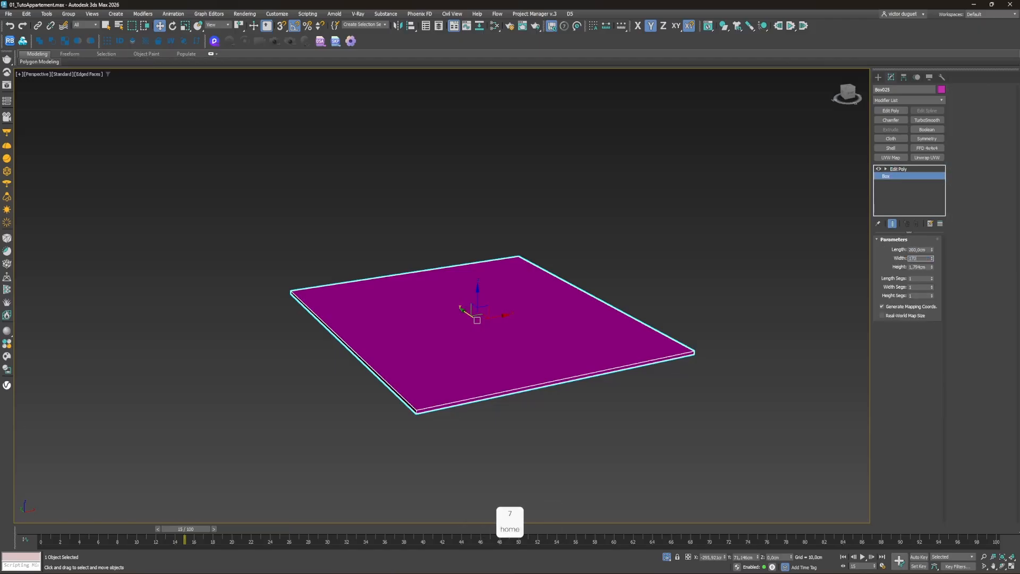
key(Tab)
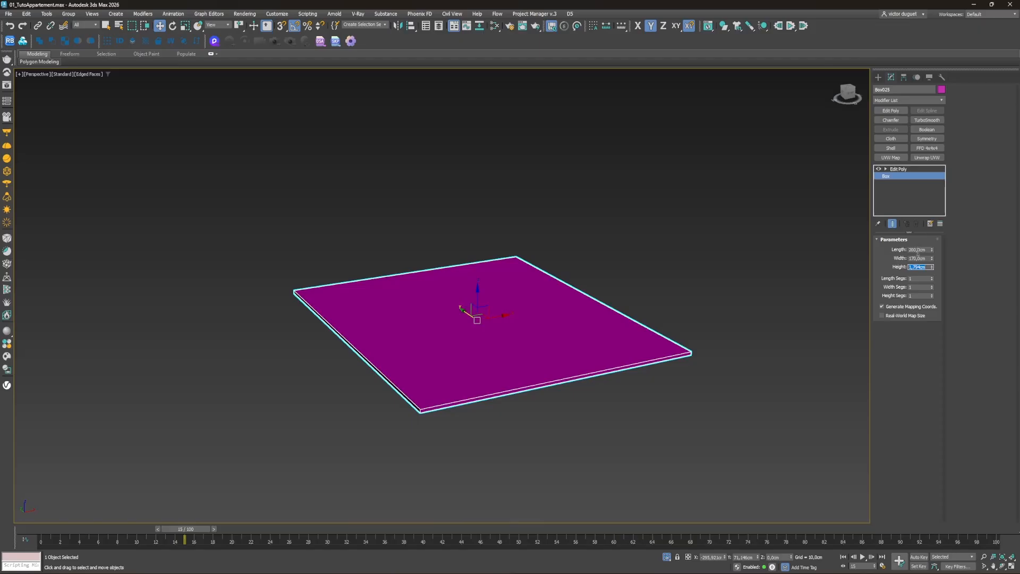
click(903, 169)
alt+middle_drag(604, 307, 597, 366)
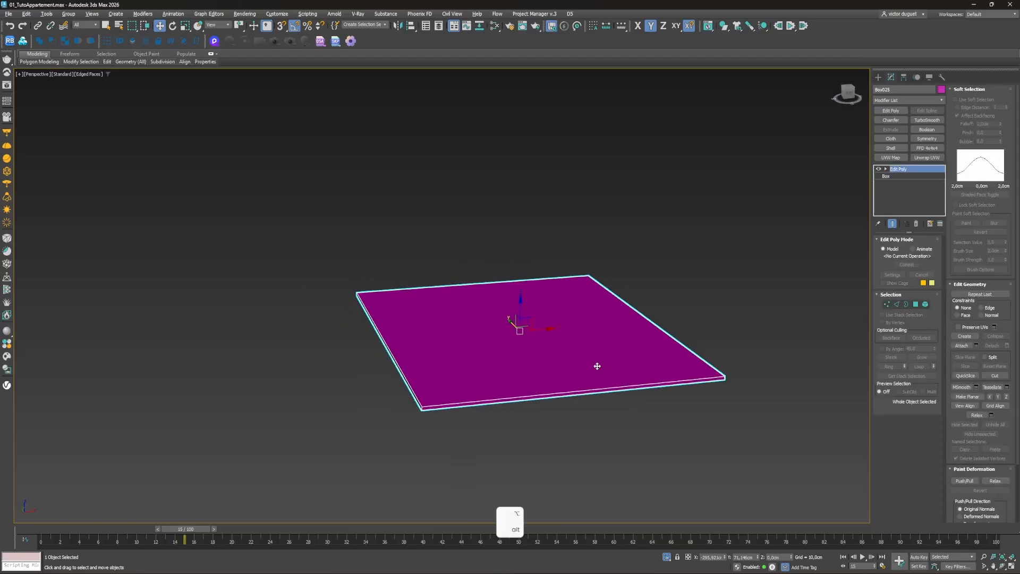
key(4)
alt+middle_drag(734, 332, 569, 346)
click(560, 301)
alt+click(560, 301)
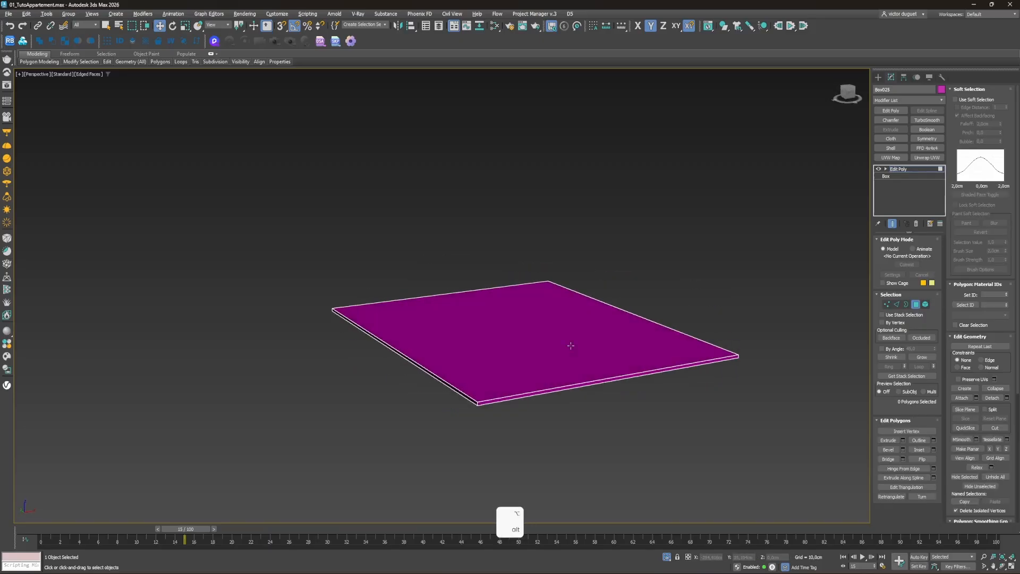
click(898, 169)
Step: Add a Chamfer modifier to the rug box with an amount of about 0.88 cm and 2 segments
click(891, 120)
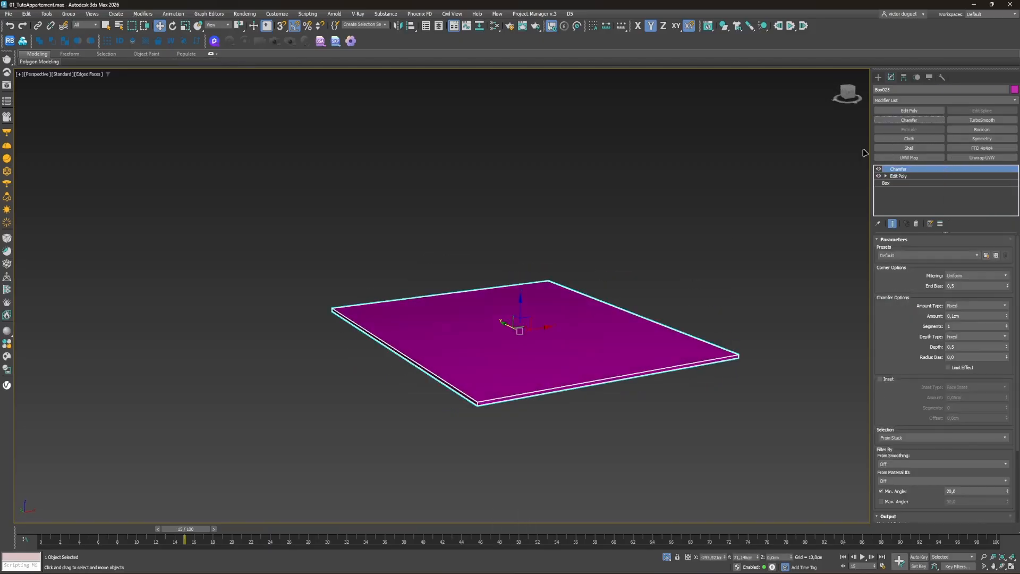
scroll(447, 380, up, 5)
middle_drag(483, 461, 502, 411)
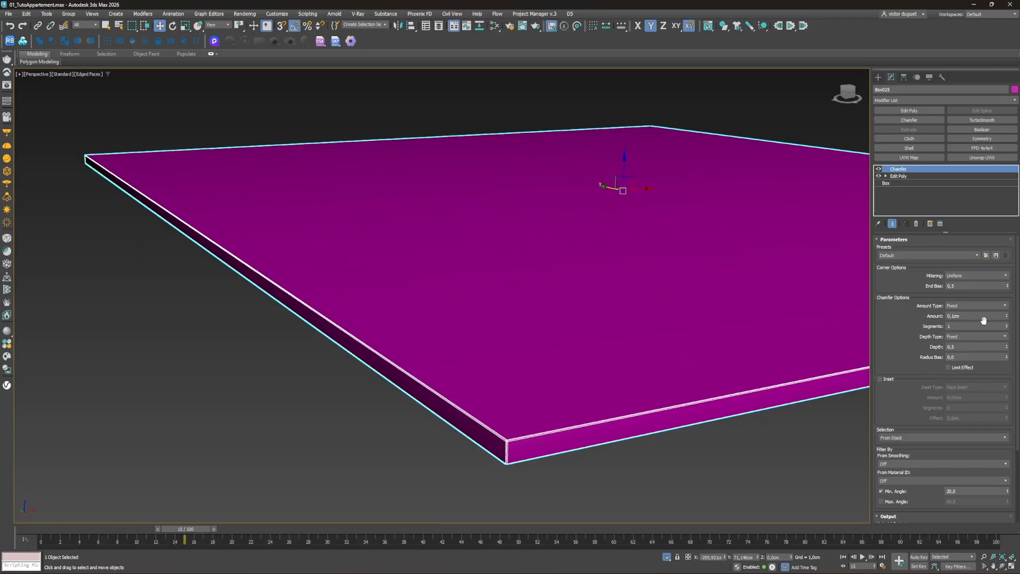
drag(1009, 313, 1007, 315)
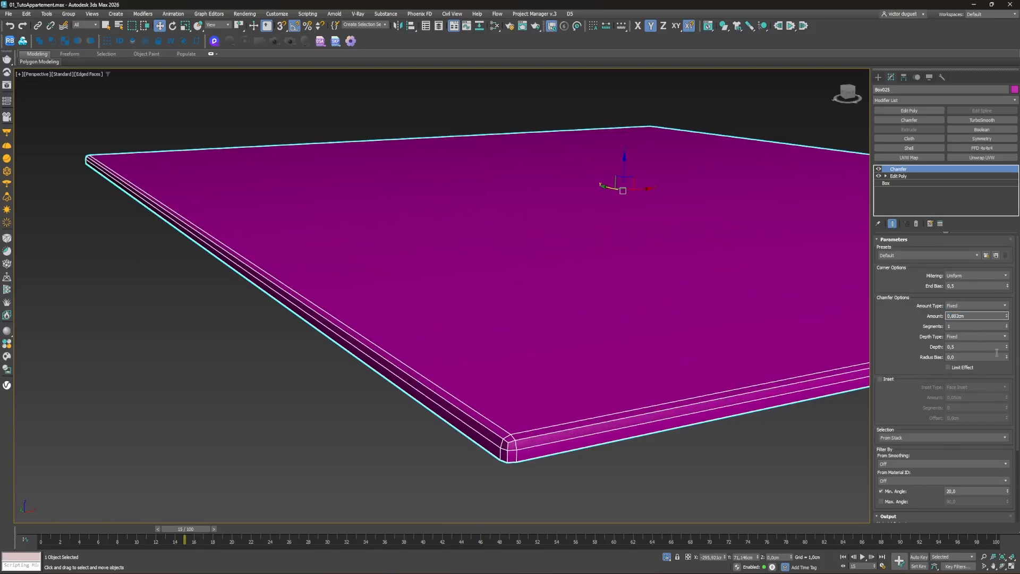
click(1007, 325)
scroll(442, 354, down, 5)
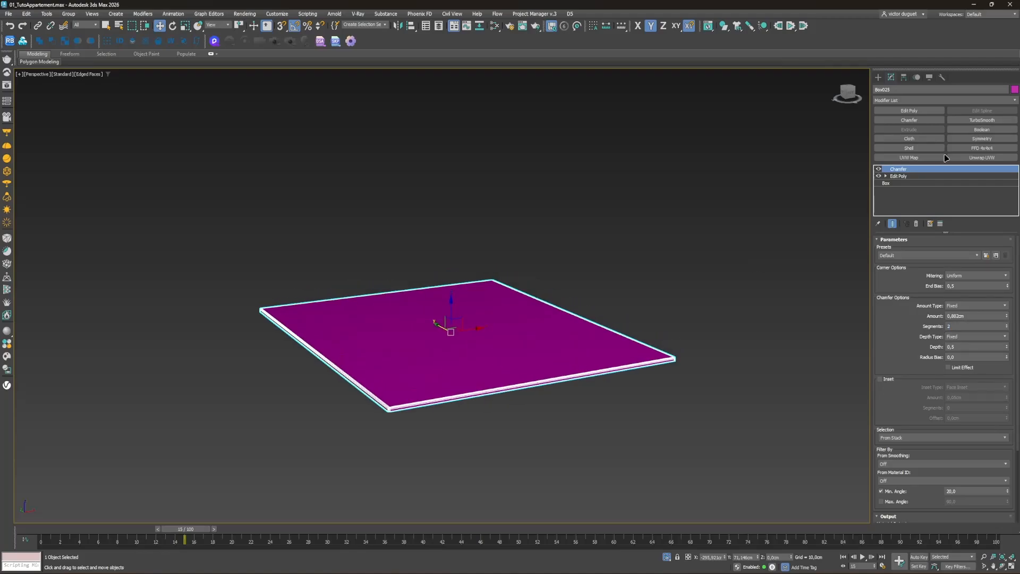
Step: Add a TurboSmooth modifier above the Chamfer on the rug box
click(982, 120)
scroll(432, 351, up, 3)
alt+middle_drag(432, 350, 479, 373)
Step: Set the base box's length and width segments to 100, return to the TurboSmooth level, and check the rounded corner
click(886, 190)
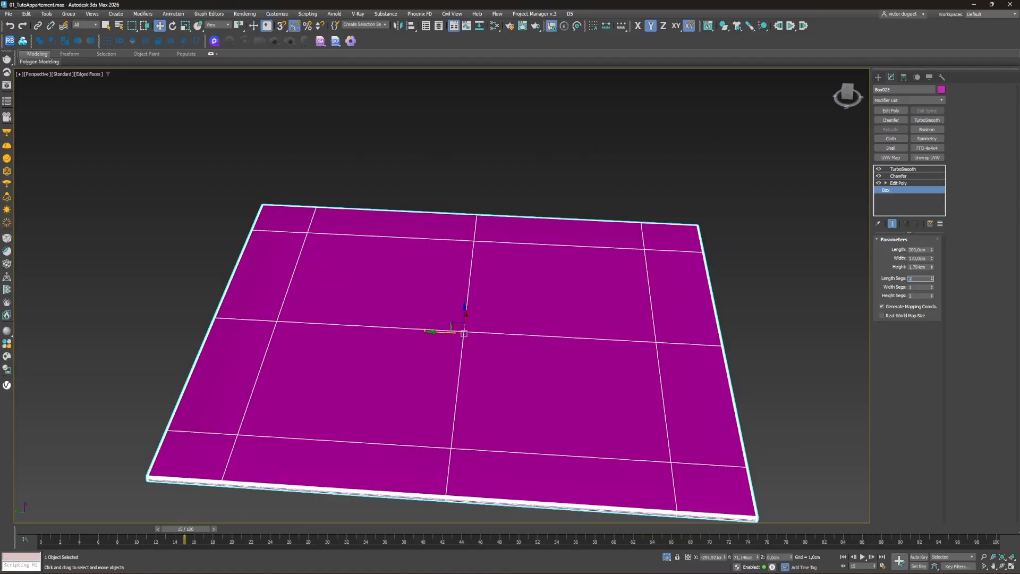
text(100)
key(Tab)
text(100)
key(Tab)
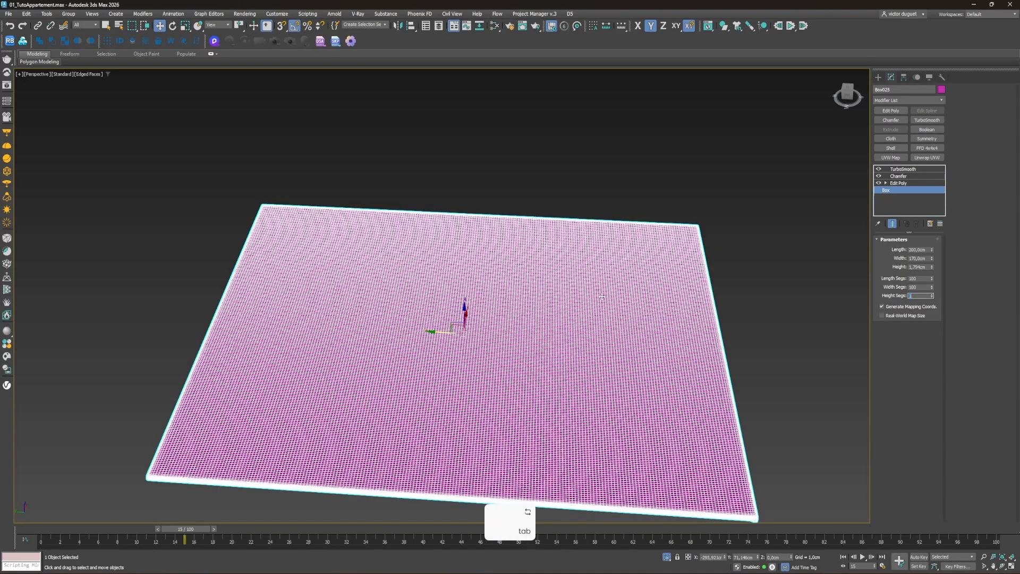
alt+middle_drag(602, 297, 516, 332)
click(905, 169)
scroll(513, 344, up, 2)
scroll(513, 344, down, 2)
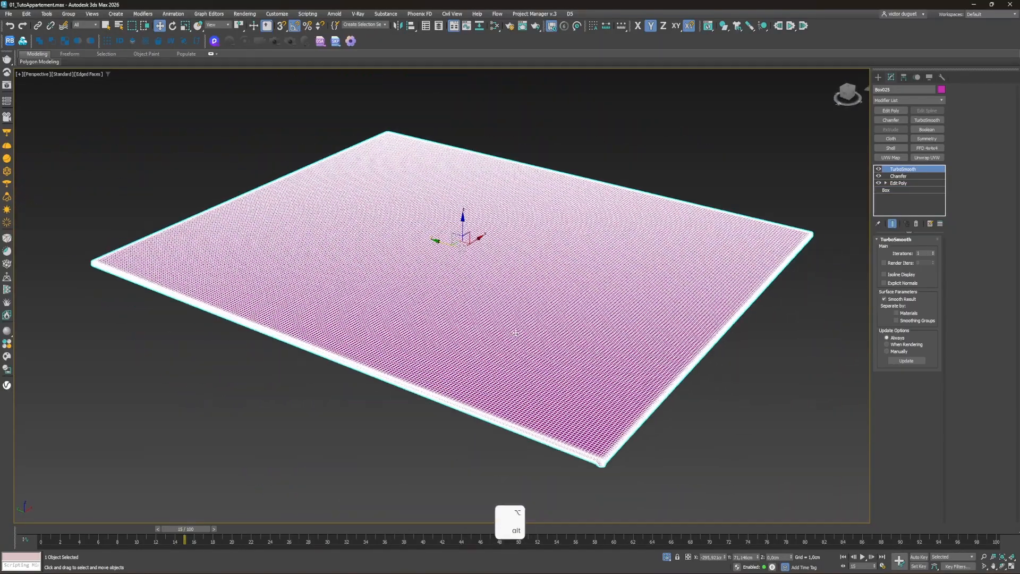
scroll(599, 467, up, 3)
alt+middle_drag(600, 471, 622, 448)
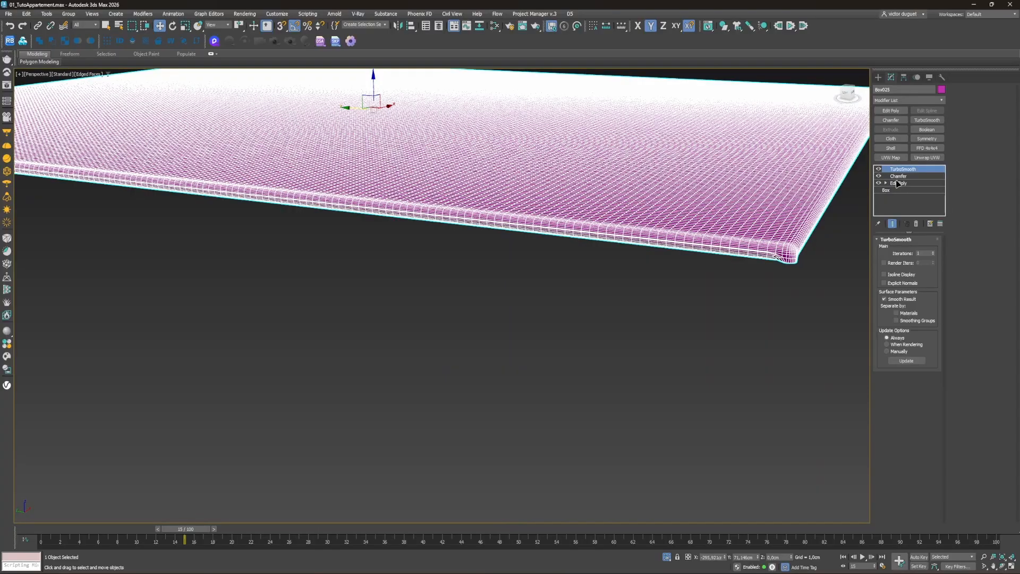
Step: Remove the TurboSmooth and Chamfer modifiers from the rug box, keeping its Edit Poly modifier
click(913, 225)
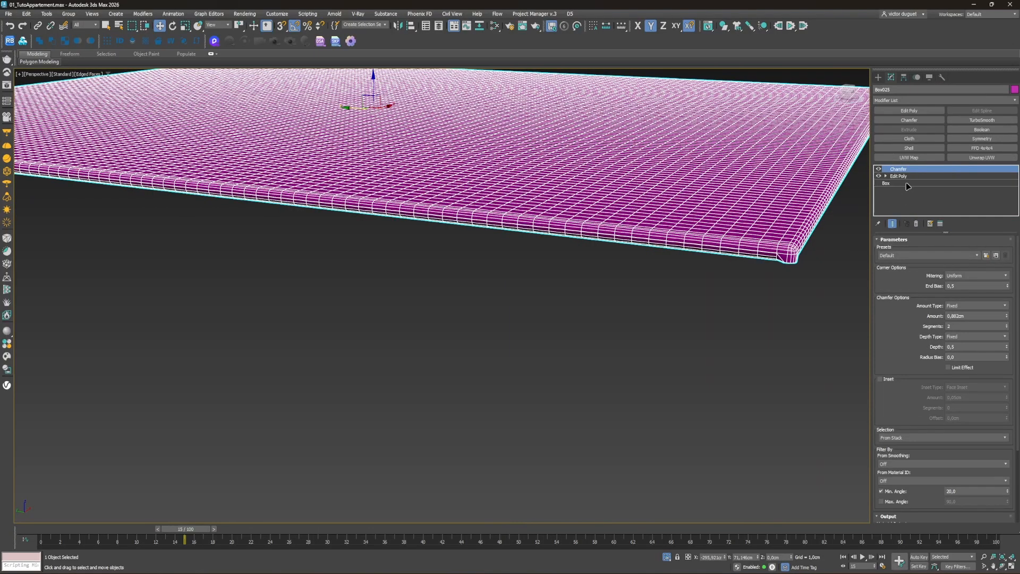
click(917, 224)
middle_drag(765, 244, 604, 294)
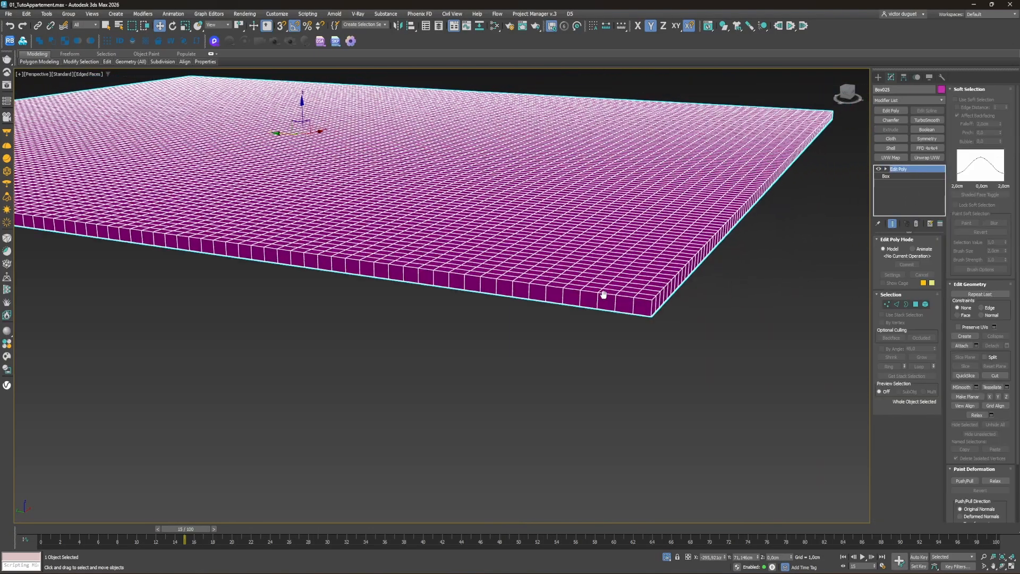
scroll(685, 278, up, 2)
click(903, 121)
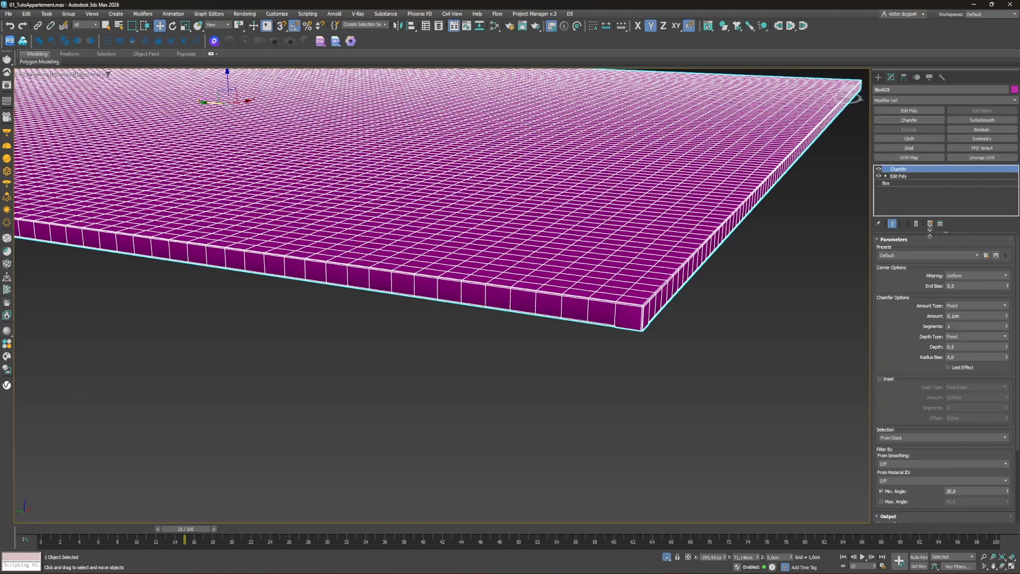
drag(1009, 318, 1010, 274)
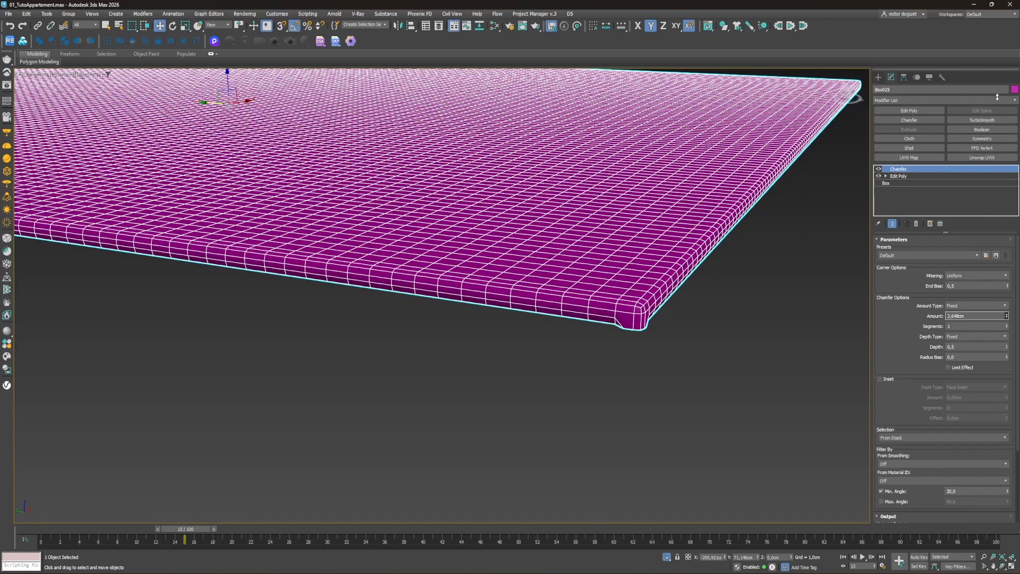
click(917, 224)
Step: Select the polygons on the rug box's underside from the Front view, delete them, and return to the Perspective view
click(916, 304)
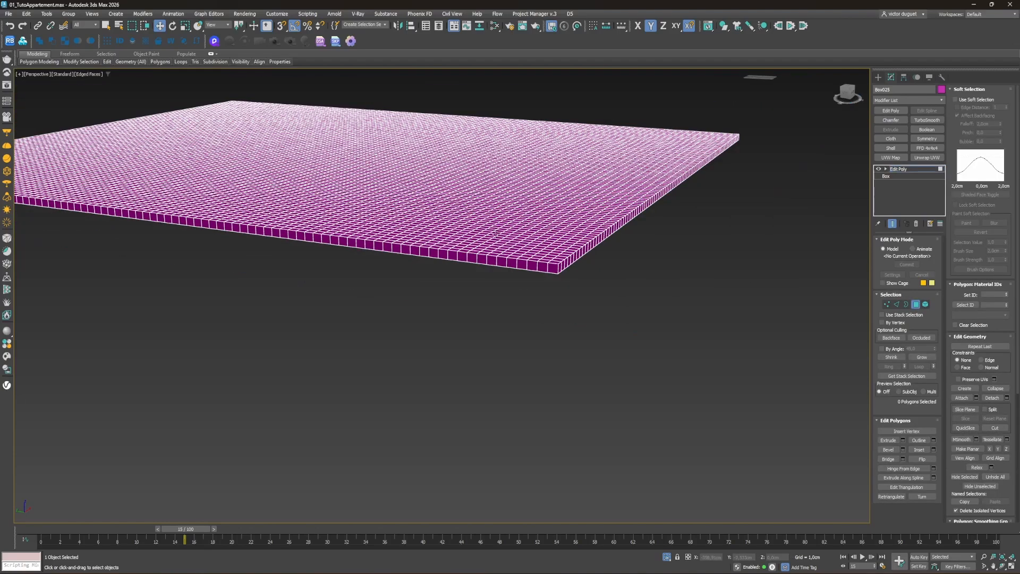
mouse_move(531, 223)
alt+middle_down()
mouse_move(479, 205)
mouse_move(519, 228)
alt+middle_up()
key(alt+w)
key(alt+w)
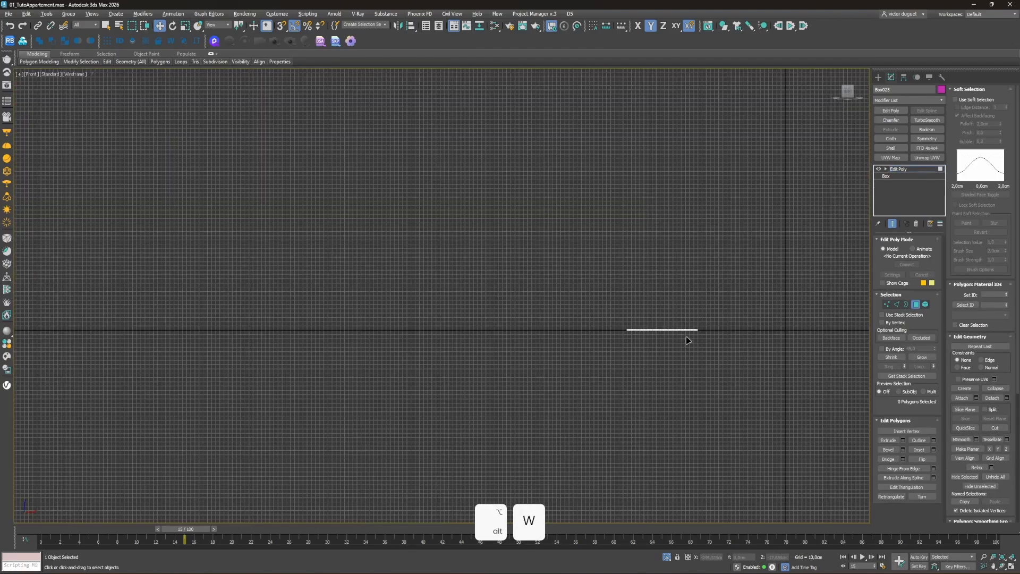
scroll(691, 329, up, 5)
drag(737, 353, 207, 296)
drag(93, 313, 792, 318)
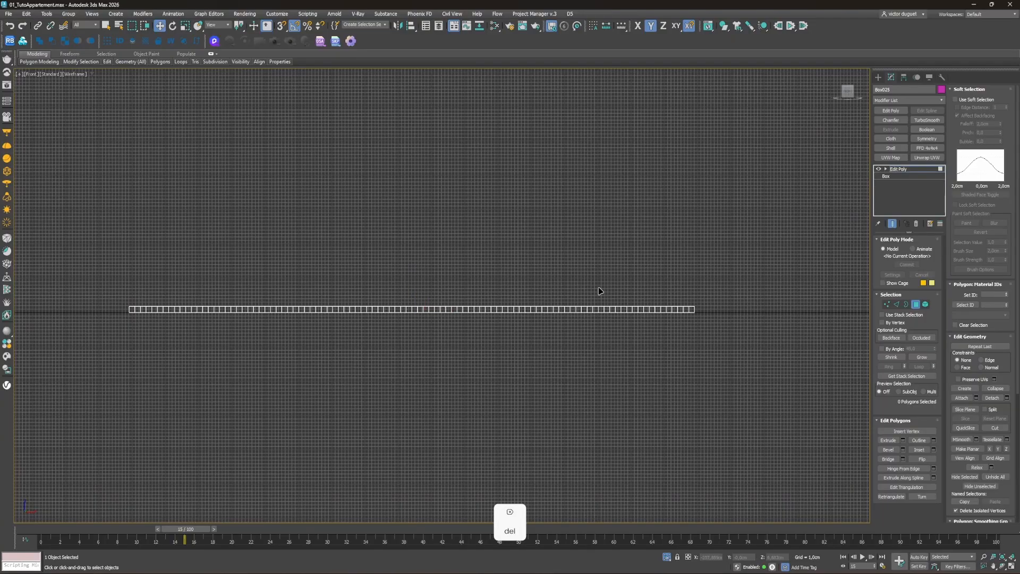
key(alt+w)
key(alt+w)
alt+middle_drag(595, 283, 612, 310)
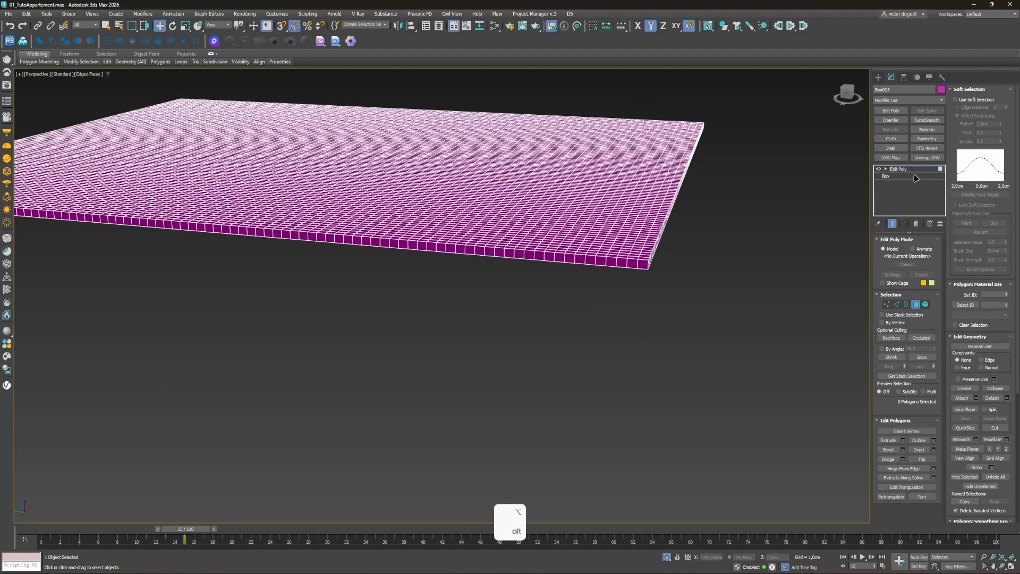
Step: Add a Chamfer modifier with an amount of about 0.96 cm and a TurboSmooth above it on the open-bottomed rug
click(910, 169)
click(892, 120)
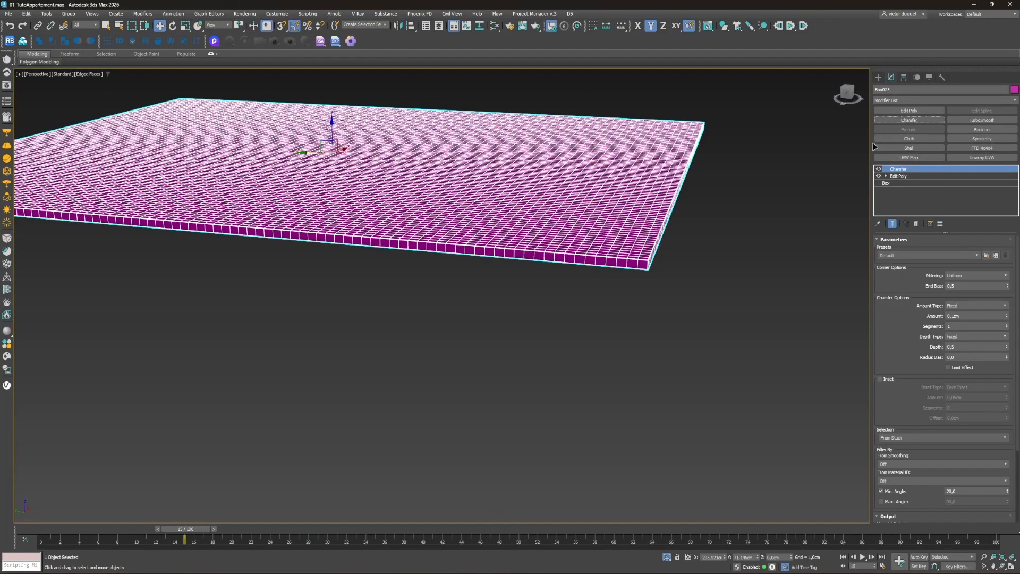
drag(1005, 308, 926, 525)
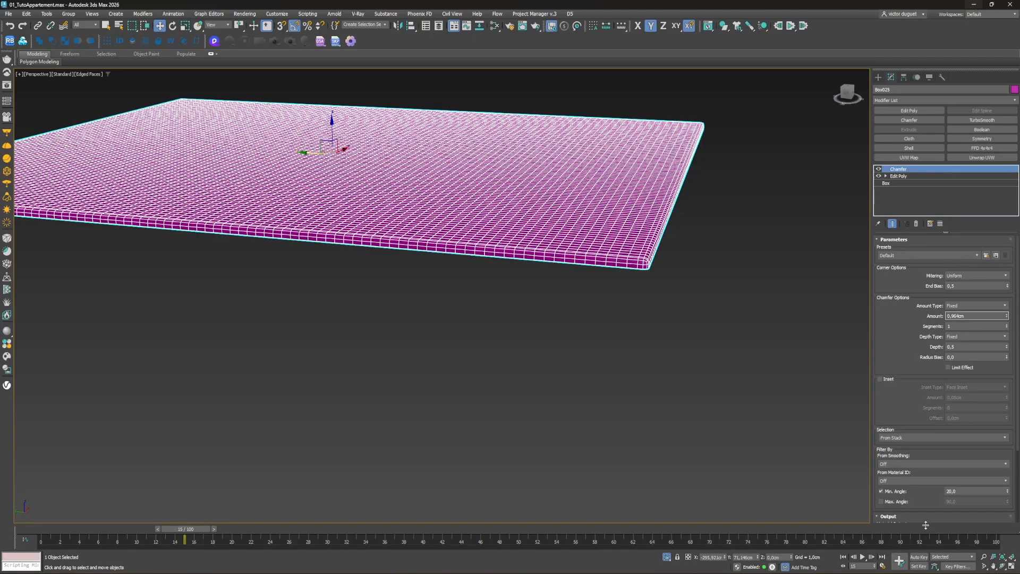
click(974, 117)
scroll(579, 372, up, 5)
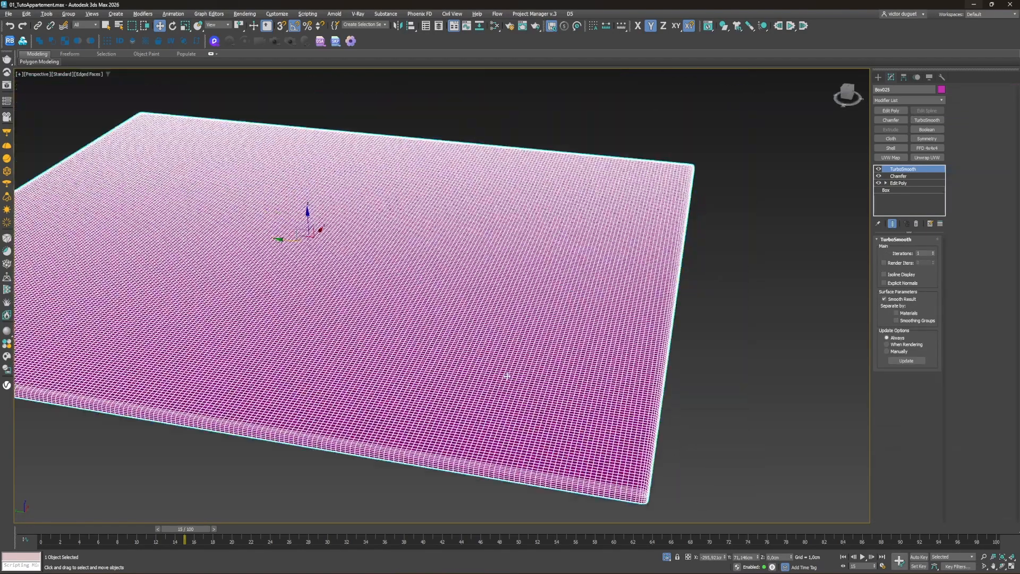
scroll(507, 376, down, 5)
alt+middle_drag(506, 376, 797, 301)
alt+middle_drag(649, 244, 565, 319)
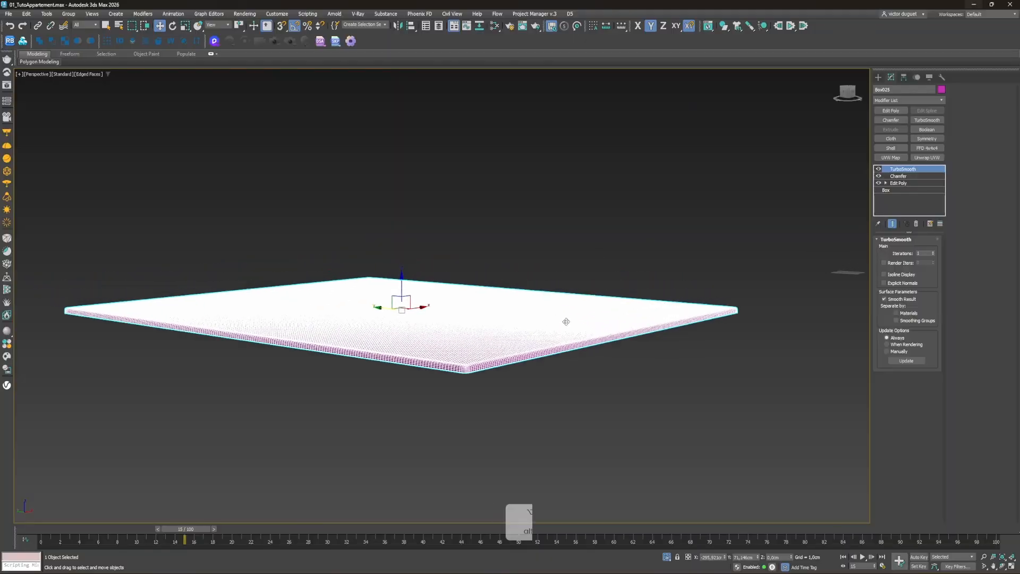
scroll(421, 335, up, 3)
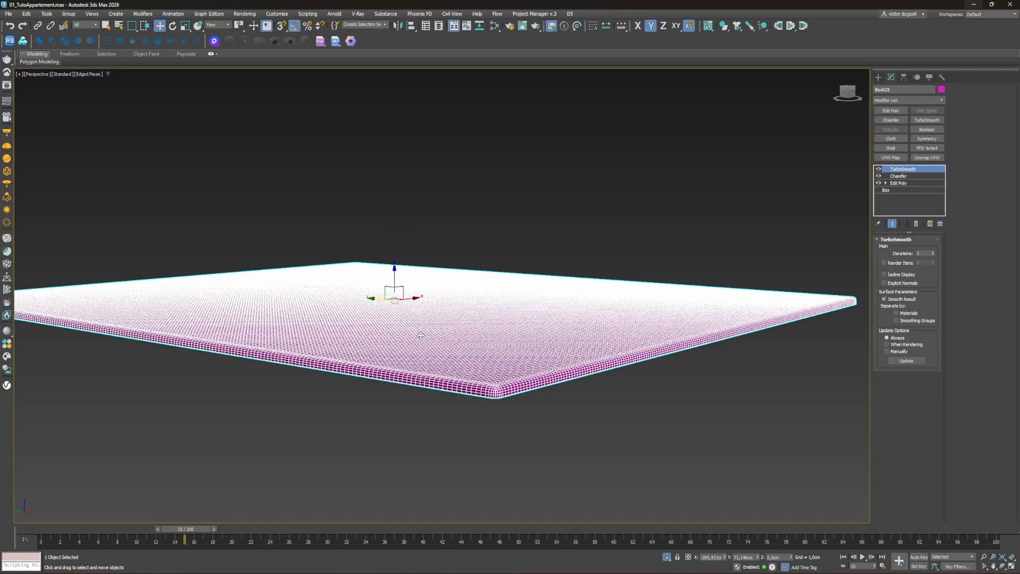
Step: Reduce the base box's height to about 0.91 cm and lower the Chamfer amount to suit the thinner rug
click(890, 190)
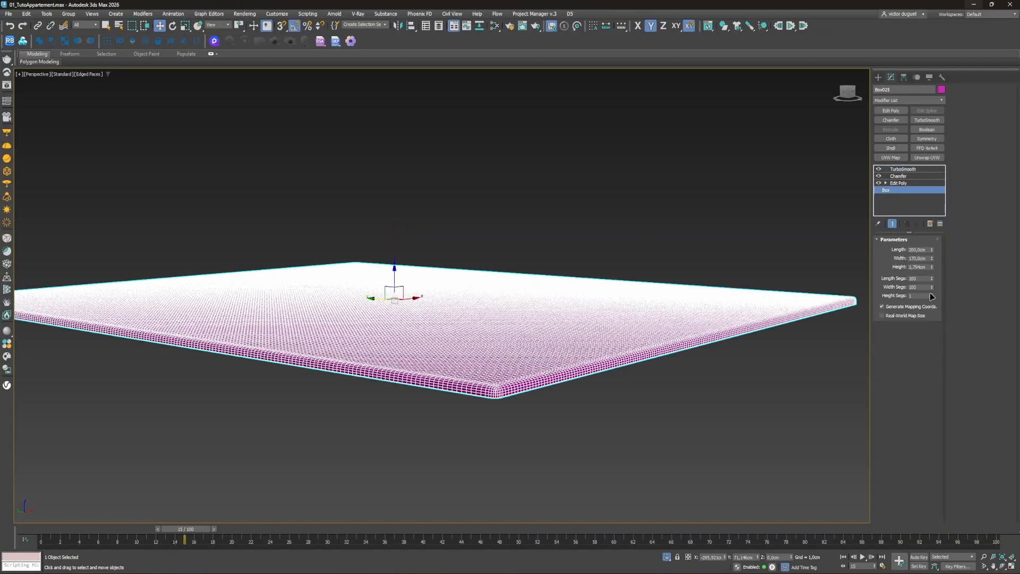
drag(932, 270, 928, 275)
click(898, 176)
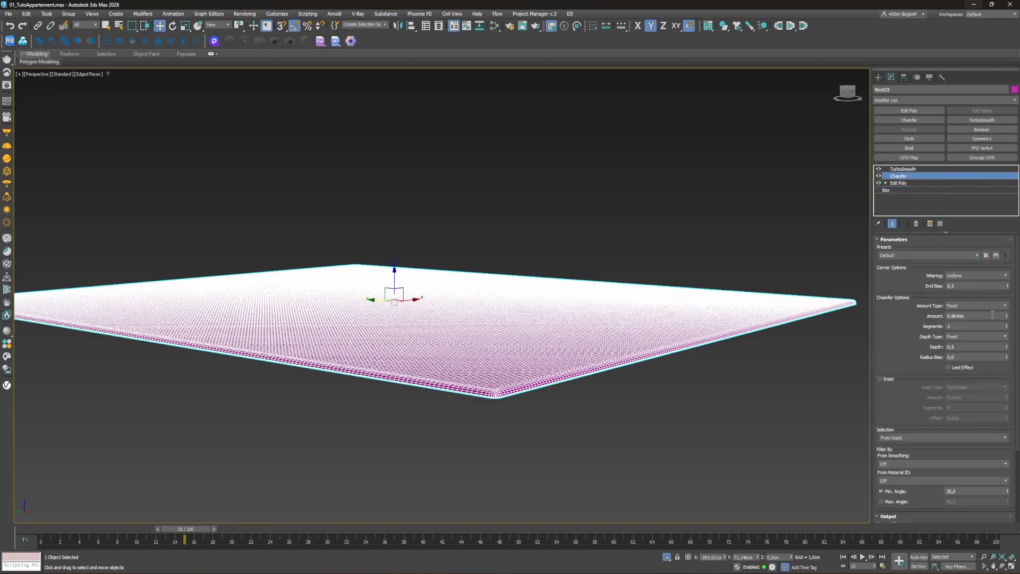
drag(1007, 316, 1010, 367)
click(898, 190)
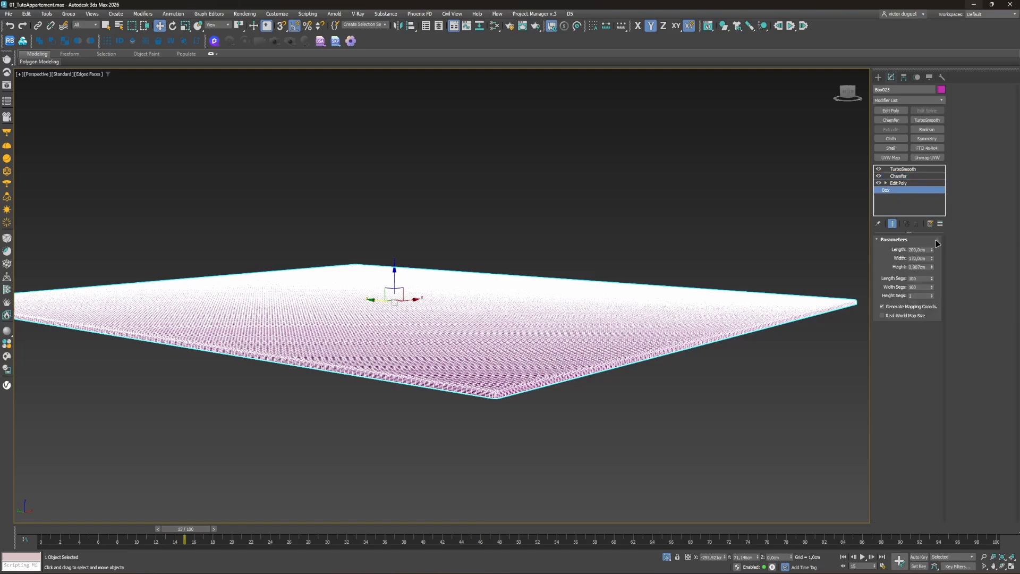
drag(931, 269, 933, 270)
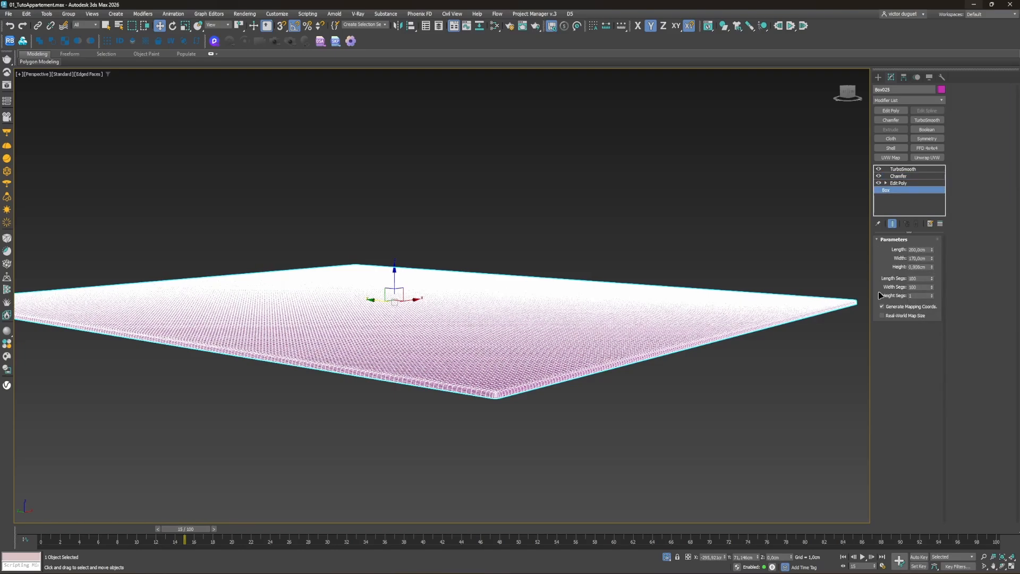
Step: Add a Displace modifier to the rug and move it above TurboSmooth in the modifier stack
scroll(416, 343, down, 4)
alt+middle_drag(416, 343, 506, 316)
scroll(496, 415, up, 4)
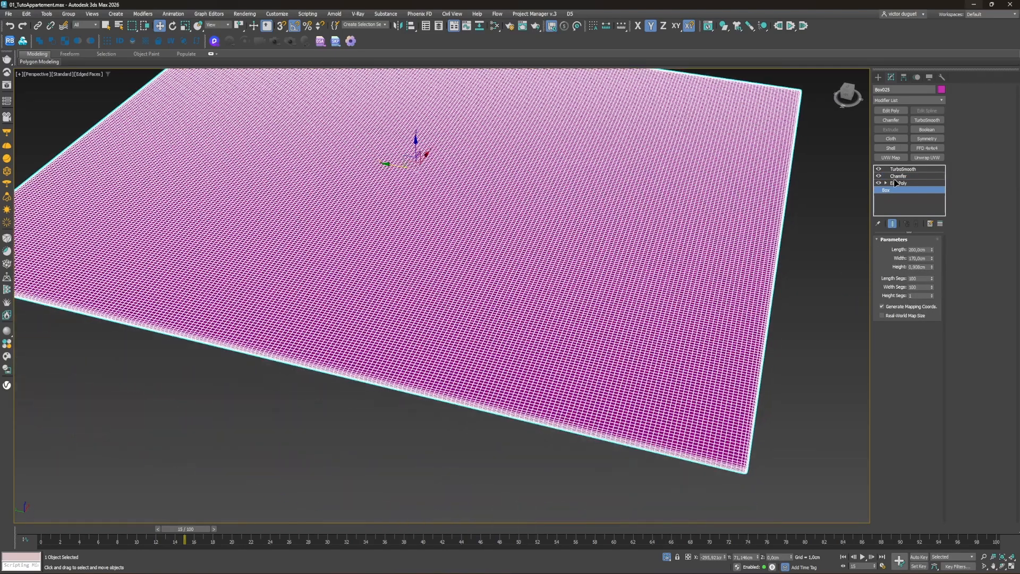
click(897, 100)
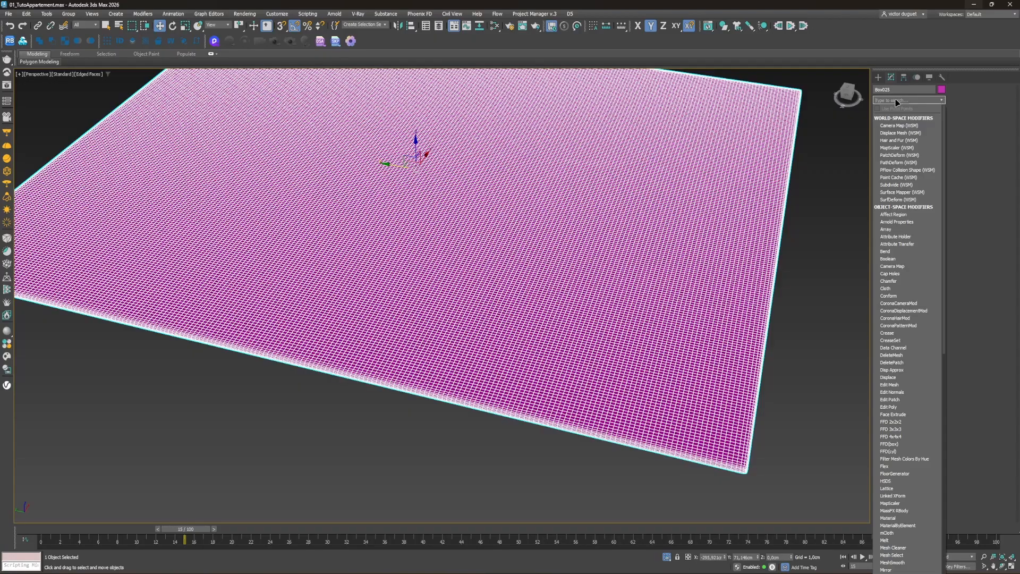
text(displ)
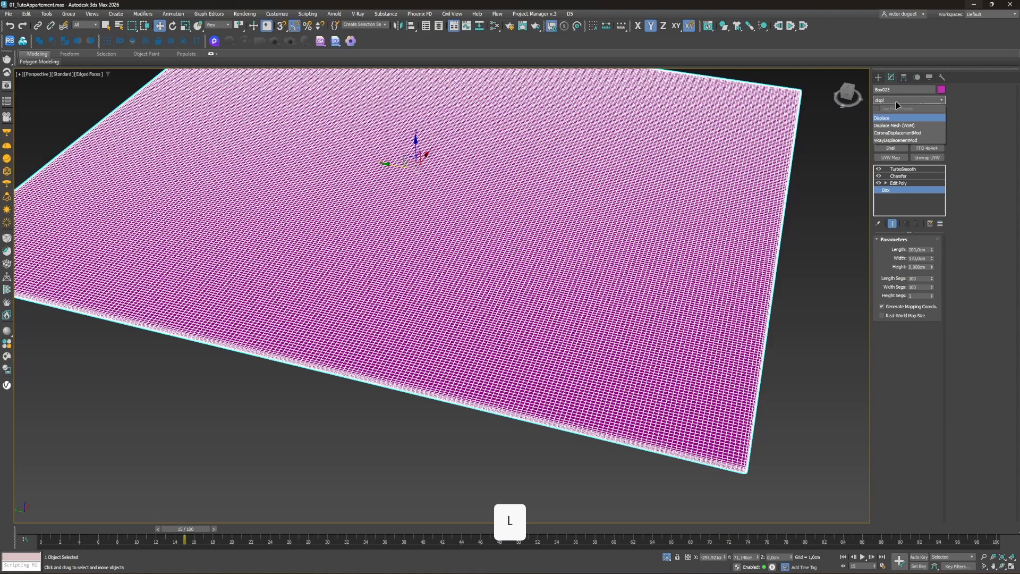
key(Return)
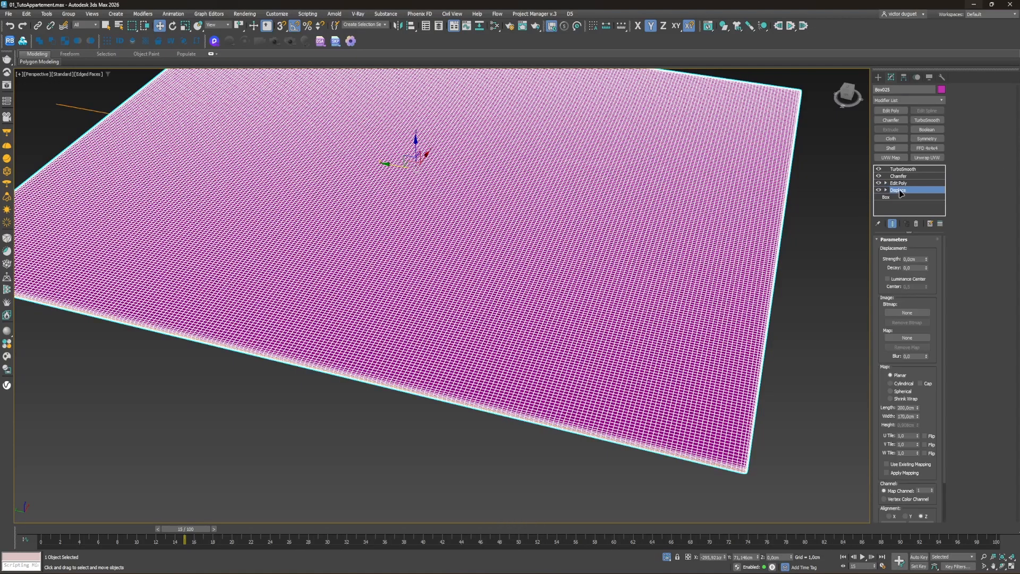
drag(899, 170, 898, 172)
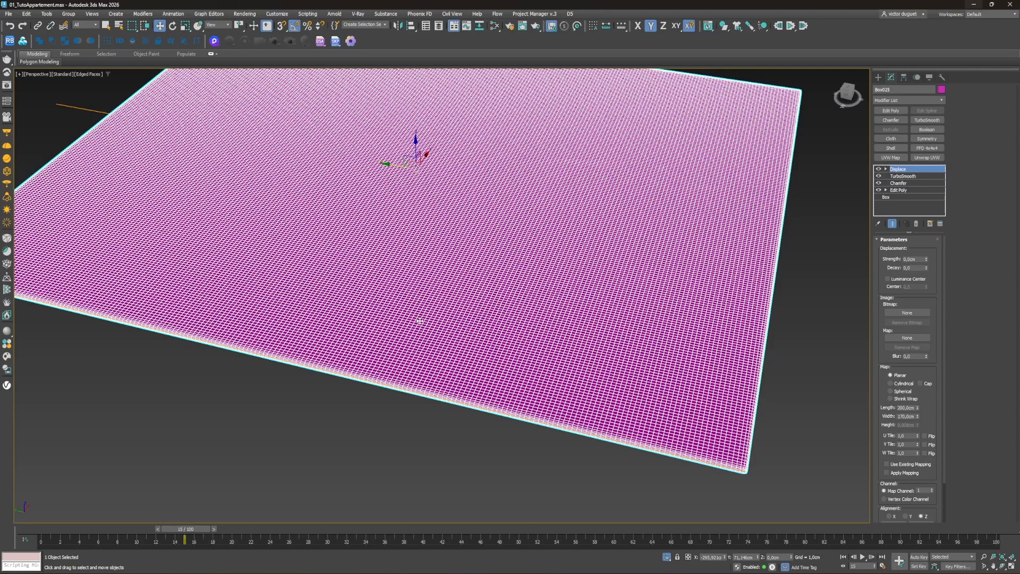
scroll(421, 292, down, 3)
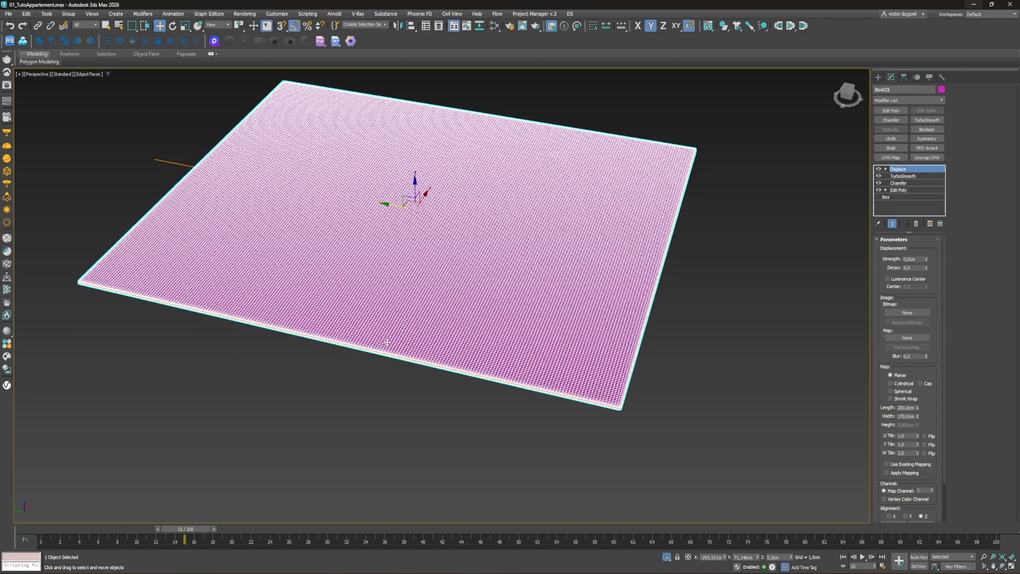
Step: Open the Slate Material Editor and delete all existing nodes from its view
key(m)
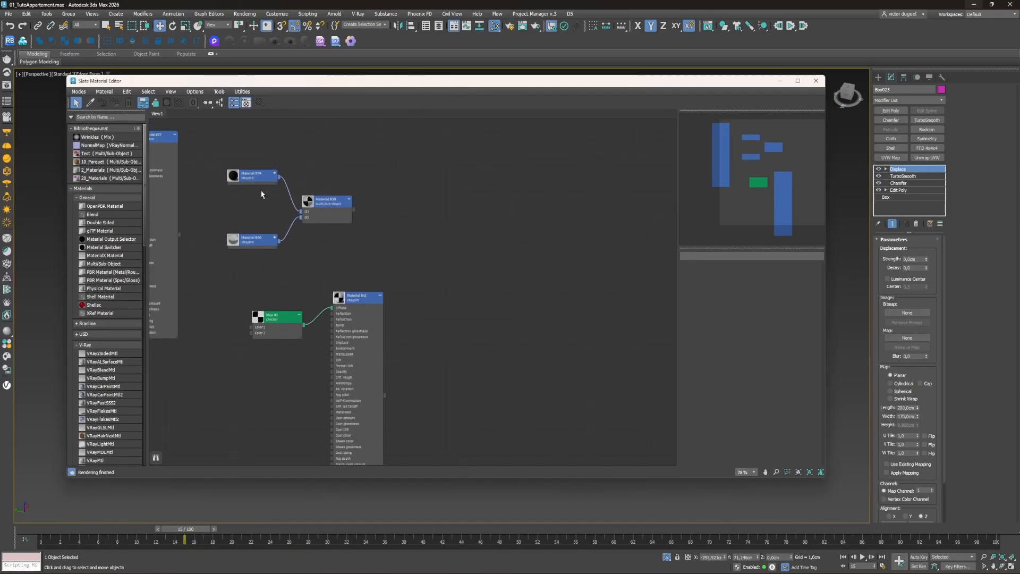
scroll(337, 224, down, 5)
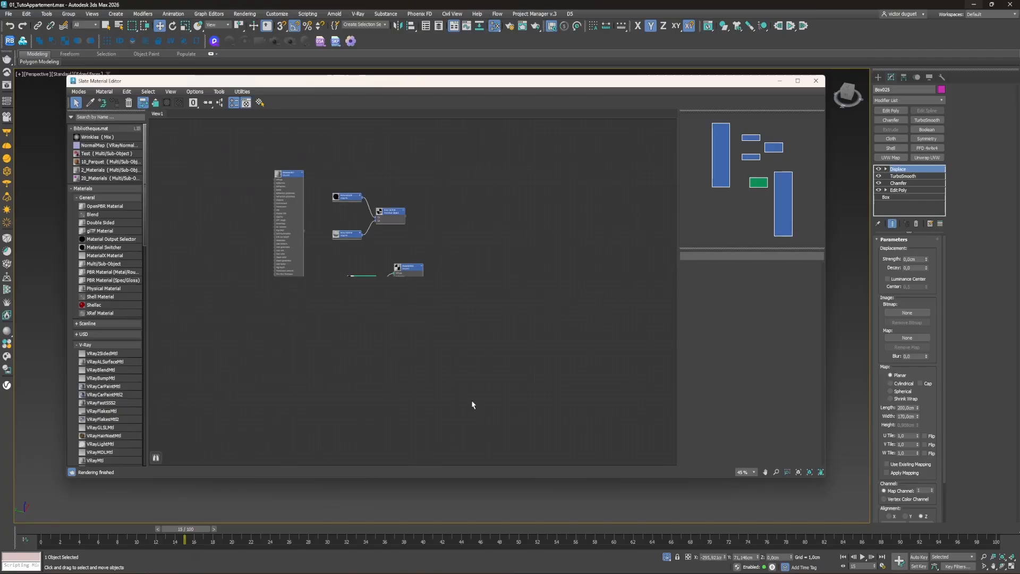
key(Delete)
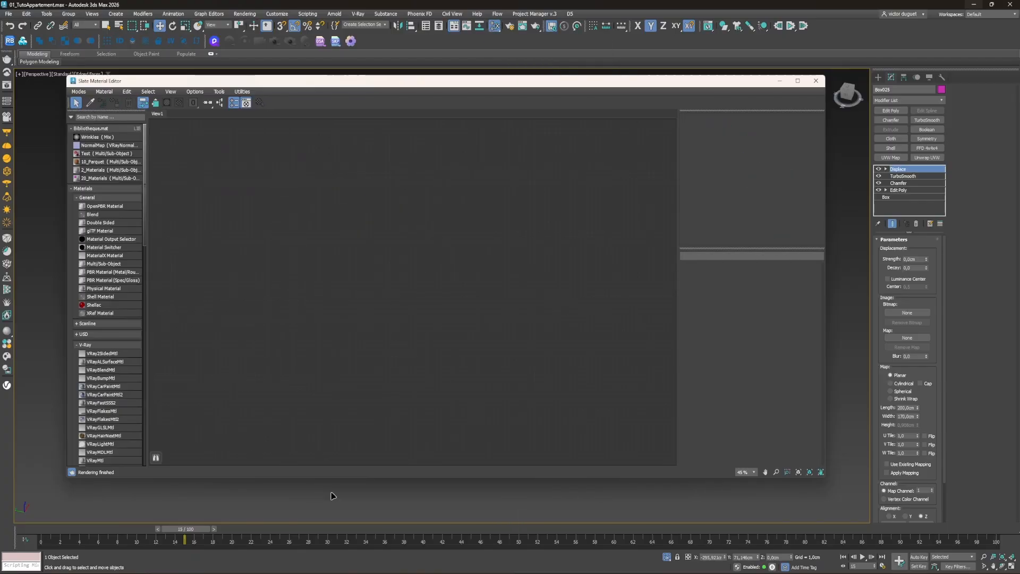
Step: Bring 002_Cloth_Displacement.jpg from the DISPLACEMENT folder in File Explorer into the material view as a bitmap node
key(super+d)
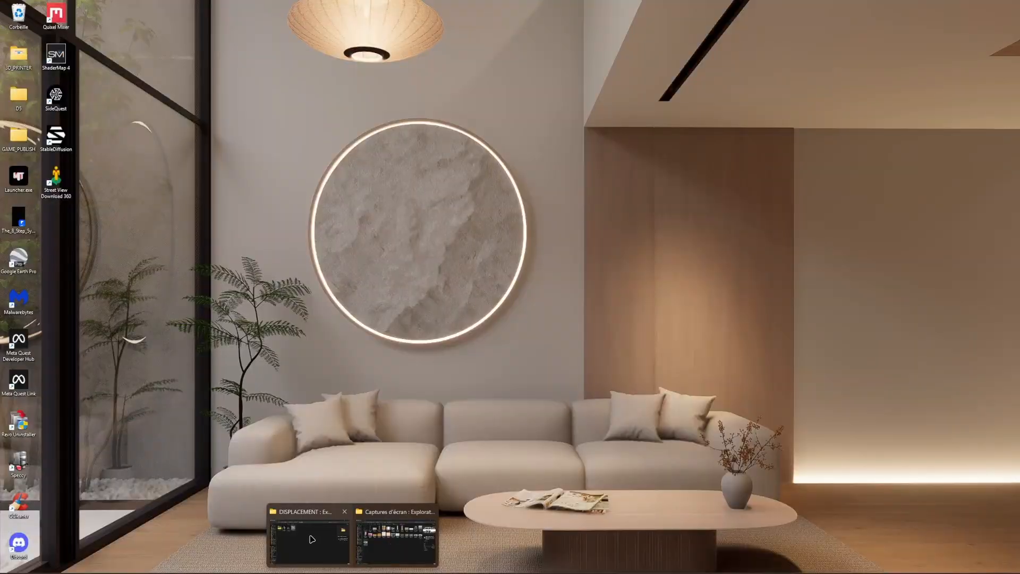
key(super+d)
drag(0, 106, 646, 133)
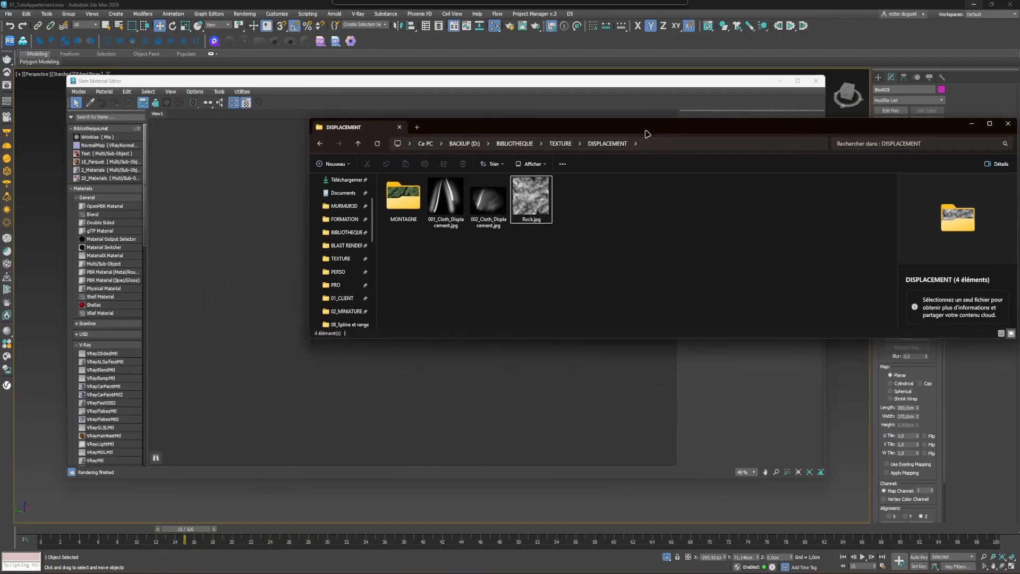
click(492, 204)
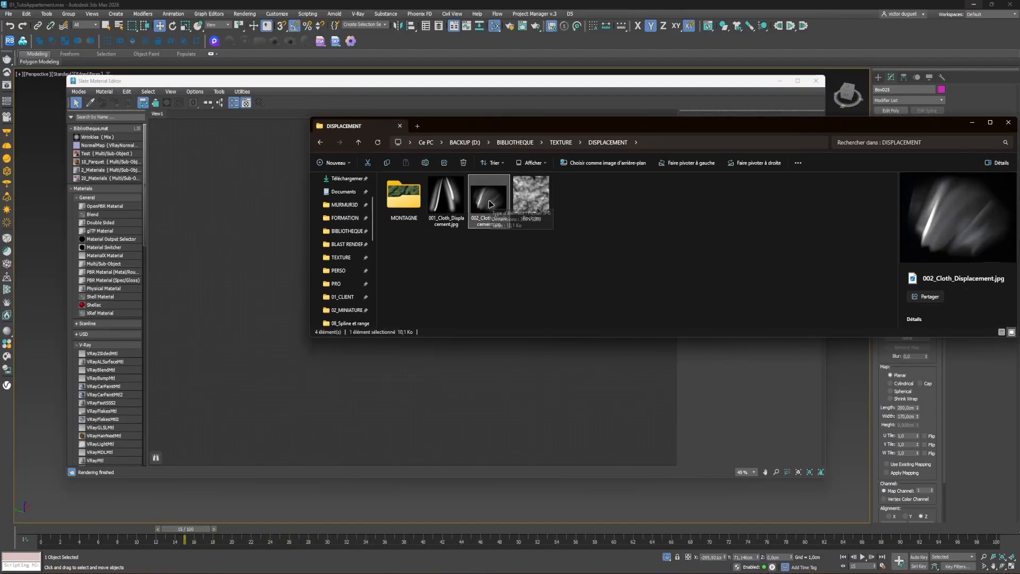
drag(487, 203, 245, 242)
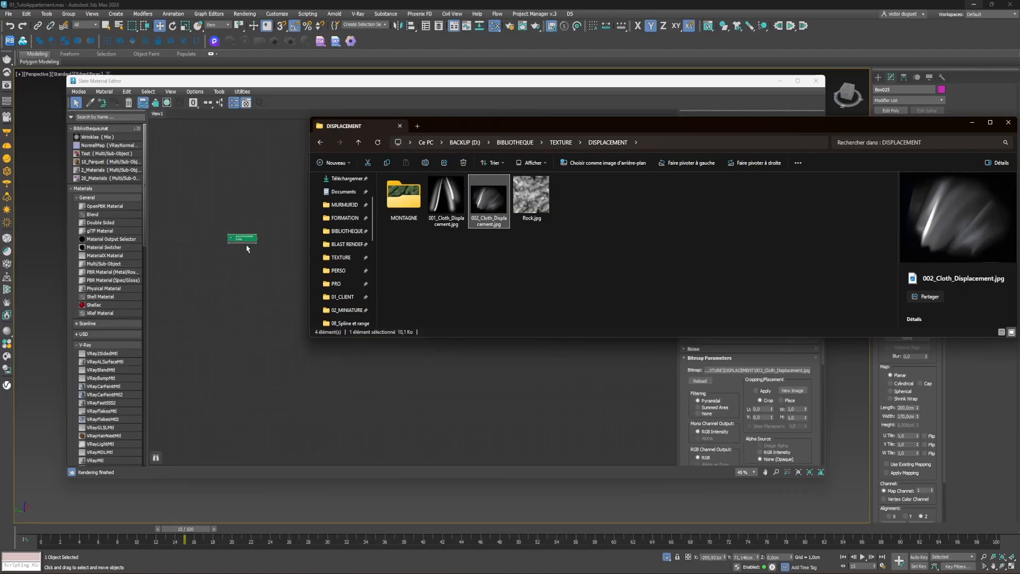
scroll(245, 242, up, 3)
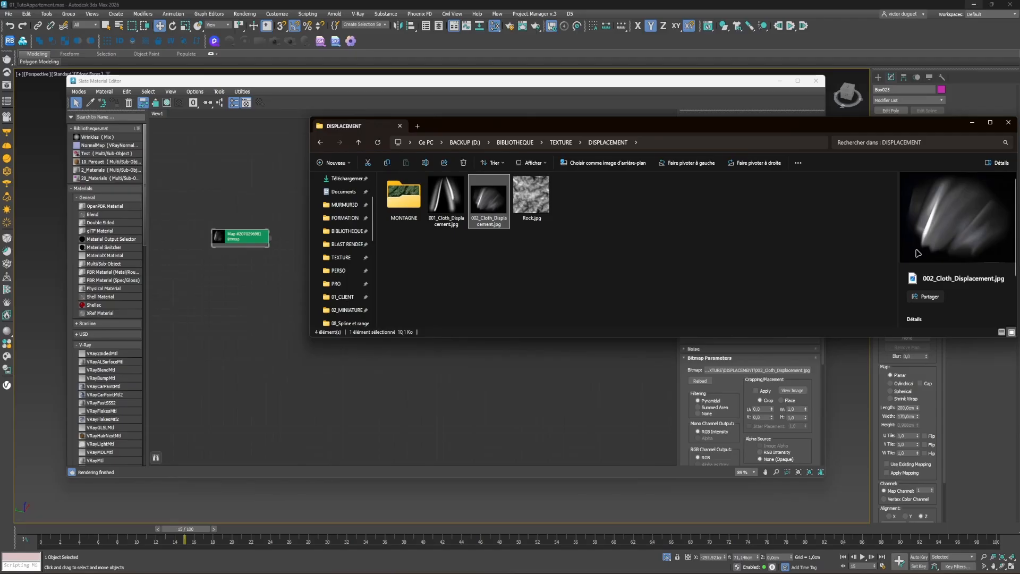
click(316, 357)
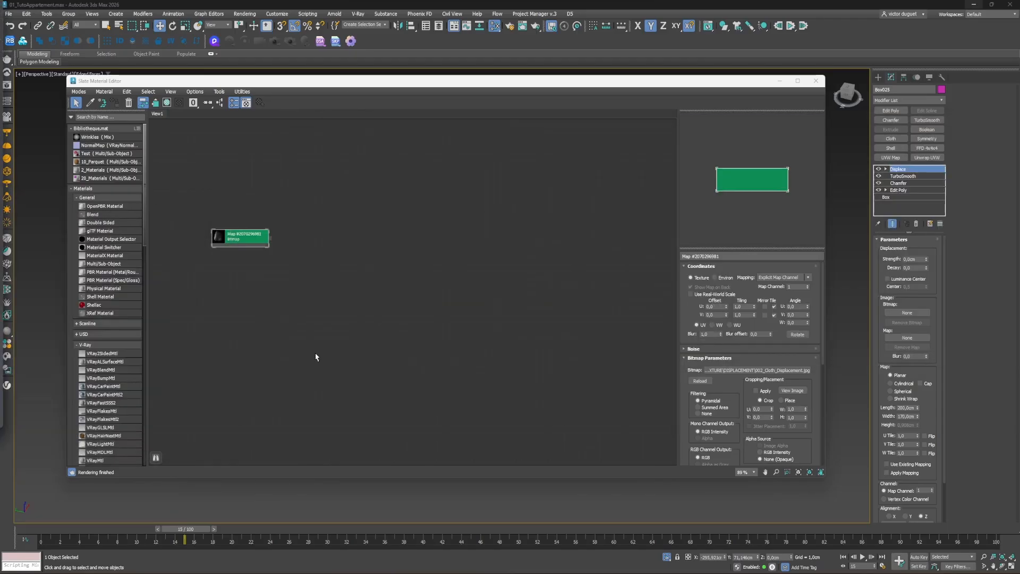
Step: Assign the cloth displacement bitmap to the Displace modifier's map as an instance and set the strength to about 2.79 cm
drag(270, 238, 906, 338)
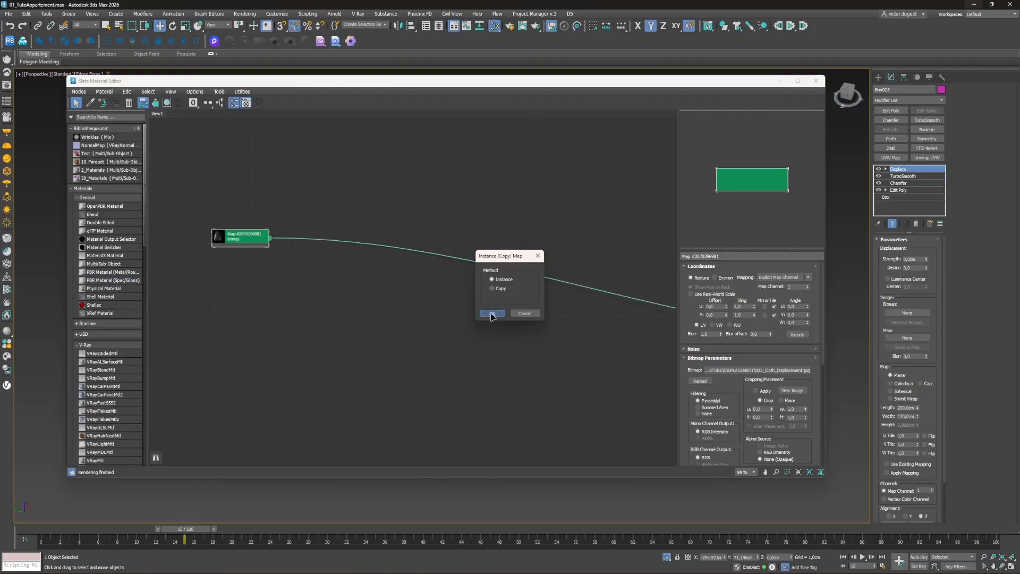
click(491, 314)
click(816, 81)
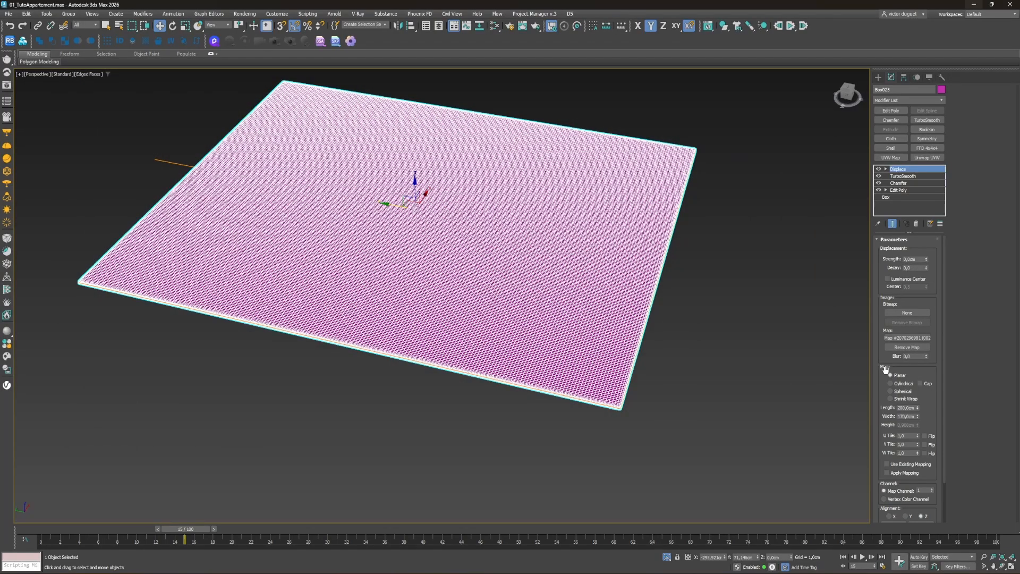
drag(927, 232, 875, 414)
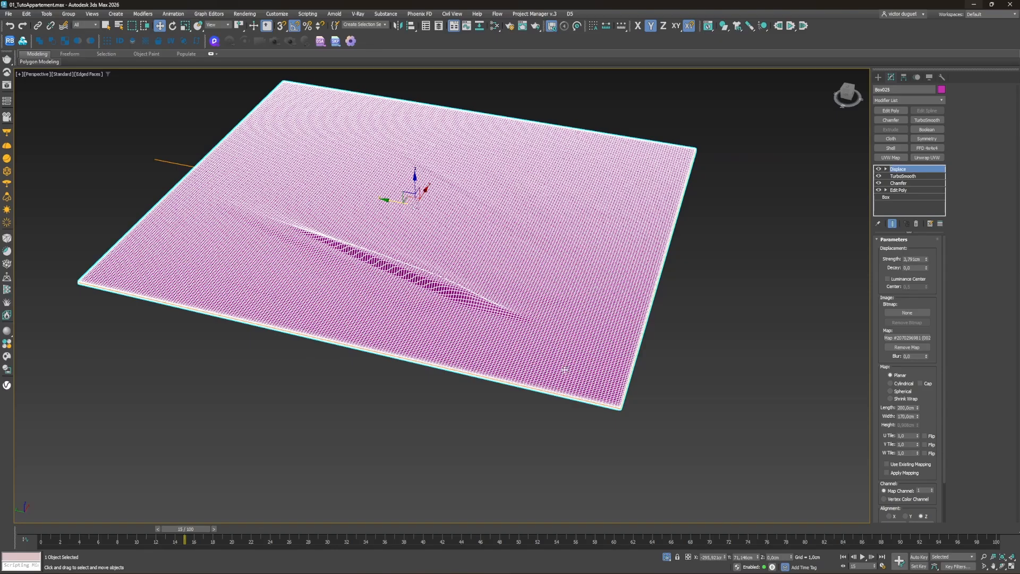
Step: Turn off the edged-faces display to see the rug's displaced fold up close in plain shading
alt+middle_drag(408, 296, 386, 278)
middle_drag(377, 254, 409, 342)
key(F4)
scroll(412, 292, up, 3)
mouse_move(412, 291)
alt+middle_down()
mouse_move(394, 308)
mouse_move(264, 290)
alt+middle_up()
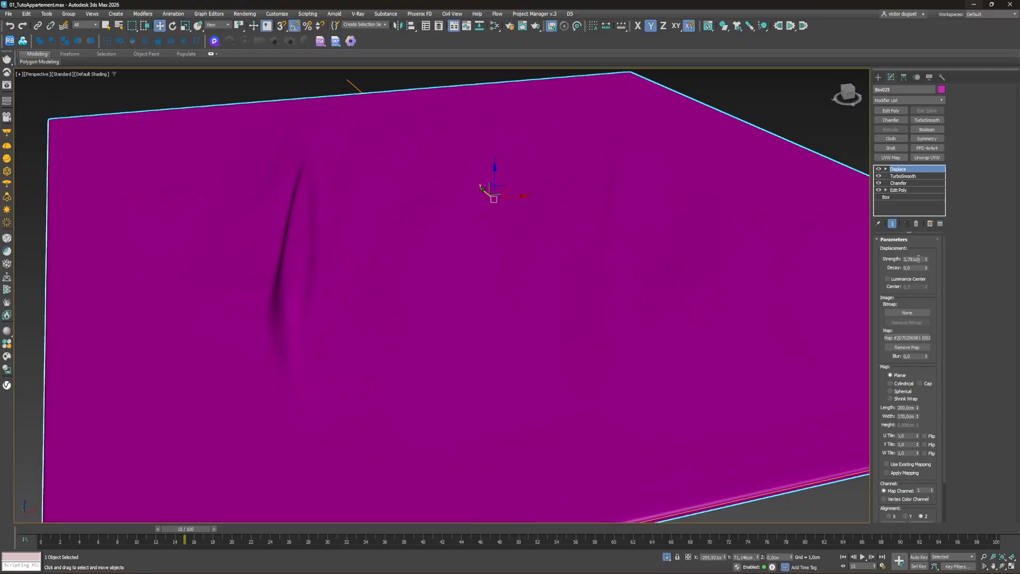
Step: Set the rug's Displace strength to 10 cm
text(10)
key(Return)
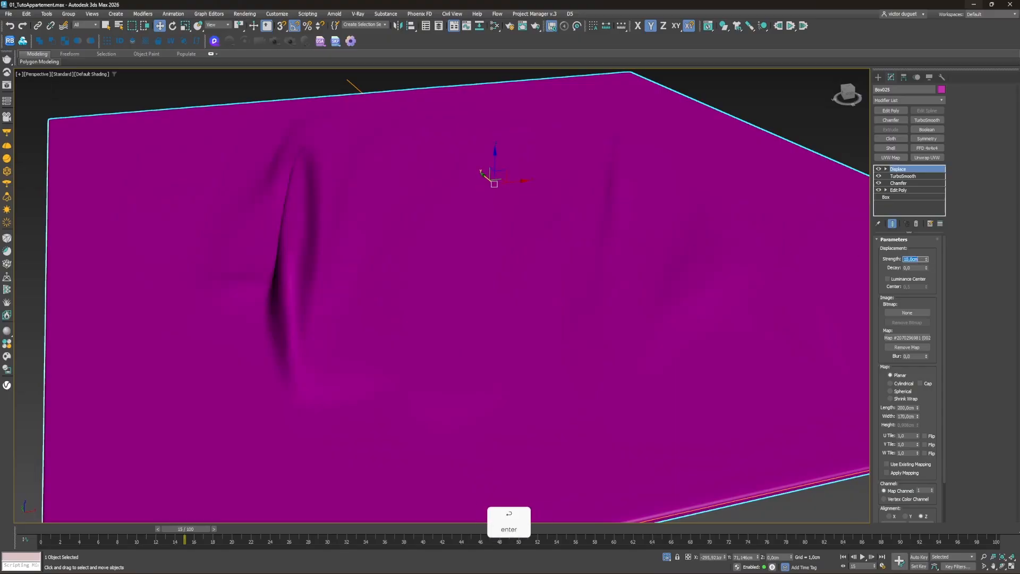
scroll(552, 296, down, 2)
middle_drag(551, 296, 511, 298)
scroll(499, 263, up, 2)
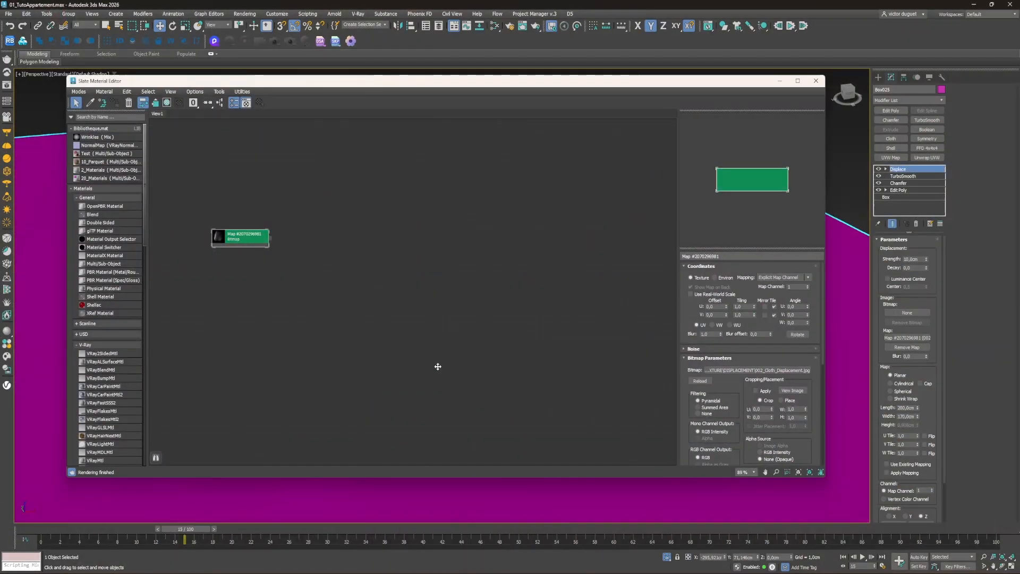
Step: Enlarge the cloth displacement bitmap node's preview in the Slate Material Editor to examine its fold pattern
middle_drag(443, 344, 447, 327)
key(m)
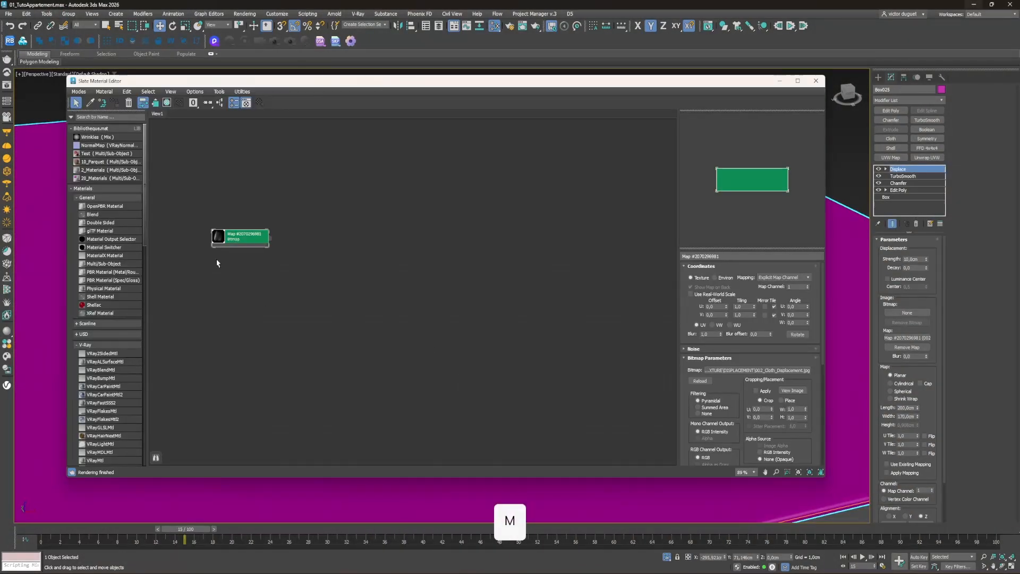
double_click(216, 238)
scroll(221, 277, up, 5)
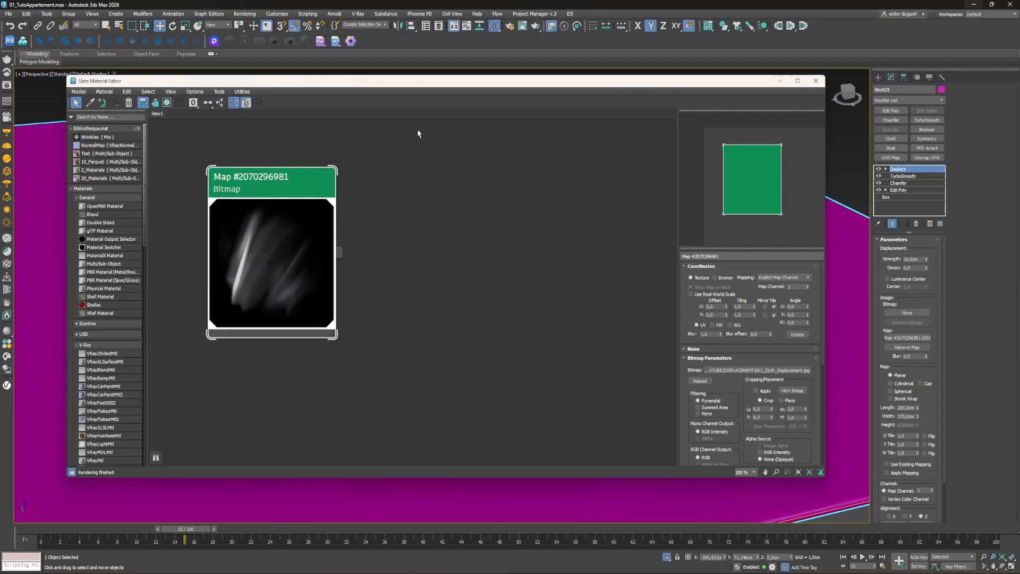
key(m)
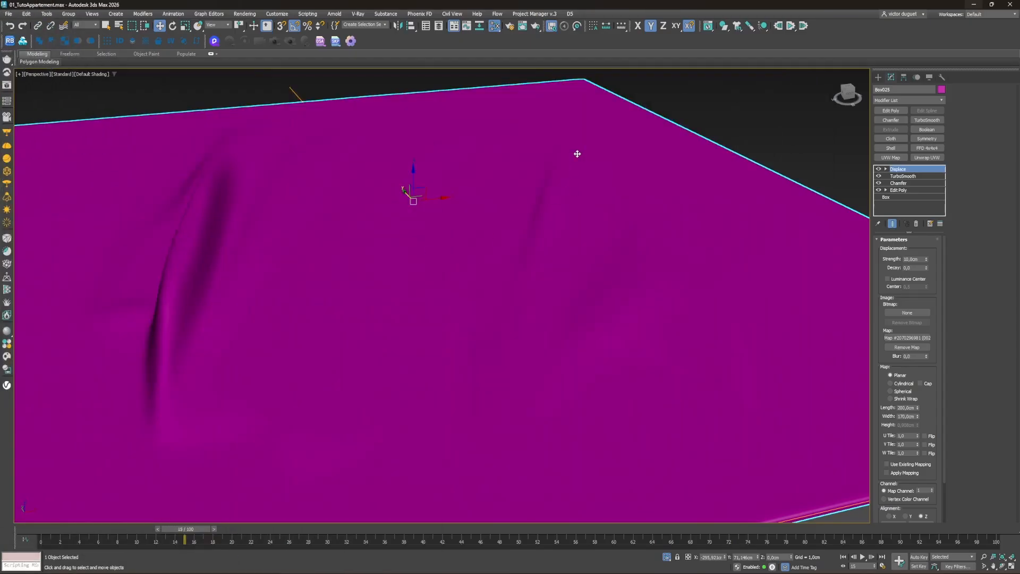
Step: Reduce the Displace strength to below 2 cm for a subtle fold
scroll(416, 301, down, 5)
alt+middle_drag(404, 319, 515, 322)
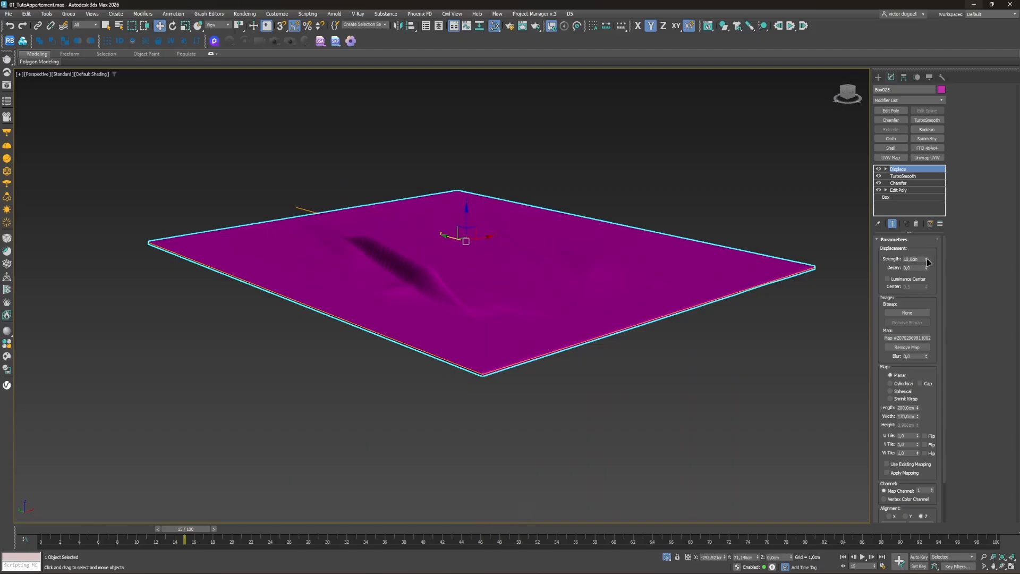
drag(927, 261, 932, 287)
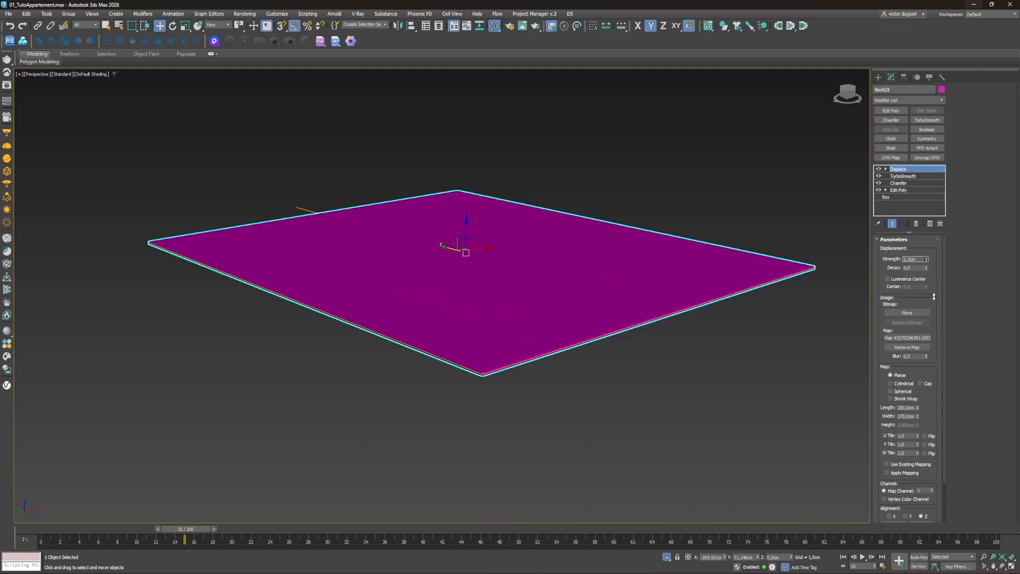
alt+middle_drag(396, 312, 450, 371)
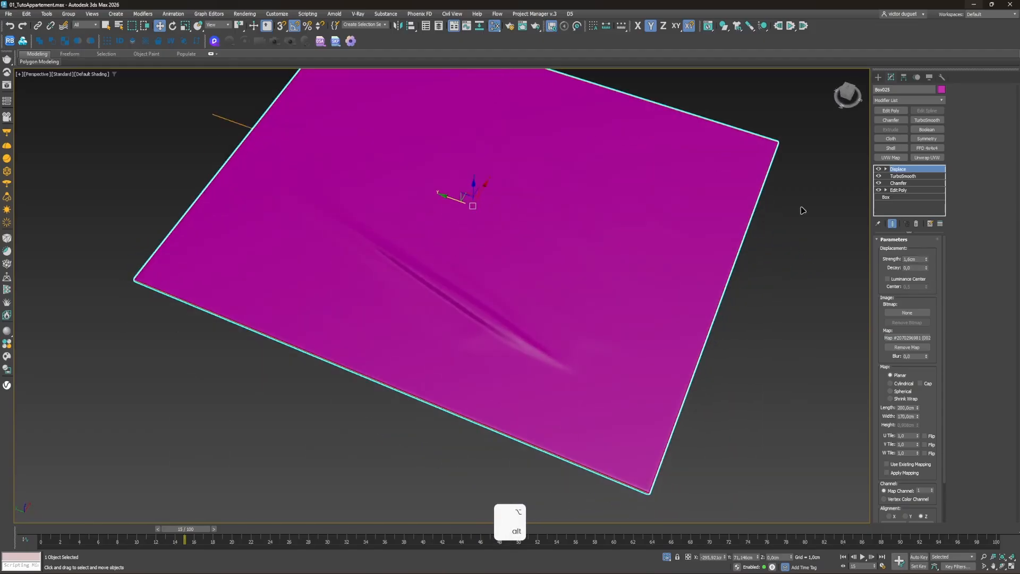
Step: Rotate the Displace gizmo about 75 degrees around Z and move it so the main fold reaches the rug's edge
click(886, 169)
click(899, 176)
key(e)
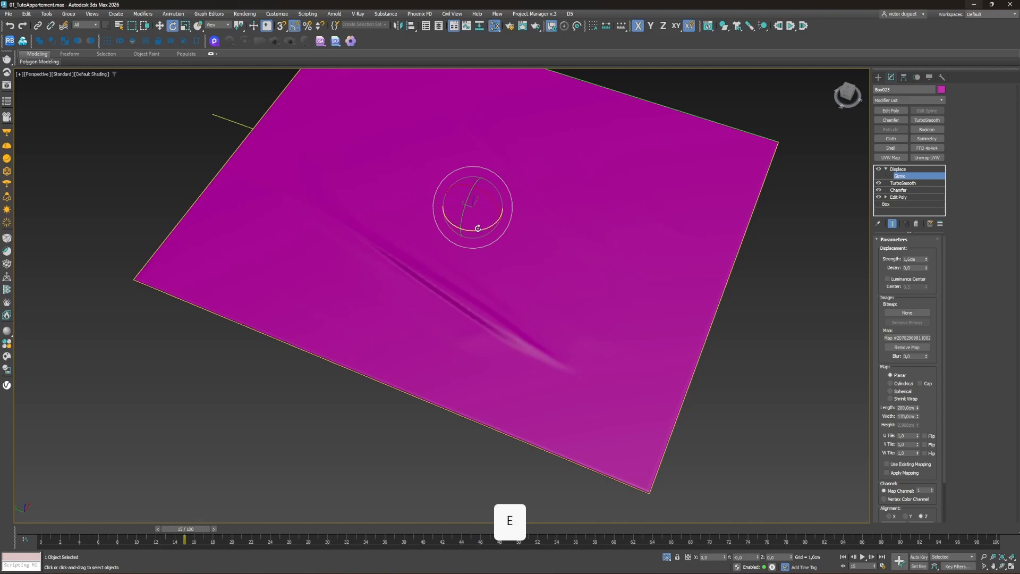
drag(478, 228, 443, 230)
key(ctrl+z)
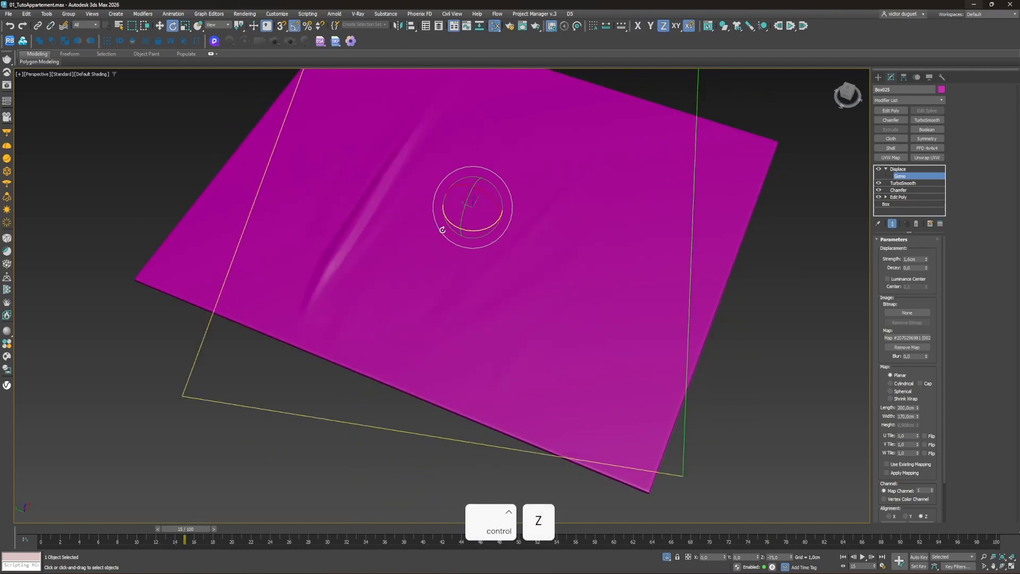
key(w)
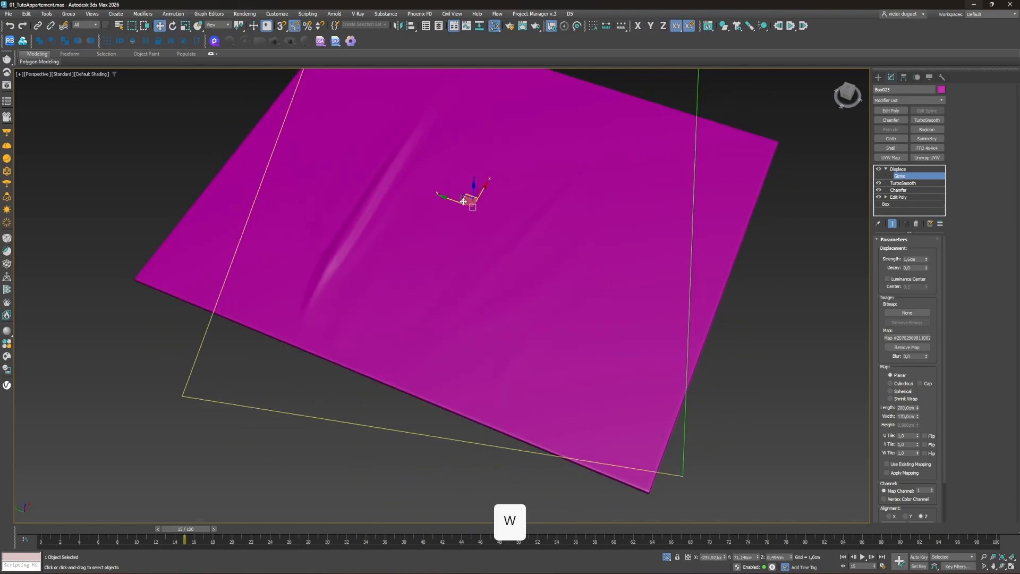
alt+middle_drag(464, 201, 294, 296)
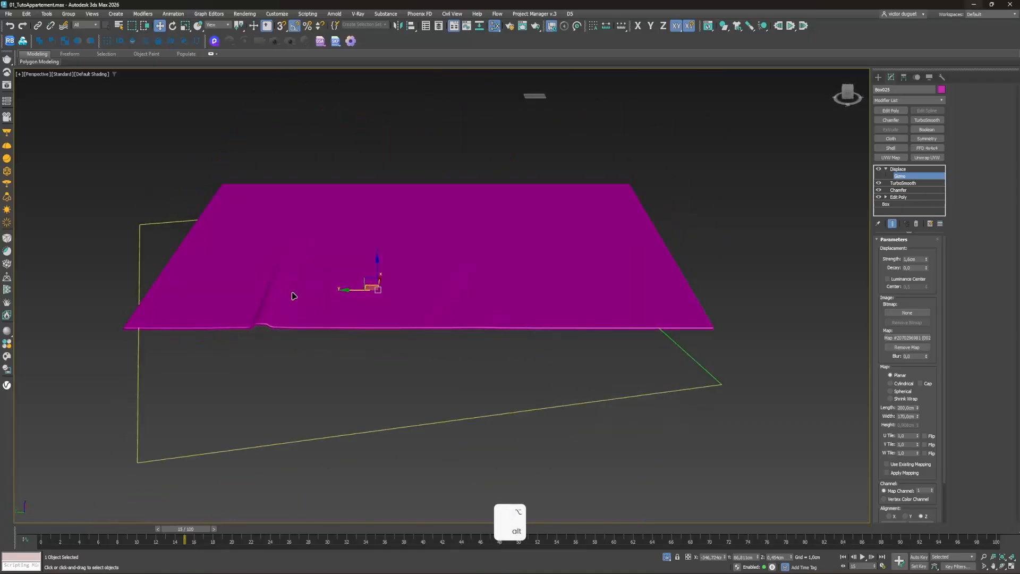
Step: Raise the Displace strength slightly while inspecting the fold along the rug's edge
scroll(261, 315, up, 6)
middle_drag(239, 333, 379, 302)
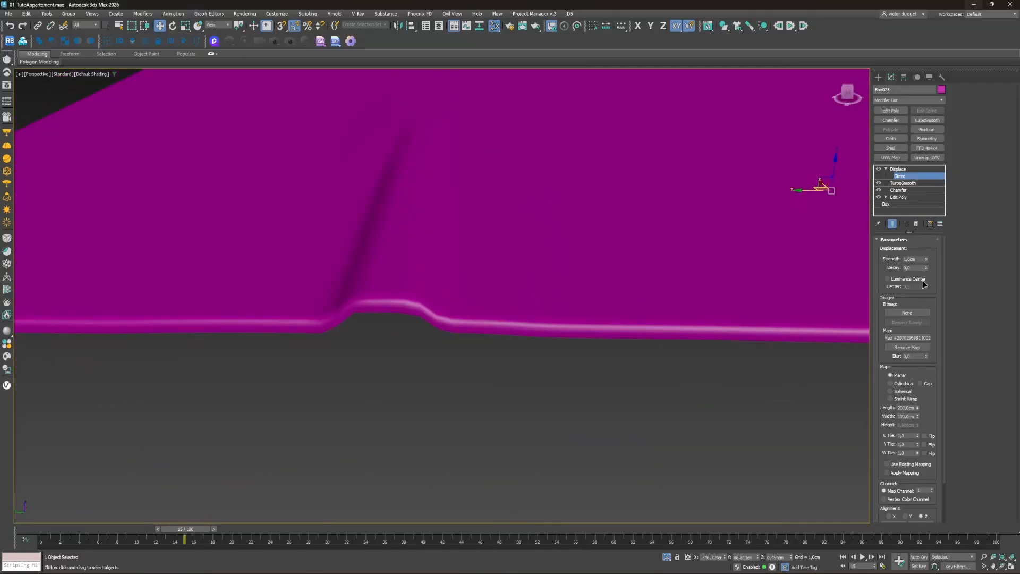
drag(928, 262, 927, 253)
Step: Scale down the Displace gizmo, then move and rotate it to place a narrower fold near the rug's corner
scroll(550, 274, down, 3)
key(r)
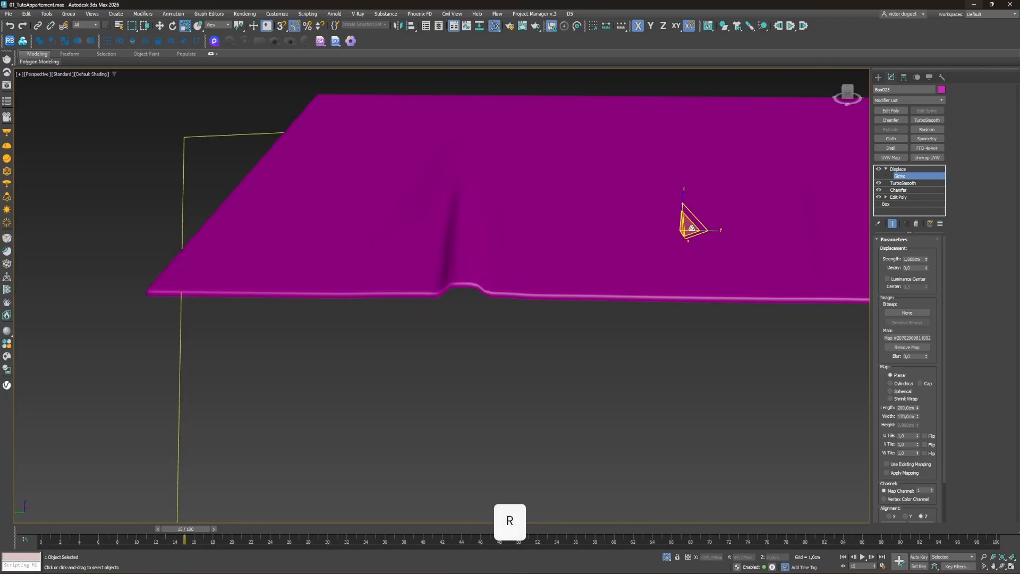
drag(690, 230, 689, 206)
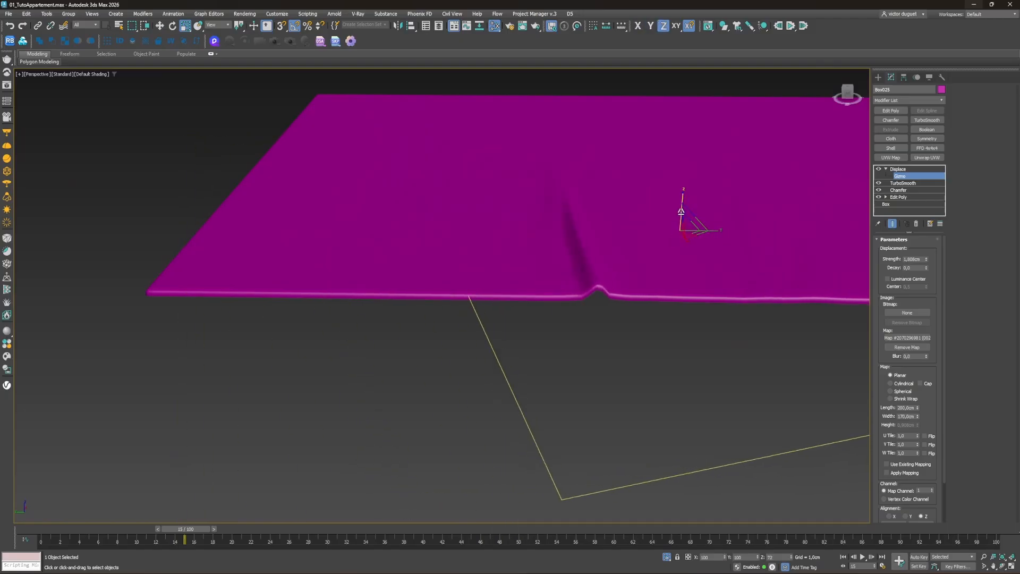
key(w)
drag(658, 230, 482, 241)
key(e)
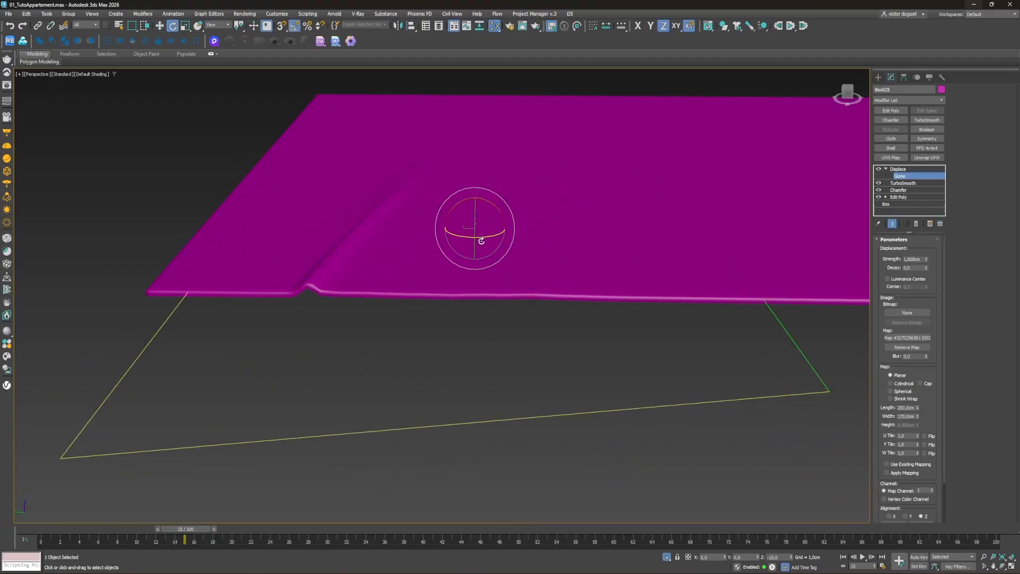
key(w)
Step: Increase the rug's TurboSmooth iterations by one to smooth the jagged fold
alt+middle_drag(424, 255, 420, 267)
scroll(357, 276, up, 4)
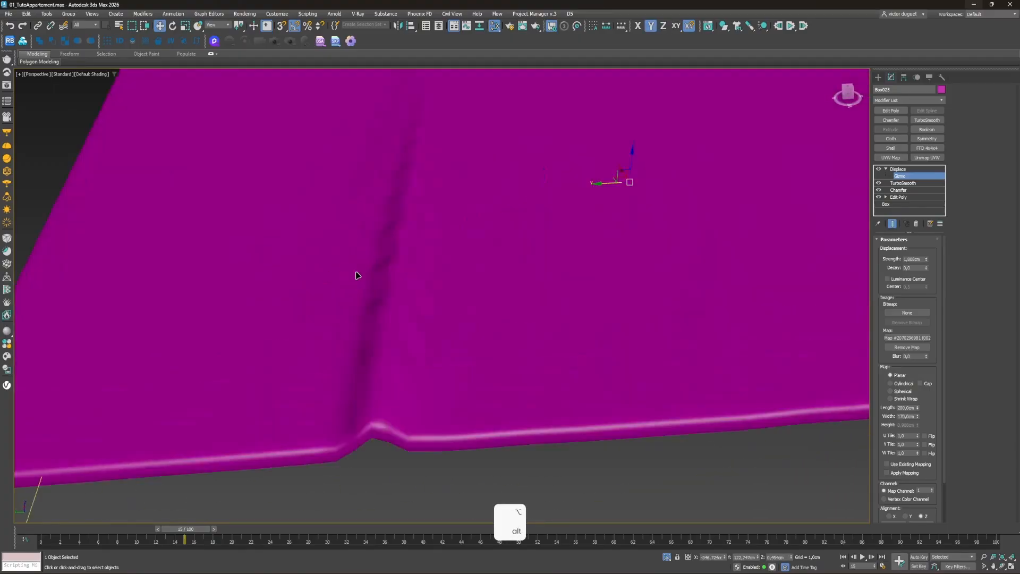
click(910, 183)
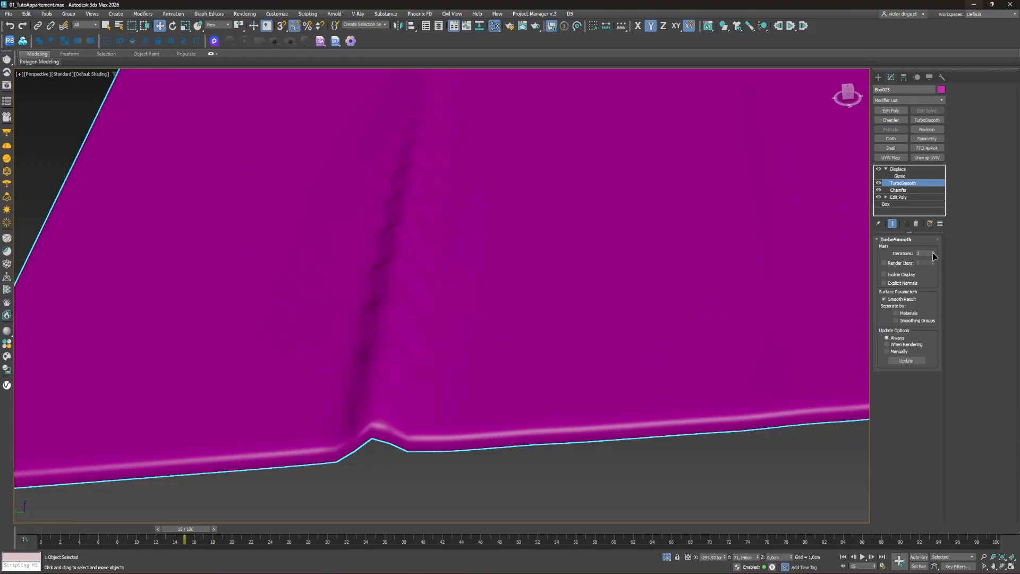
click(933, 254)
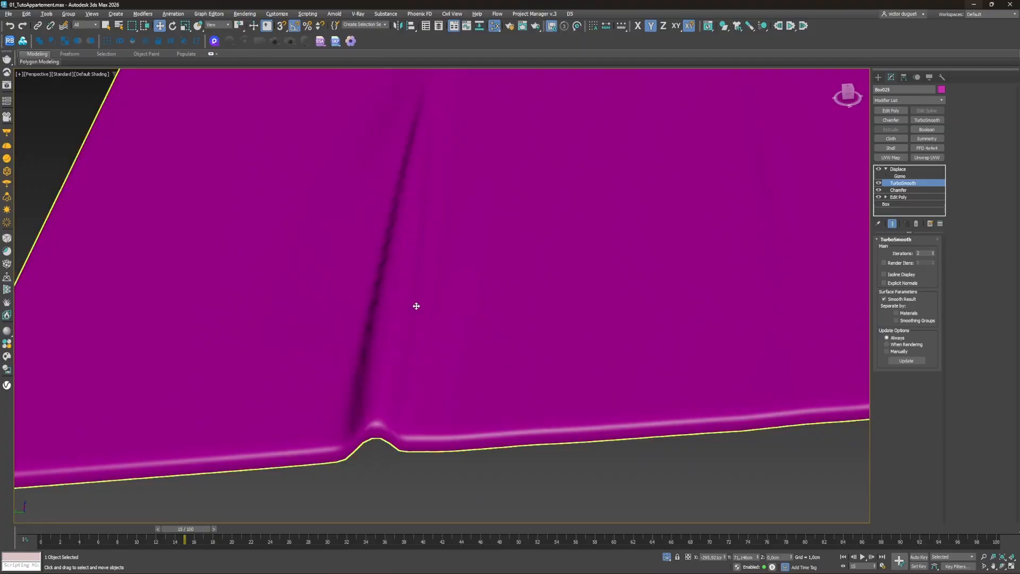
mouse_move(417, 305)
alt+middle_down()
mouse_move(416, 296)
mouse_move(417, 308)
alt+middle_up()
scroll(417, 296, down, 6)
scroll(406, 257, up, 4)
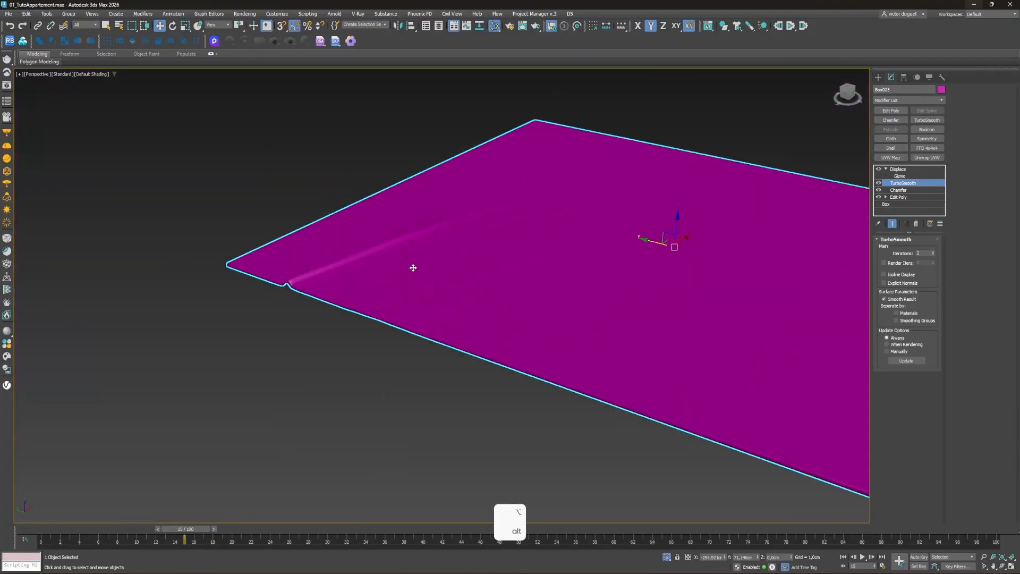
Step: Lower the Displace modifier's strength to about 1.01 cm
alt+middle_drag(412, 266, 445, 258)
click(902, 170)
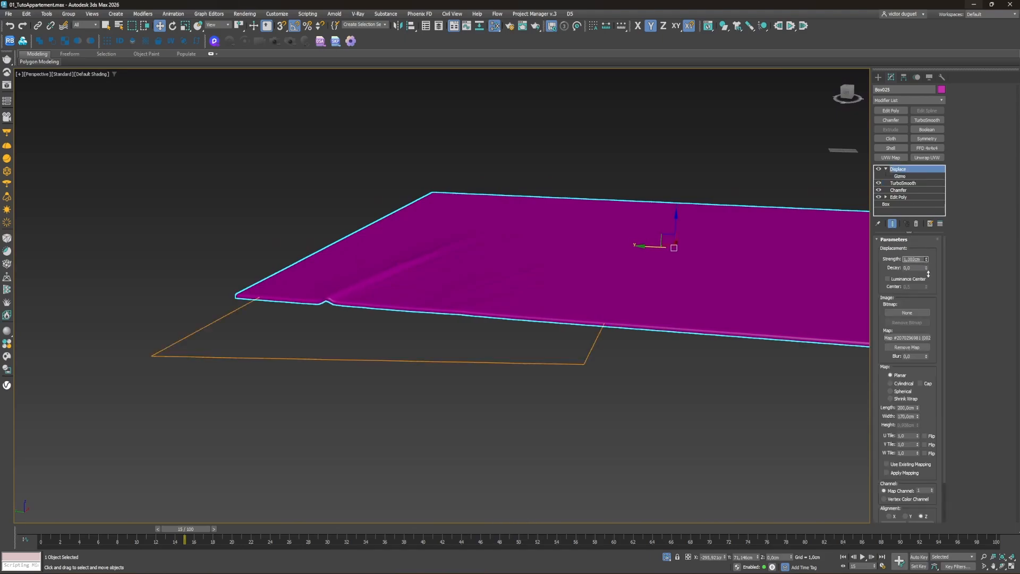
alt+middle_drag(469, 299, 517, 291)
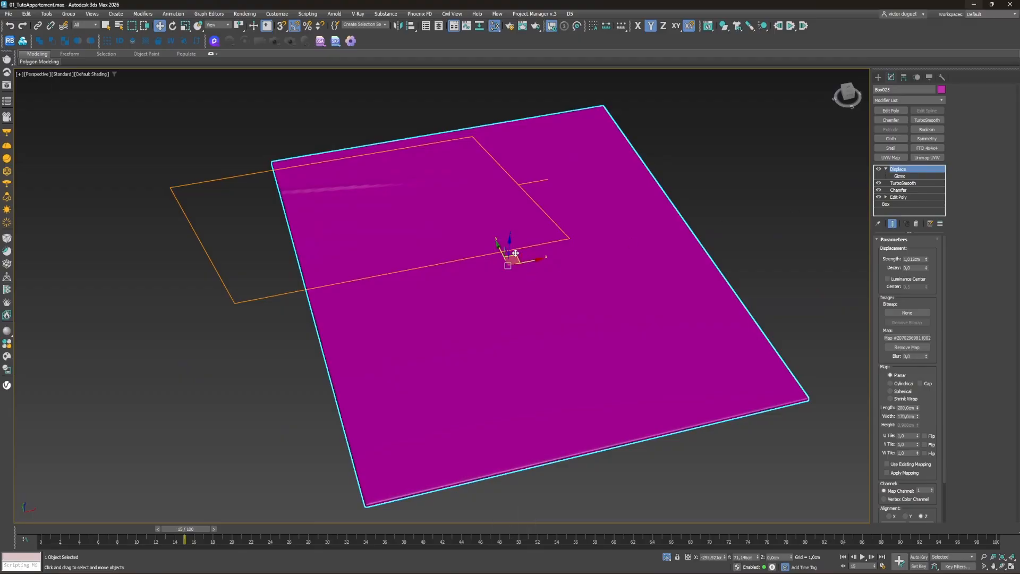
Step: Duplicate the Displace modifier and paste the copy at the top of the rug's modifier stack
right_click(902, 171)
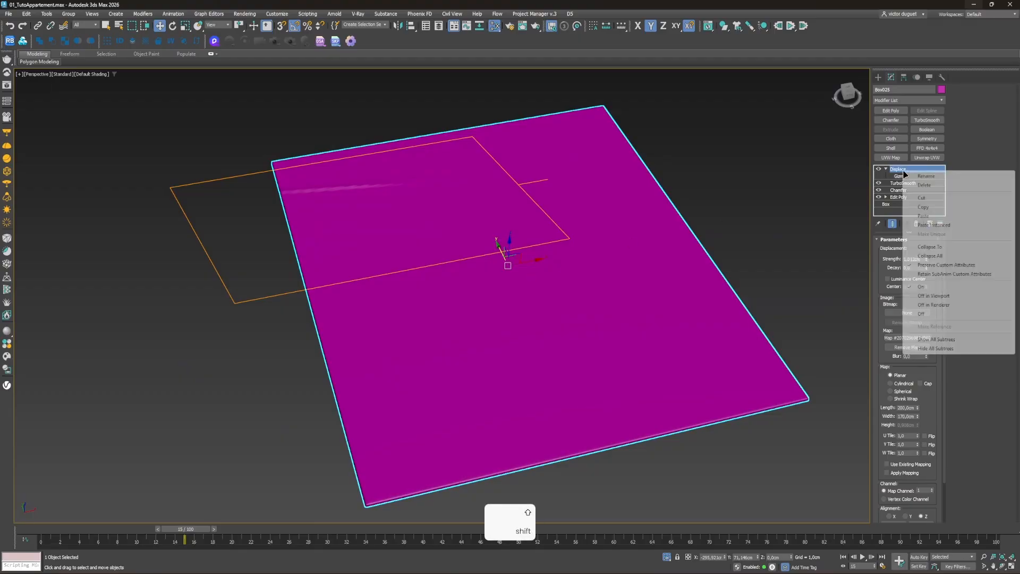
click(928, 208)
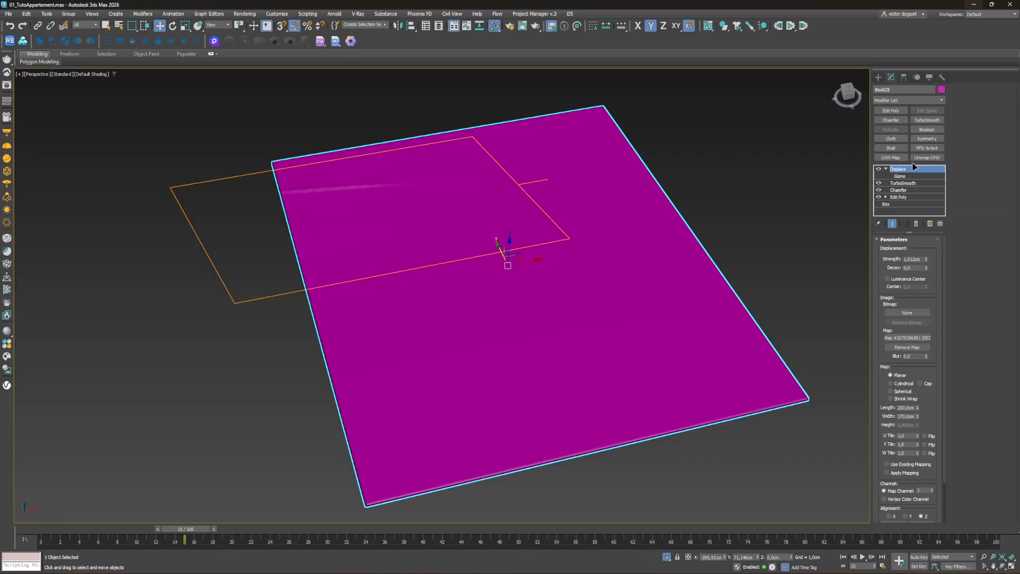
right_click(906, 169)
click(924, 212)
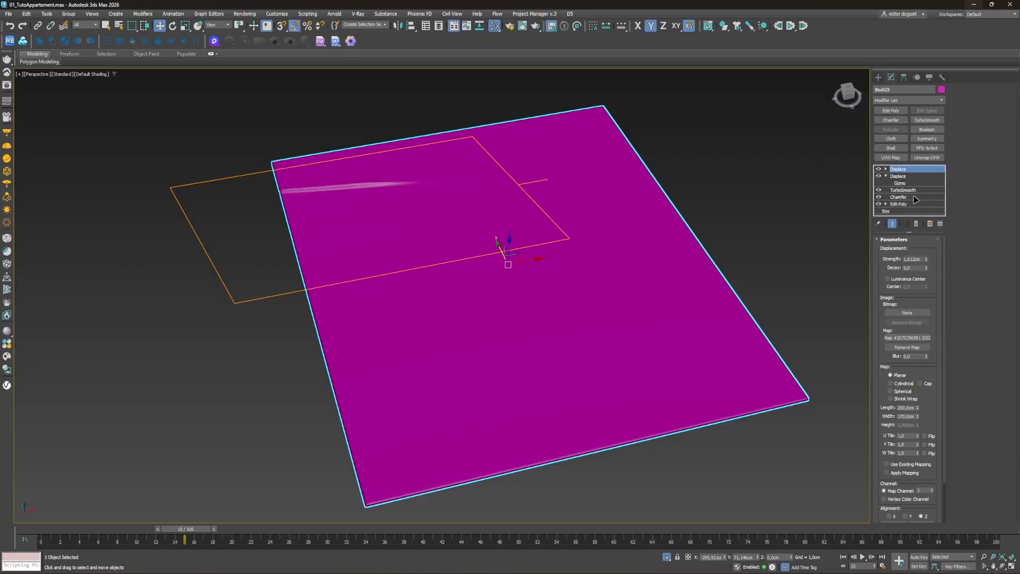
Step: Move the copied Displace modifier's gizmo to the opposite corner area of the rug and rotate it to a different angle
click(886, 169)
click(899, 176)
key(e)
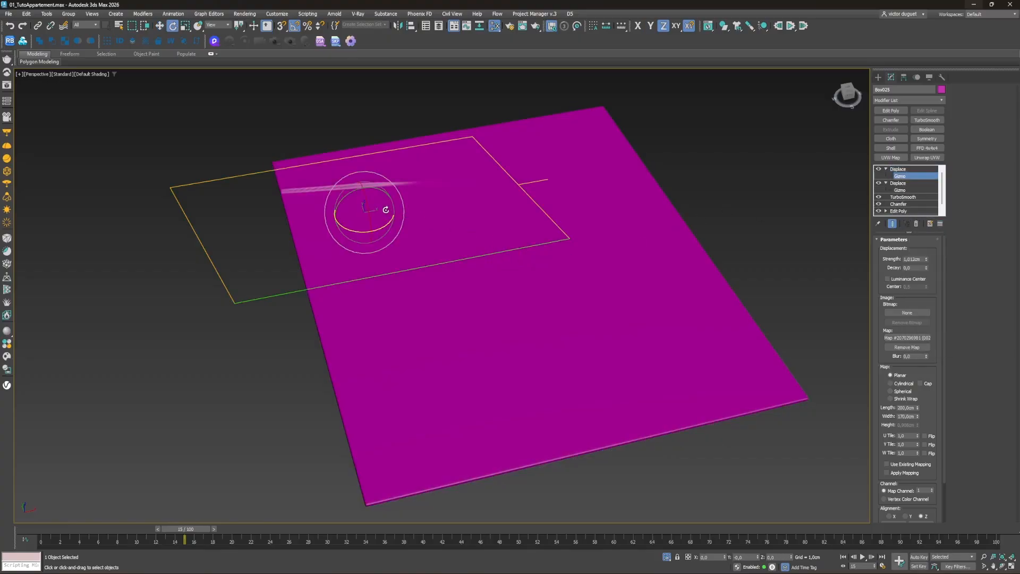
key(w)
drag(370, 203, 691, 339)
key(e)
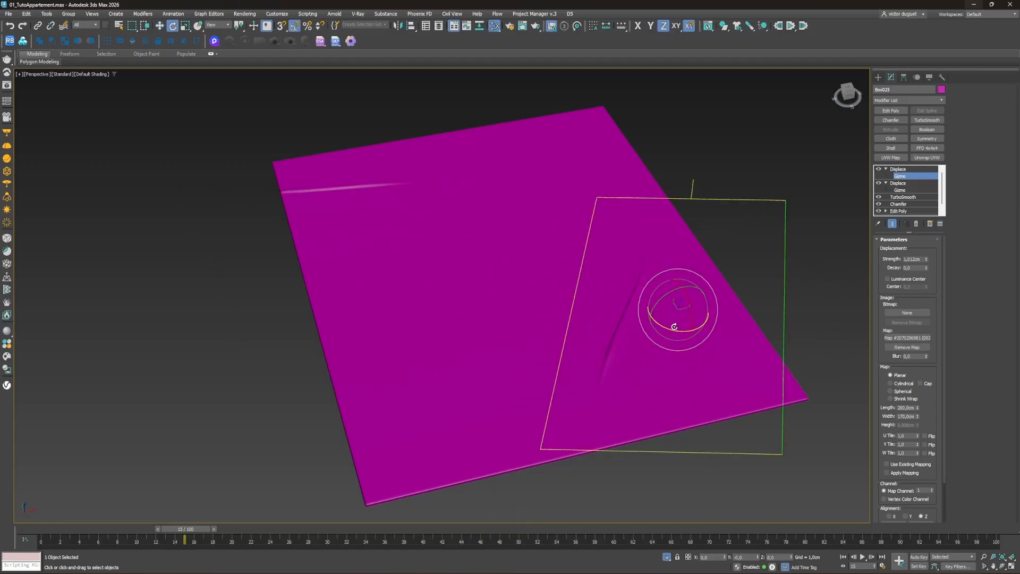
key(w)
Step: Add 001_Cloth_Displacement.jpg as a second bitmap node and assign it to the upper Displace modifier's map
middle_drag(588, 337, 566, 310)
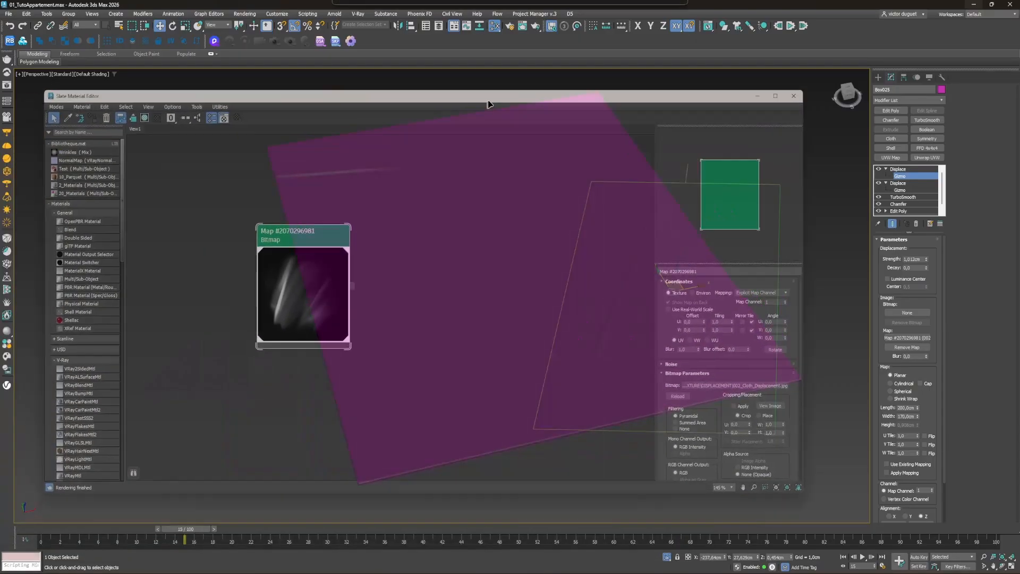
drag(447, 375, 907, 339)
click(499, 315)
click(794, 95)
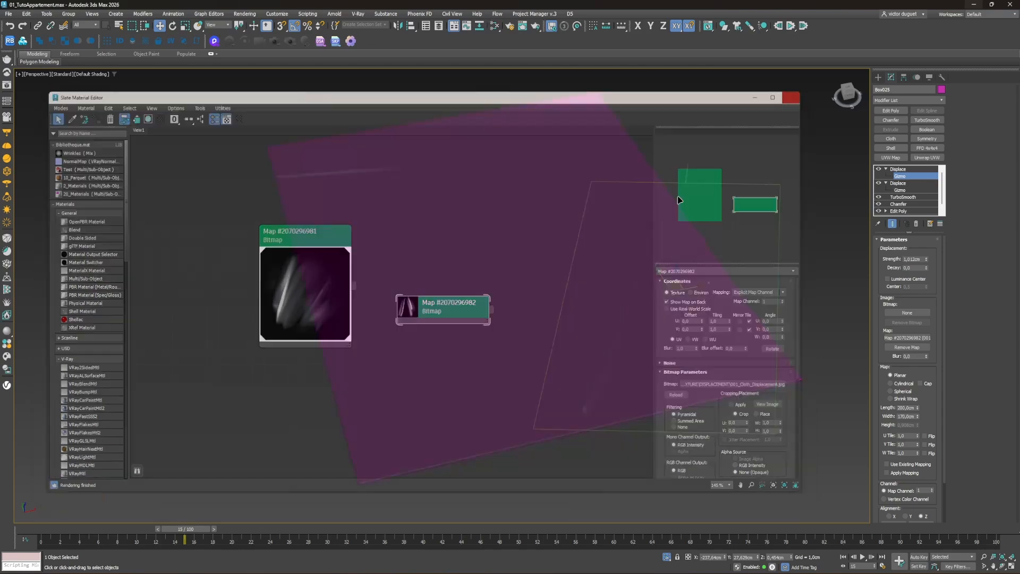
Step: Move the upper Displace gizmo so its two folds run out over the rug's edge
alt+middle_drag(531, 227, 591, 272)
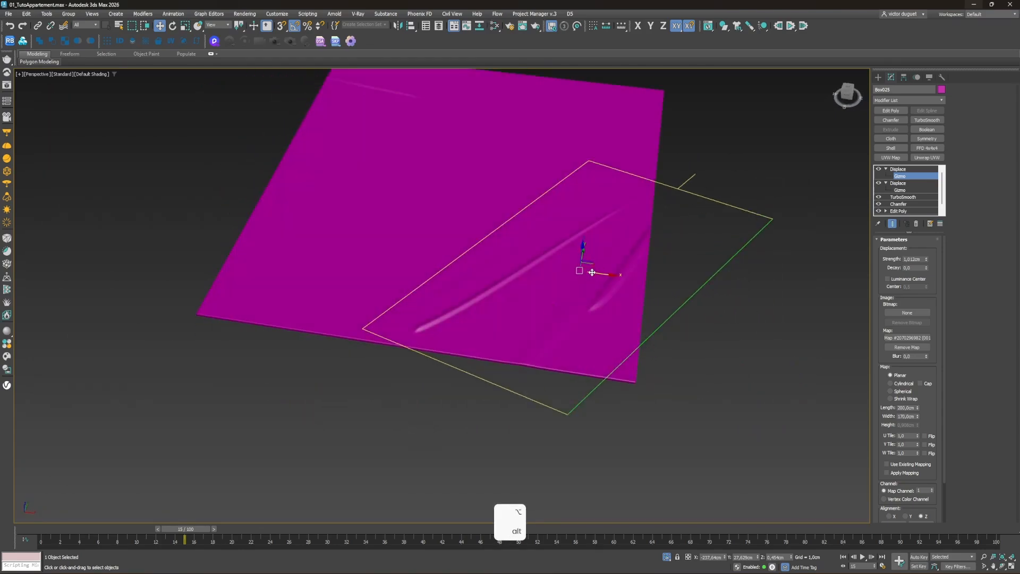
drag(588, 262, 434, 350)
alt+middle_drag(439, 342, 403, 347)
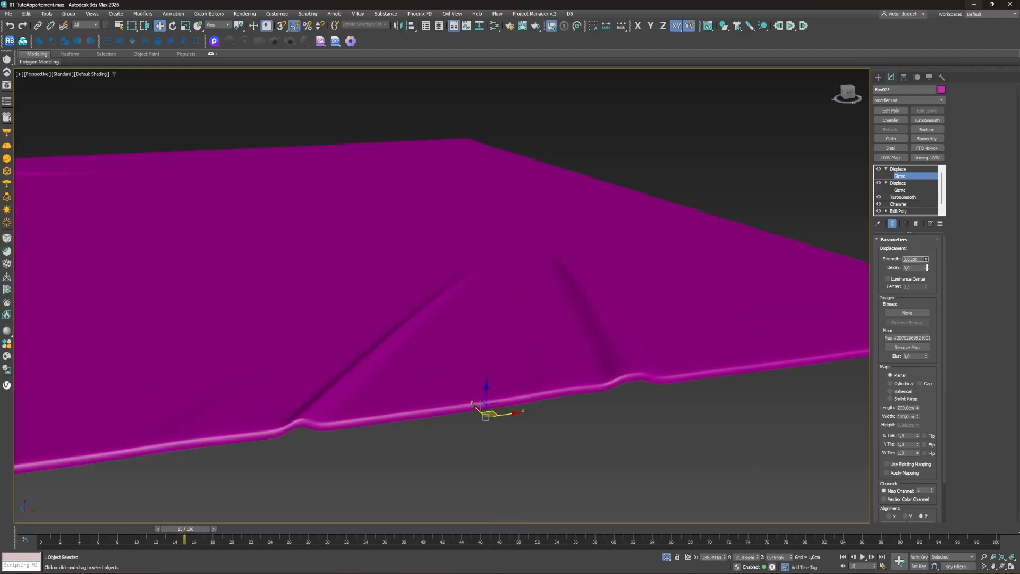
Step: Lower the upper Displace modifier's strength to about 0.6 cm and leave gizmo editing
drag(928, 268, 927, 277)
scroll(562, 292, down, 5)
alt+middle_drag(533, 299, 553, 335)
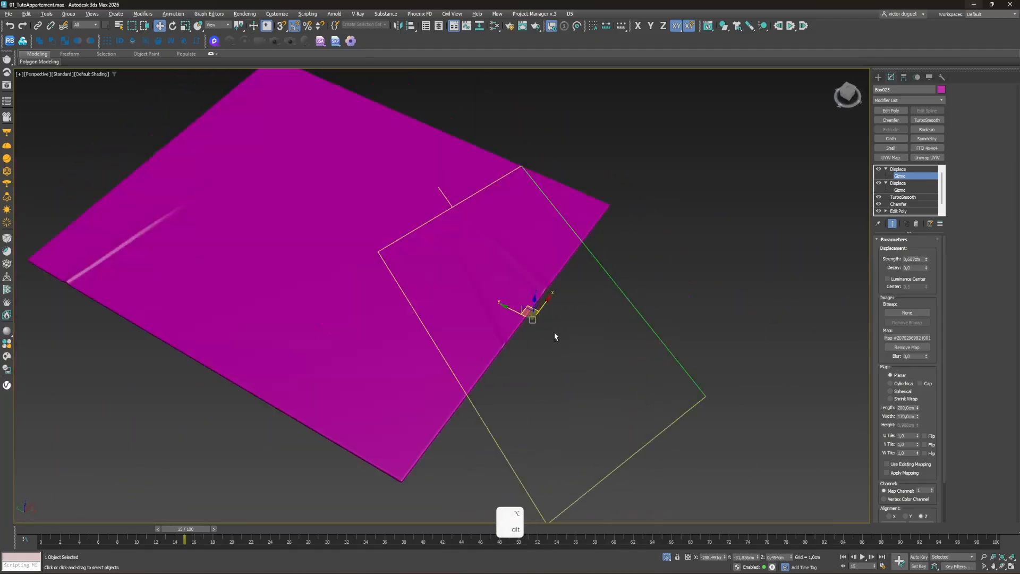
middle_drag(391, 315, 513, 303)
click(898, 169)
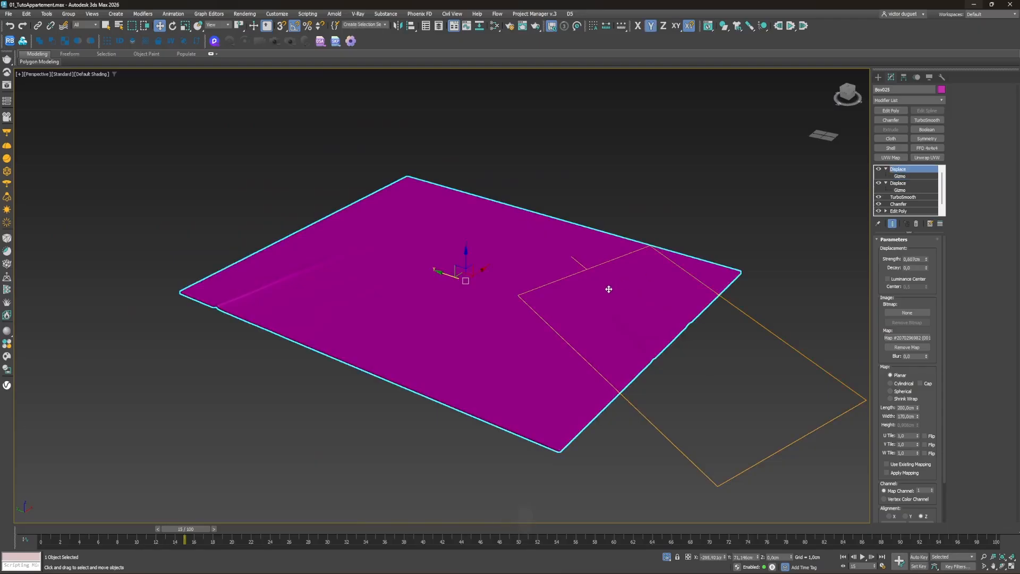
Step: End the rug's isolation to show it in front of the sofa with the rest of the room
scroll(585, 317, up, 3)
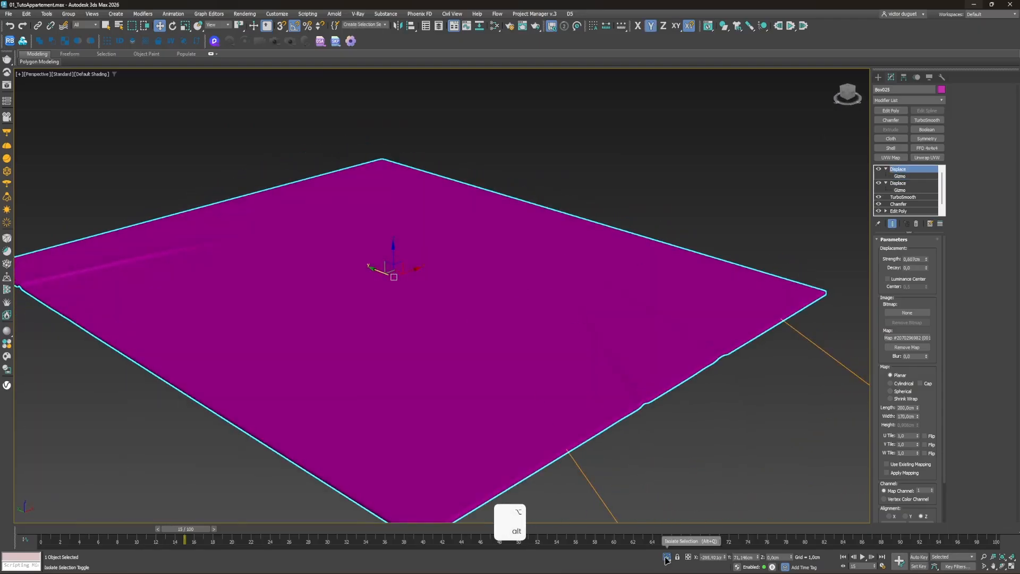
click(667, 557)
scroll(522, 335, down, 3)
alt+middle_drag(522, 336, 510, 353)
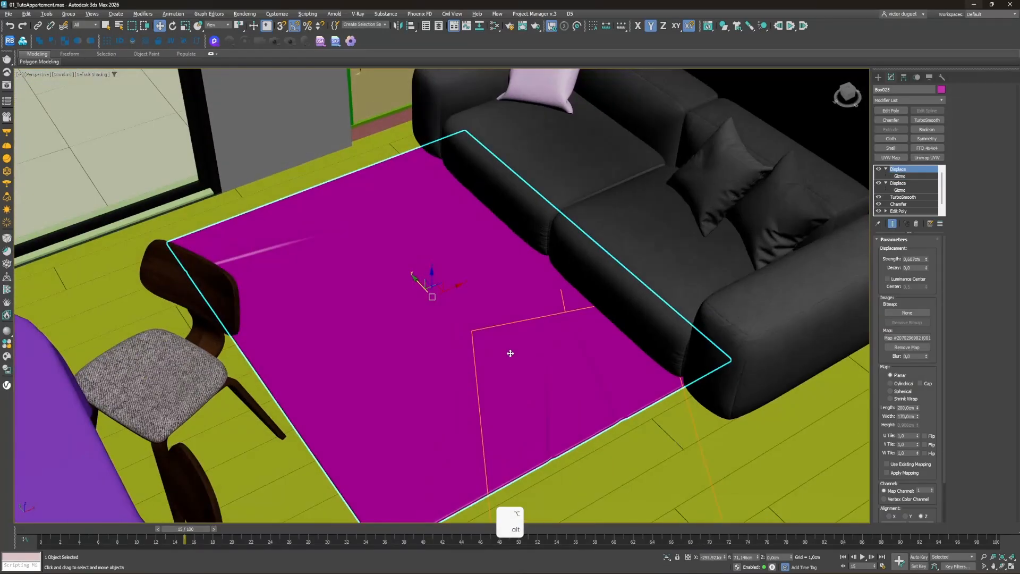